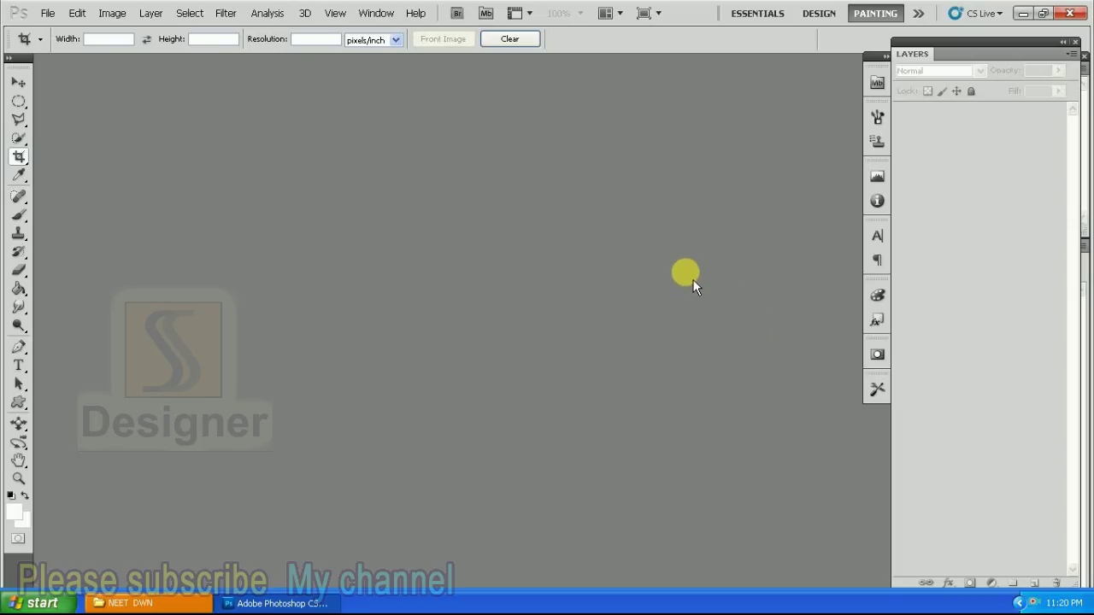
Start a new document with the Clipboard preset: 1366 × 768 pixels at 72 ppi
key(ctrl+n)
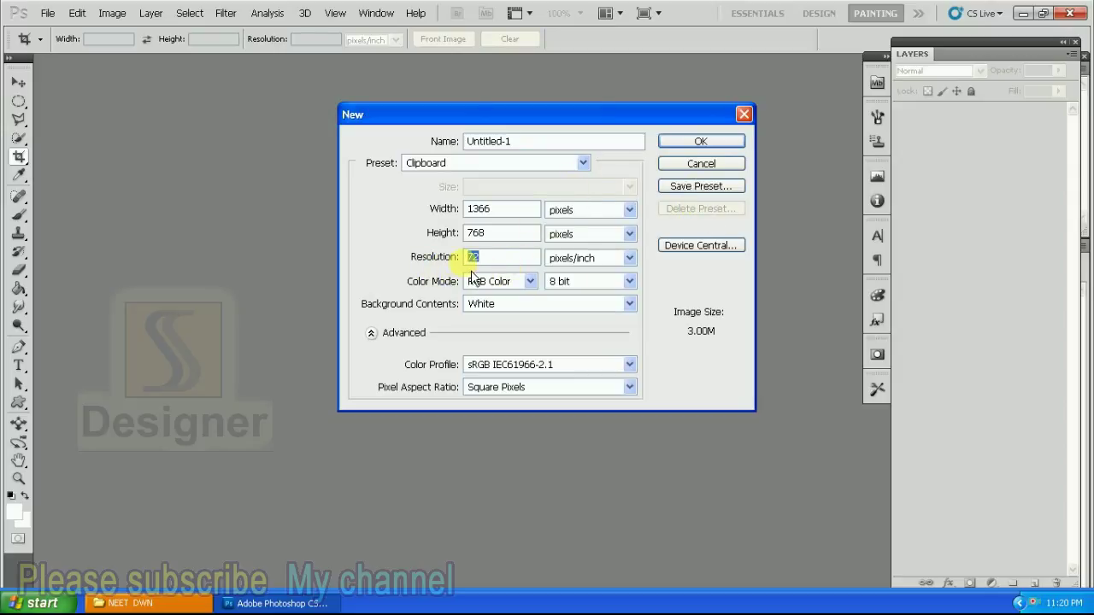
Create the white 1366×768 document and drag the stone balcony image into it
click(713, 163)
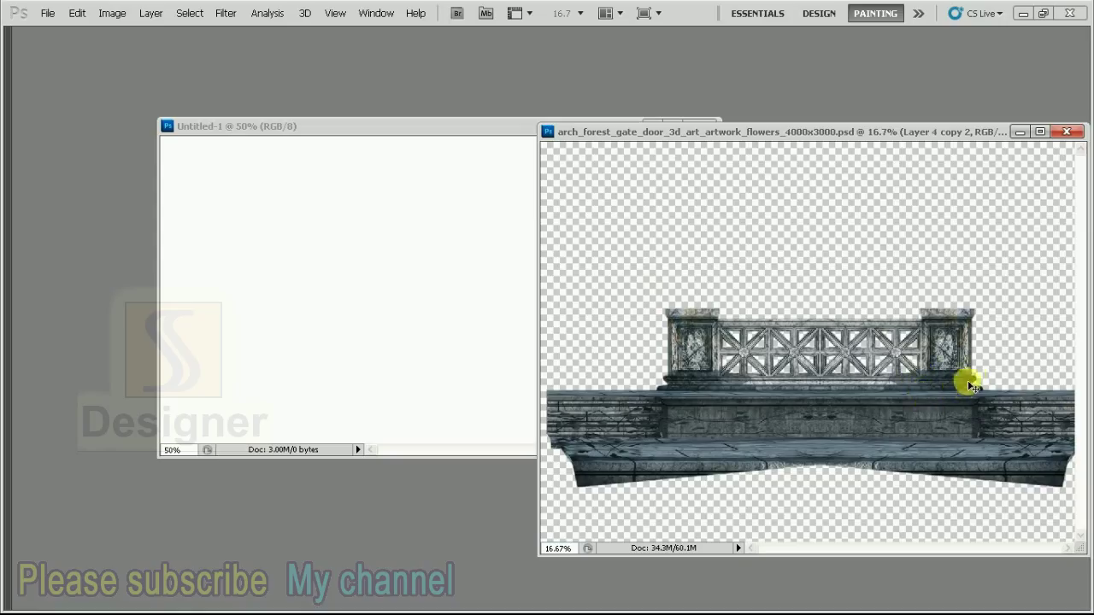
mouse_move(795, 410)
mouse_down()
mouse_move(538, 317)
mouse_move(604, 398)
mouse_up()
key(f)
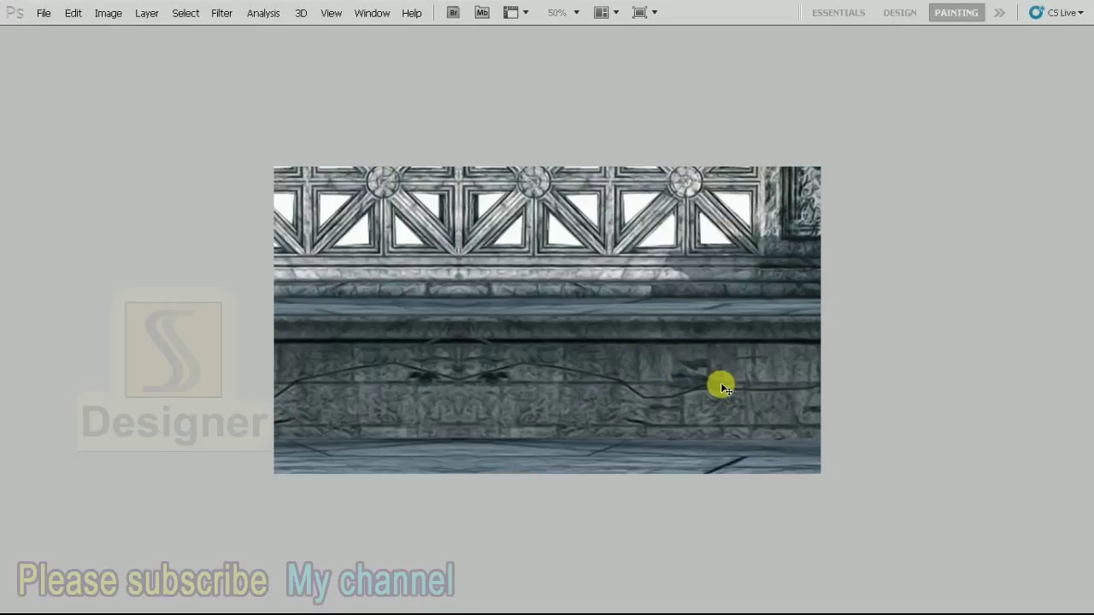
scroll(696, 377, up, 1)
Scale the balcony to about 34% and place it across the lower canvas
key(ctrl+t)
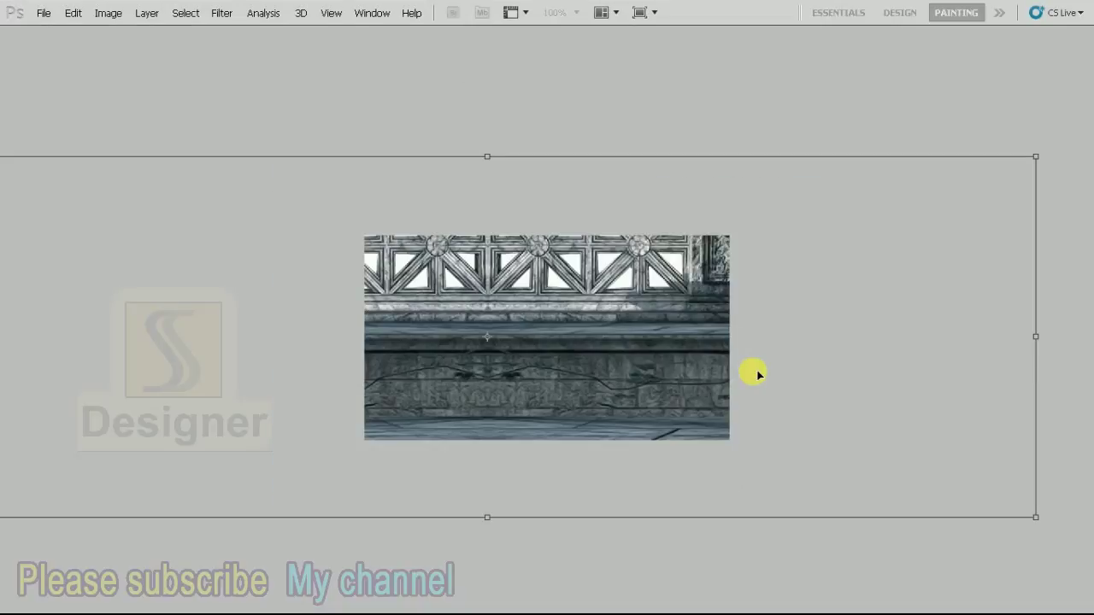
key(Tab)
scroll(239, 235, up, 1)
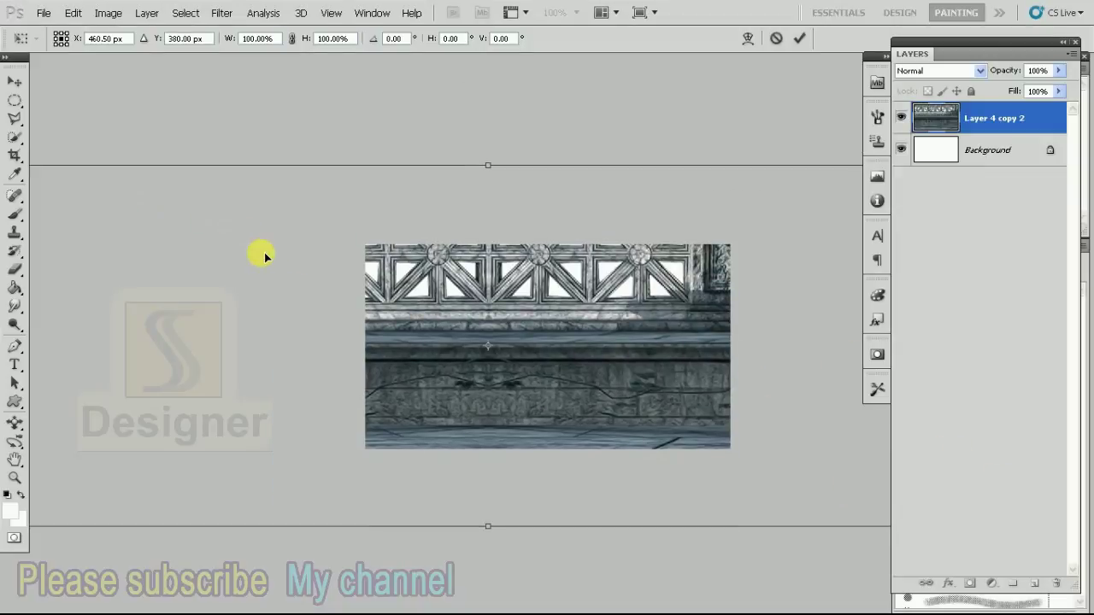
key(ctrl+minus)
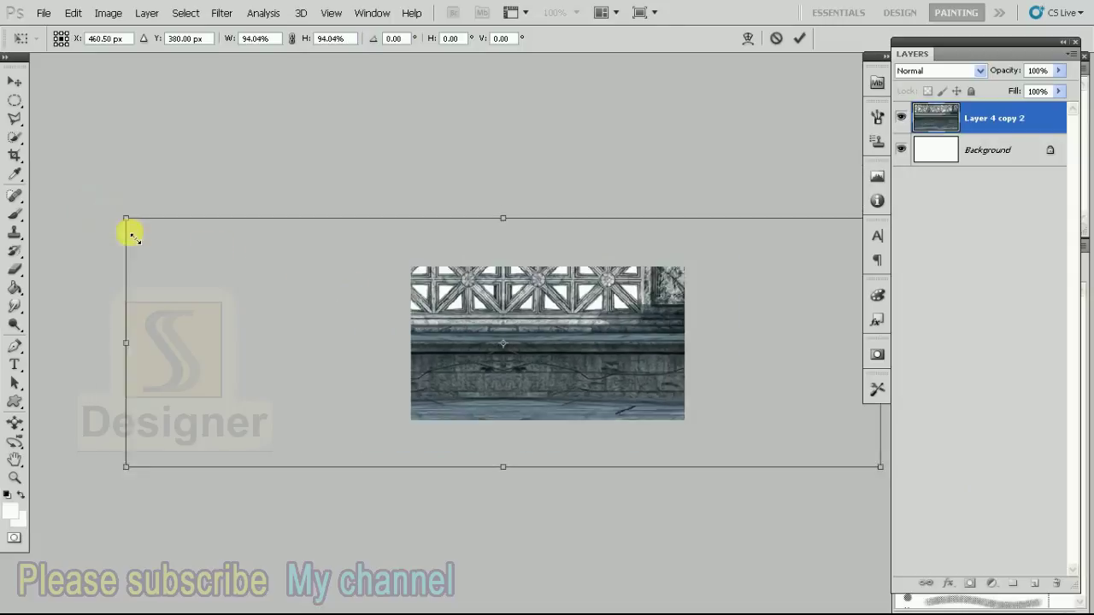
drag(93, 207, 387, 309)
drag(598, 359, 615, 371)
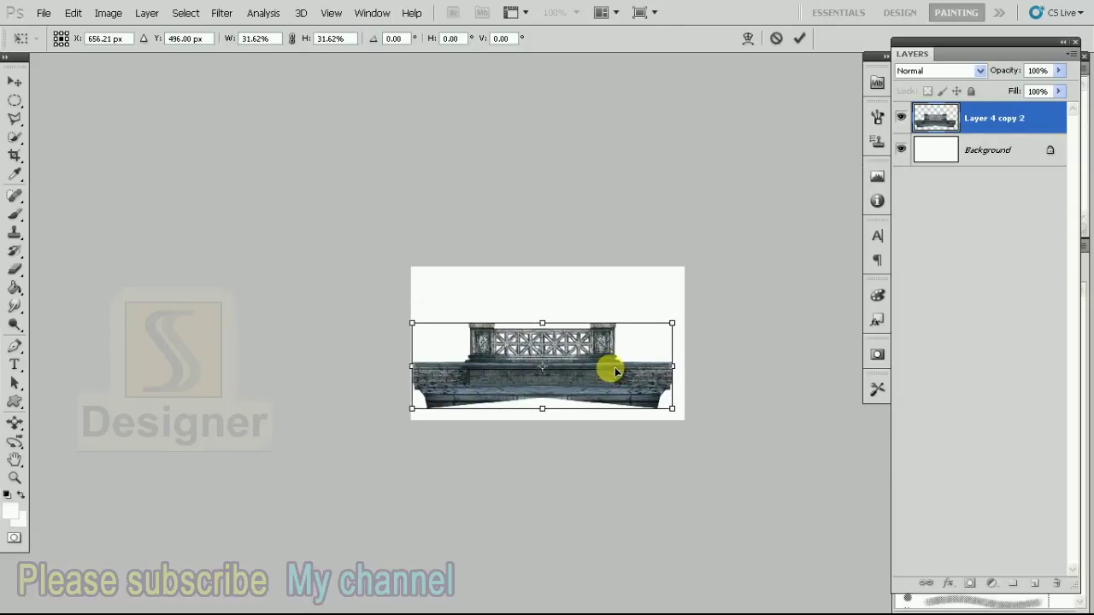
drag(672, 410, 687, 416)
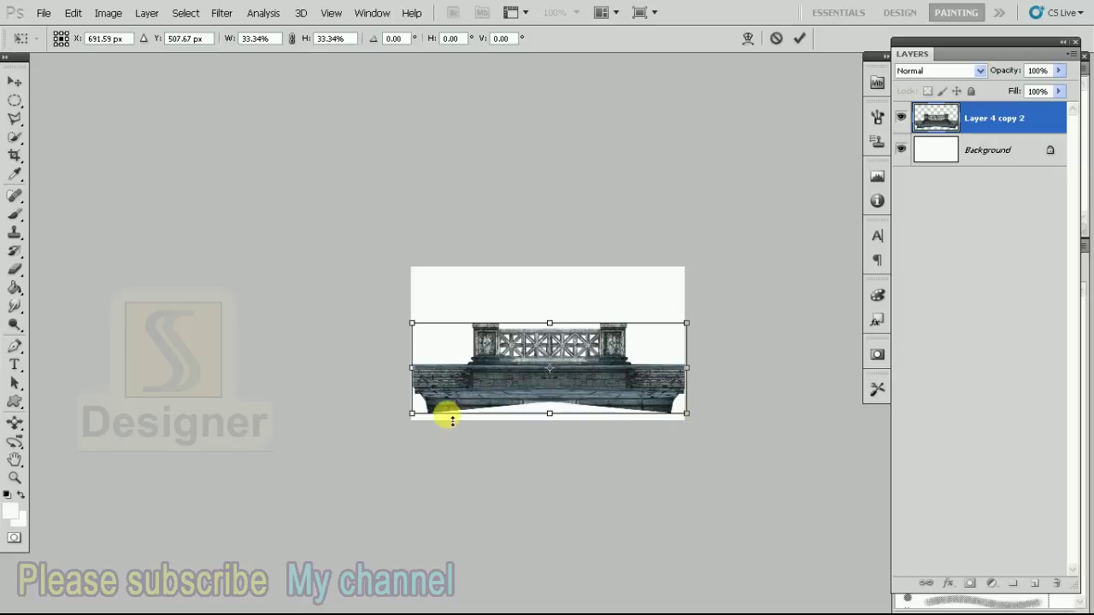
drag(411, 416, 404, 420)
key(ctrl+0)
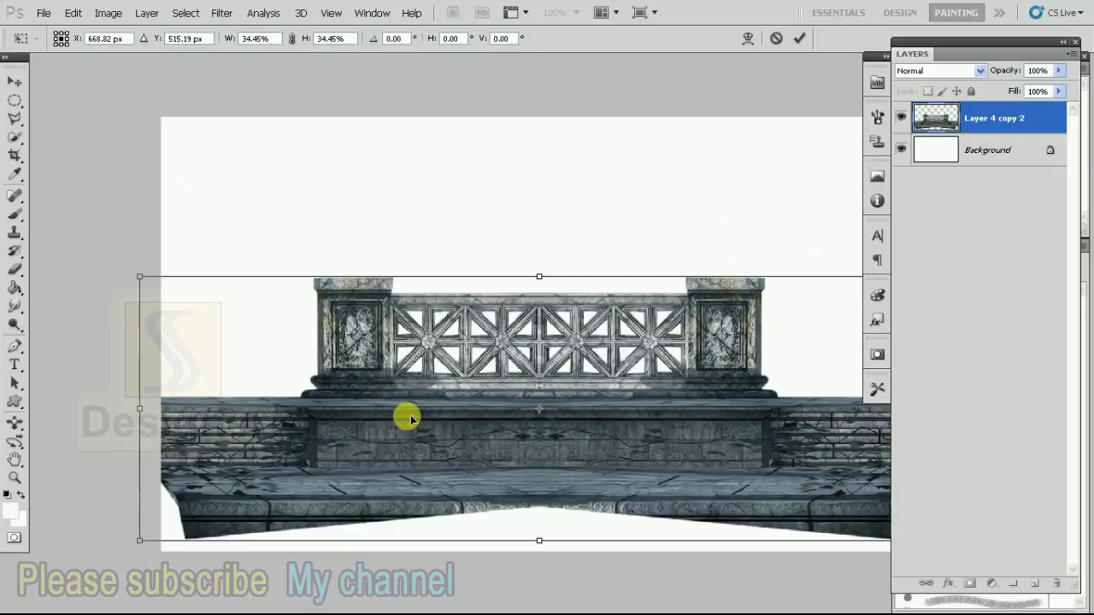
key(Return)
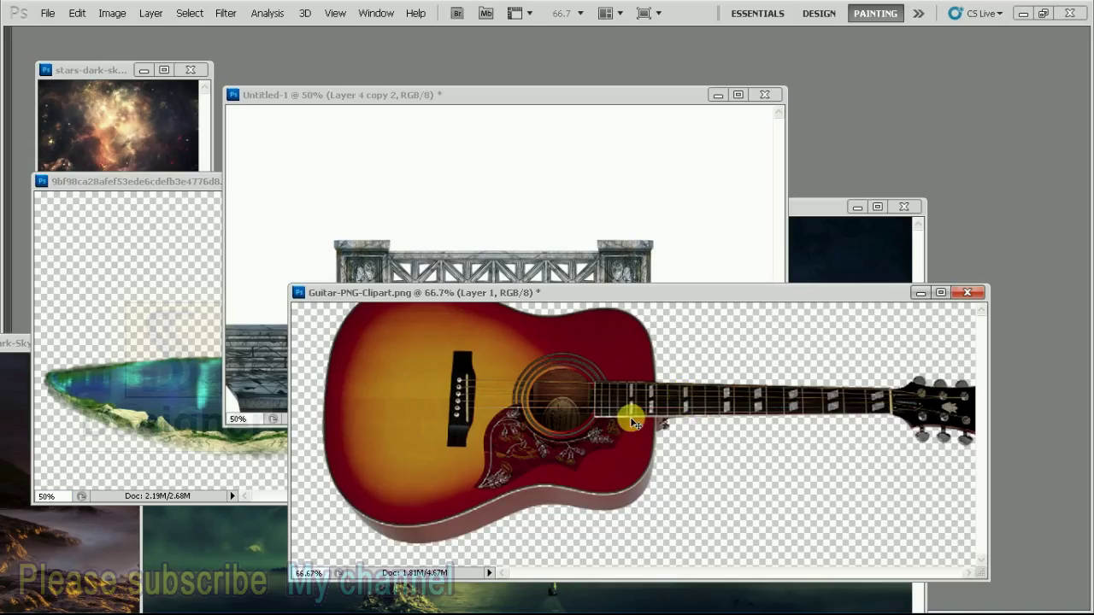
Bring the guitar PNG into the document and rotate it 90° counter-clockwise to stand upright
drag(629, 415, 569, 215)
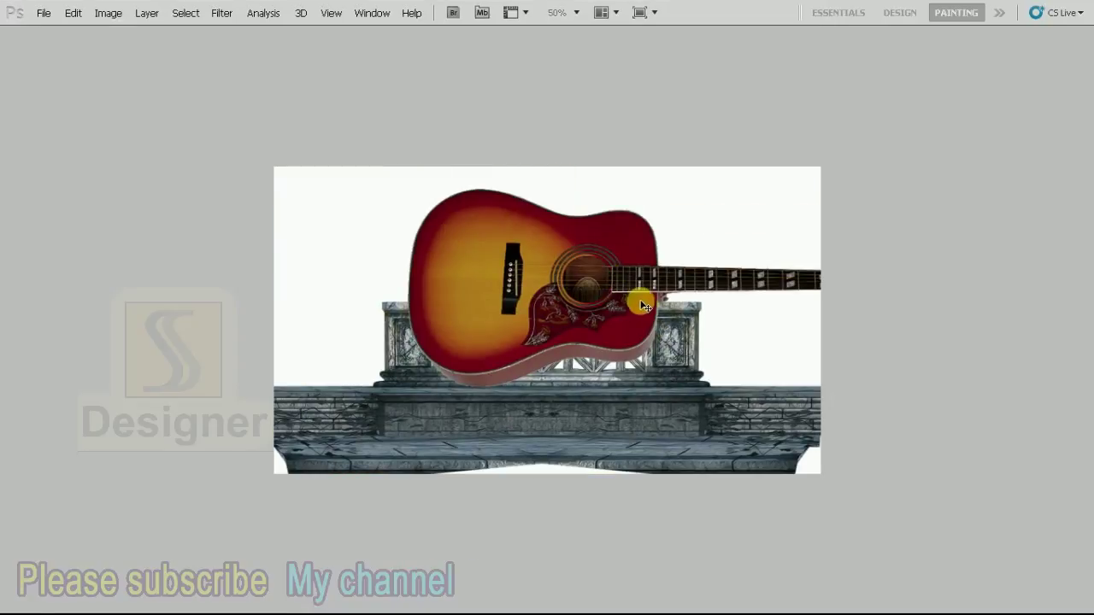
key(ctrl+t)
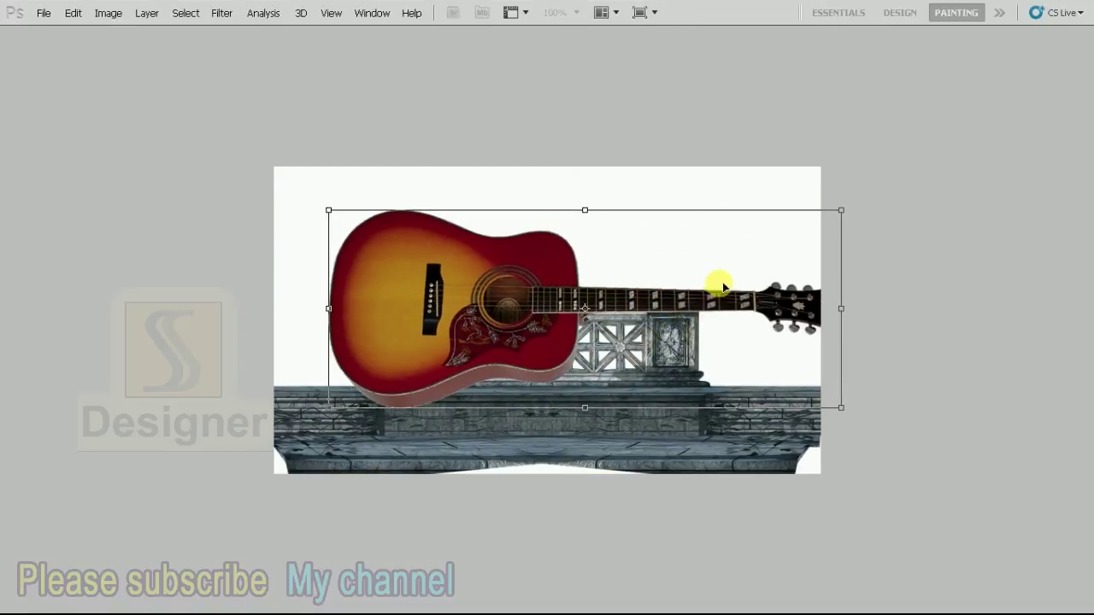
right_click(740, 282)
click(807, 438)
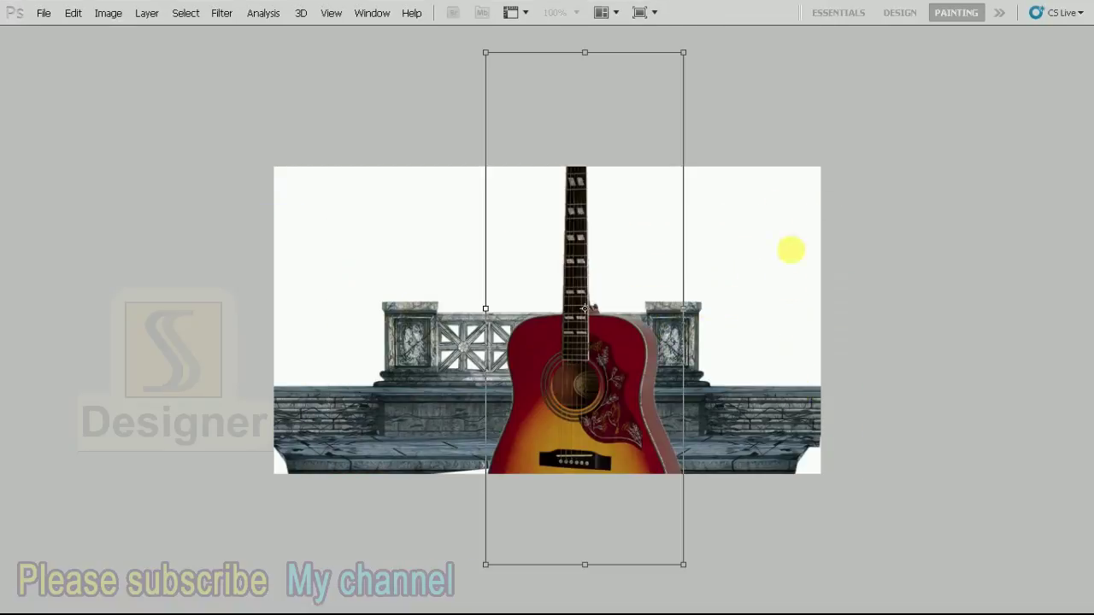
Shrink the guitar, tilt it slightly and position it before the balcony's centre
drag(683, 53, 678, 172)
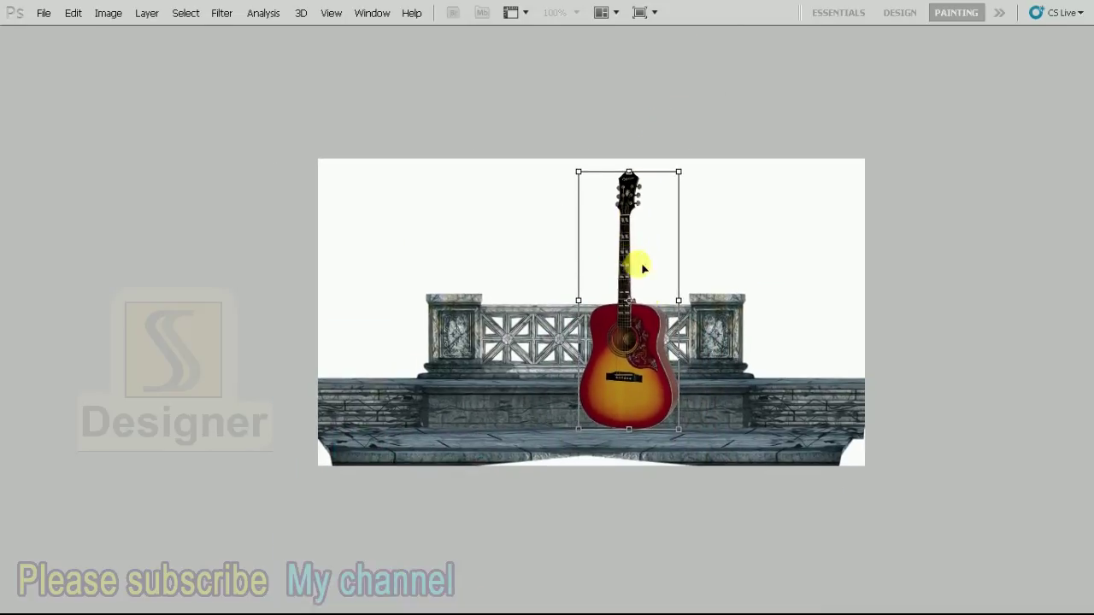
drag(640, 369, 623, 381)
mouse_move(666, 190)
mouse_down()
mouse_move(640, 237)
mouse_move(672, 225)
mouse_up()
drag(594, 301, 569, 282)
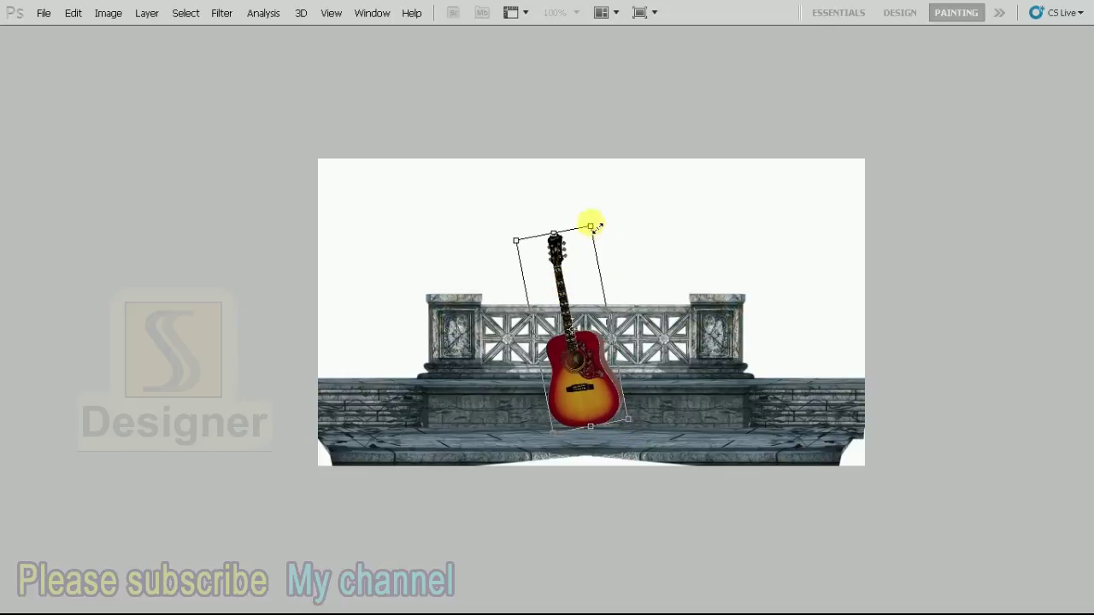
drag(597, 227, 605, 223)
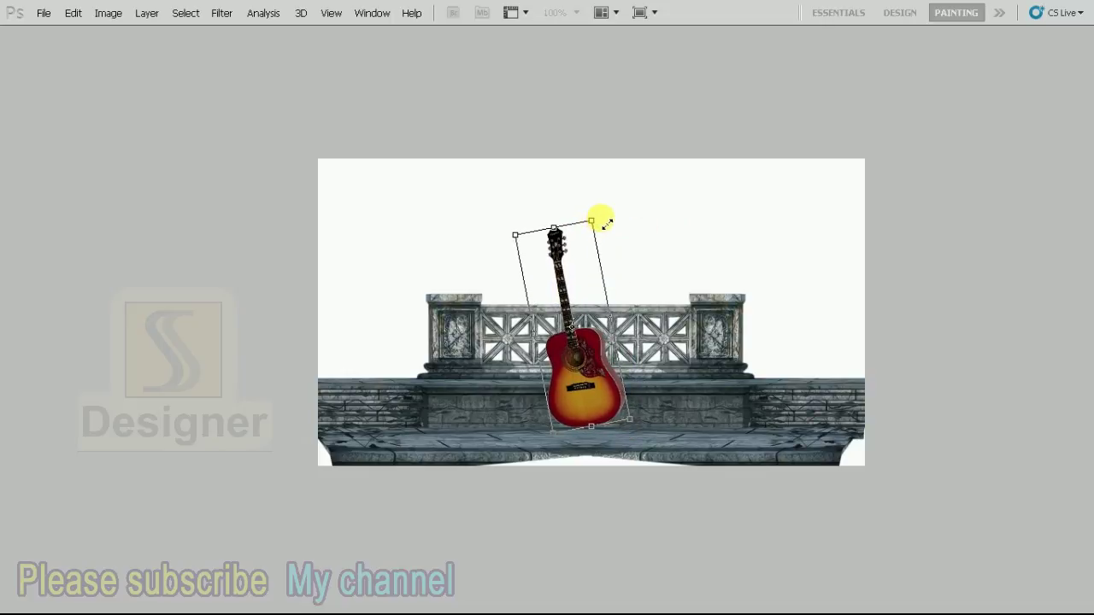
drag(600, 224, 598, 229)
key(Return)
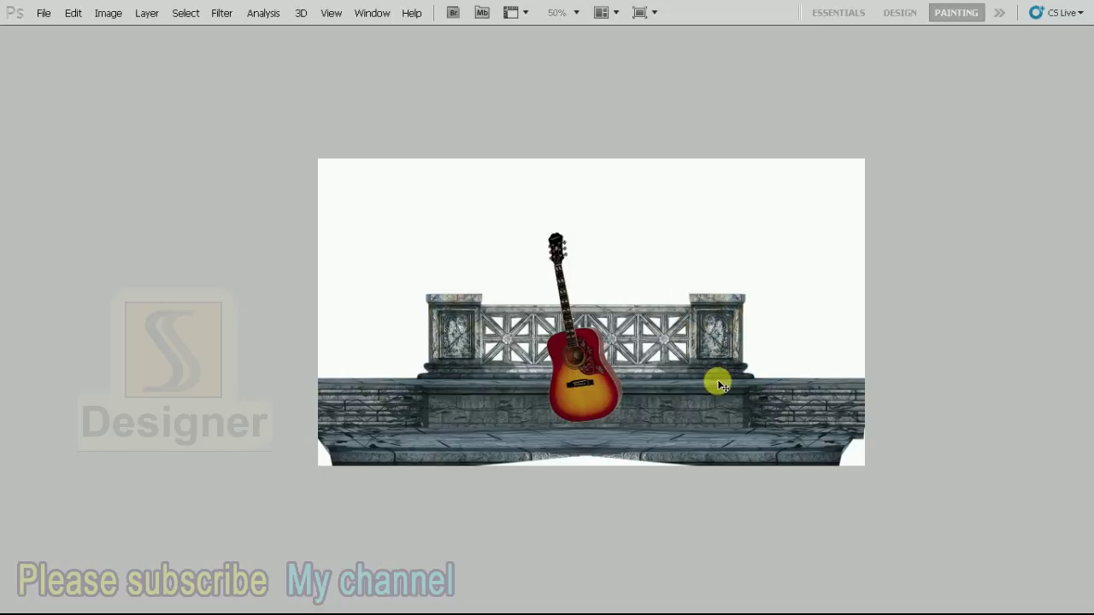
Scale the stone balcony layer down slightly
alt+scroll(732, 384, up, 3)
scroll(754, 448, down, 1)
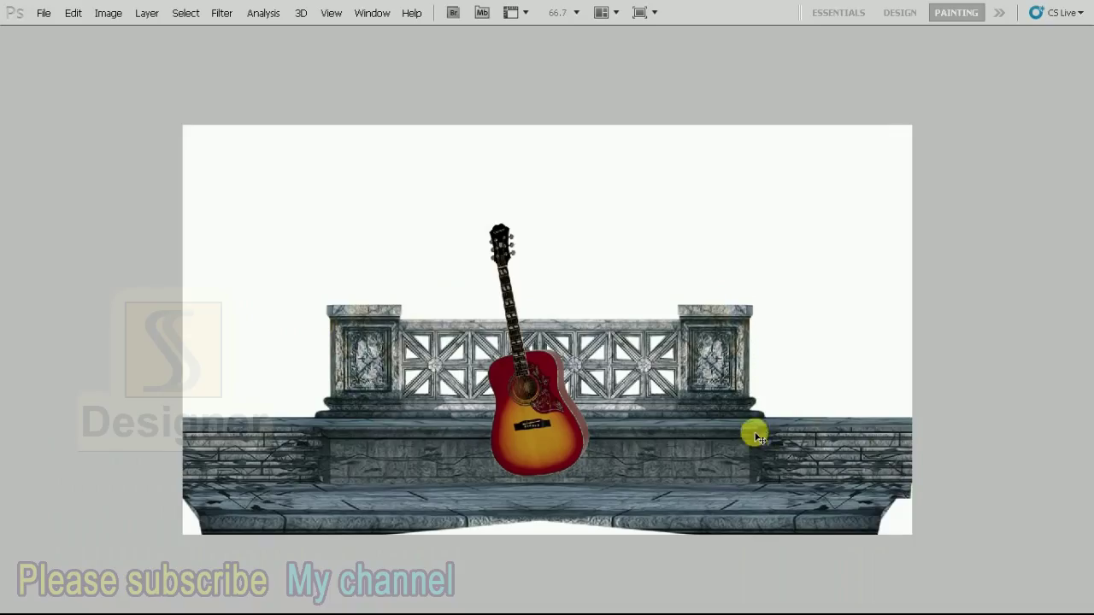
right_click(727, 422)
click(675, 427)
key(ctrl+t)
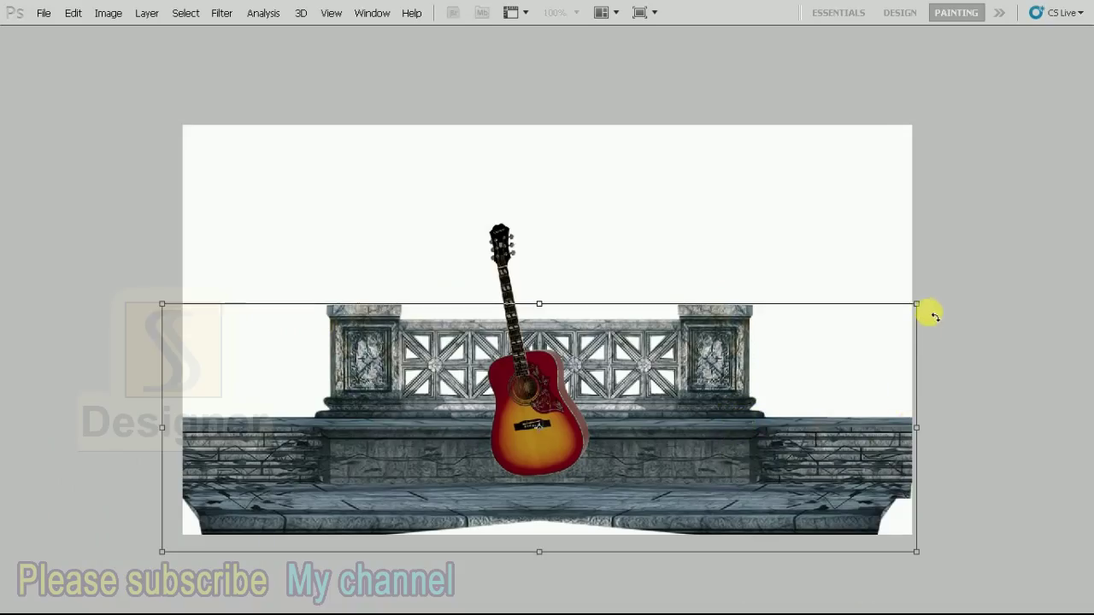
mouse_move(920, 305)
mouse_down()
mouse_move(889, 342)
mouse_move(907, 325)
mouse_up()
key(Return)
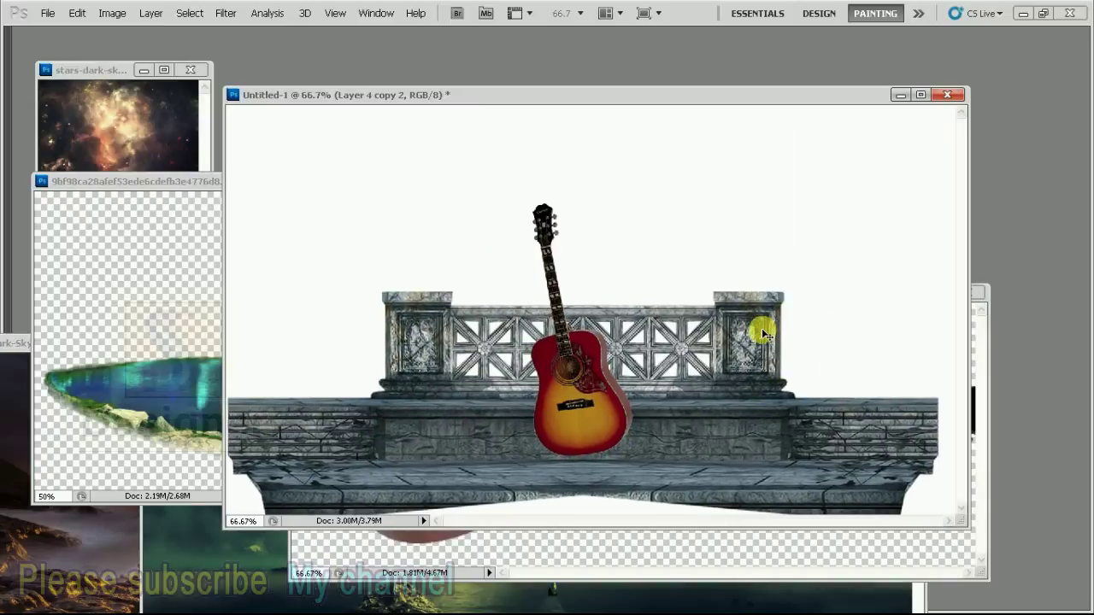
key(ctrl+minus)
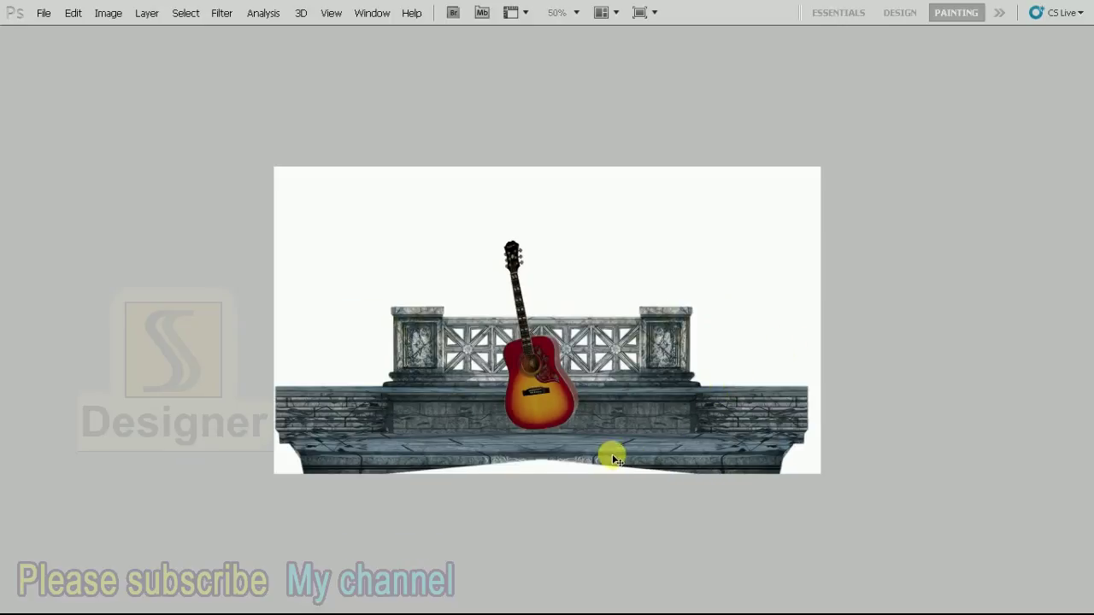
Crop beyond the top edge to add white canvas space above the balcony and guitar
drag(292, 519, 1045, 210)
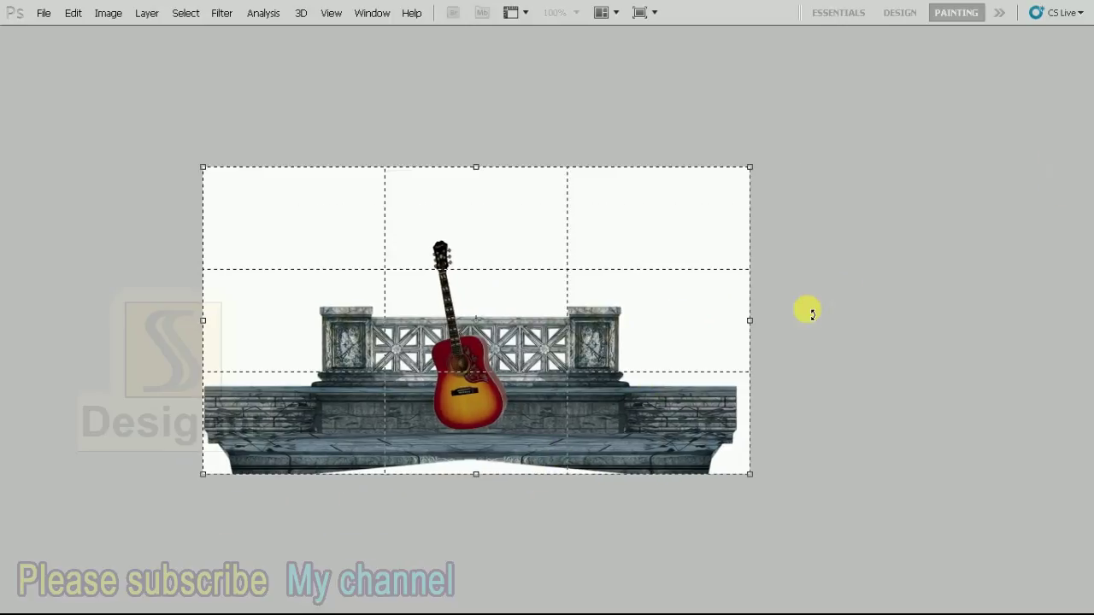
drag(516, 217, 531, 156)
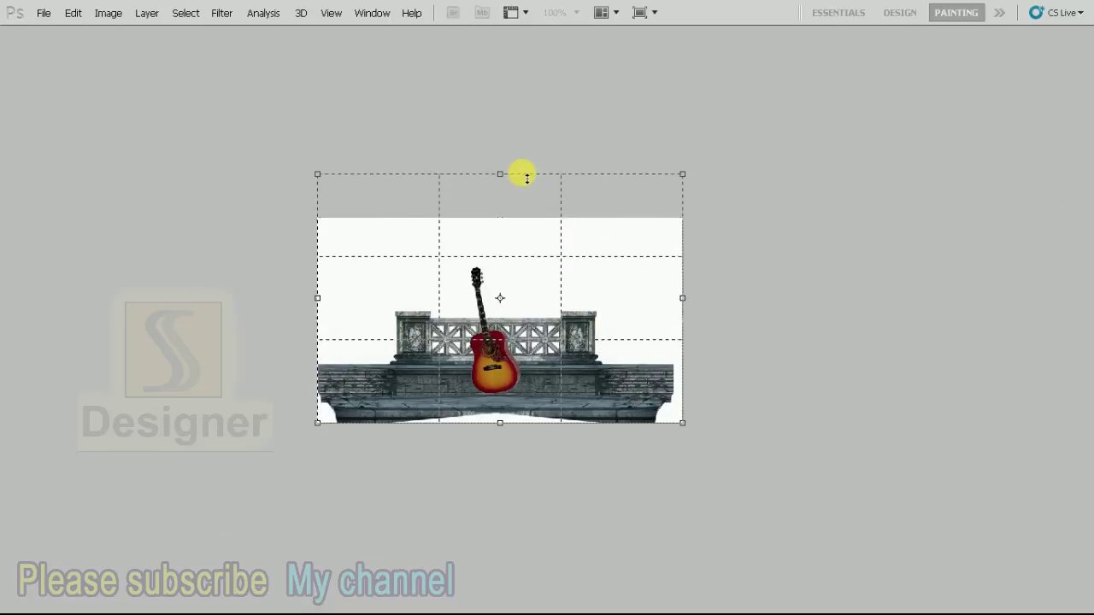
key(Return)
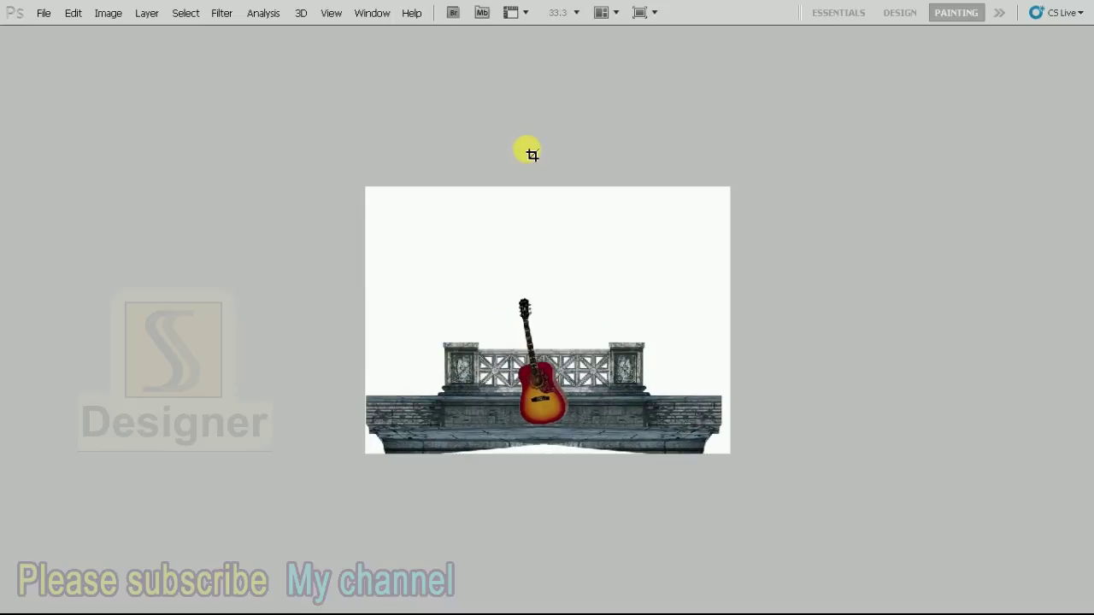
Return to floating document windows and bring the stormy sky photo forward
key(f)
key(f)
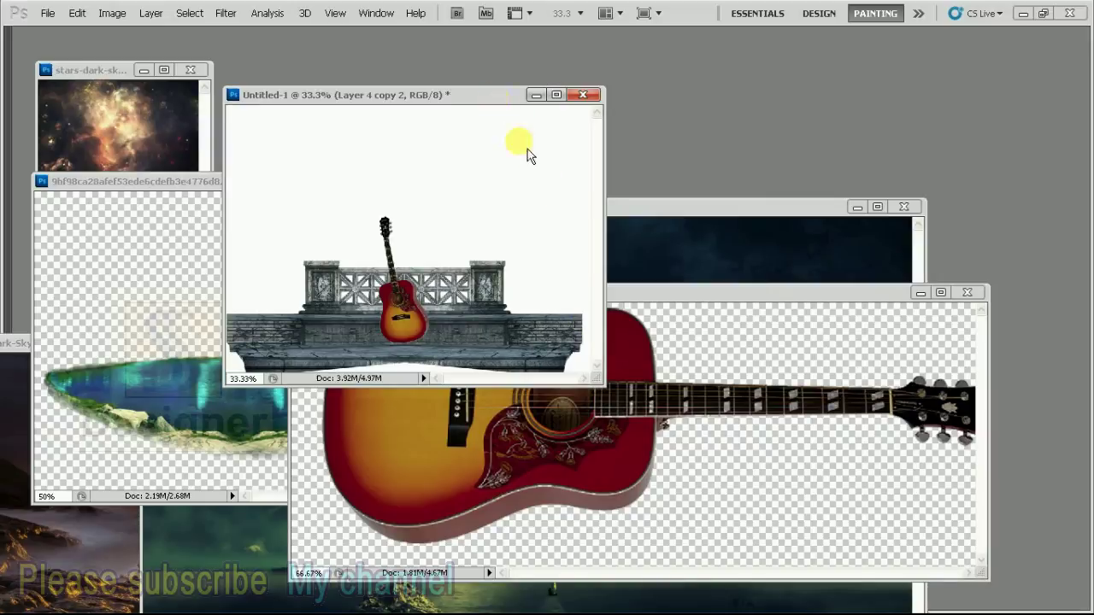
drag(499, 94, 687, 319)
click(670, 257)
Drag the stormy sky image into the composition and put its layer behind the balcony
drag(652, 221, 501, 85)
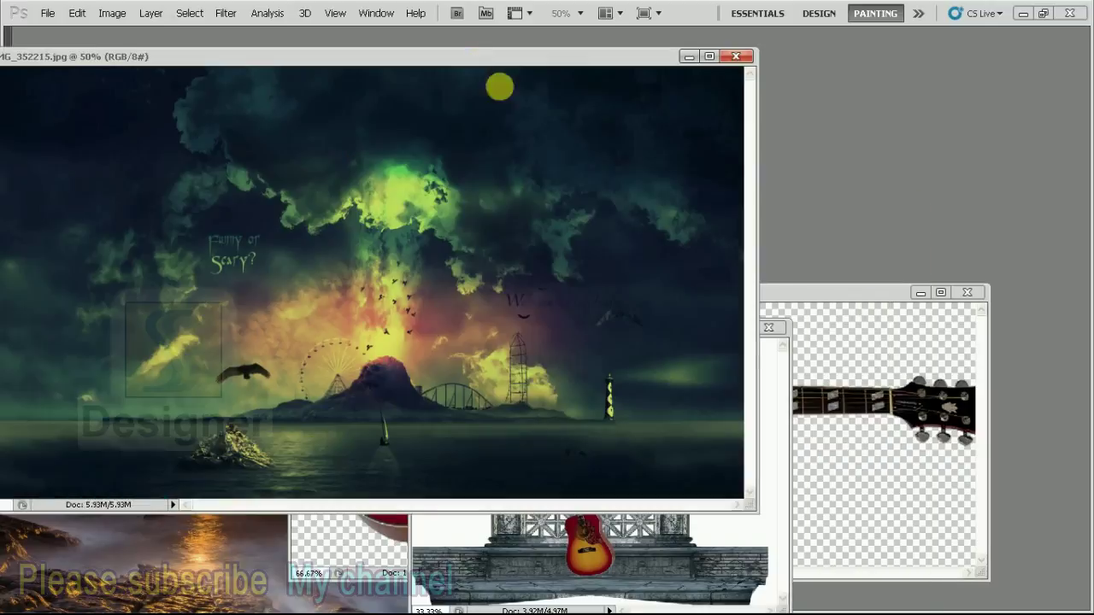
click(761, 500)
key(f)
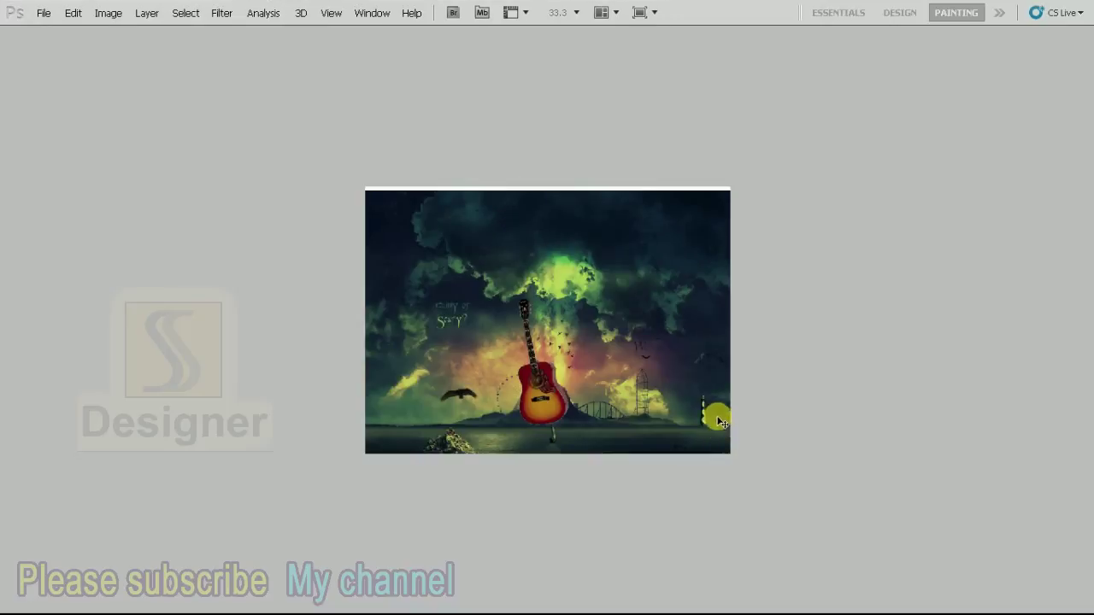
key(f)
key(ctrl+plus)
key(F7)
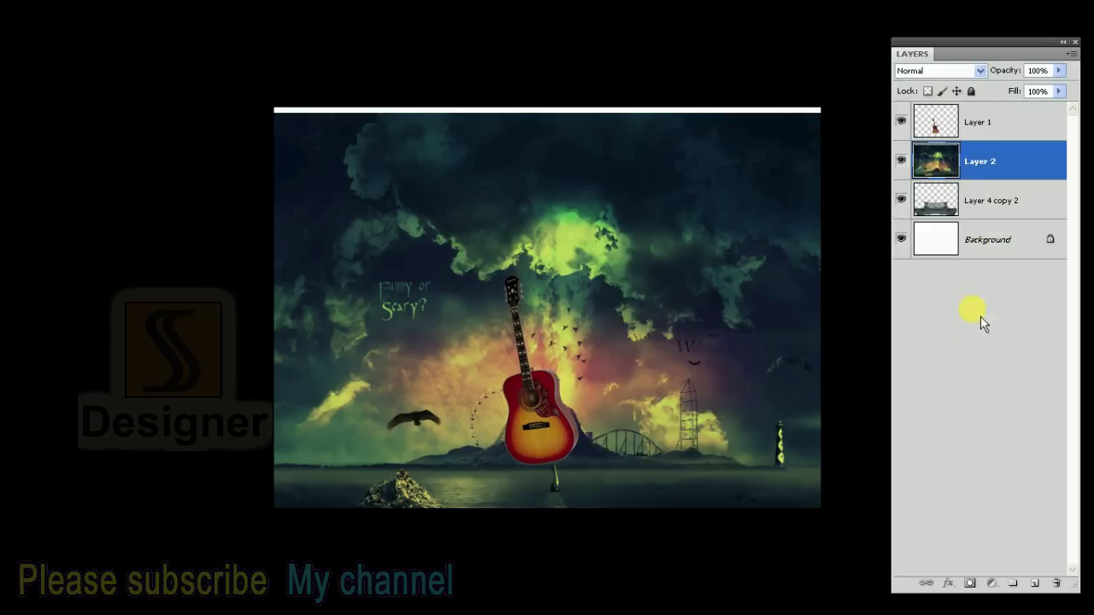
drag(962, 256, 957, 250)
key(F7)
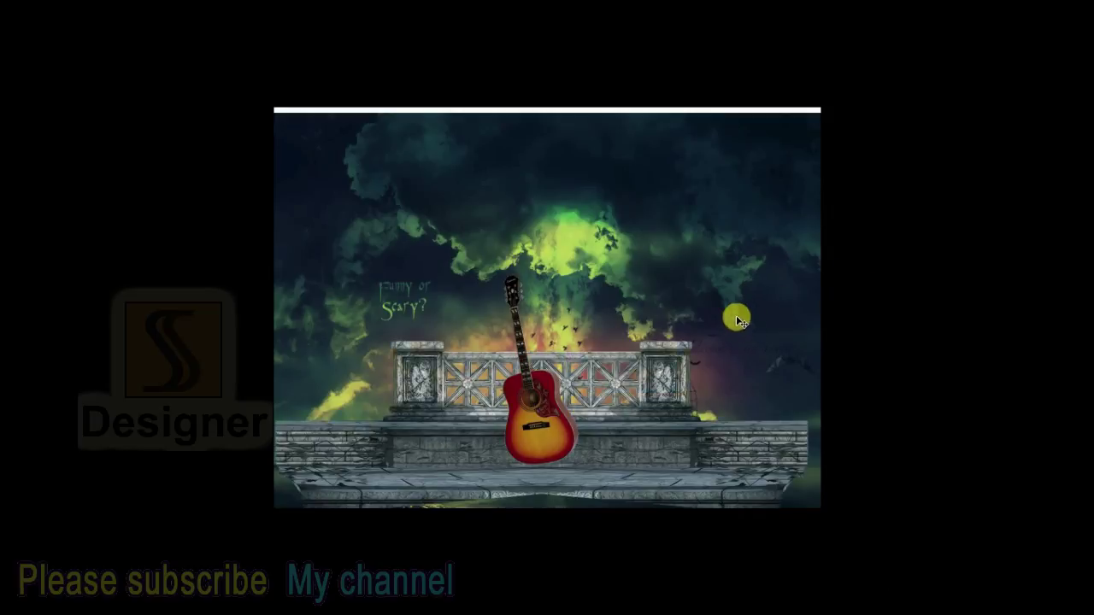
Move the sky up about 100 px and scale it down slightly
drag(743, 318, 736, 233)
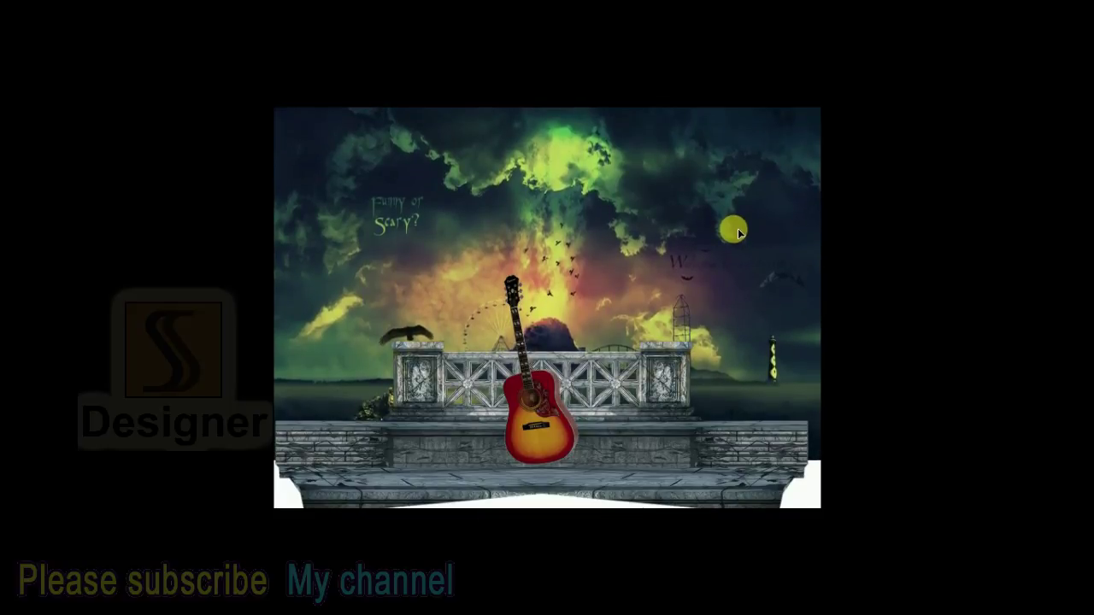
key(ctrl+t)
drag(910, 462, 886, 444)
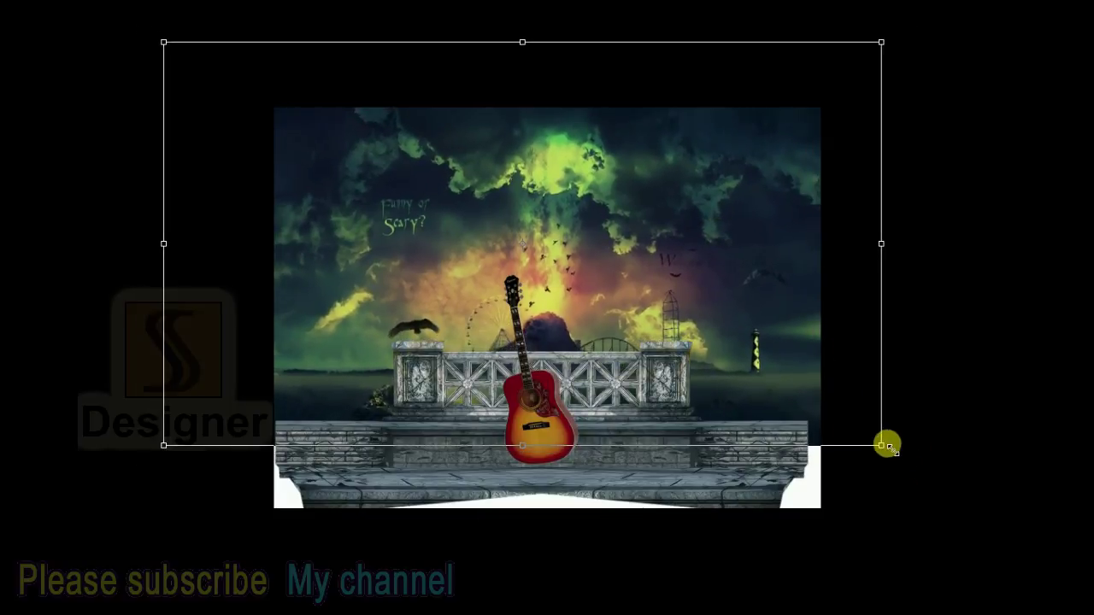
drag(801, 368, 811, 394)
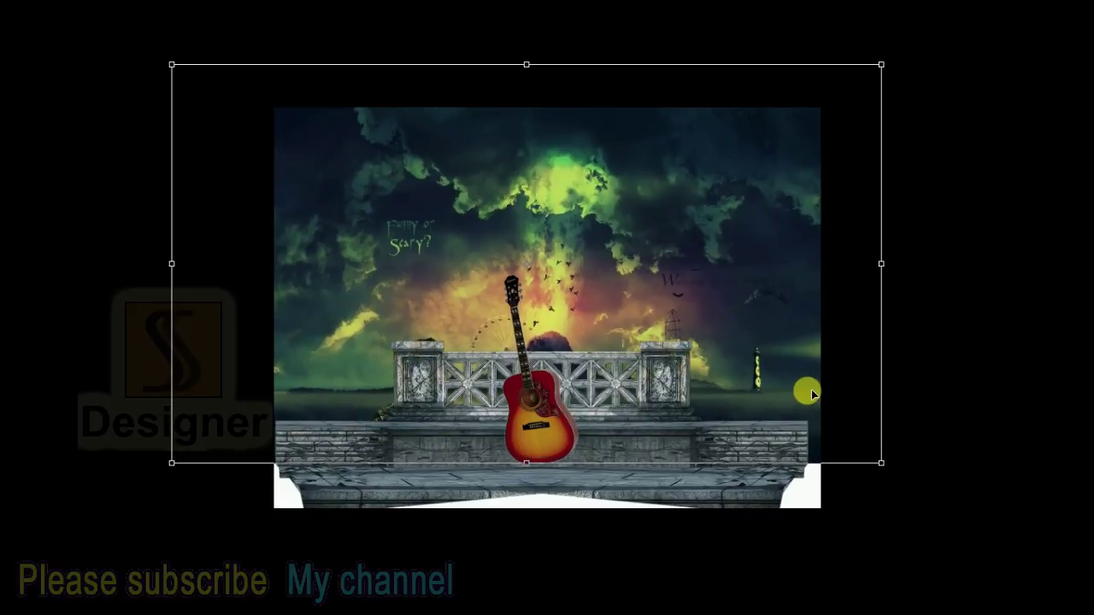
drag(812, 394, 811, 391)
key(Return)
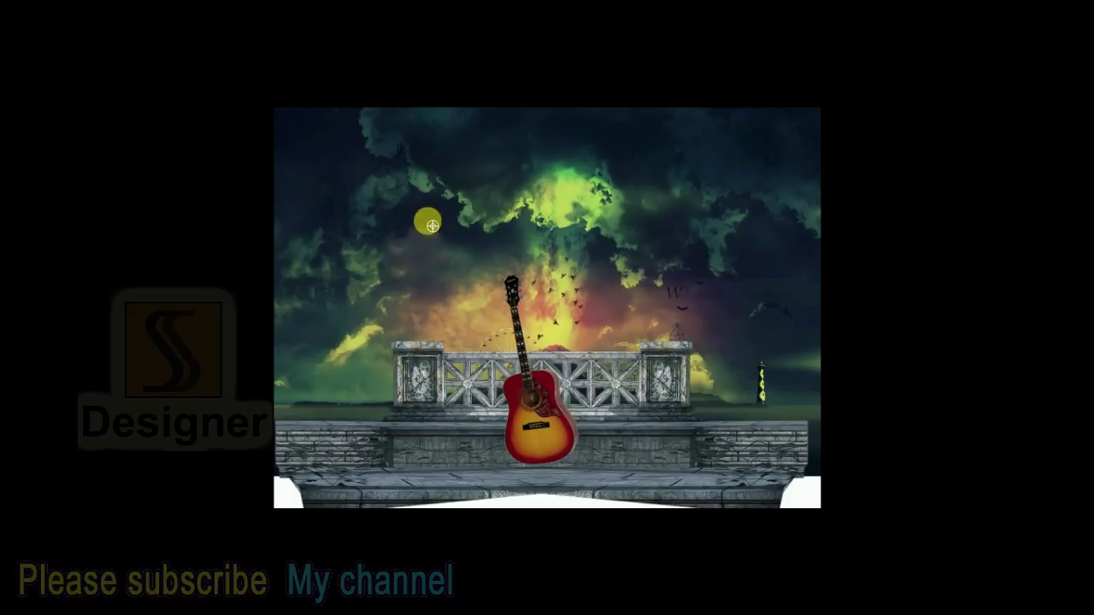
key(ctrl+0)
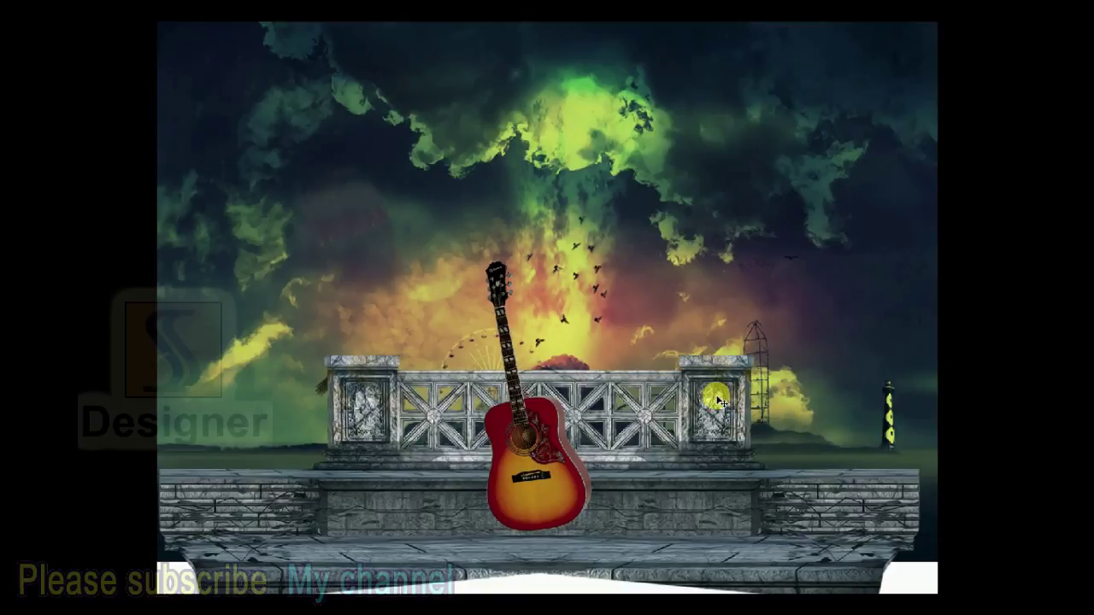
Raise the balcony about 90 px, then raise the guitar about 84 px and tilt it clockwise
drag(718, 410, 718, 333)
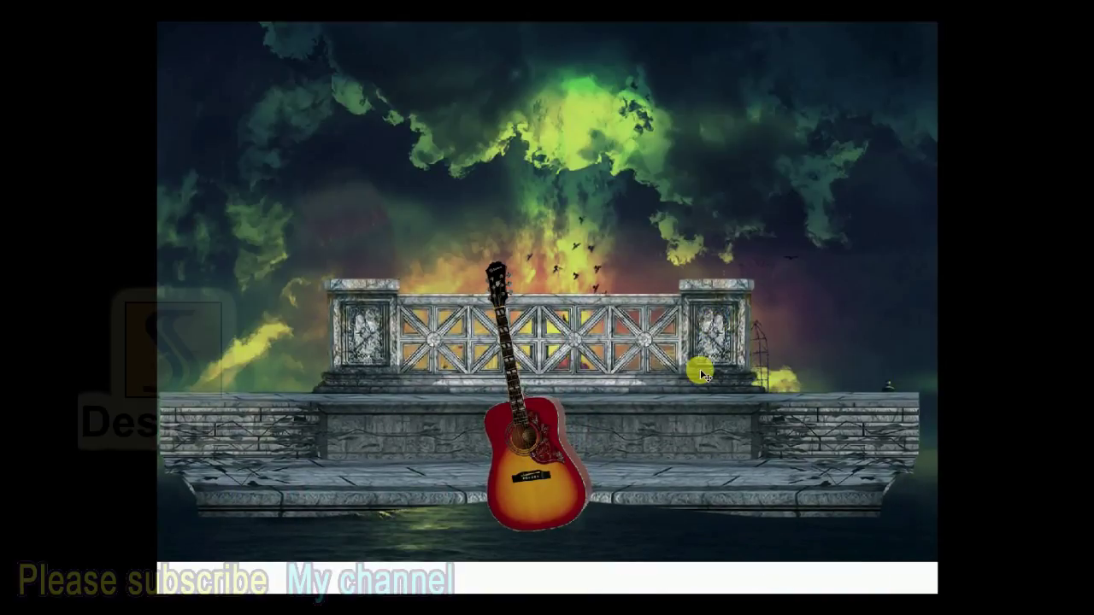
right_click(547, 440)
click(559, 442)
drag(549, 463, 552, 383)
key(ctrl+t)
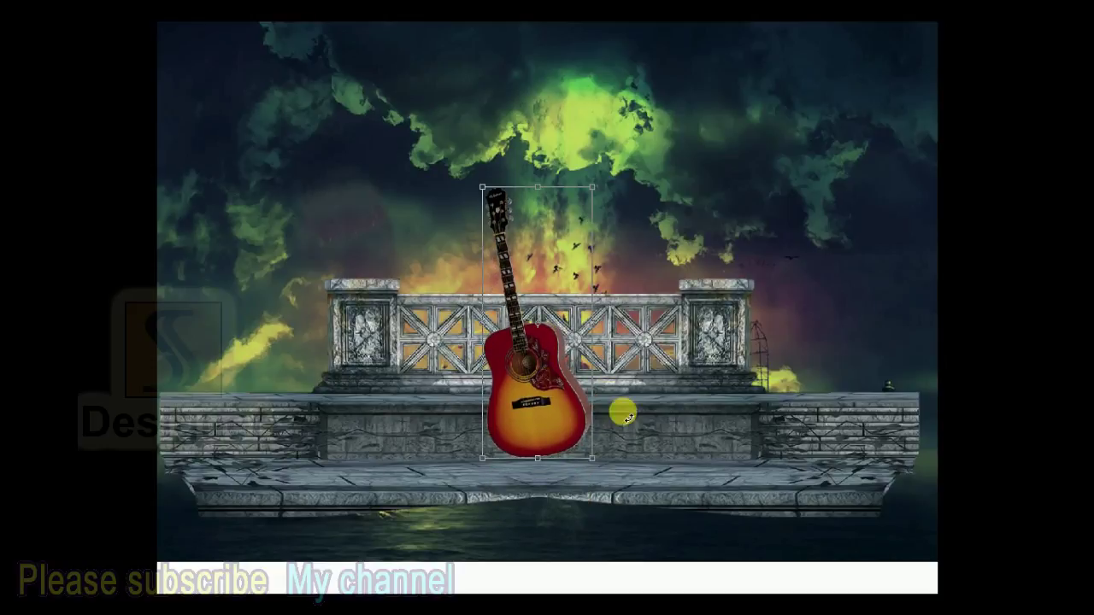
drag(592, 191, 639, 195)
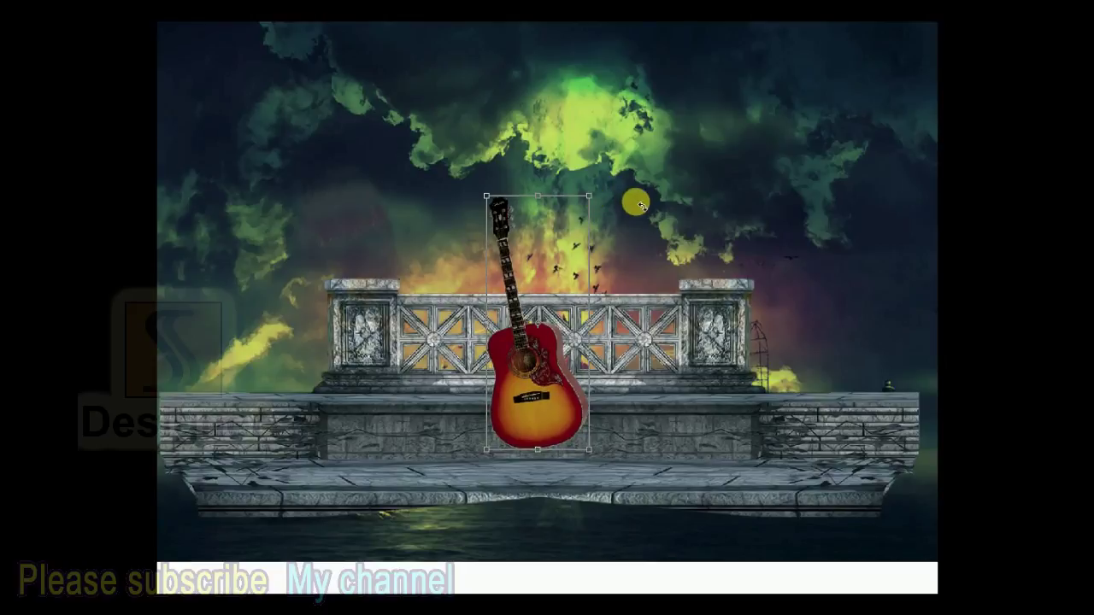
key(Return)
Scale the stone balcony down slightly about its centre
right_click(724, 383)
click(735, 384)
key(ctrl+t)
drag(919, 277, 883, 327)
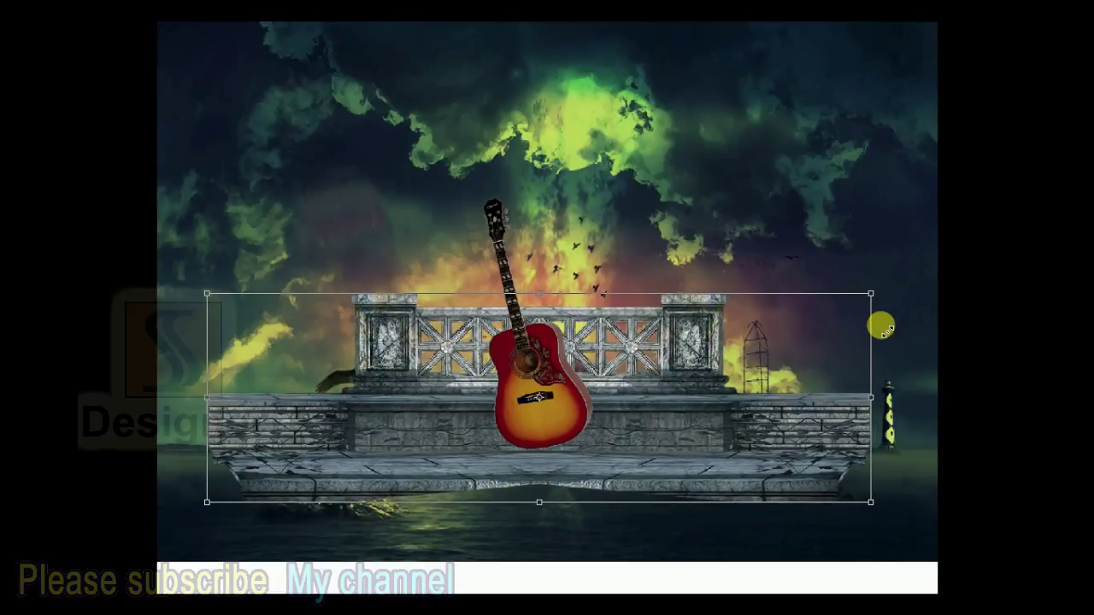
key(Return)
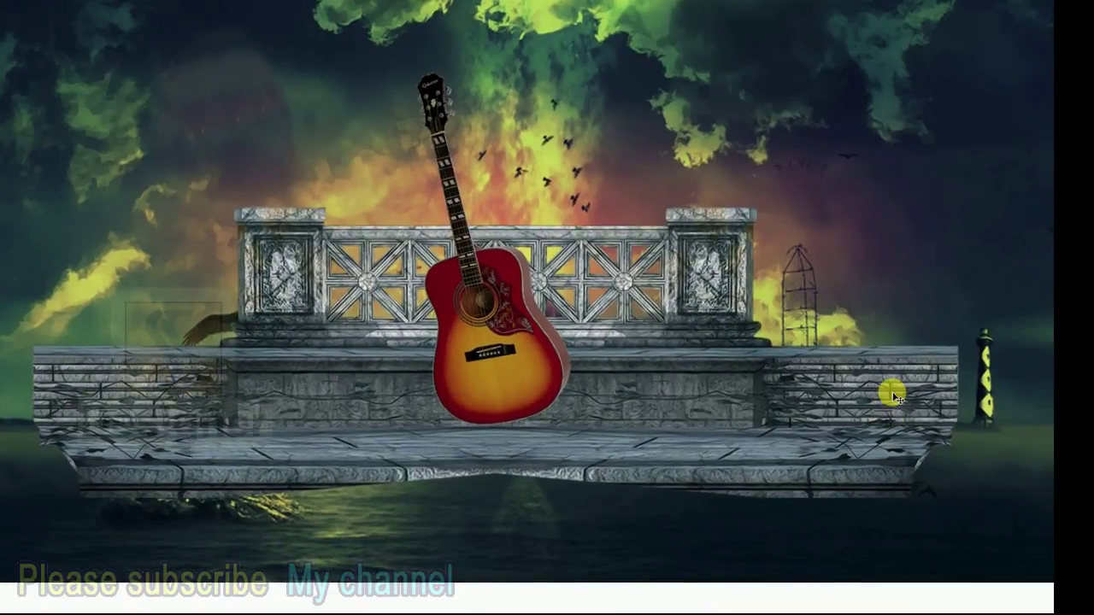
right_click(893, 395)
click(913, 407)
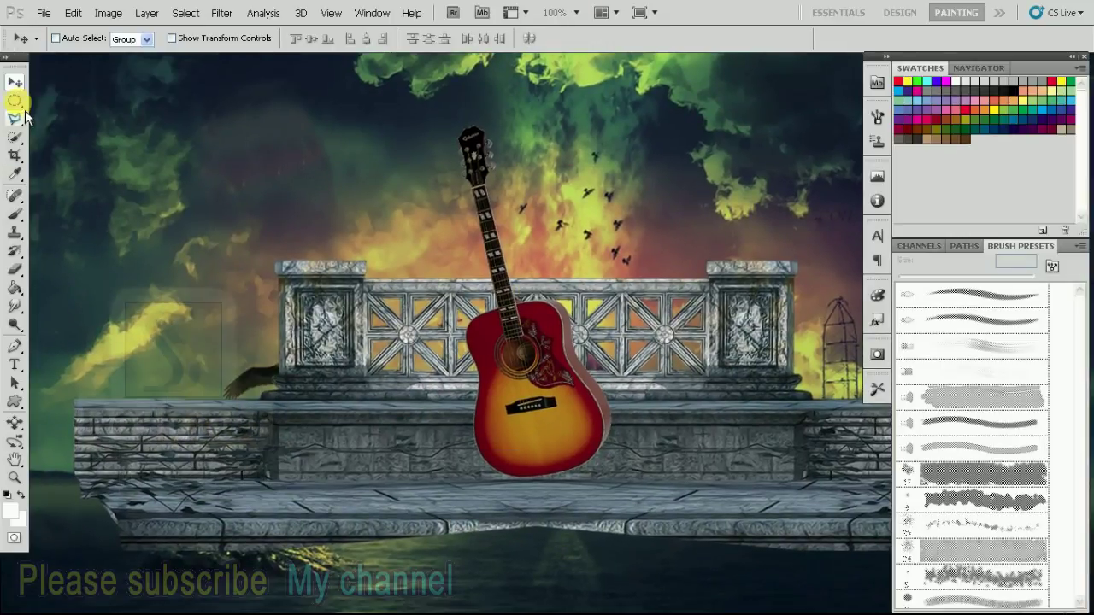
Delete the ragged right end of the stone stage using a rectangular selection
click(14, 100)
click(90, 99)
drag(360, 213, 107, 183)
drag(551, 324, 367, 264)
drag(632, 231, 514, 506)
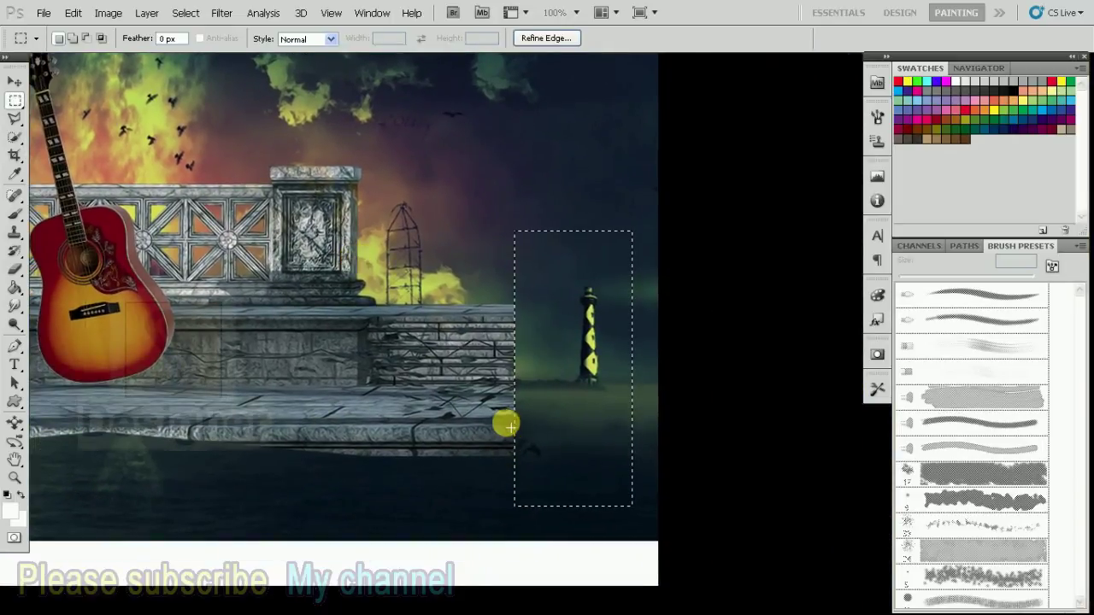
key(ctrl+d)
key(v)
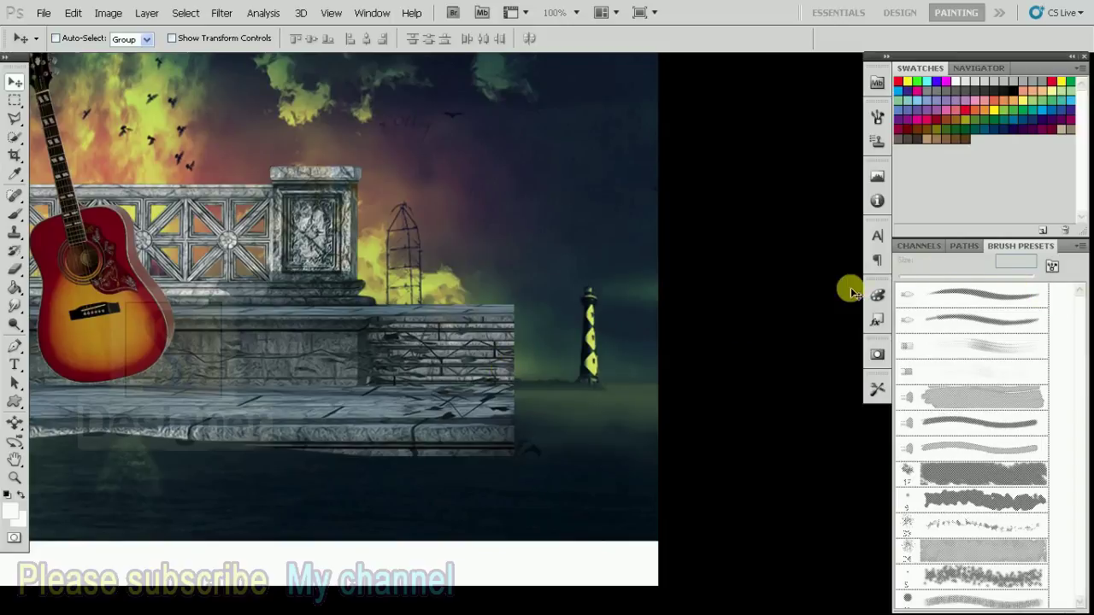
Duplicate the stage as Layer 4 copy 3, flip it horizontally and move it right
key(F7)
right_click(1013, 167)
click(974, 218)
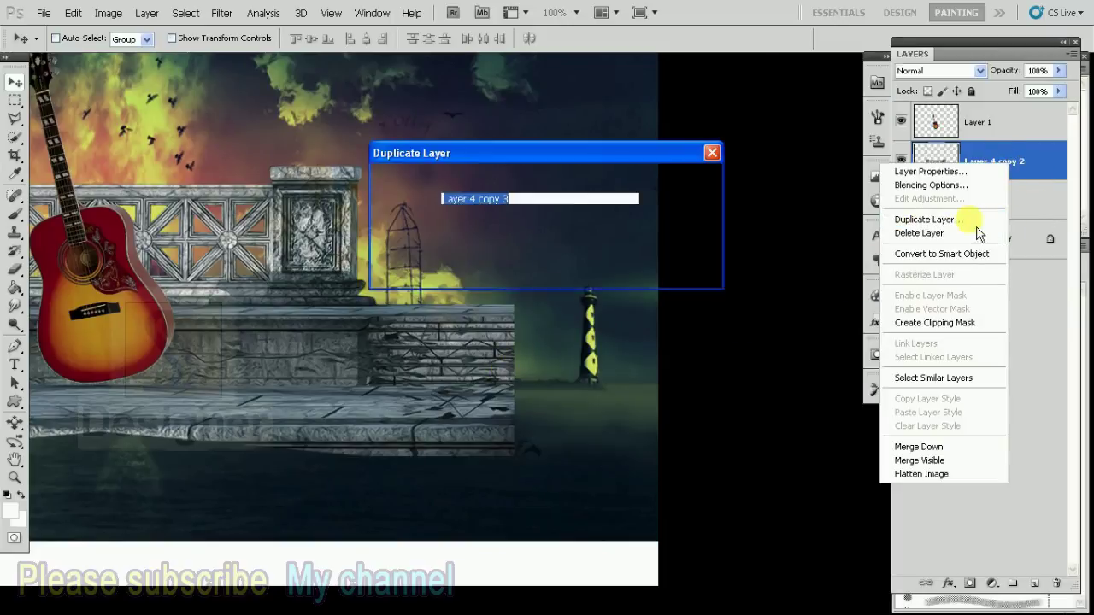
key(Return)
key(ctrl+t)
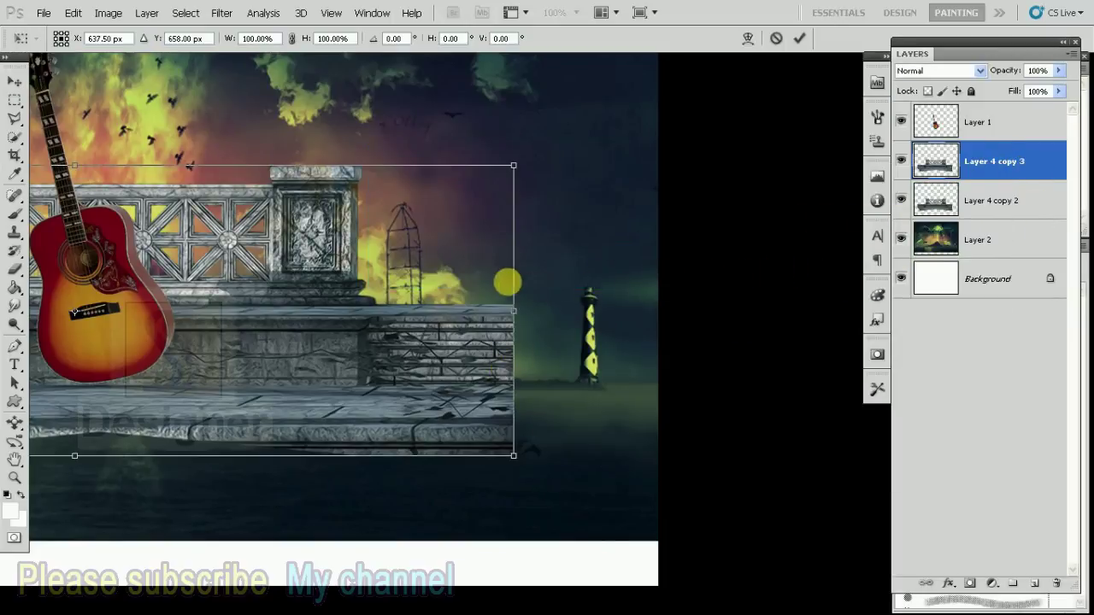
right_click(513, 282)
click(567, 457)
drag(561, 377, 576, 366)
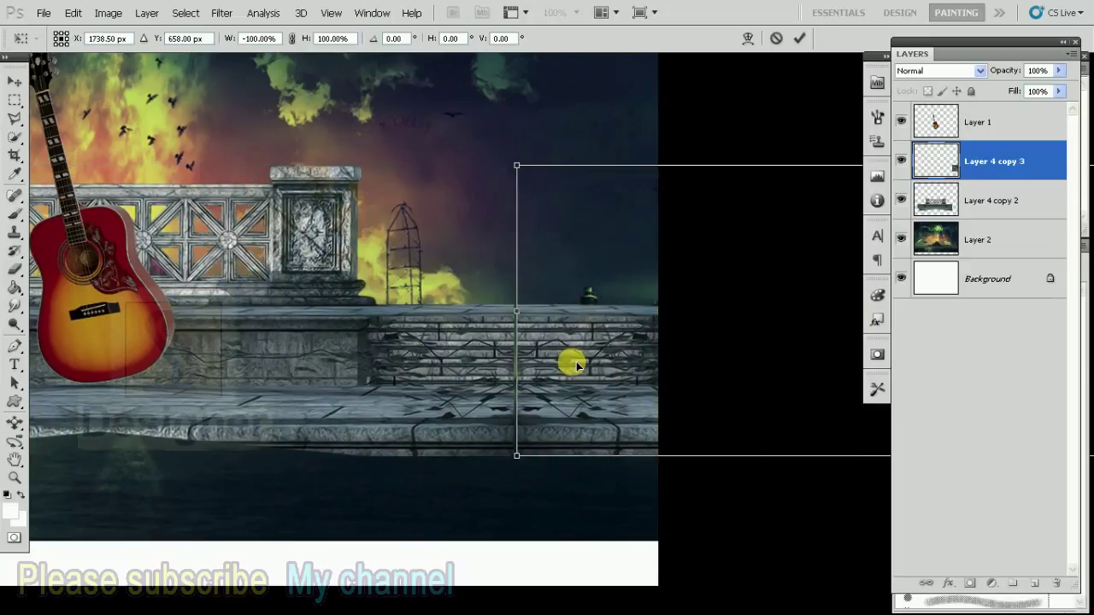
key(Return)
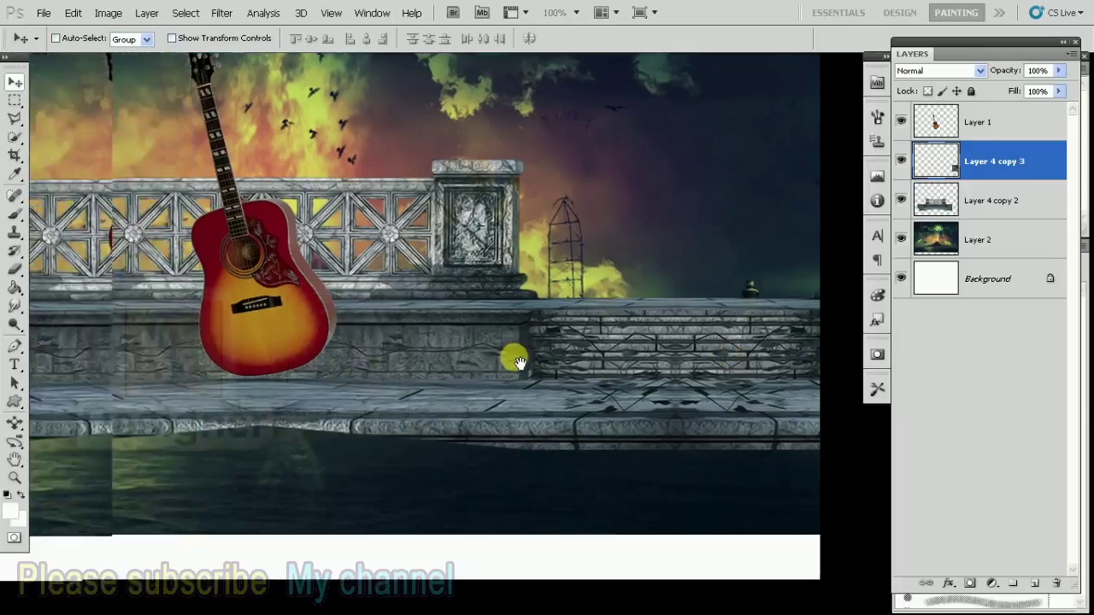
Delete the ragged left end of the original stage layer, Layer 4 copy 2
mouse_move(571, 364)
mouse_down()
mouse_move(736, 409)
mouse_move(596, 384)
mouse_up()
right_click(603, 367)
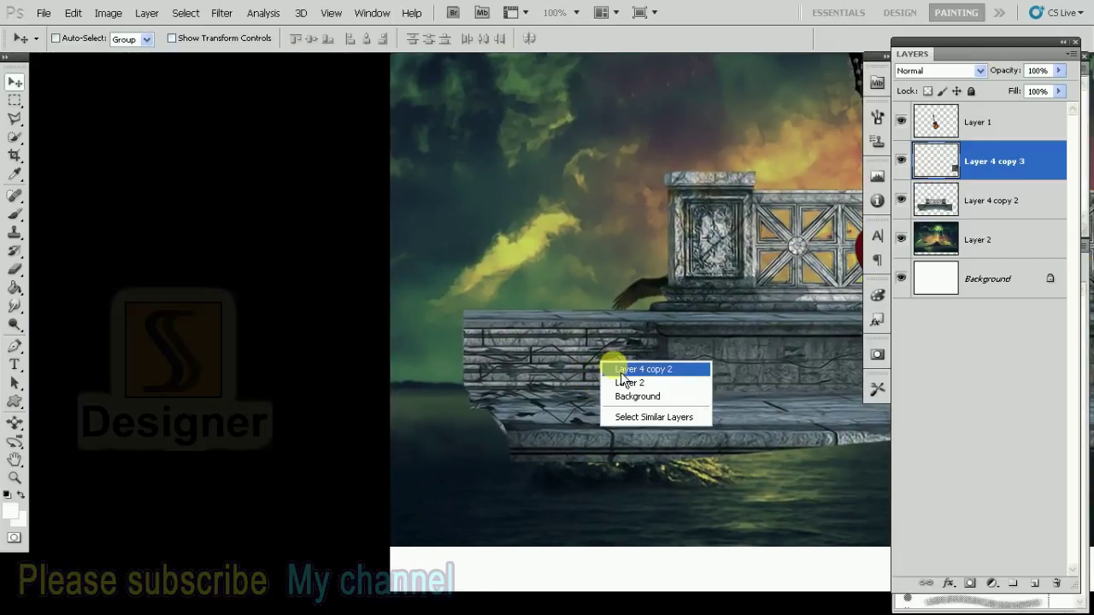
click(642, 369)
key(m)
drag(390, 237, 519, 528)
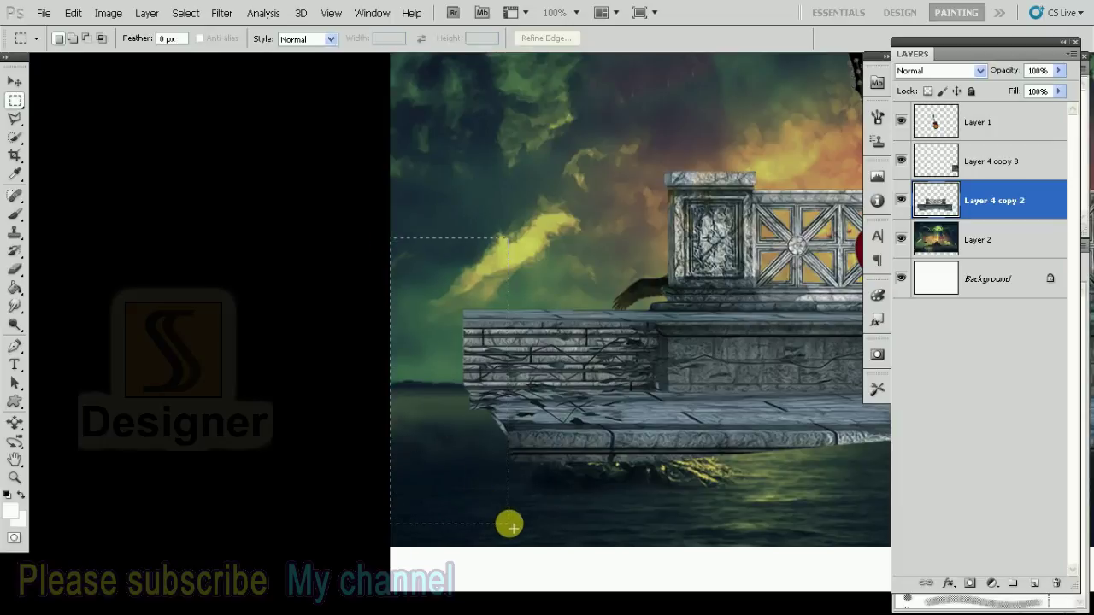
key(ctrl+d)
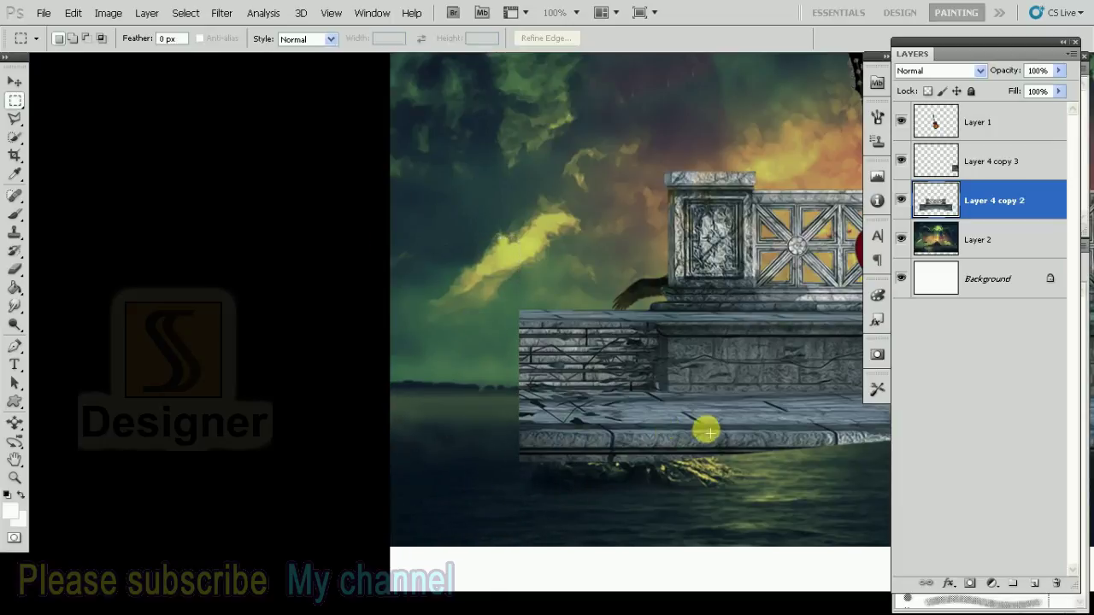
key(v)
Duplicate the trimmed stage, flip it horizontally and move it left to close the seam
key(ctrl+j)
key(ctrl+t)
right_click(710, 318)
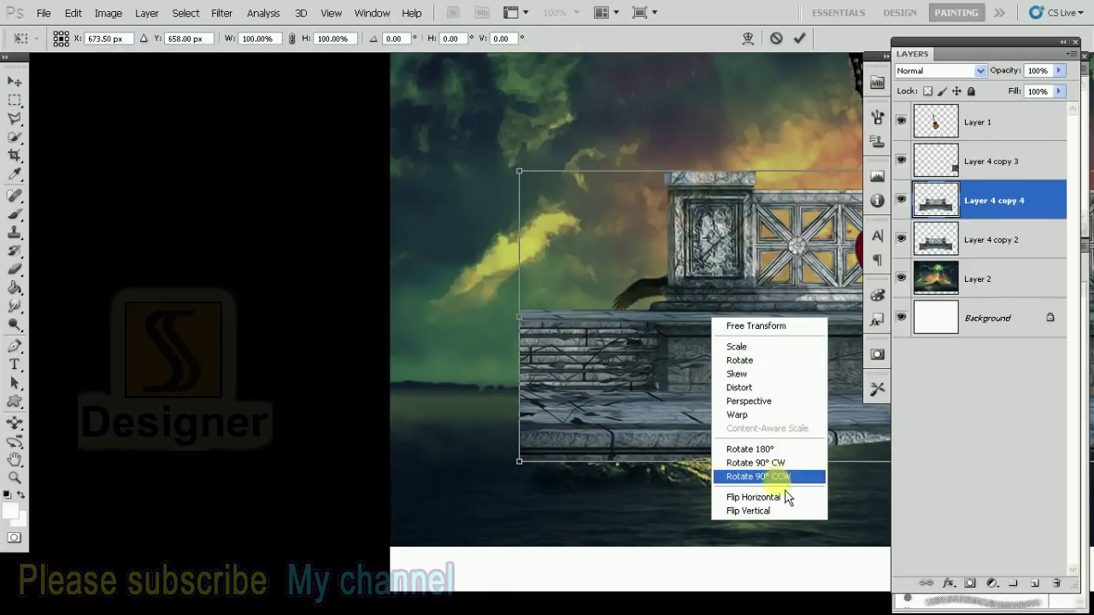
click(773, 498)
drag(293, 392, 461, 388)
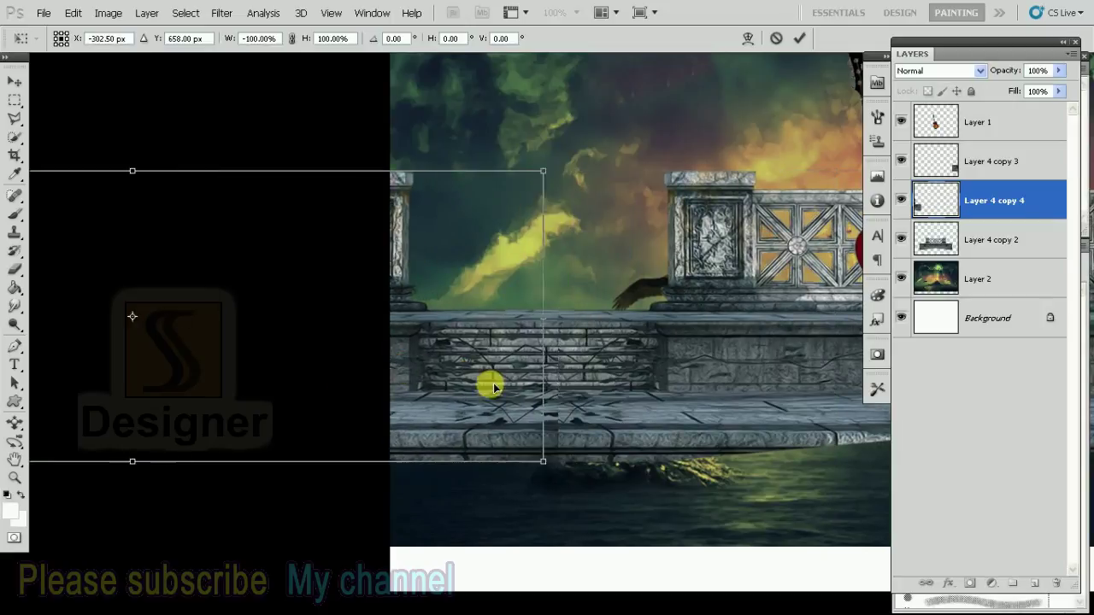
key(Return)
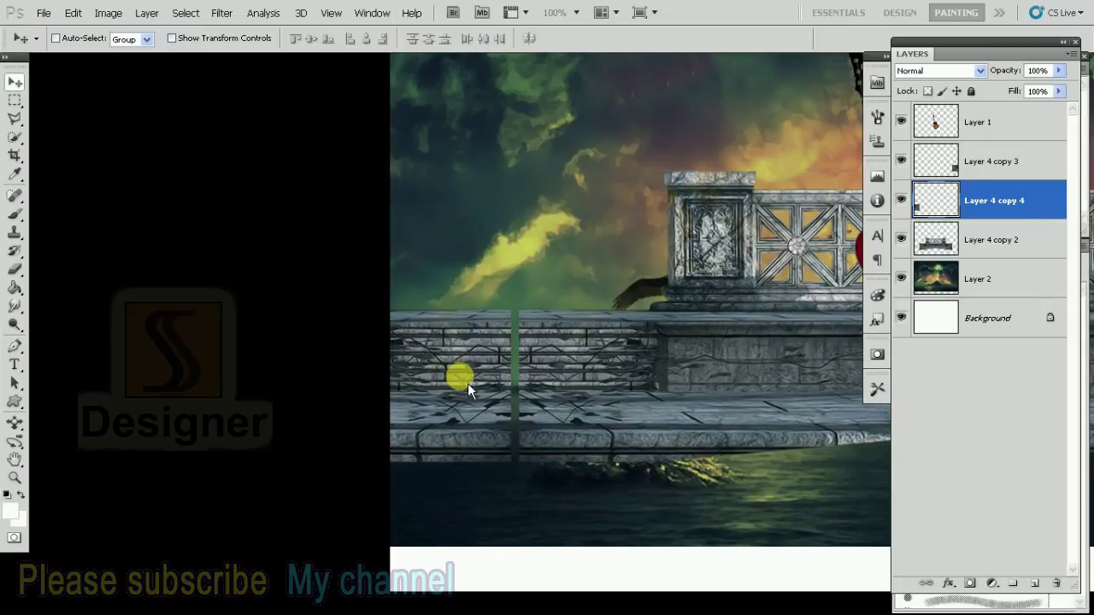
key(Right)
key(Right)
key(Right)
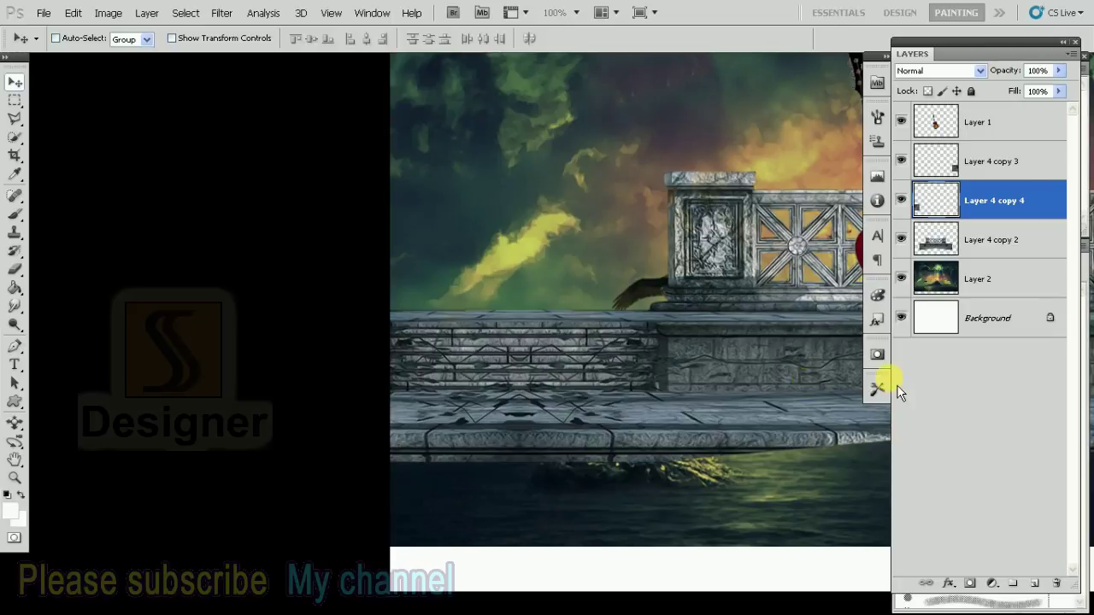
Merge Layer 4 copy 2 and Layer 4 copy 3 into one balcony layer
shift+click(1004, 175)
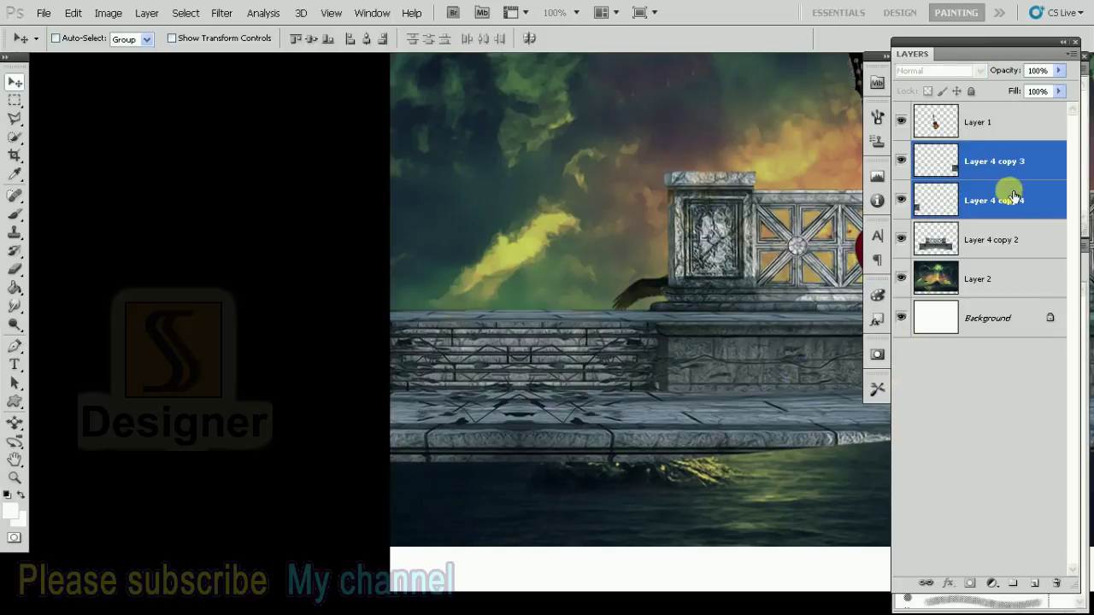
right_click(1017, 166)
click(949, 449)
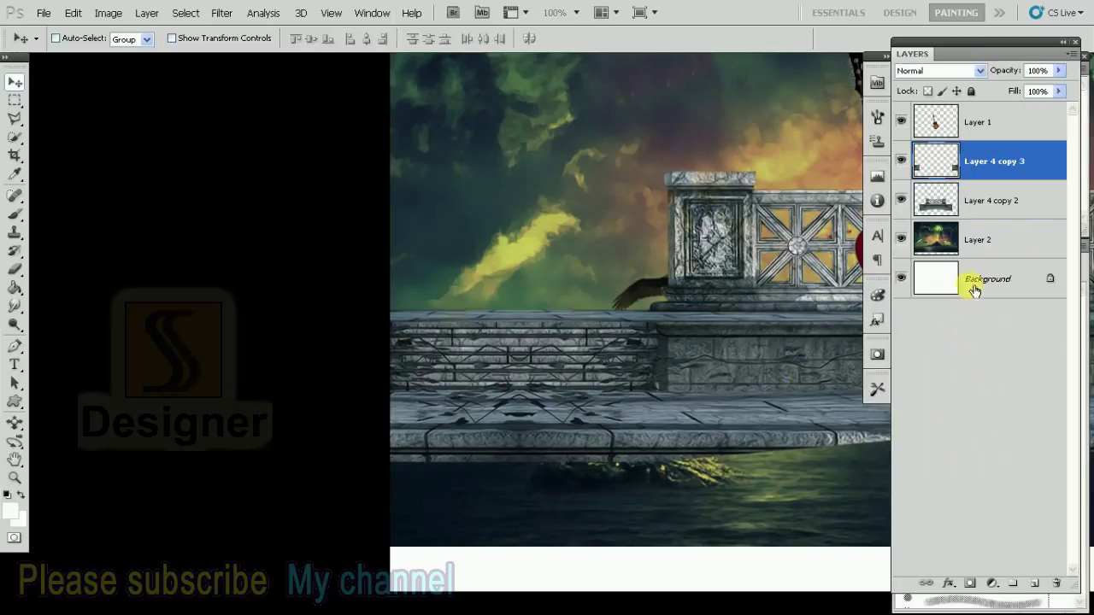
shift+click(1000, 205)
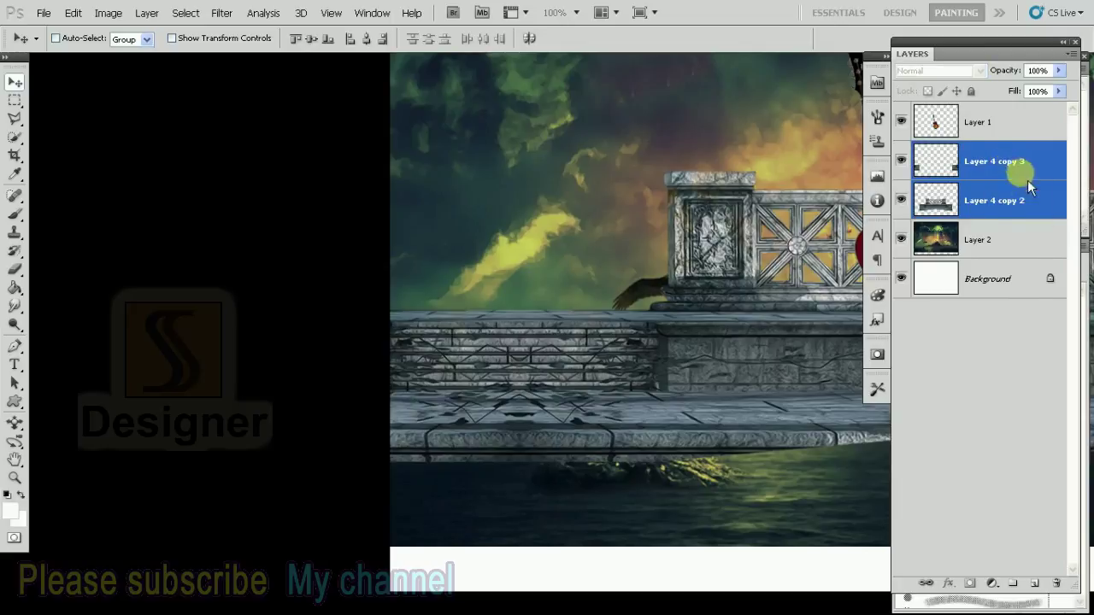
right_click(1027, 181)
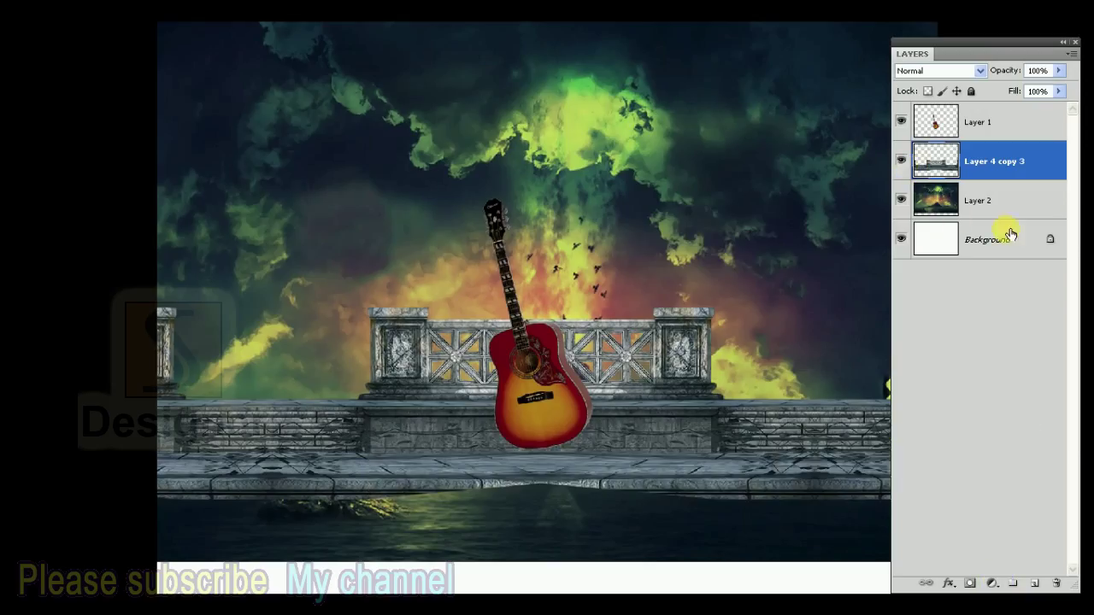
click(992, 583)
Add a Hue/Saturation layer clipped to the balcony with lowered Lightness
click(957, 455)
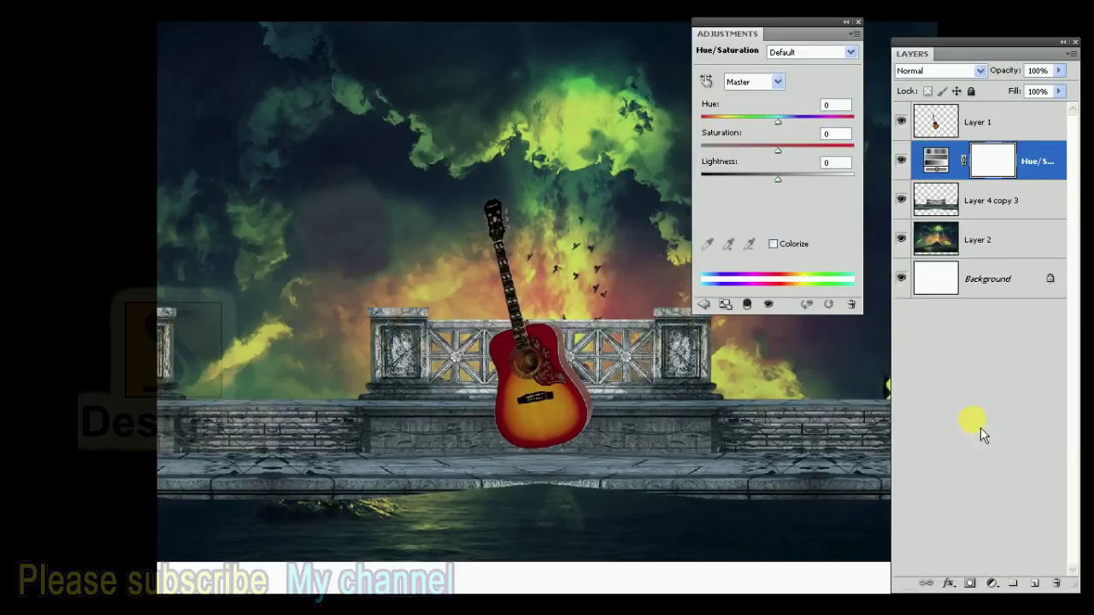
drag(789, 189, 745, 185)
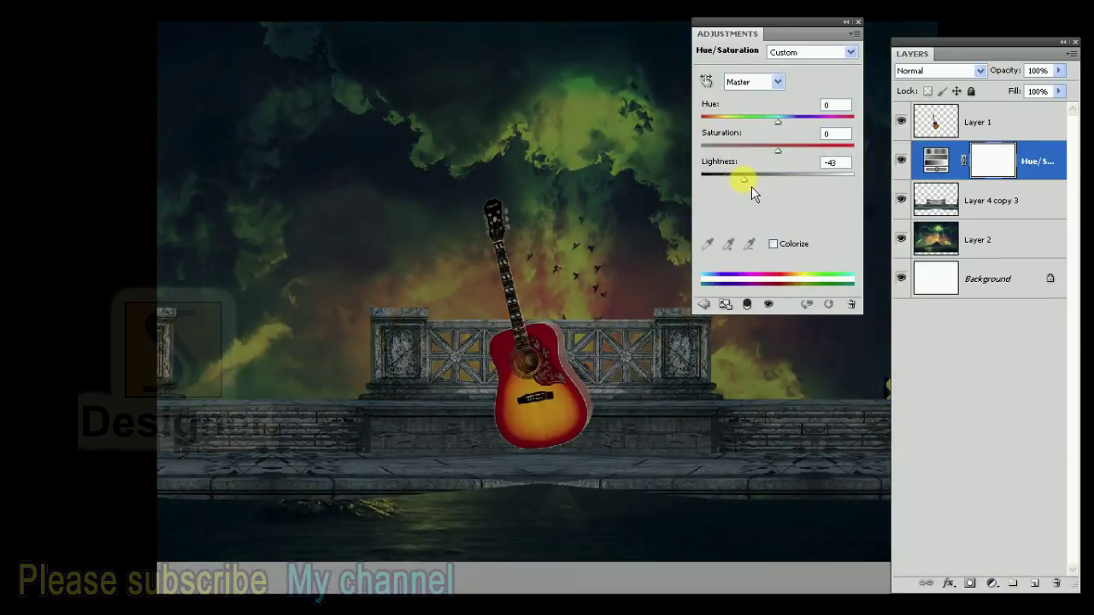
click(748, 305)
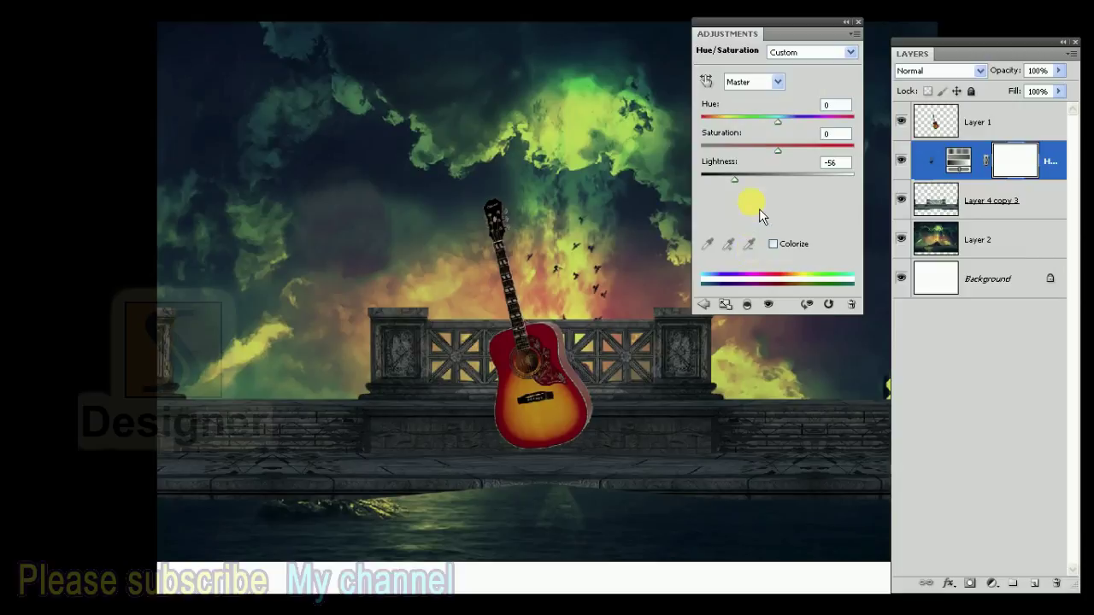
drag(740, 186, 732, 184)
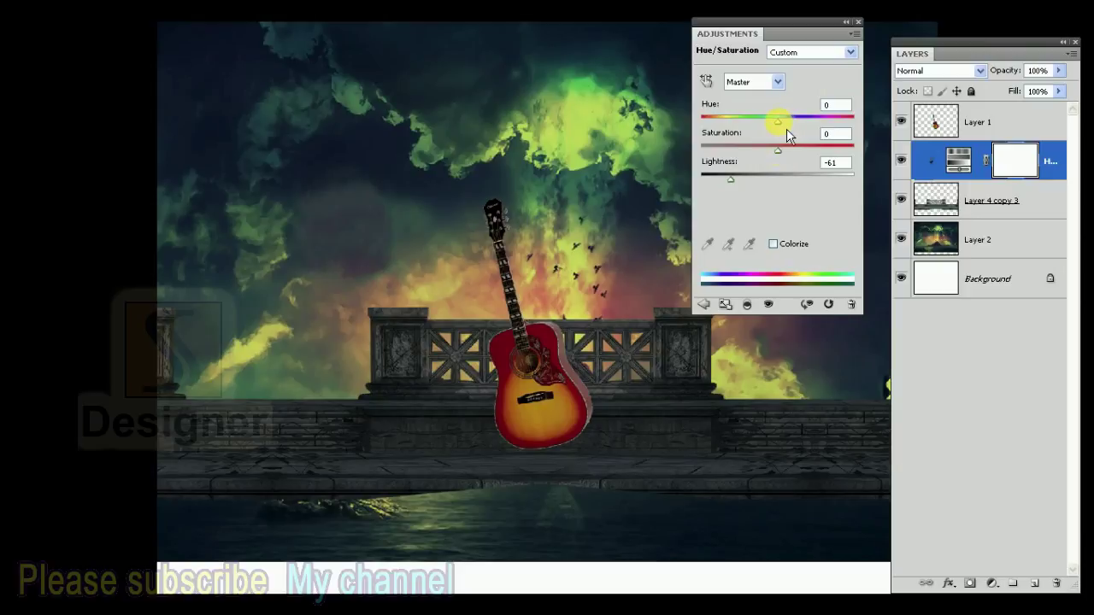
drag(786, 130, 744, 129)
click(858, 21)
Paint the mask with an enlarged soft brush to lift the darkening behind the guitar
key(f)
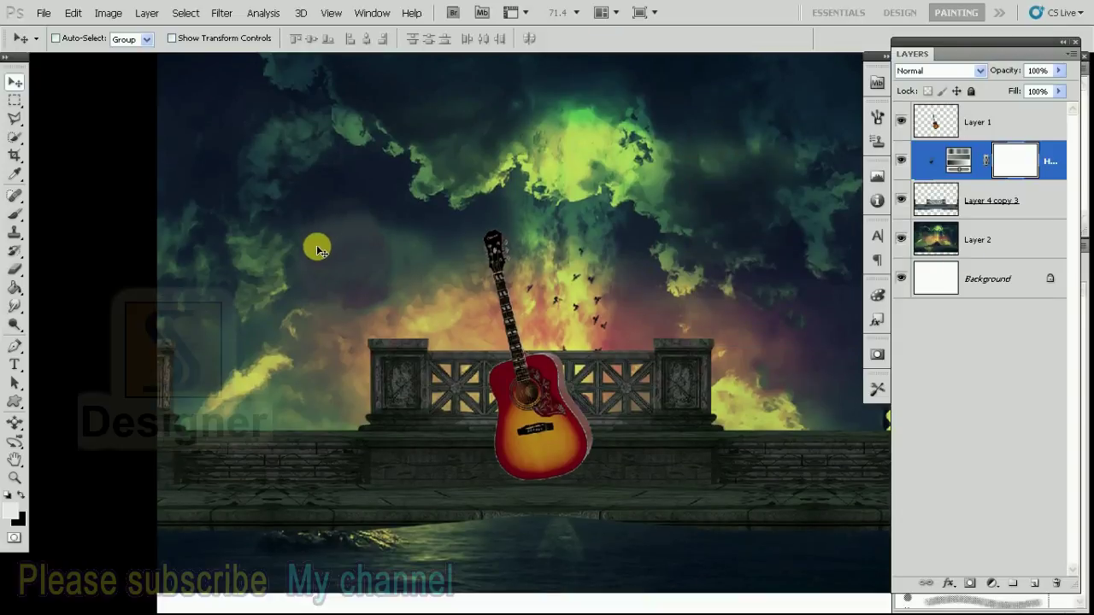
click(15, 269)
click(69, 264)
key(bracketright)
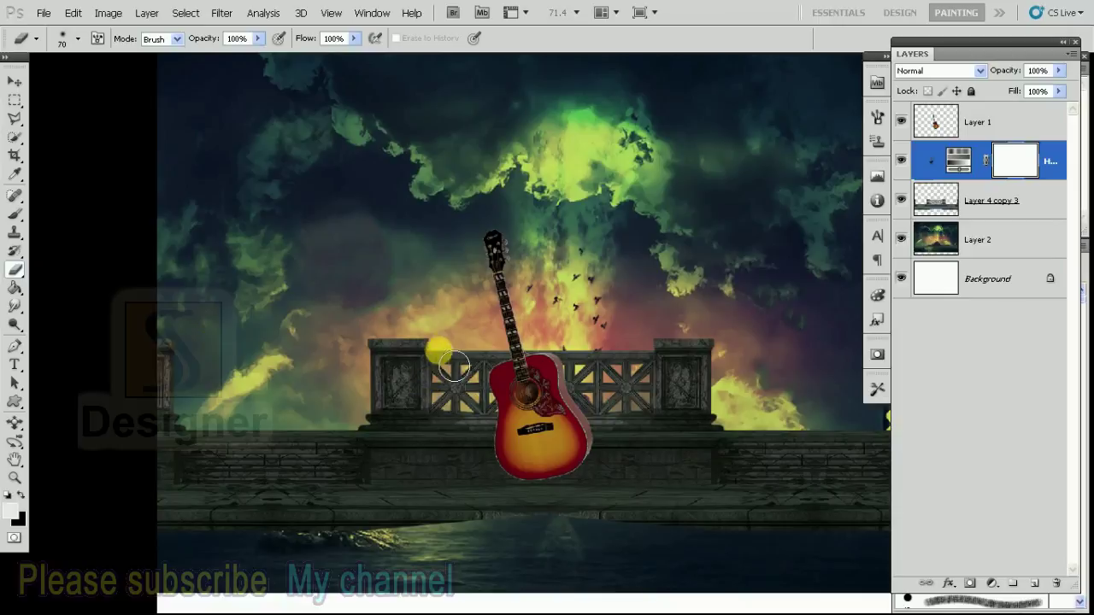
key(bracketright)
key(bracketright)
key(bracketright)
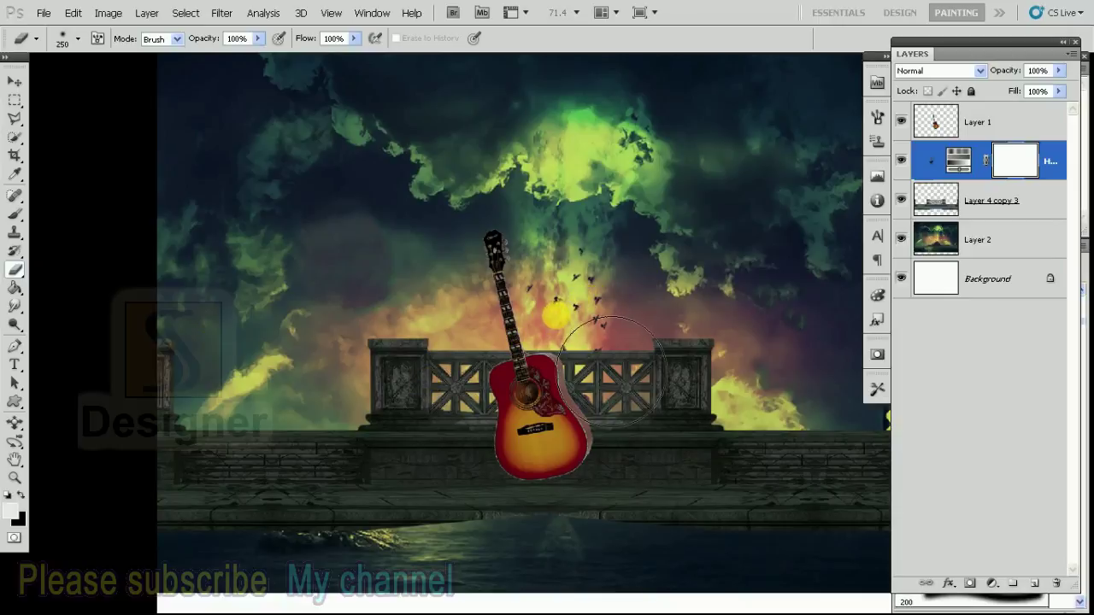
drag(555, 329, 568, 348)
Brighten the balcony on both sides of the guitar with a smaller brush on the mask
key(bracketleft)
key(bracketleft)
key(bracketleft)
key(bracketleft)
drag(709, 338, 726, 337)
key(bracketleft)
key(bracketleft)
key(bracketleft)
key(bracketleft)
drag(427, 319, 371, 317)
key(bracketright)
key(bracketright)
key(bracketright)
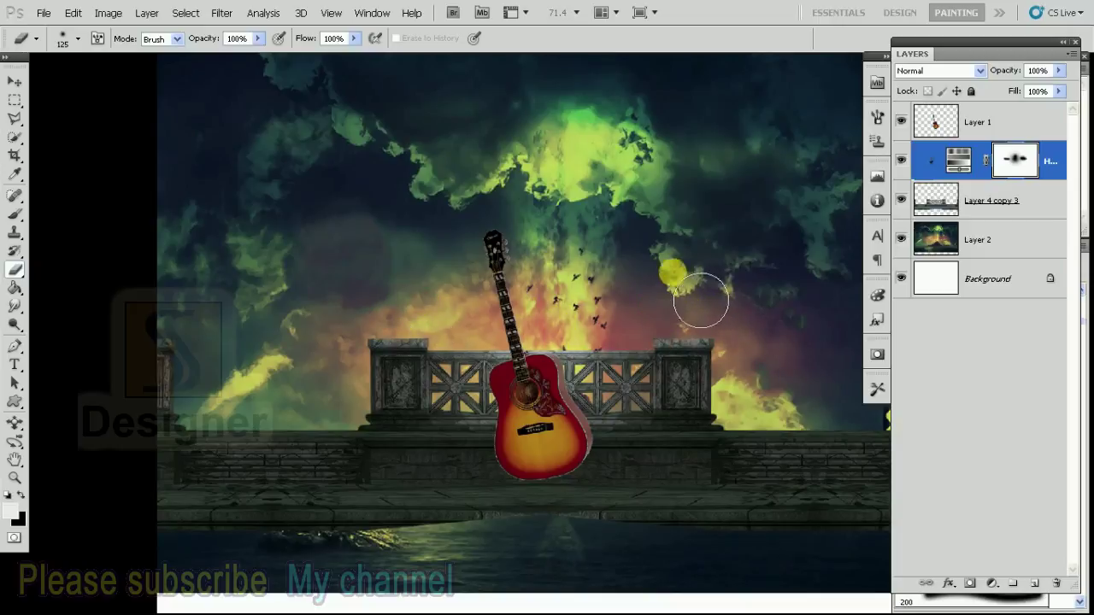
key(f)
key(f)
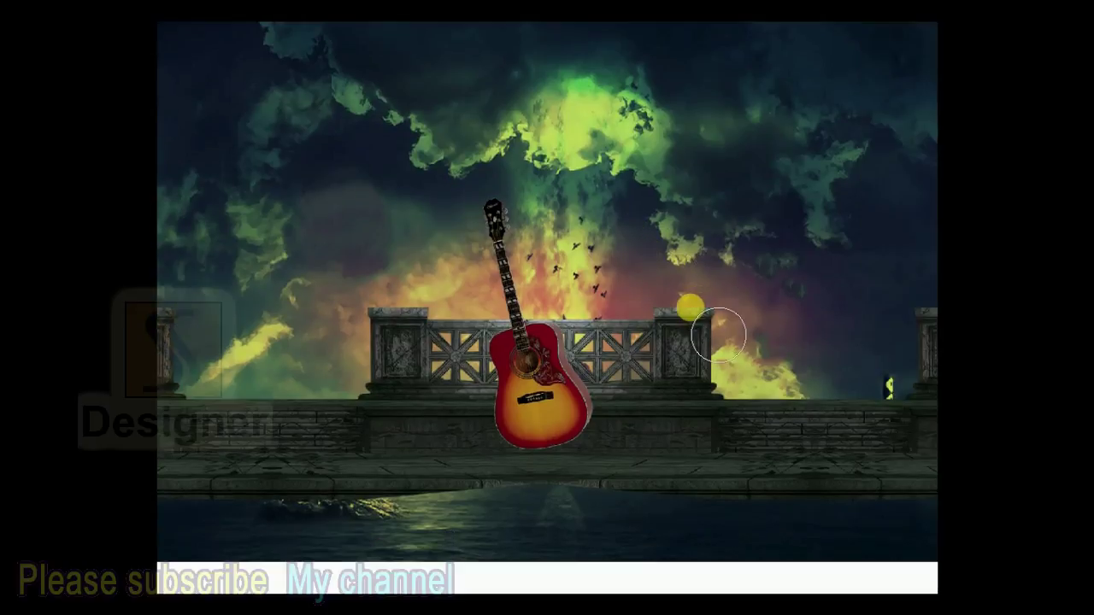
click(1004, 254)
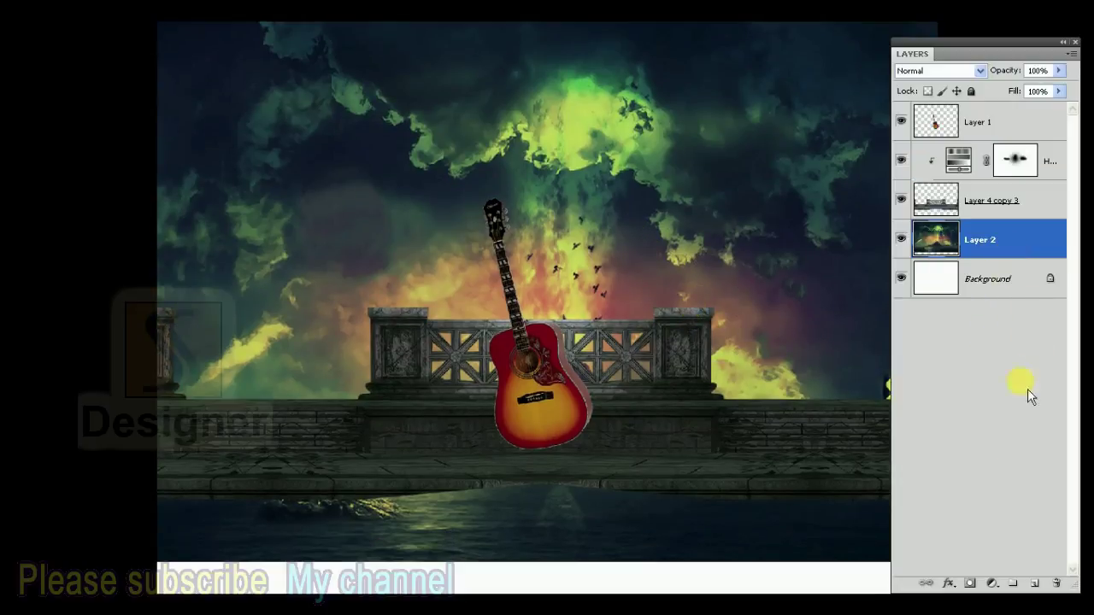
Add a Hue/Saturation adjustment above Layer 2 with Lightness -71 and Saturation -20
click(992, 584)
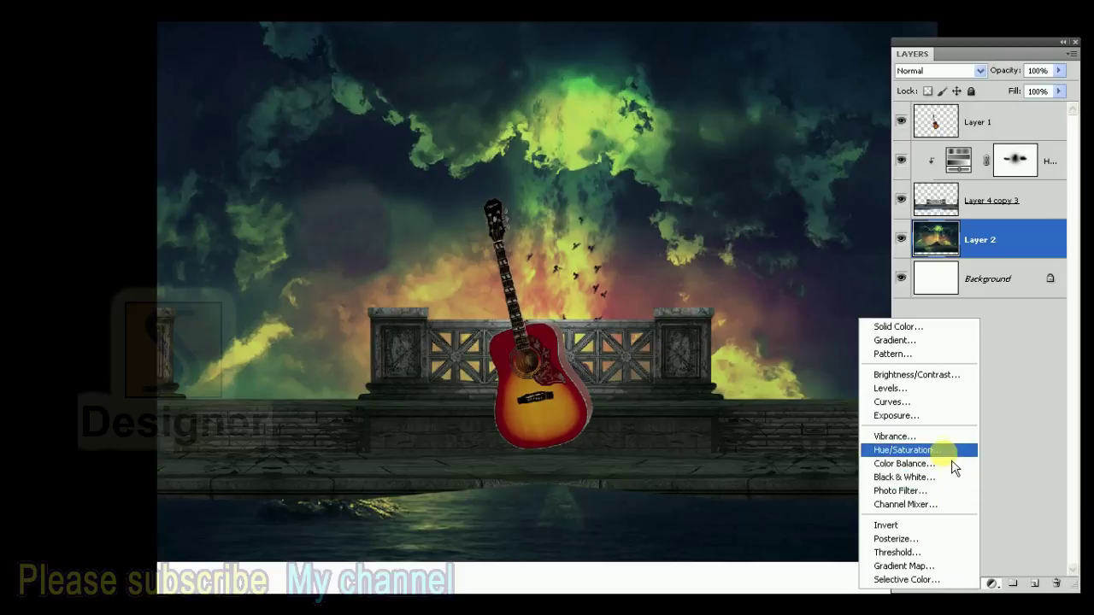
click(952, 451)
drag(783, 190, 732, 188)
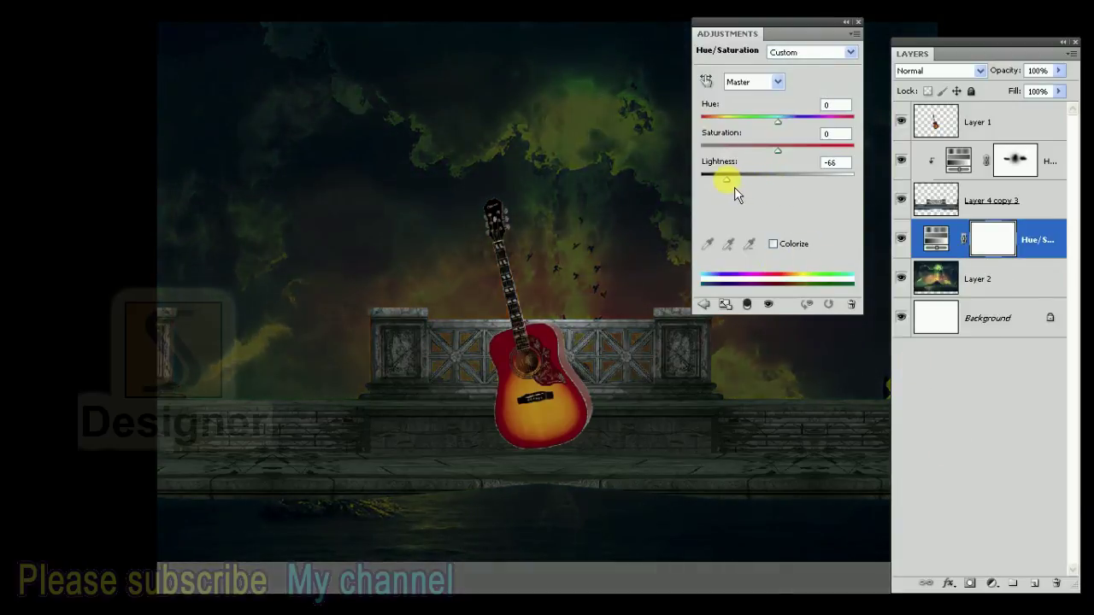
drag(782, 161, 762, 152)
drag(733, 195, 731, 194)
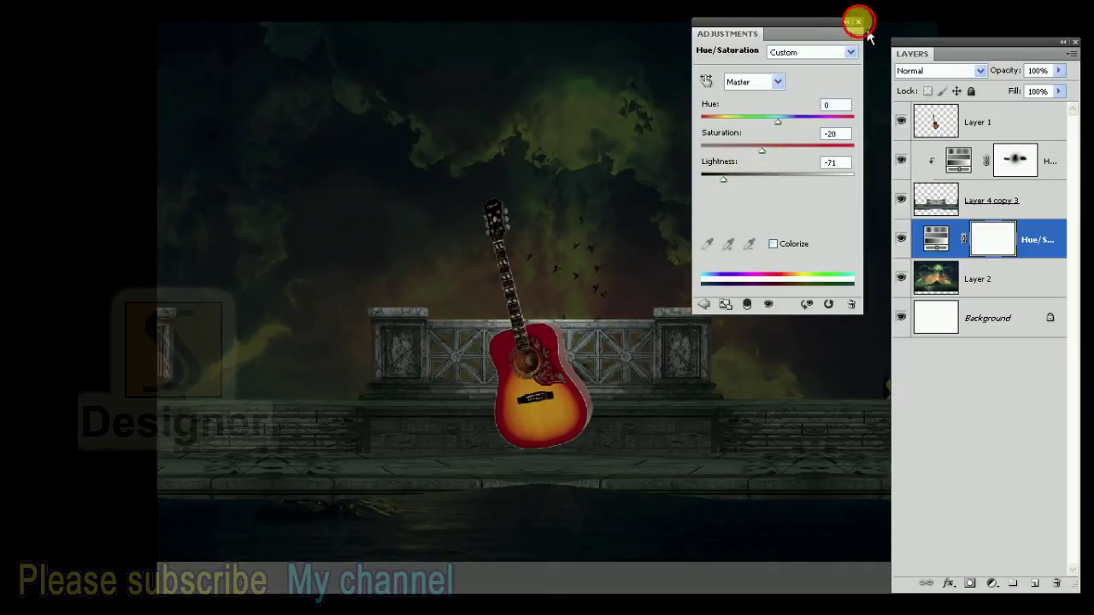
click(858, 22)
Clip the Hue/Saturation adjustment to Layer 2, the sky layer
double_click(940, 239)
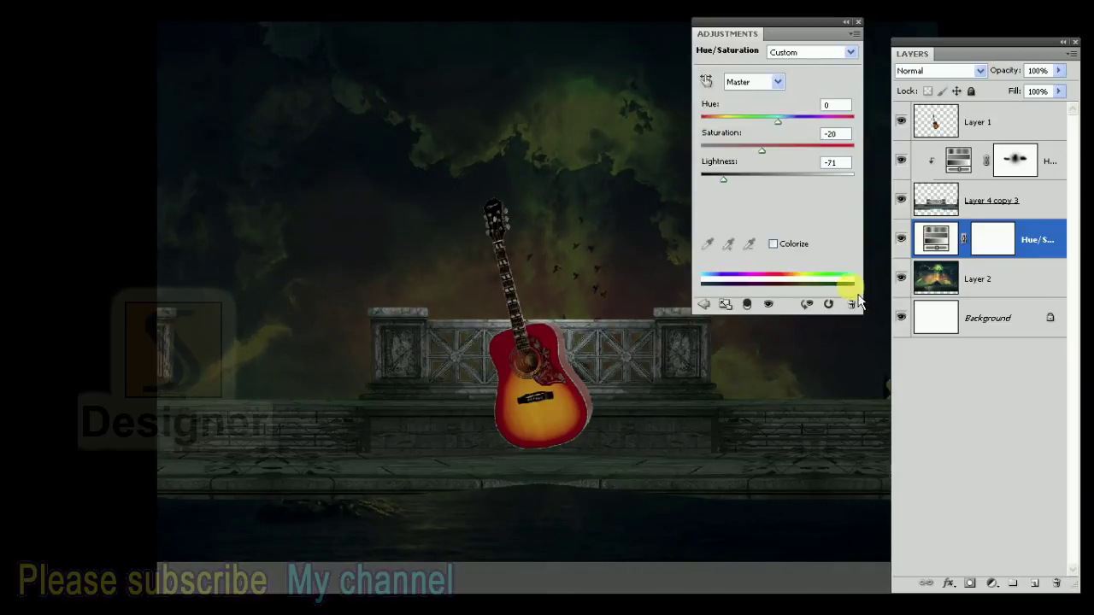
click(768, 305)
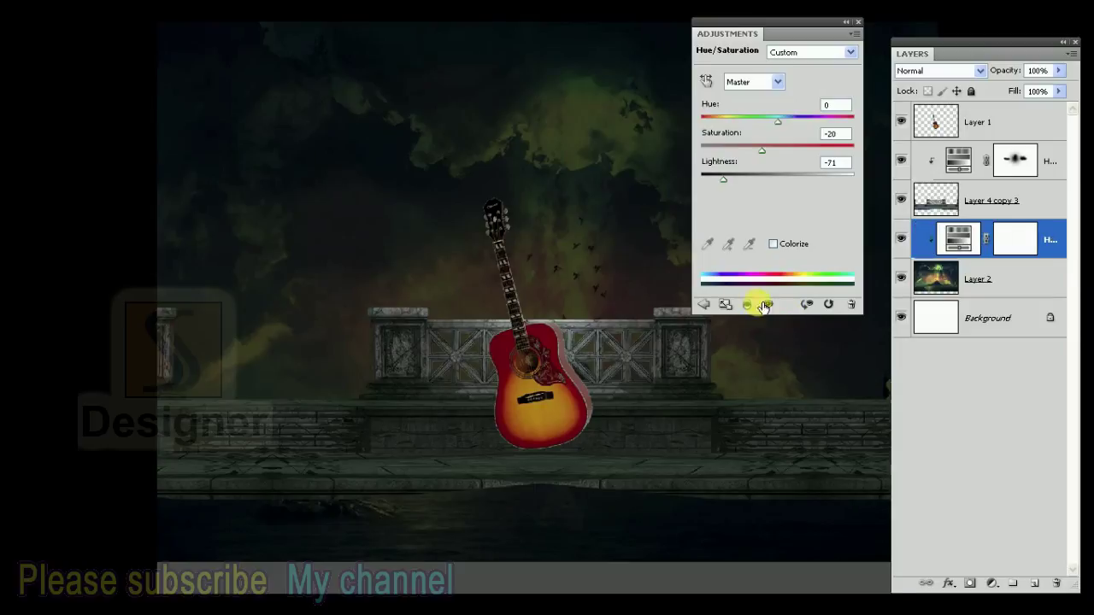
click(857, 21)
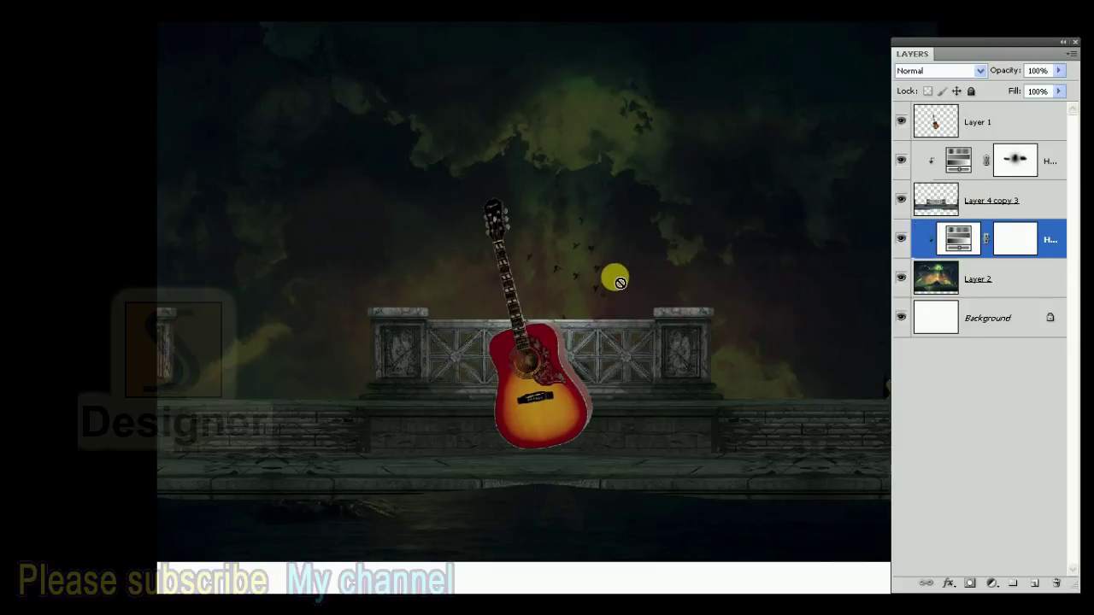
key(f)
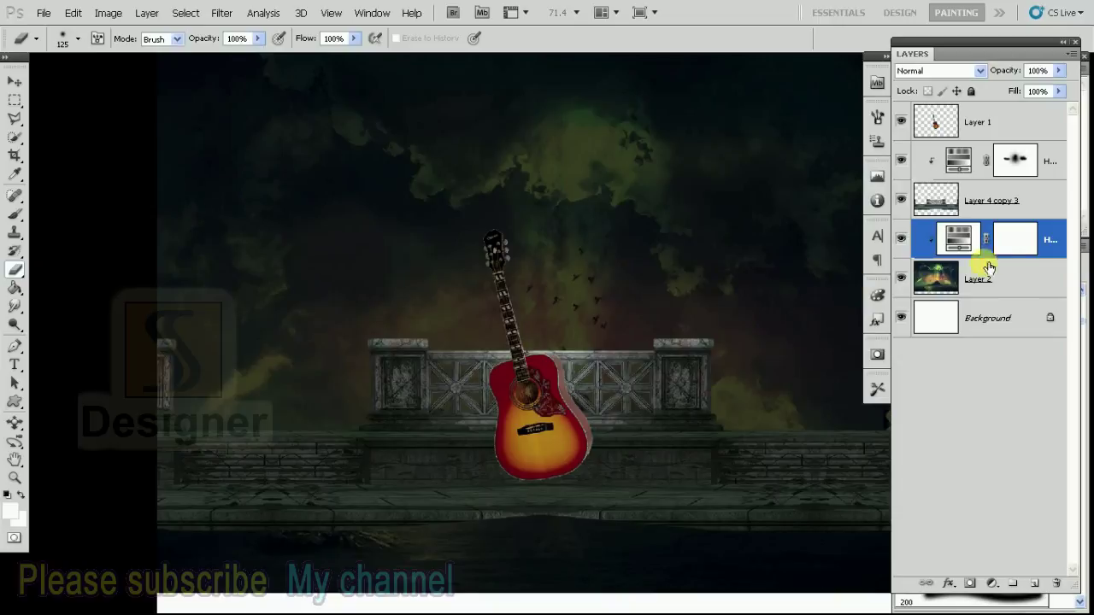
Paint a soft spot on the adjustment mask to keep the scene's centre bright
click(1020, 240)
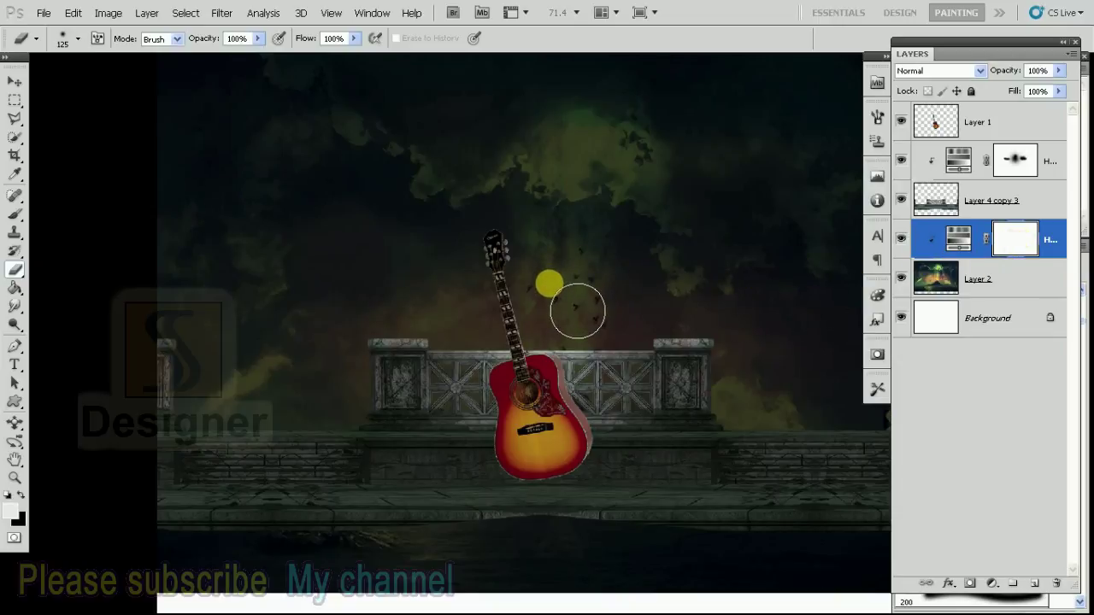
key(ctrl+minus)
key(bracketright)
key(bracketright)
key(bracketright)
key(bracketright)
click(559, 316)
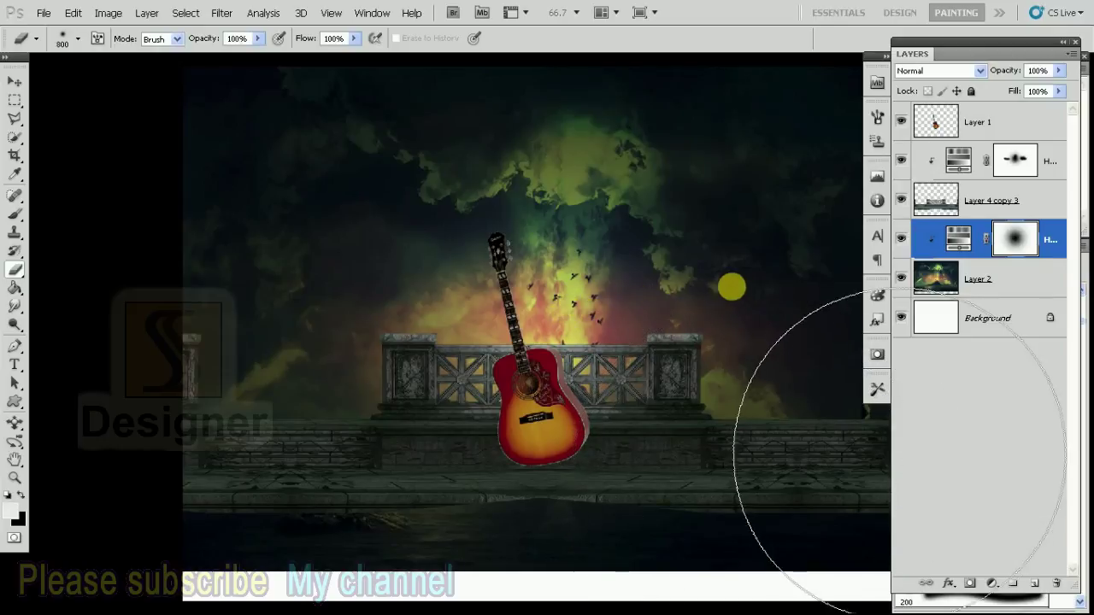
key(ctrl+z)
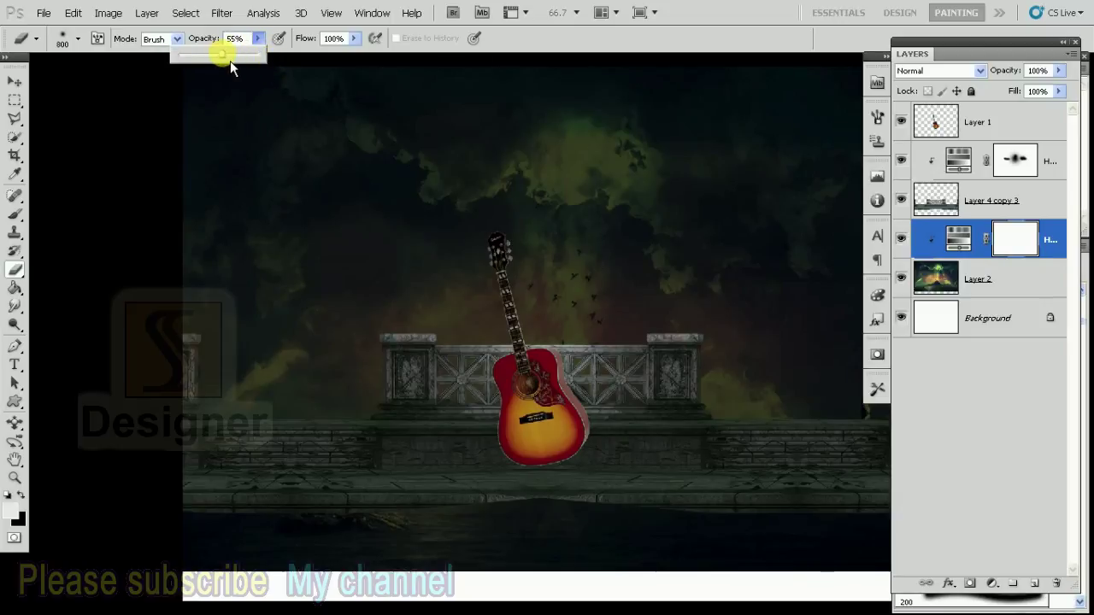
key(bracketleft)
key(bracketleft)
click(579, 317)
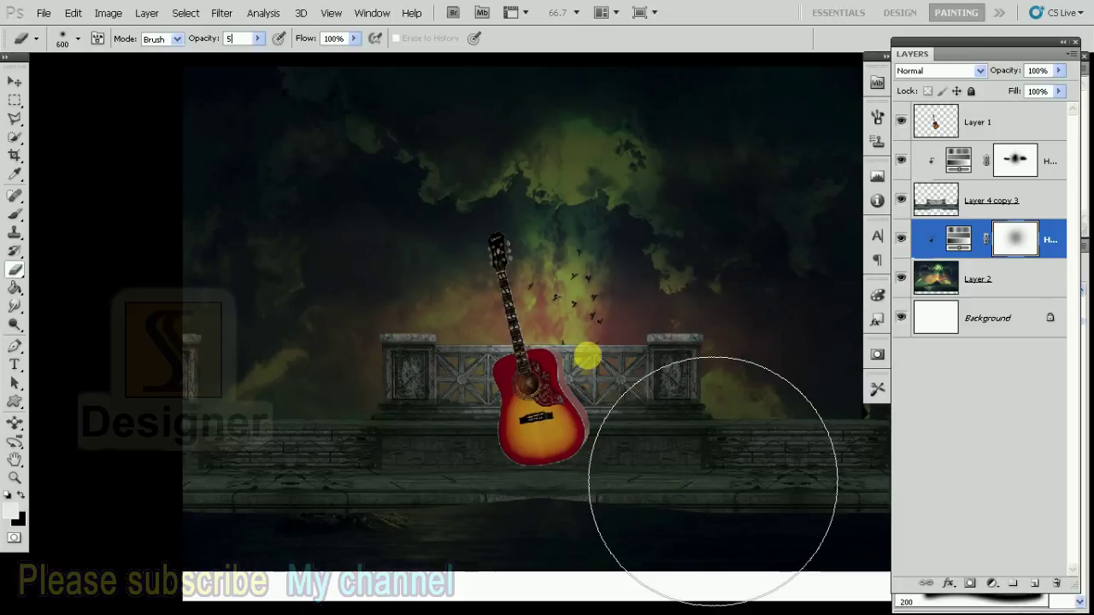
Brighten the mask around and right of the guitar with soft 5% brush strokes
key(Return)
key(f)
key(f)
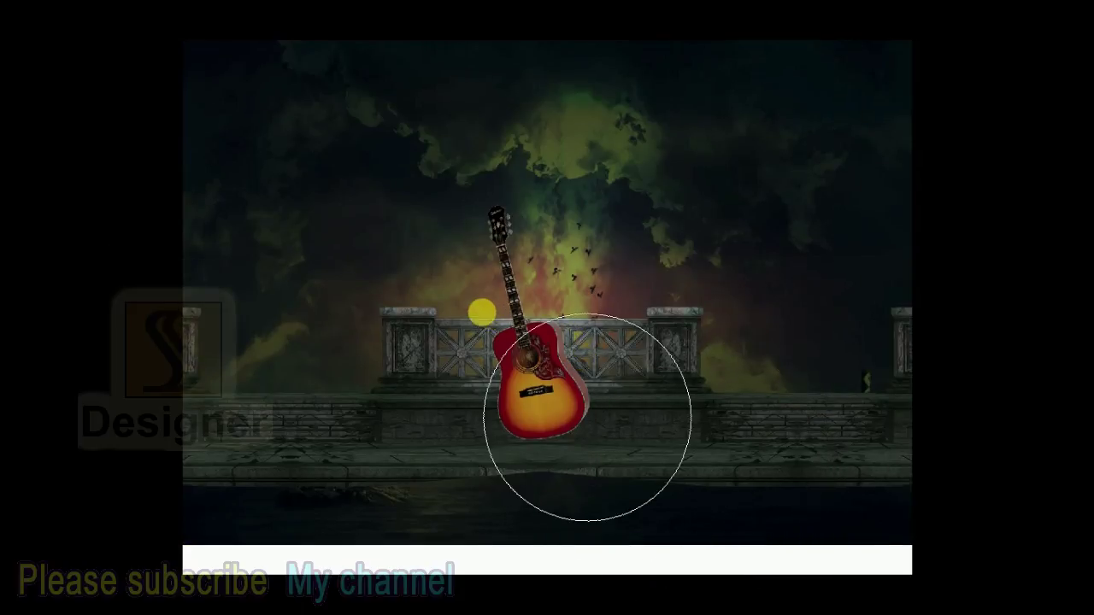
key(f)
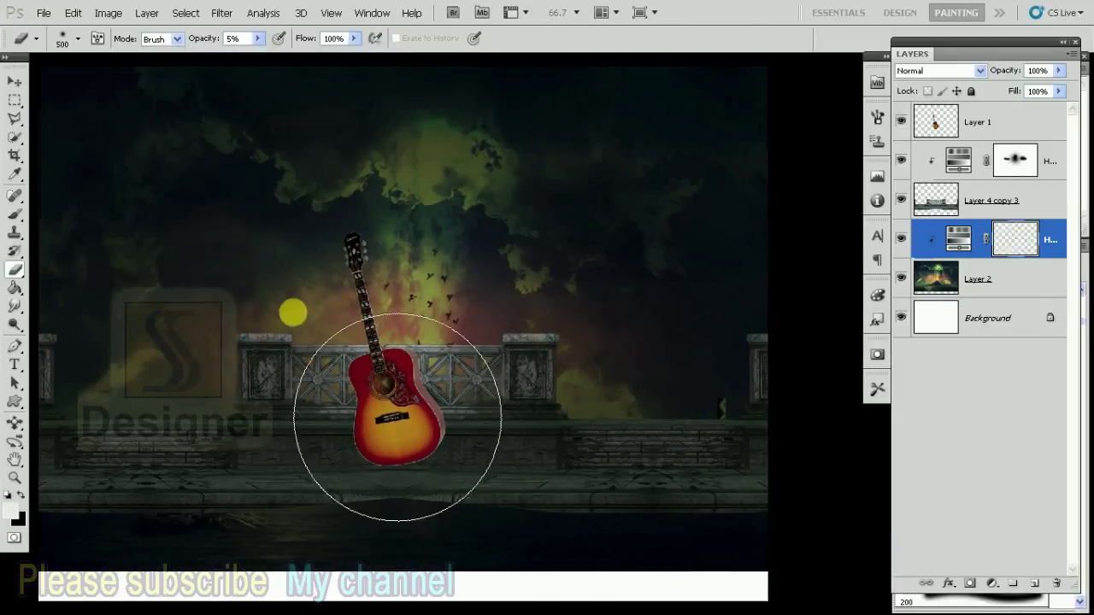
drag(397, 417, 556, 324)
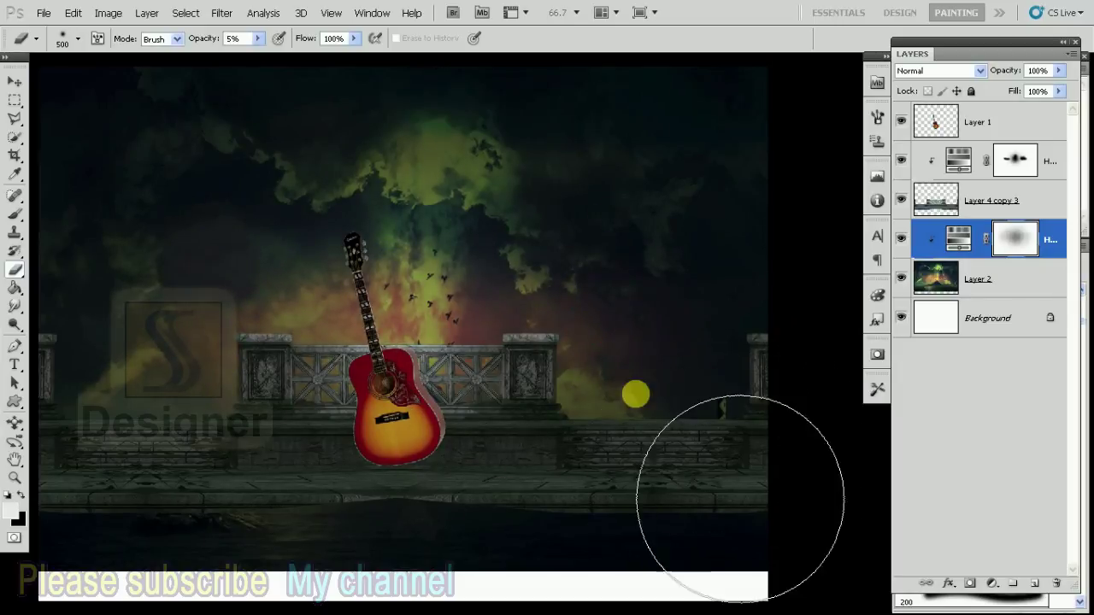
click(508, 331)
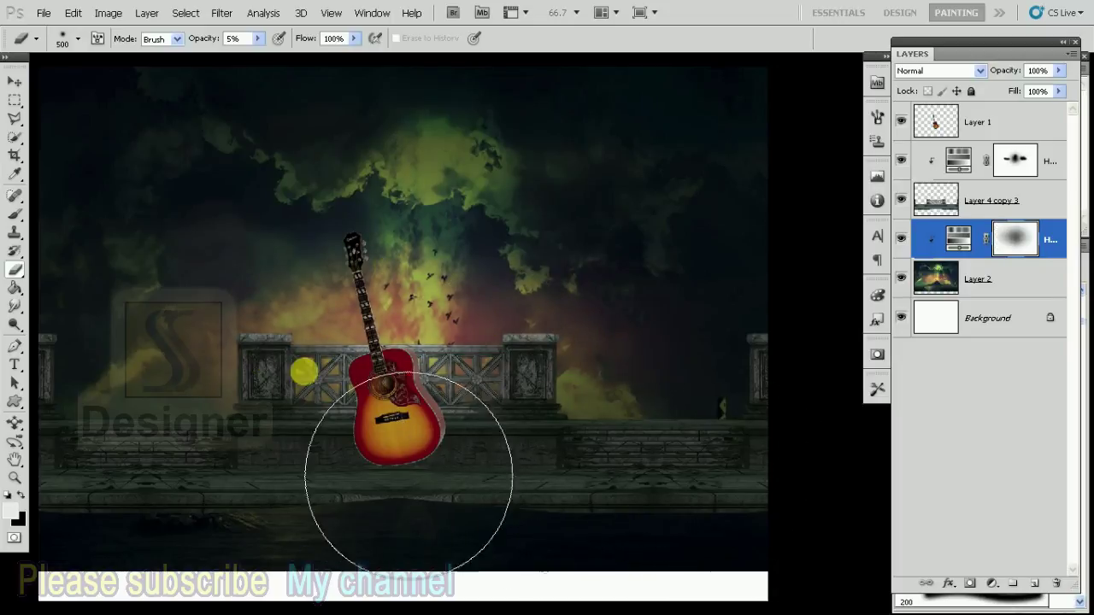
click(469, 464)
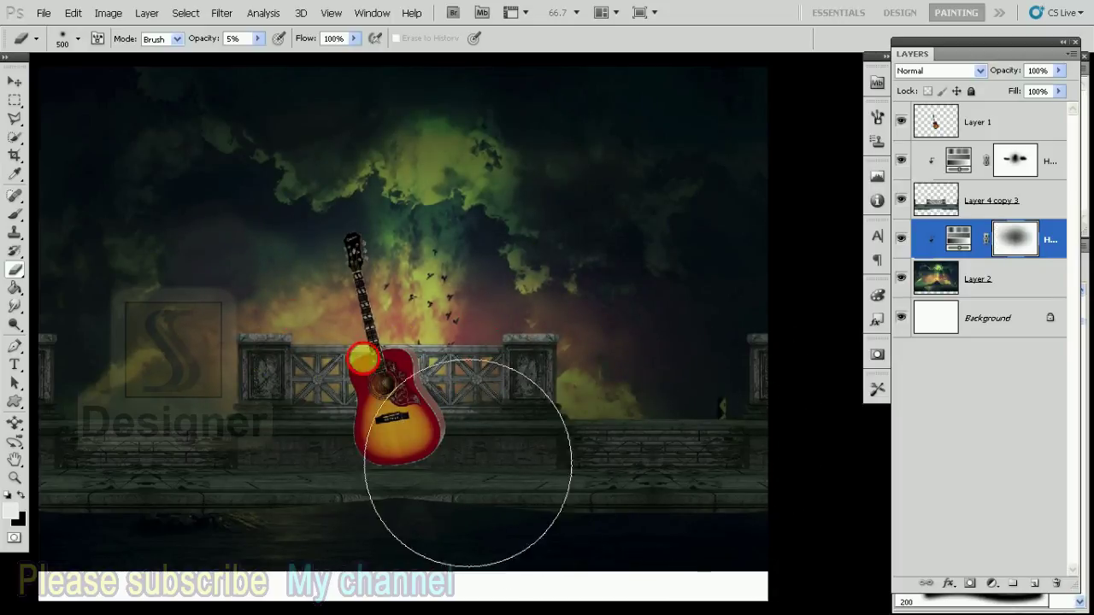
drag(481, 317, 529, 289)
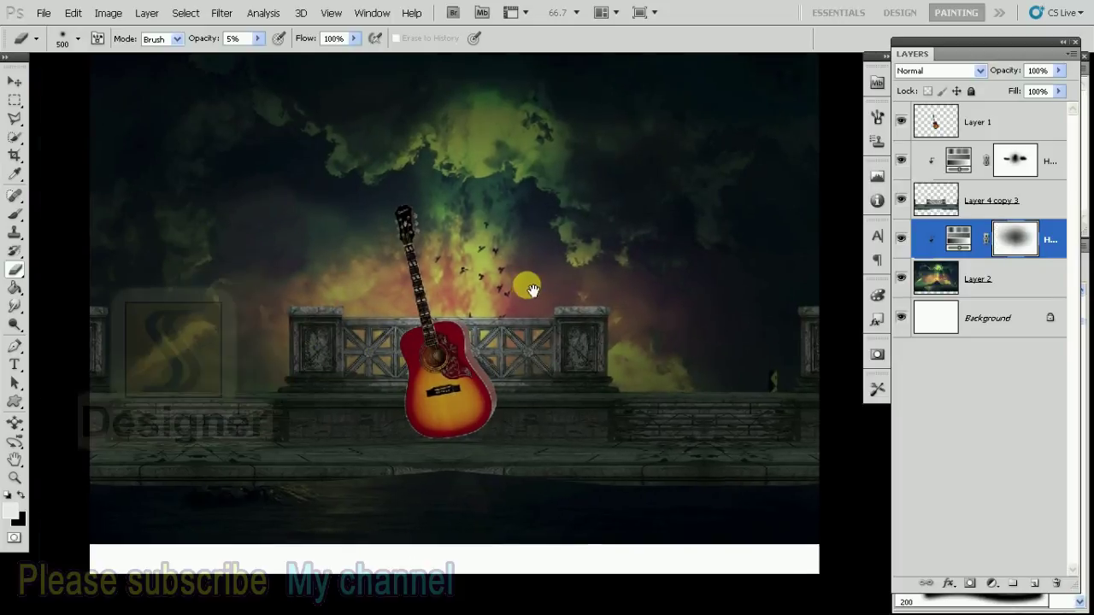
click(1004, 129)
Add a Hue/Saturation adjustment at Lightness -47, clipped to the guitar layer
click(936, 454)
drag(777, 179, 741, 179)
click(748, 306)
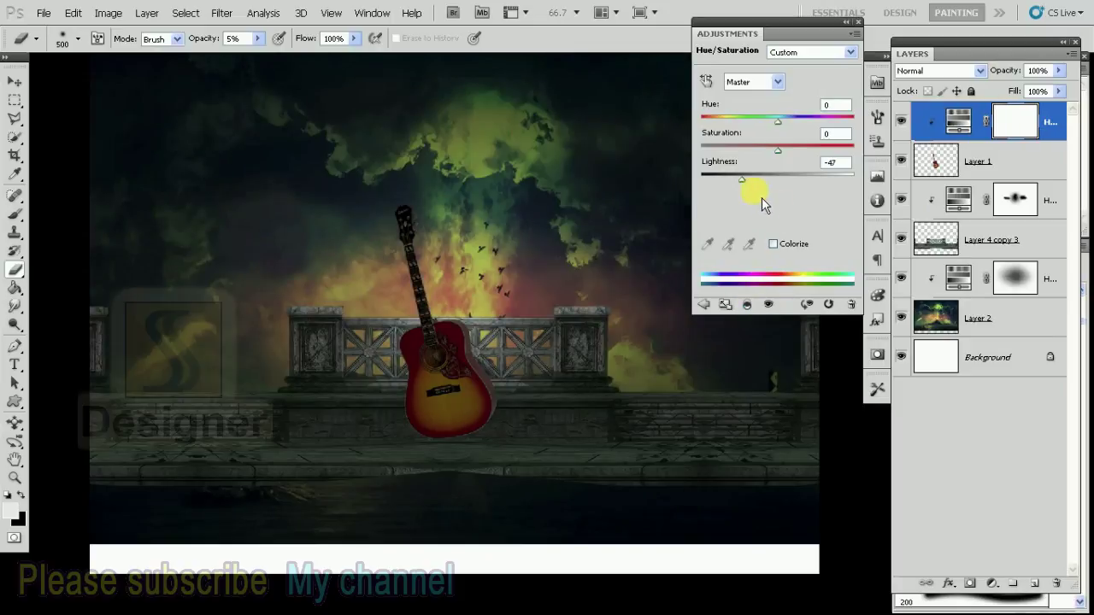
click(735, 359)
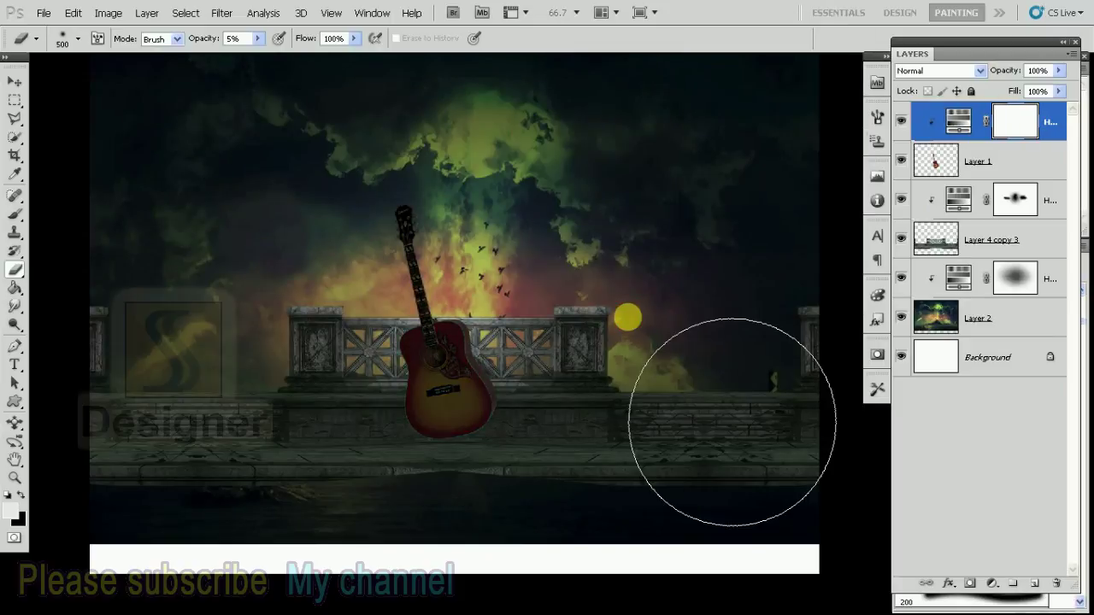
Set brush opacity to 46% and paint the mask to restore the guitar's red body
click(257, 39)
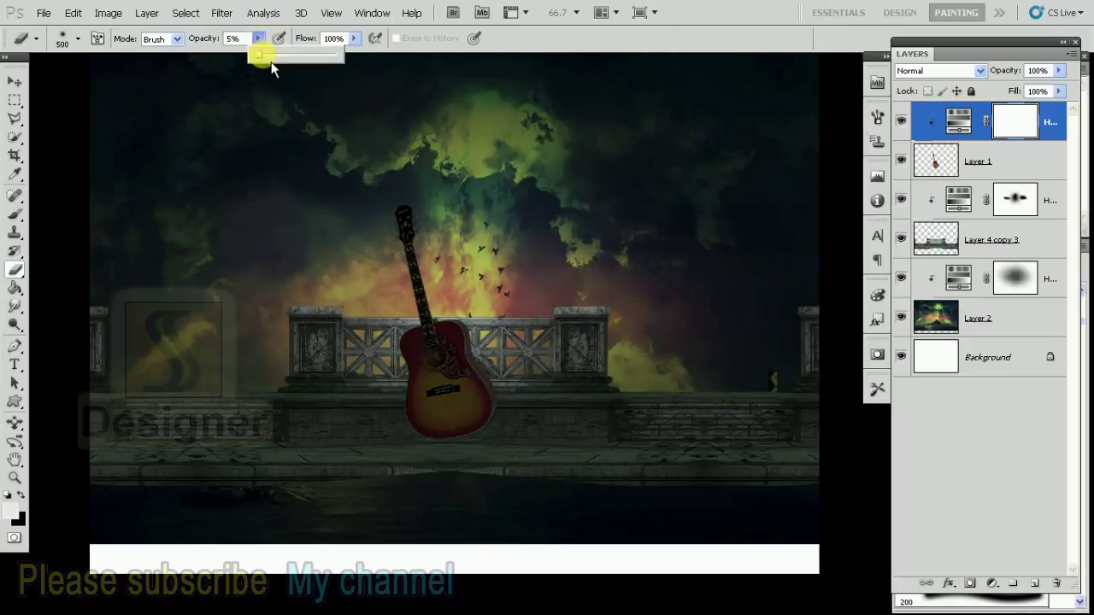
drag(297, 64, 300, 64)
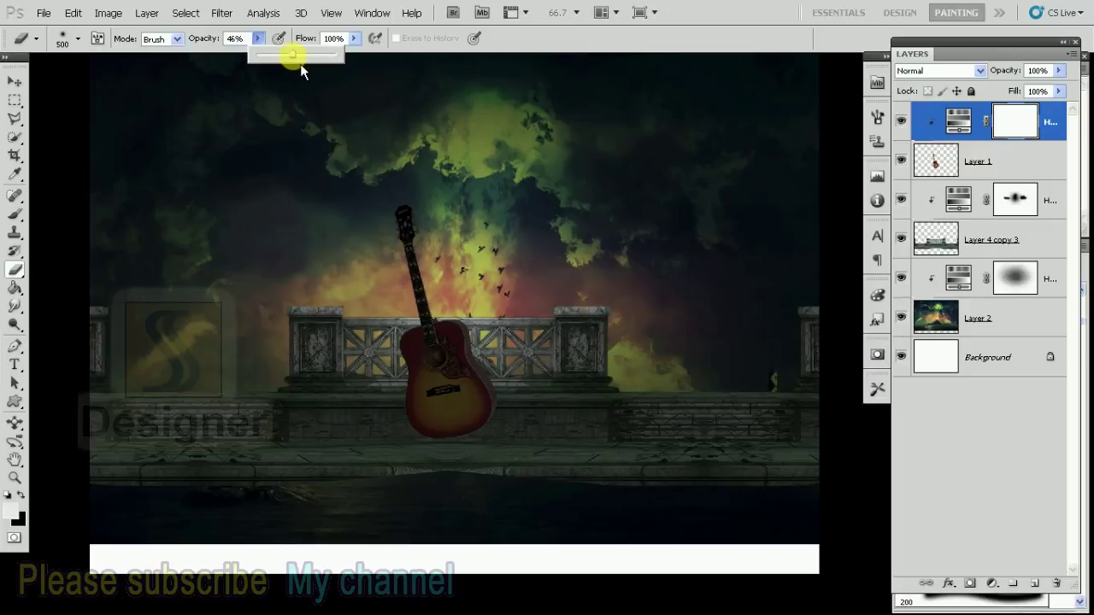
click(14, 269)
key(bracketleft)
key(bracketleft)
key(bracketleft)
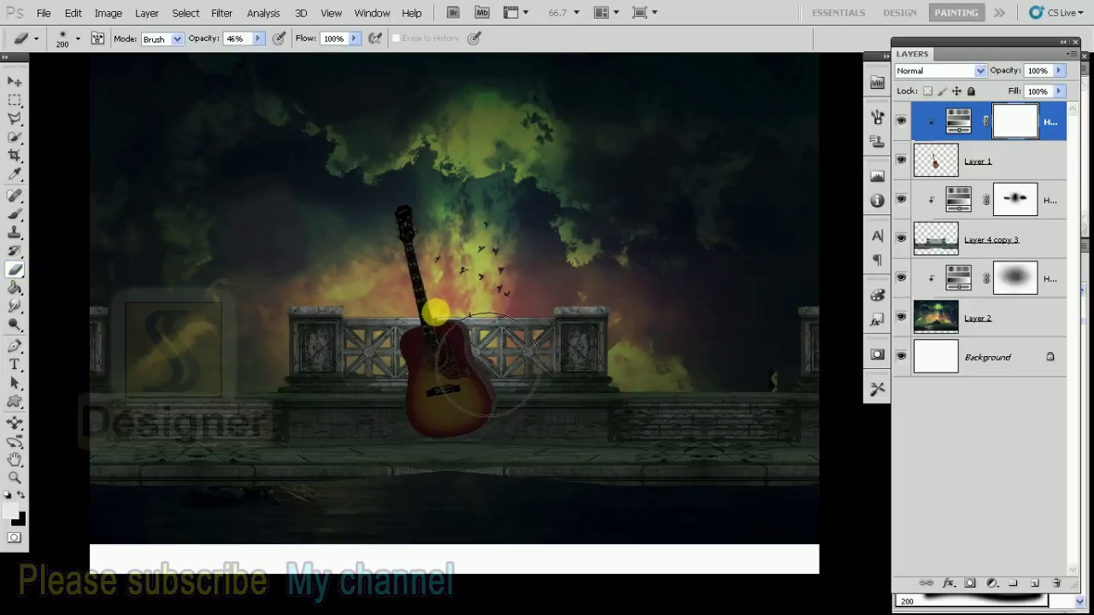
mouse_move(494, 347)
mouse_down()
mouse_move(466, 332)
mouse_move(452, 233)
mouse_move(459, 321)
mouse_up()
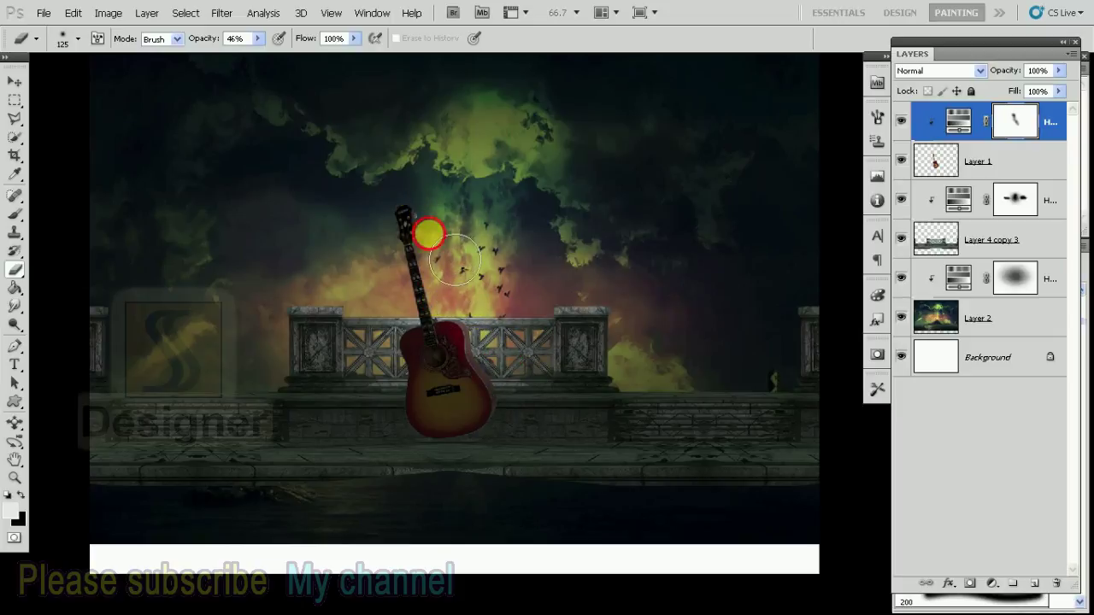
Paint the mask around the guitar and near the birds with a larger brush
key(bracketleft)
key(bracketright)
key(bracketright)
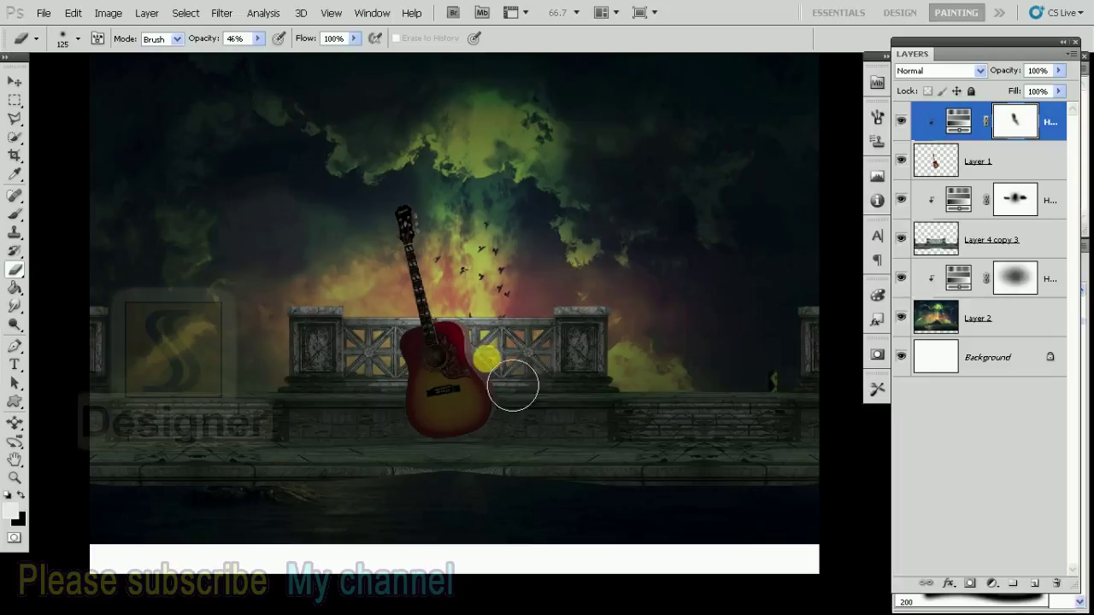
drag(481, 311, 483, 345)
key(bracketright)
key(bracketright)
drag(490, 236, 480, 299)
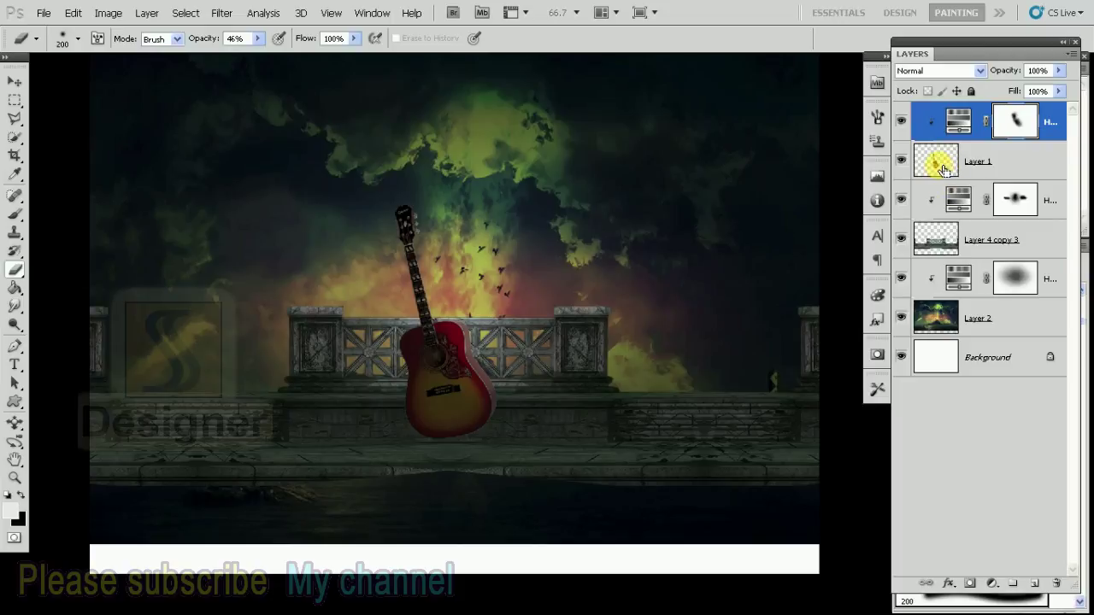
Load the guitar outline as a selection and add a new Layer 3 below Layer 1
click(949, 166)
ctrl+click(944, 167)
key(ctrl+shift+n)
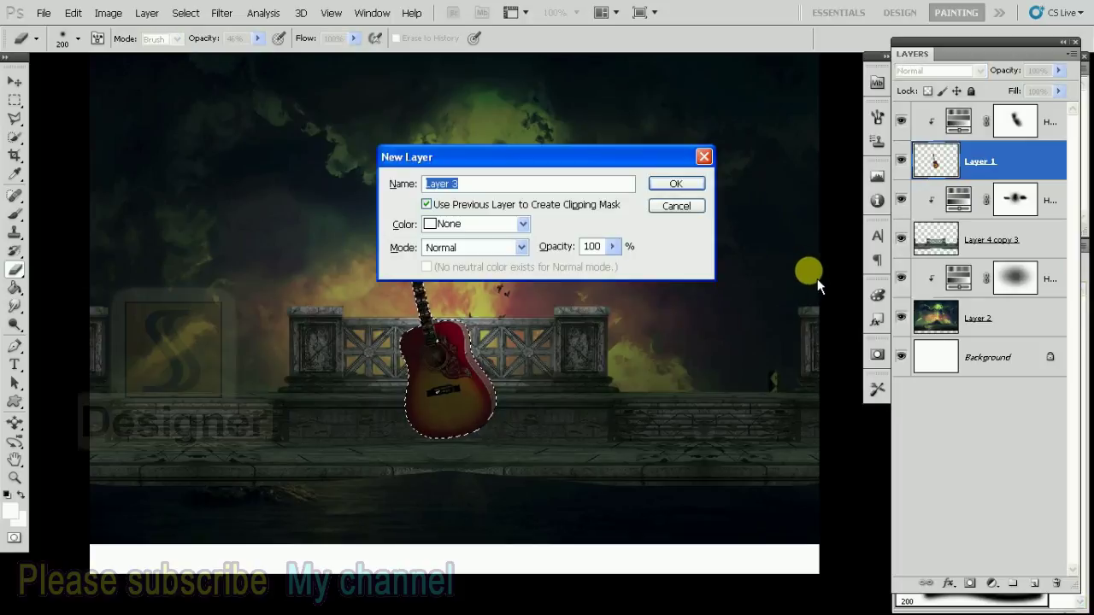
key(Escape)
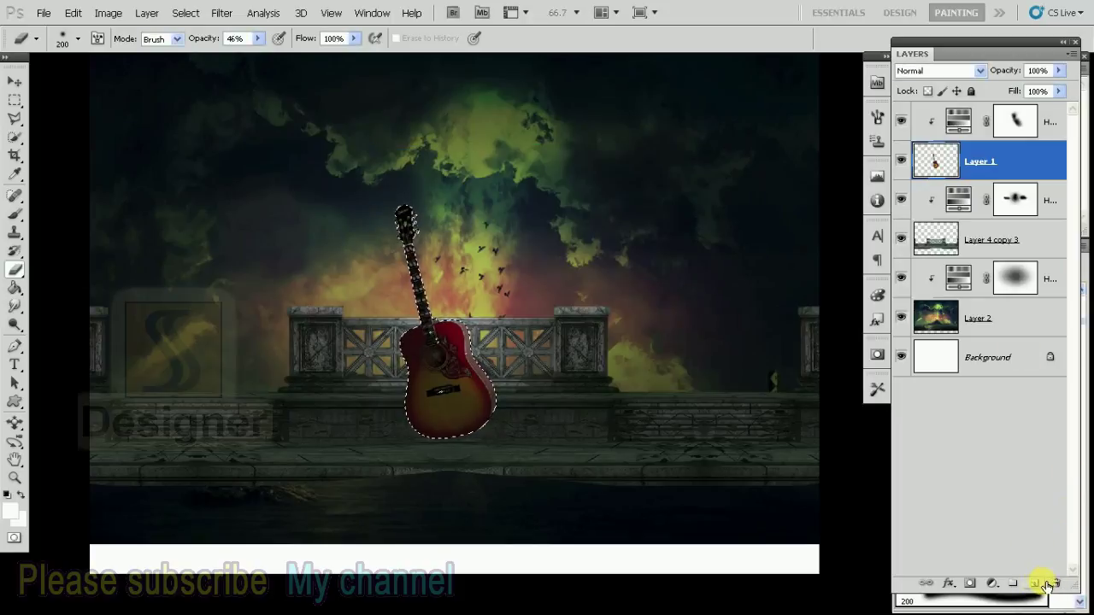
click(1036, 584)
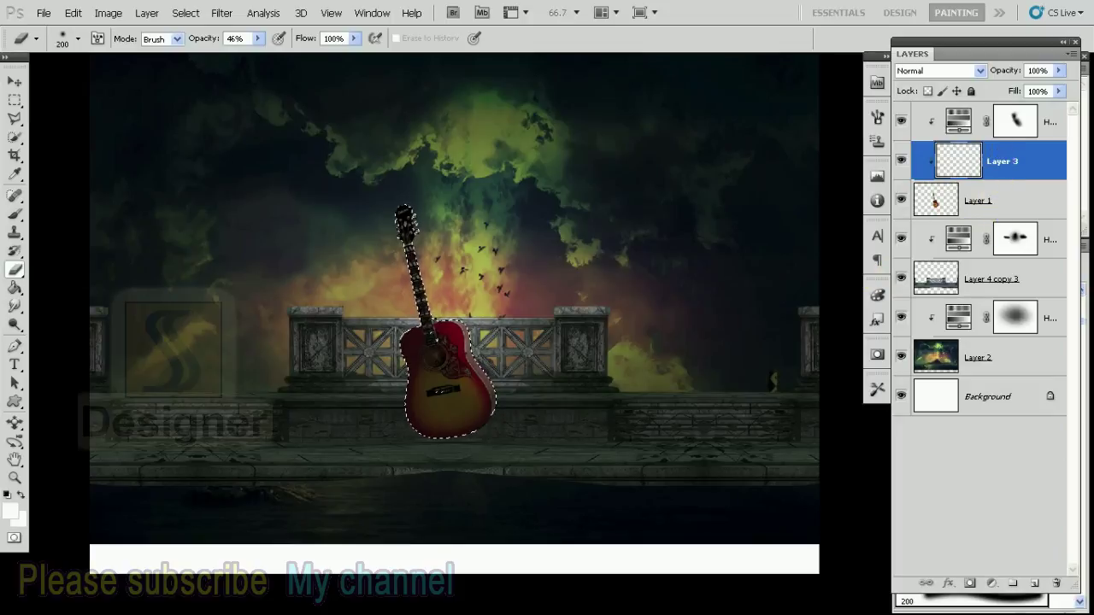
drag(1000, 231, 997, 227)
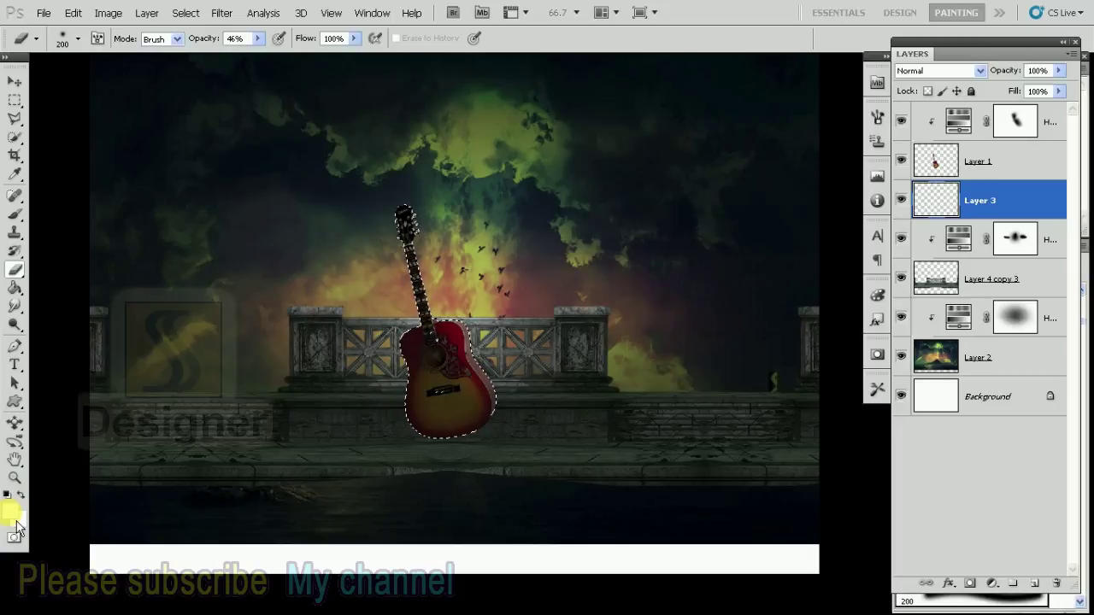
Fill the guitar selection on Layer 3 with black using the Paint Bucket, then deselect
click(10, 513)
drag(671, 406, 580, 598)
key(Return)
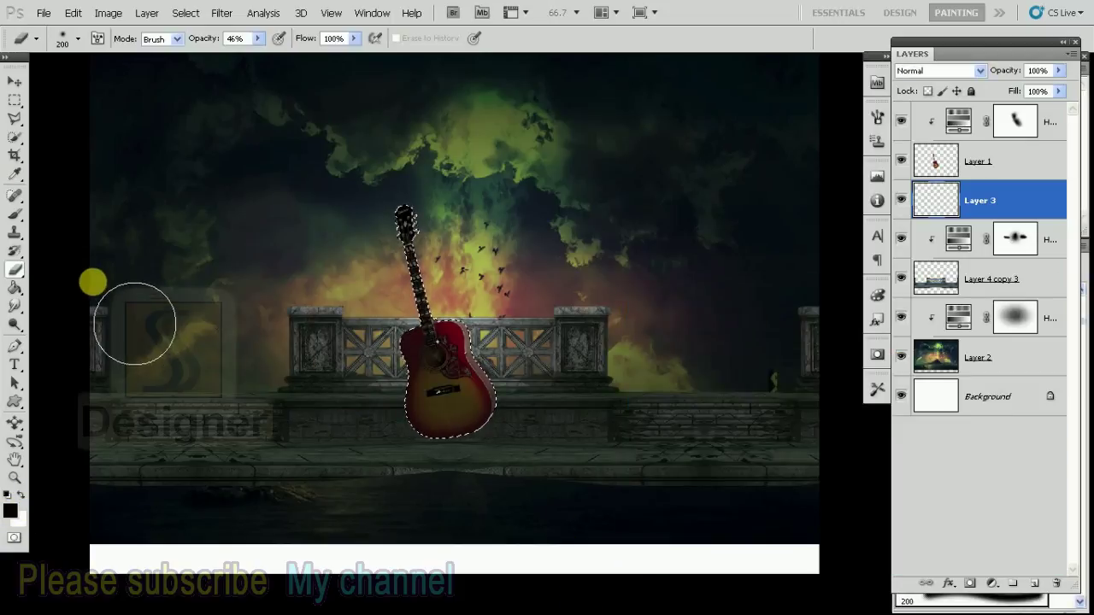
click(15, 288)
click(466, 395)
key(ctrl+d)
click(902, 160)
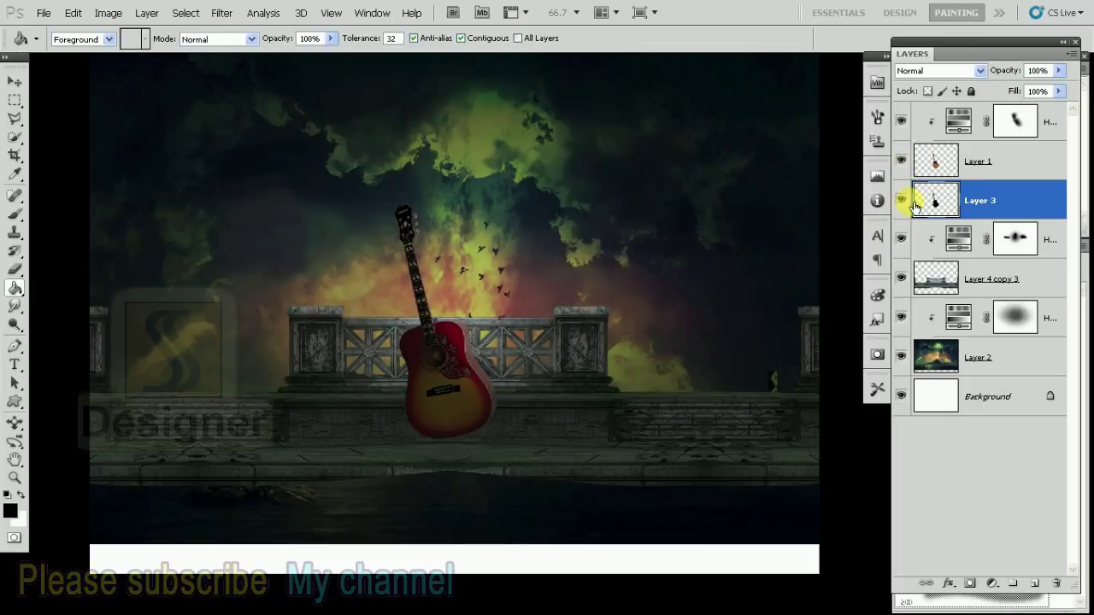
Perspective-transform the black silhouette down onto the floor as the guitar's shadow
key(v)
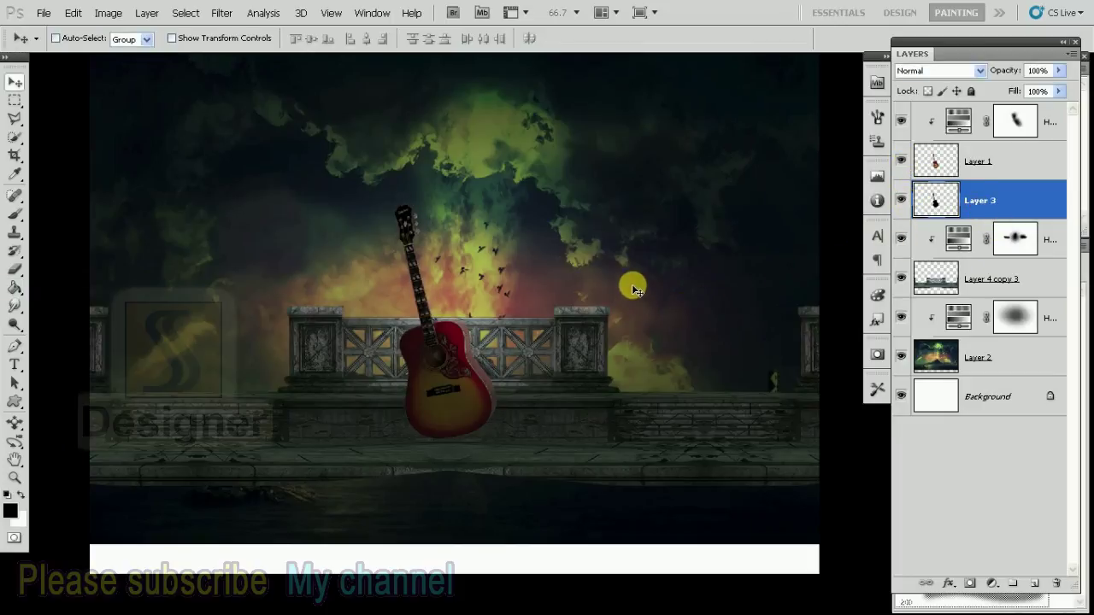
key(ctrl+t)
right_click(449, 225)
click(486, 307)
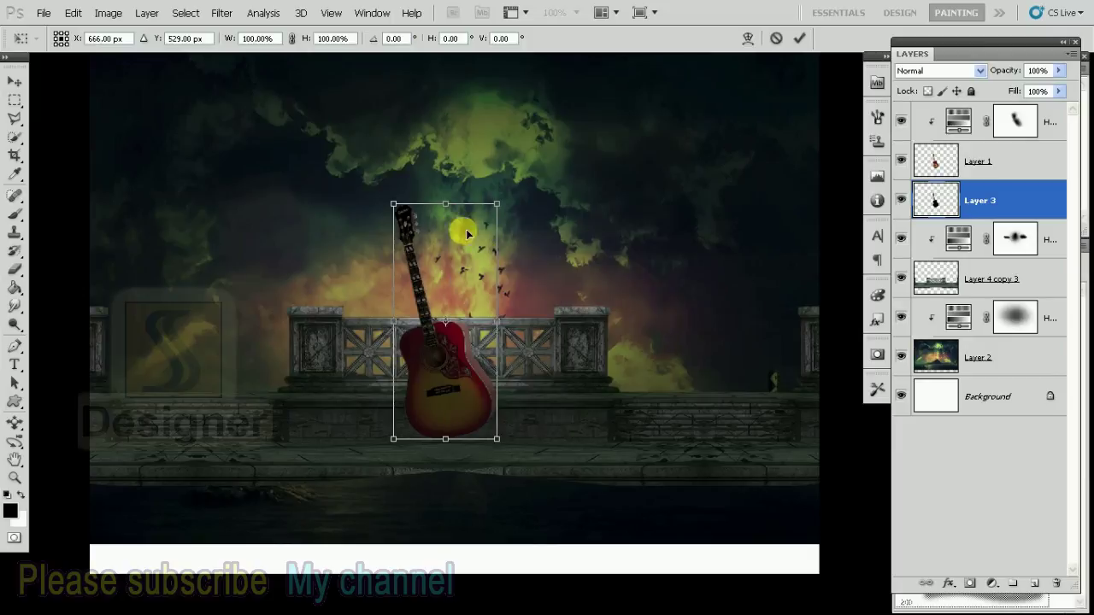
mouse_move(445, 205)
mouse_down()
mouse_move(444, 488)
mouse_move(434, 525)
mouse_move(447, 527)
mouse_move(398, 533)
mouse_up()
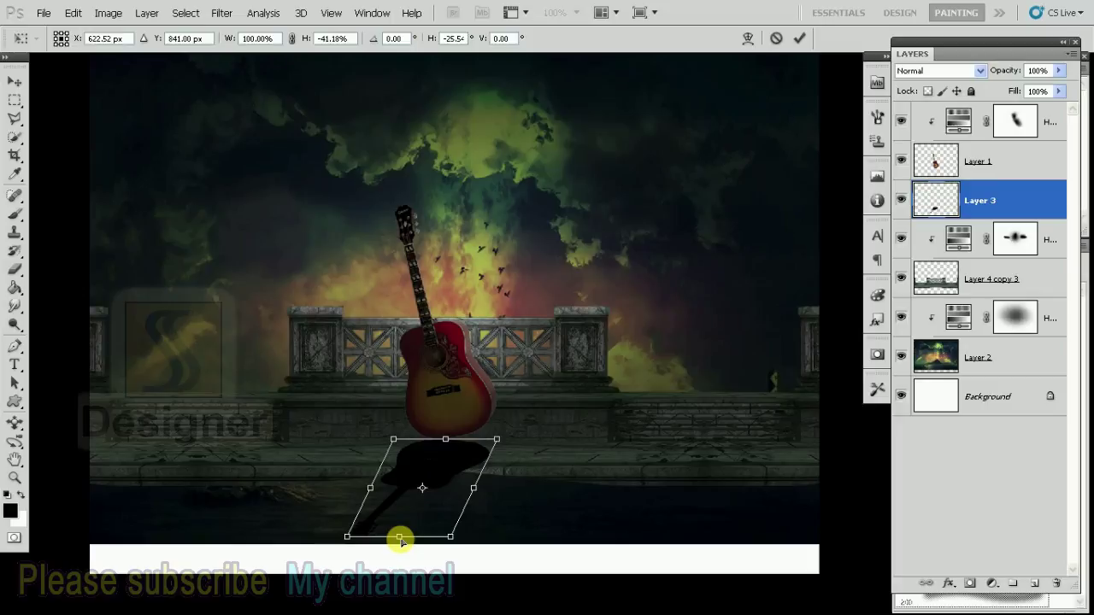
key(Return)
key(ctrl+plus)
drag(464, 415, 602, 270)
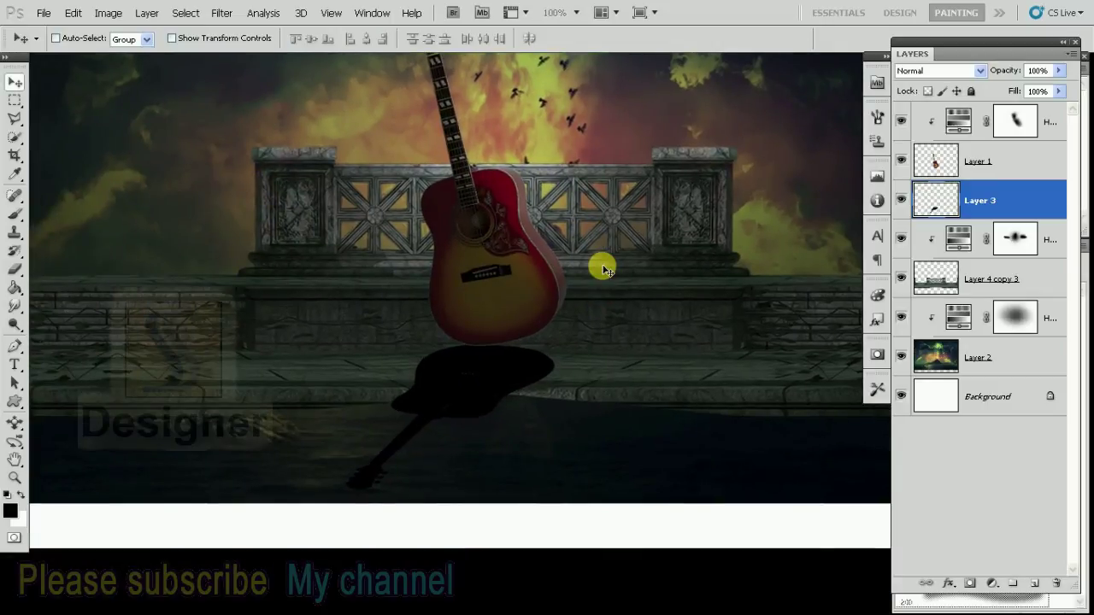
Briefly test clipping the shadow layer above the guitar, then return it below
key(ctrl+bracketright)
key(ctrl+alt+g)
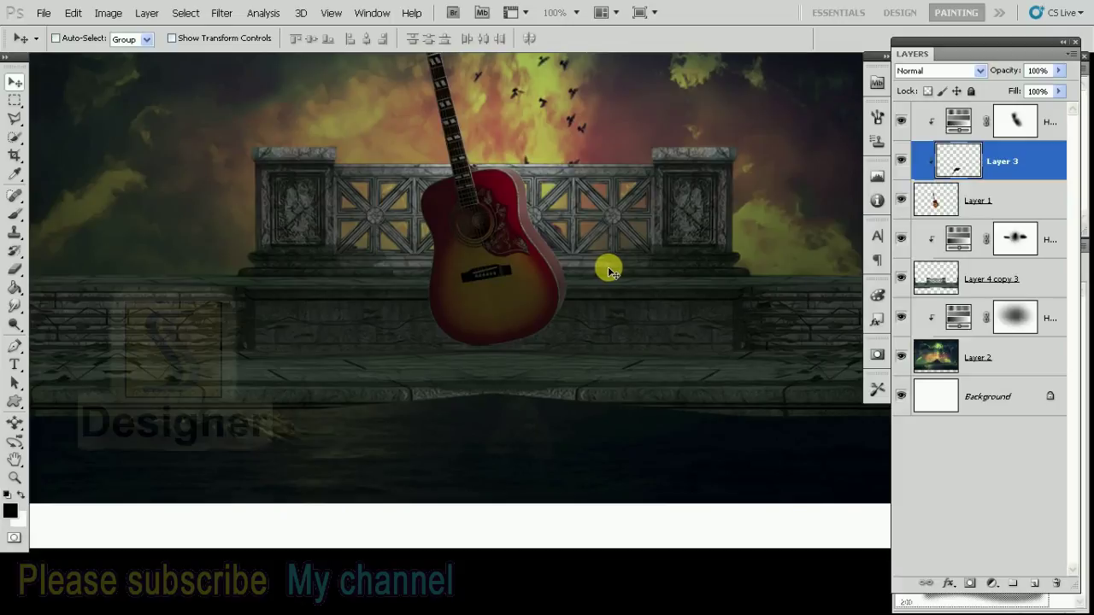
key(ctrl+bracketleft)
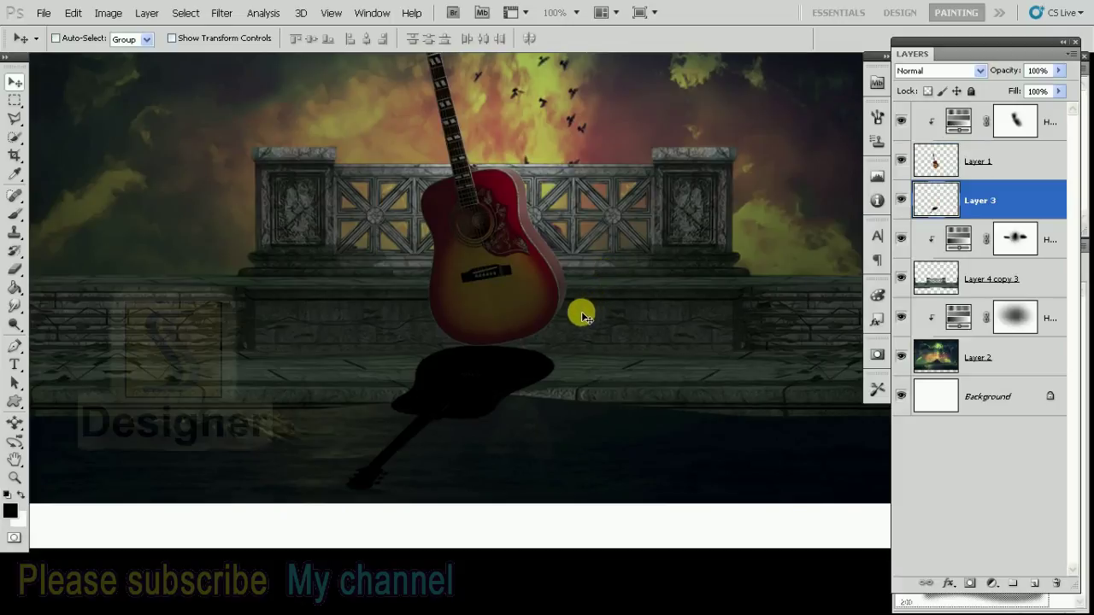
click(224, 16)
mouse_move(256, 146)
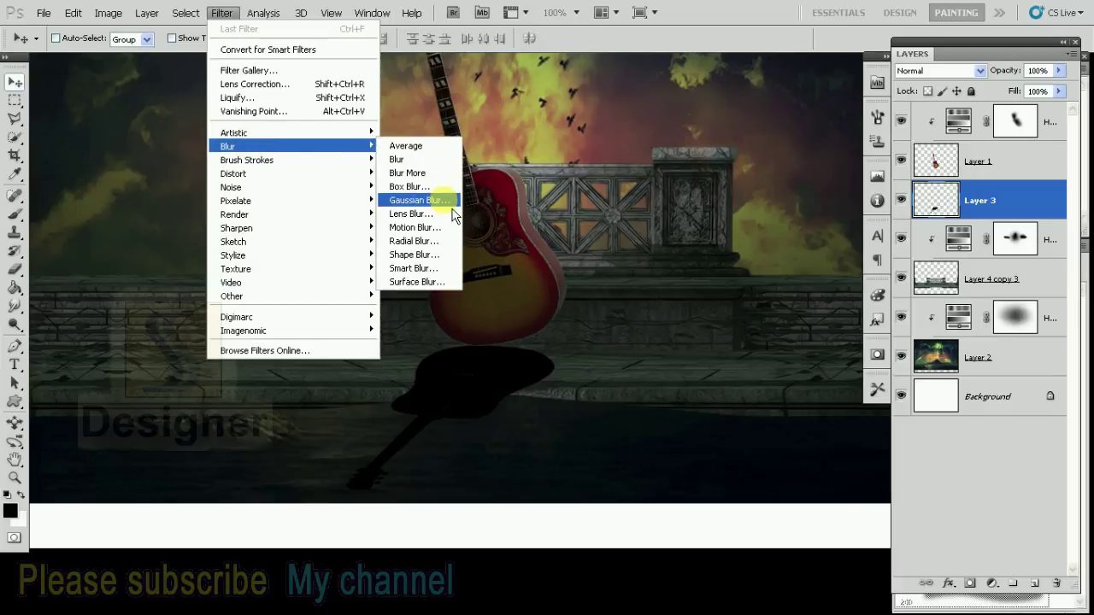
Soften the guitar's shadow with a Gaussian Blur
click(419, 200)
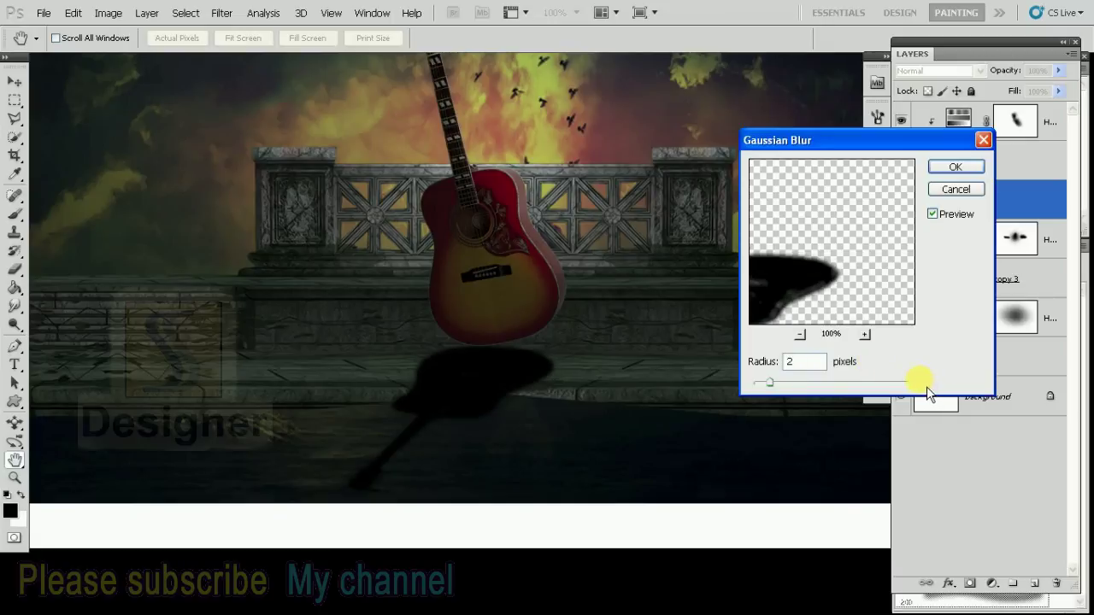
key(Return)
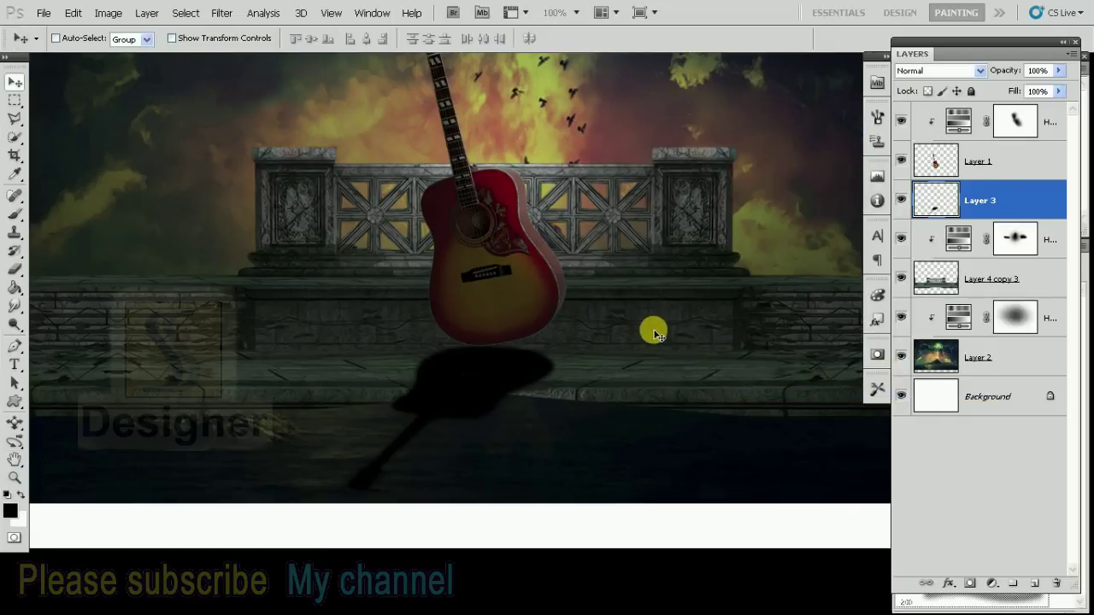
key(e)
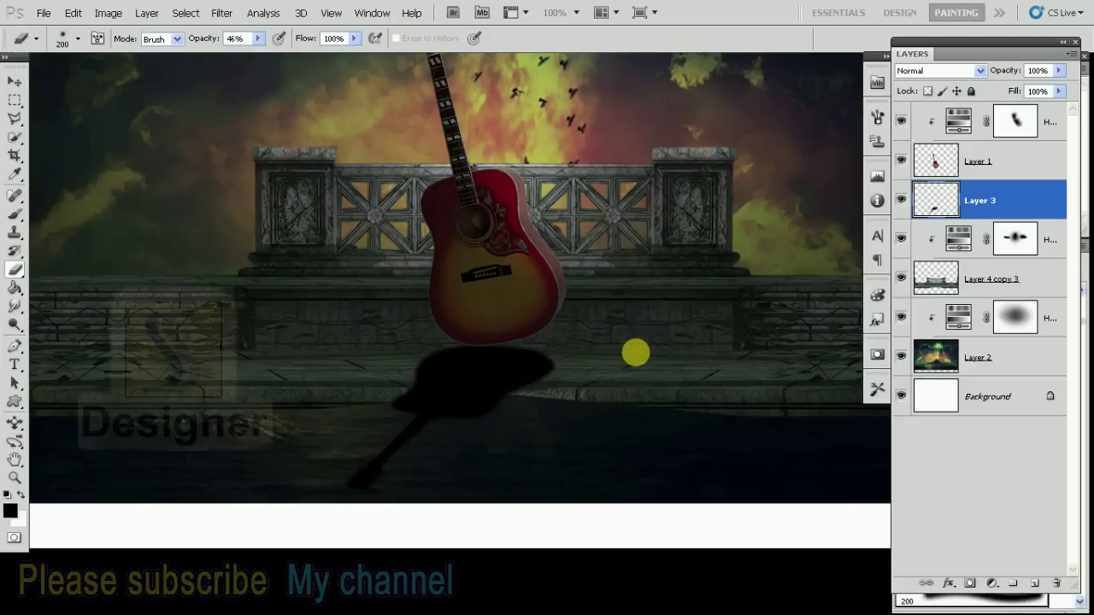
key(ctrl+minus)
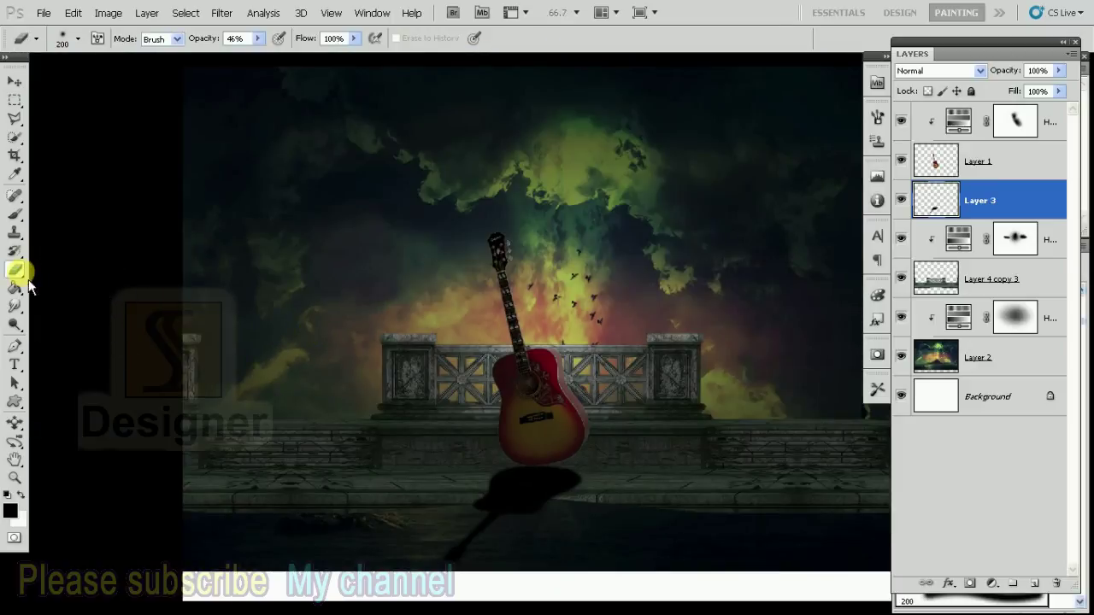
Erase the shadow's long lower-left tail with the Eraser at 54% opacity
click(257, 39)
drag(272, 70, 275, 70)
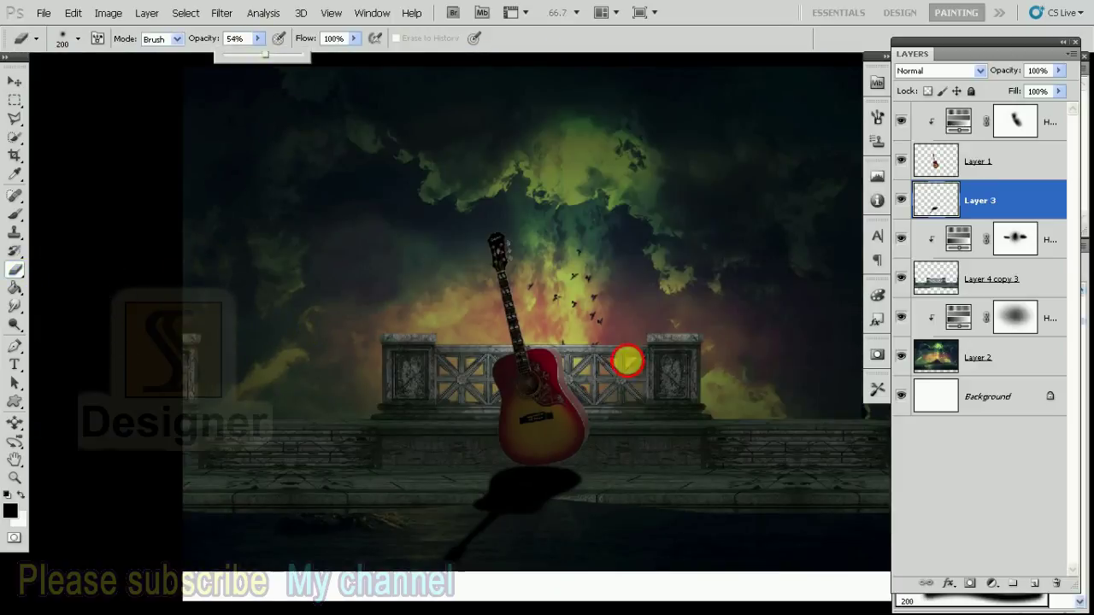
scroll(622, 359, down, 2)
key(bracketright)
key(bracketright)
key(bracketright)
drag(427, 512, 525, 513)
key(bracketleft)
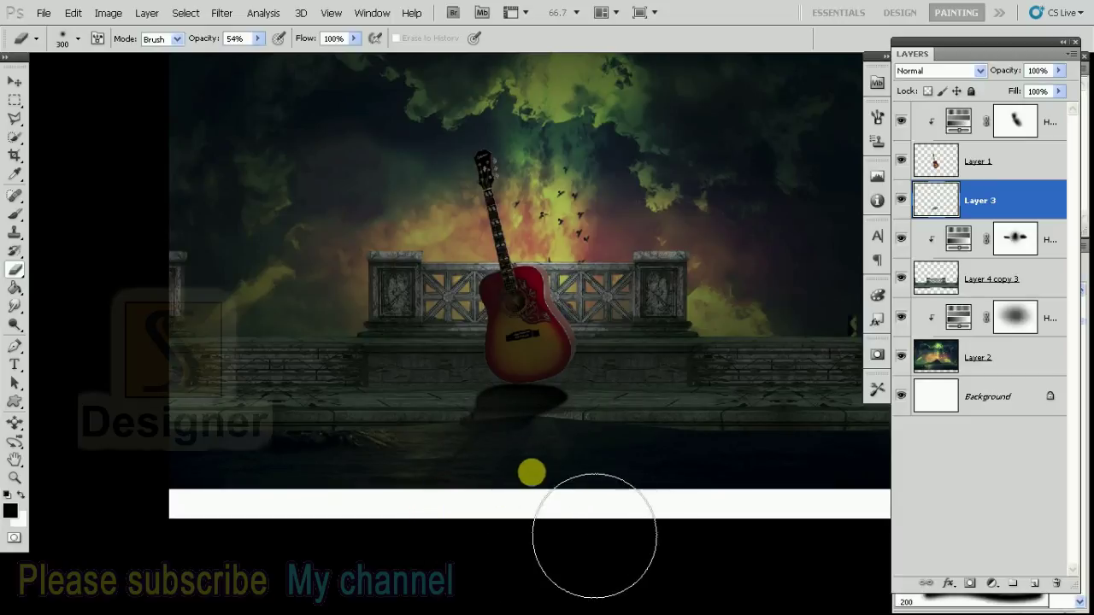
key(ctrl+plus)
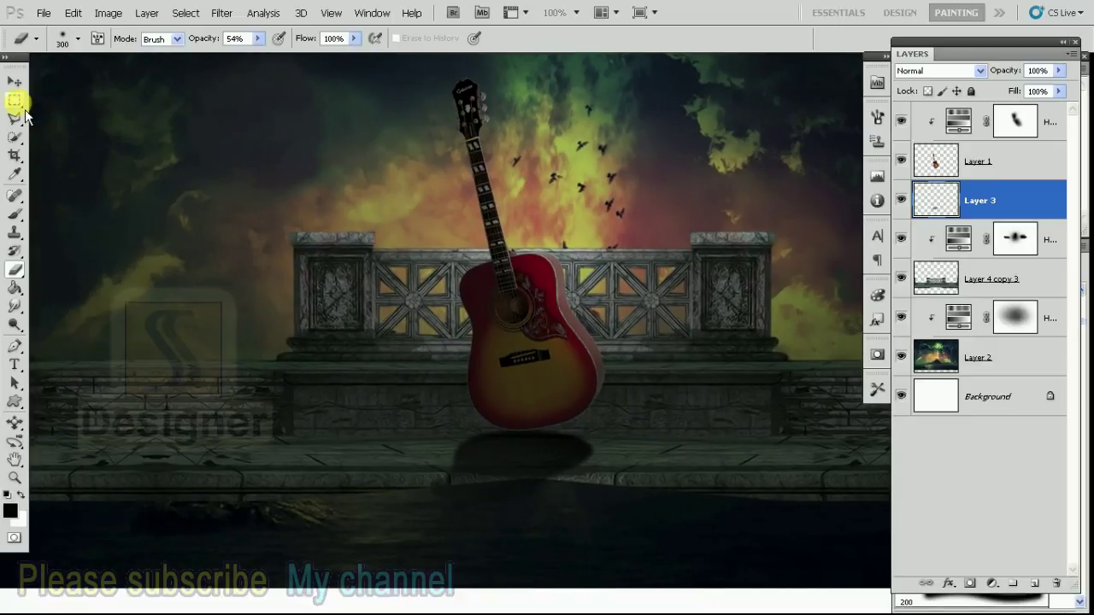
right_click(25, 115)
Draw an ellipse under the guitar and fill it black on a new Layer 4
click(81, 115)
mouse_move(434, 418)
mouse_down()
mouse_move(647, 454)
mouse_move(722, 441)
mouse_up()
drag(640, 432, 605, 430)
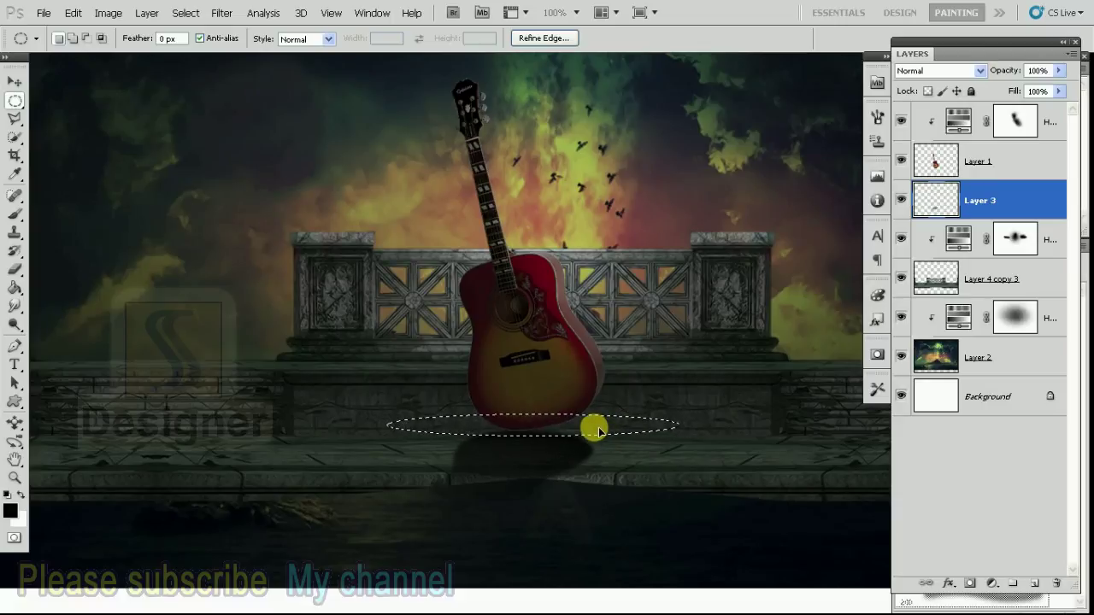
click(1034, 583)
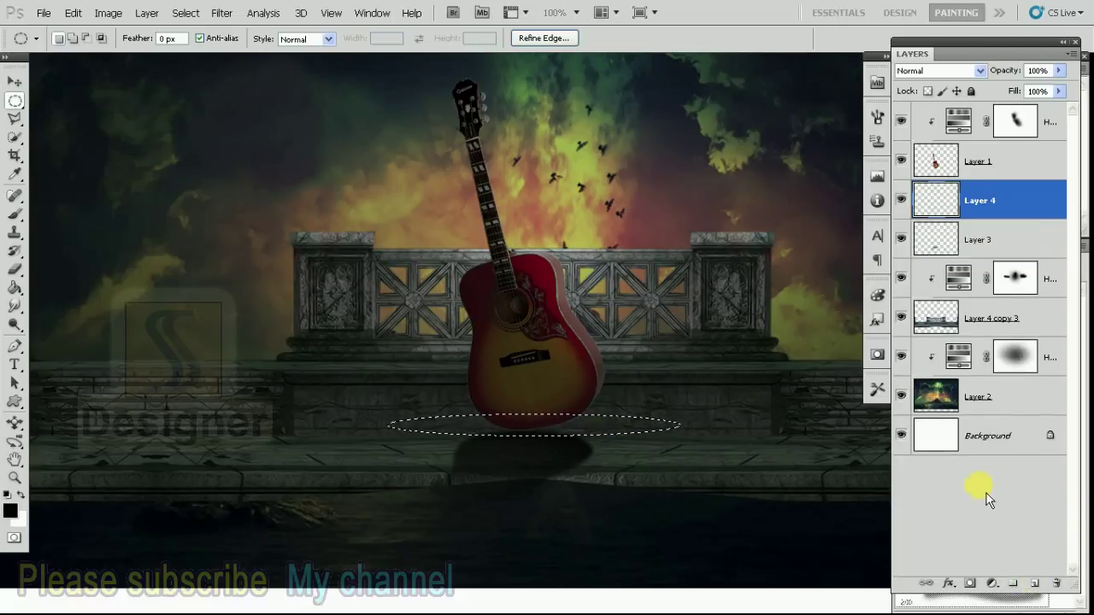
click(15, 288)
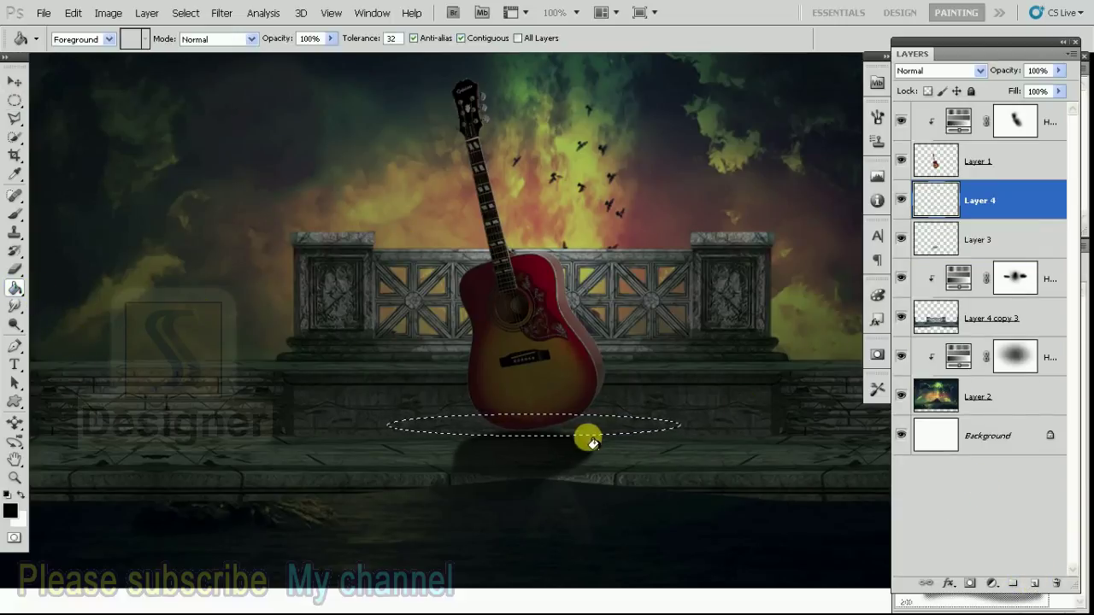
click(628, 431)
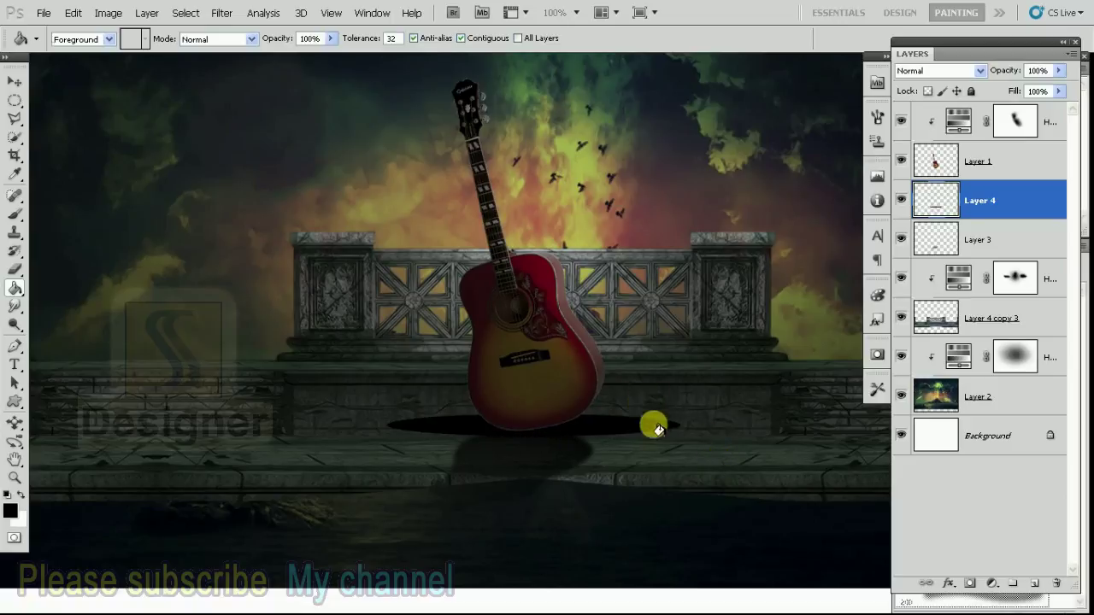
Gaussian-blur the black ellipse and keep Layer 4 just below the guitar layer
key(ctrl+alt+f)
drag(791, 386, 789, 392)
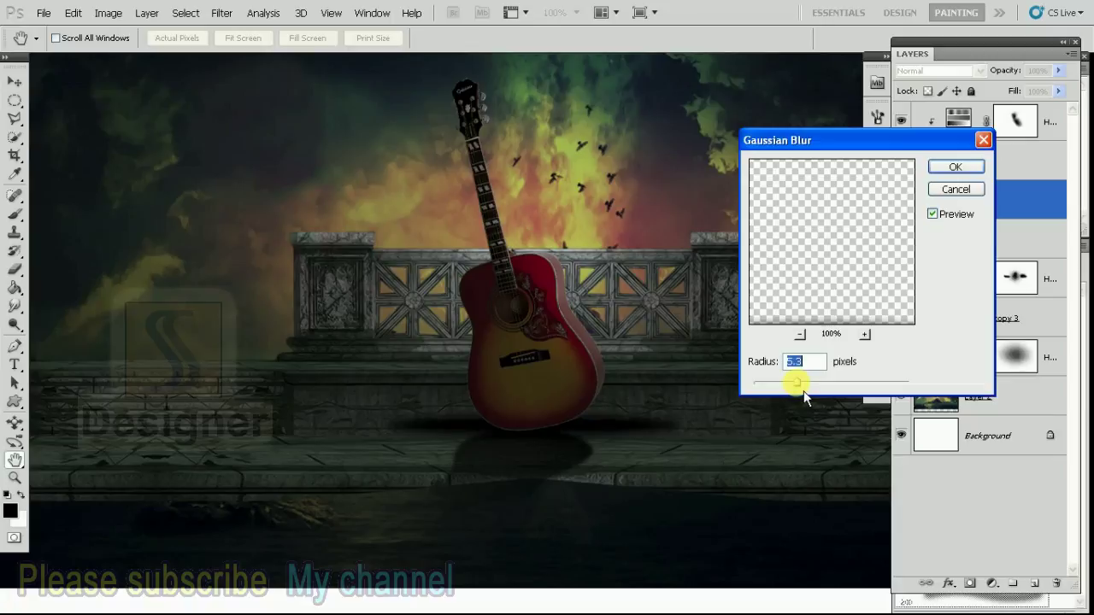
drag(809, 396, 819, 395)
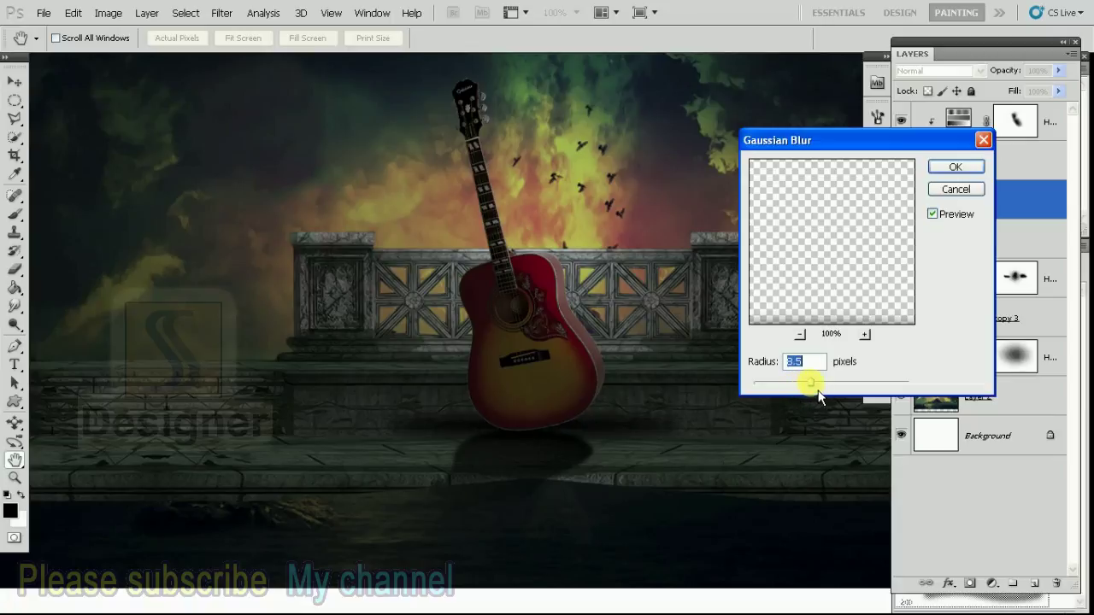
click(948, 167)
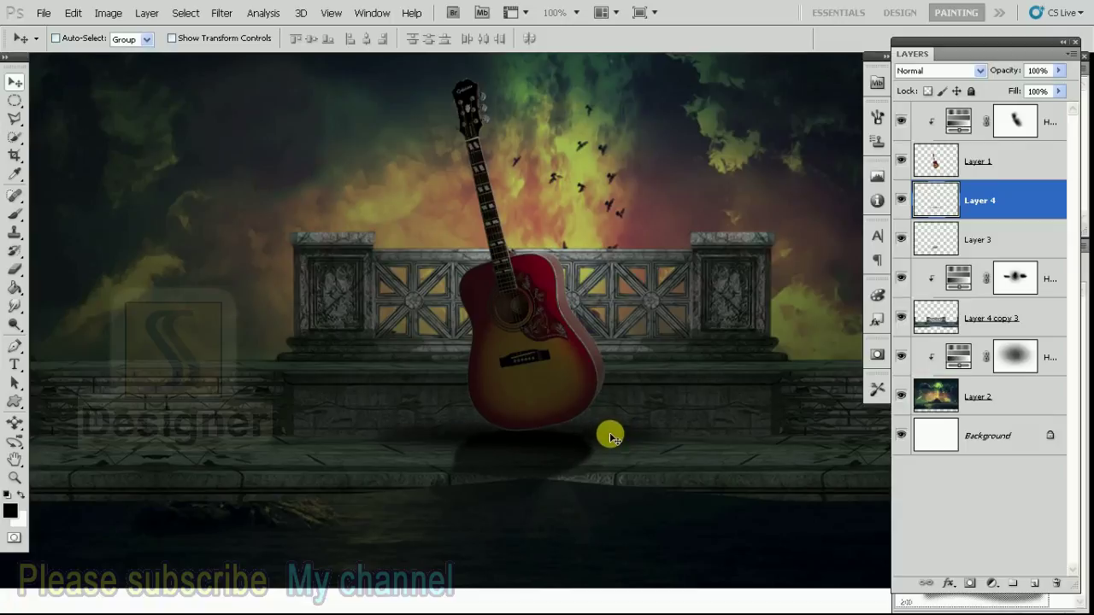
key(ctrl+bracketright)
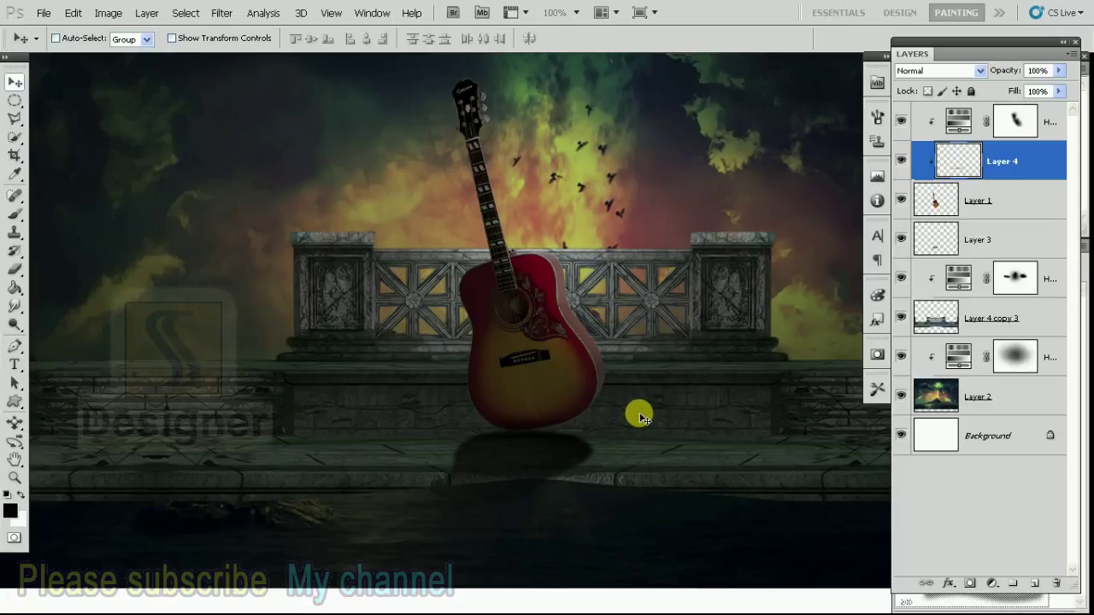
key(ctrl+bracketleft)
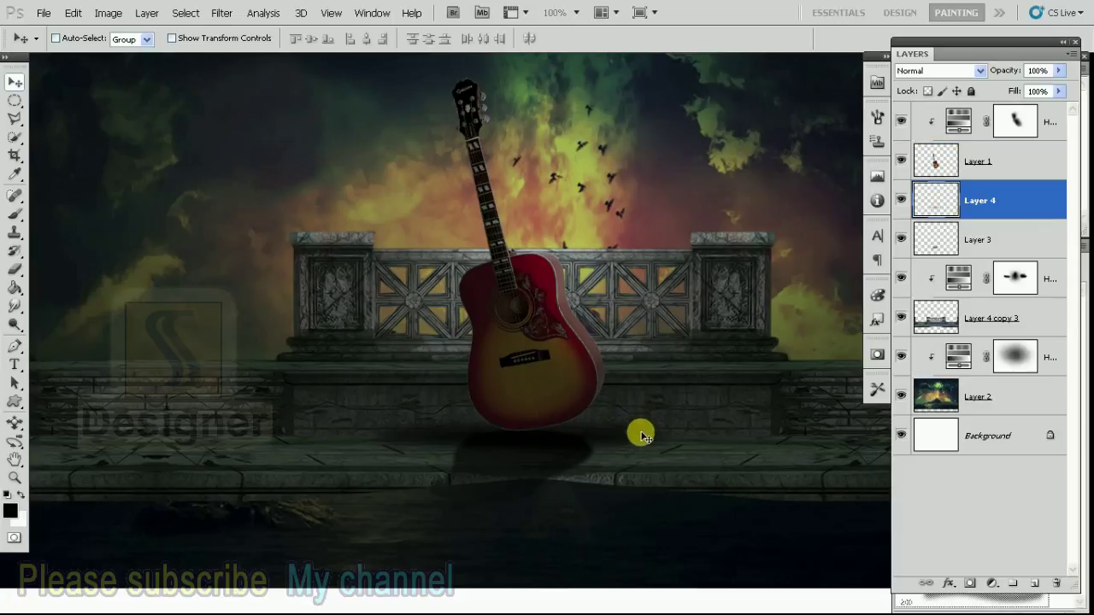
key(ctrl+plus)
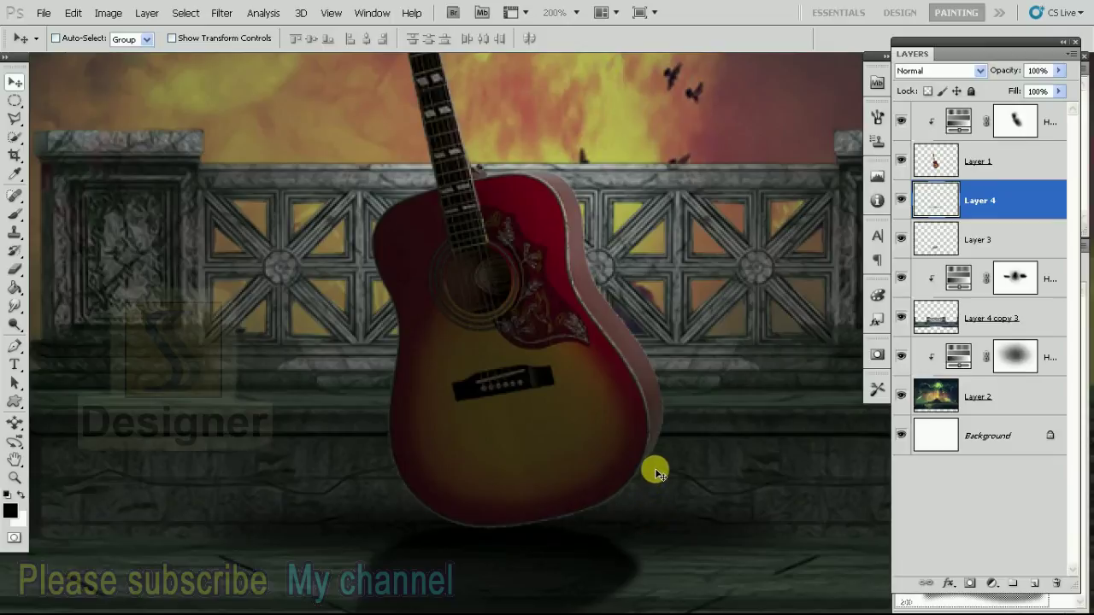
Duplicate Layer 4 to the top, stretch the copy further down, and blur it
key(ctrl+minus)
key(ctrl+j)
key(ctrl+shift+bracketright)
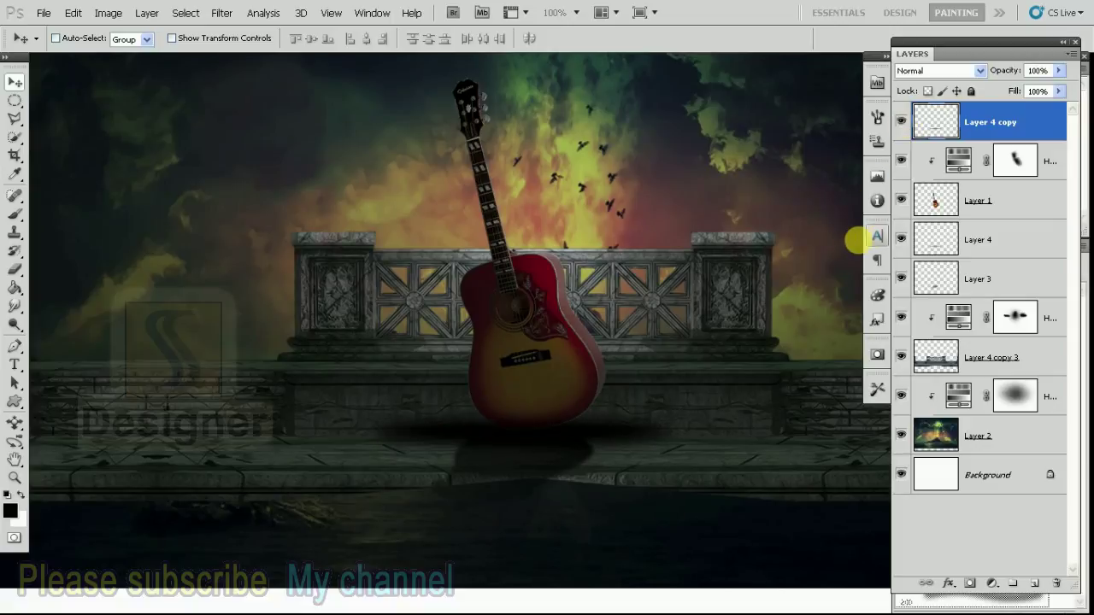
key(ctrl+t)
drag(630, 460, 635, 469)
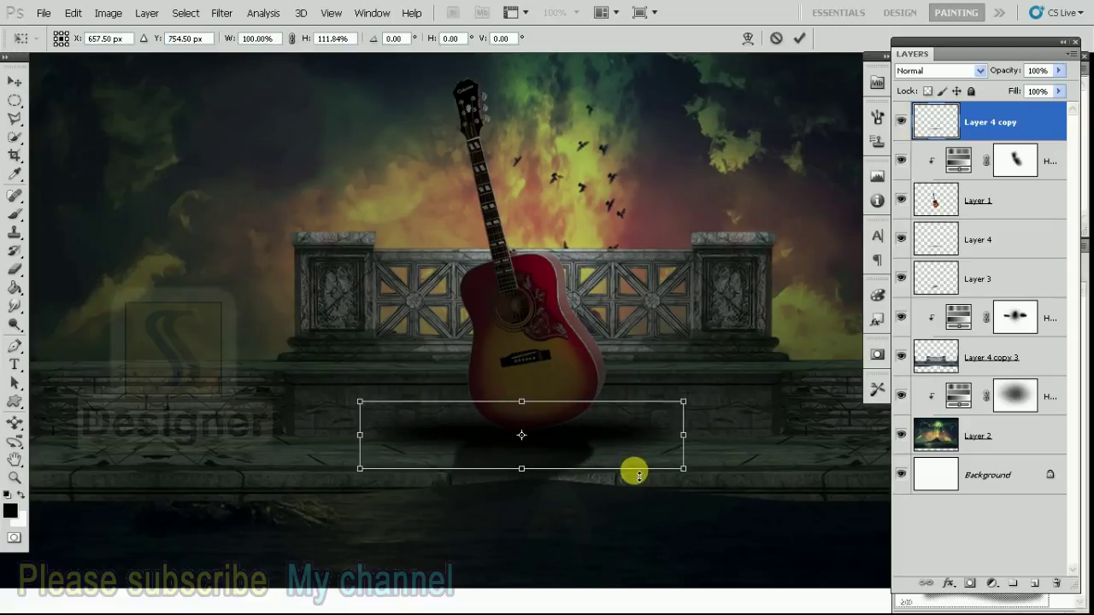
key(Return)
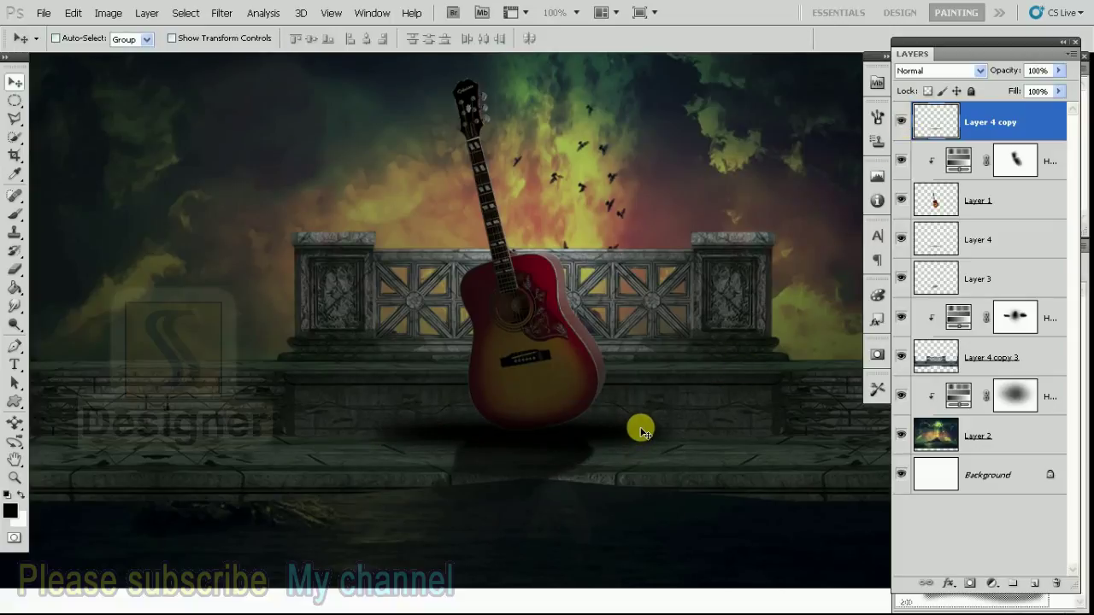
key(ctrl+alt+f)
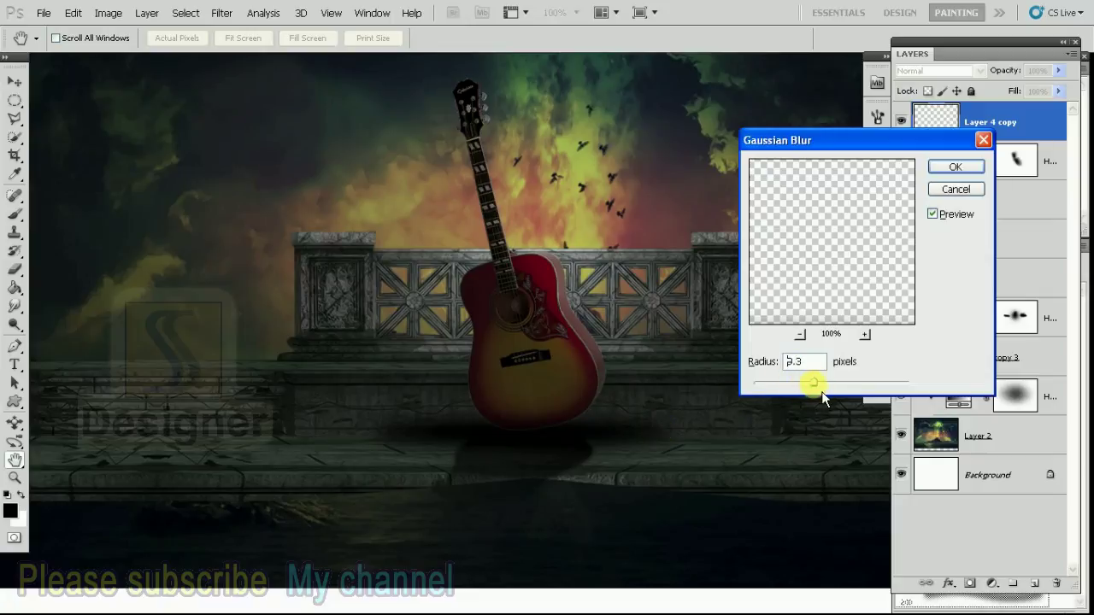
key(Return)
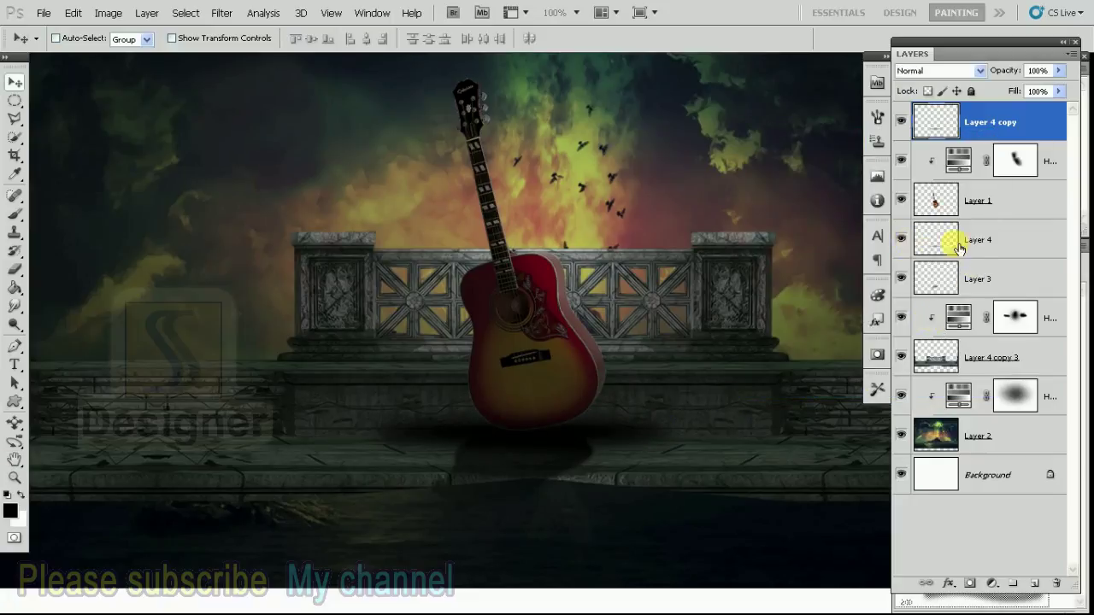
Gaussian-blur the original Layer 4 shadow at radius 30.8 pixels
click(959, 241)
key(ctrl+alt+f)
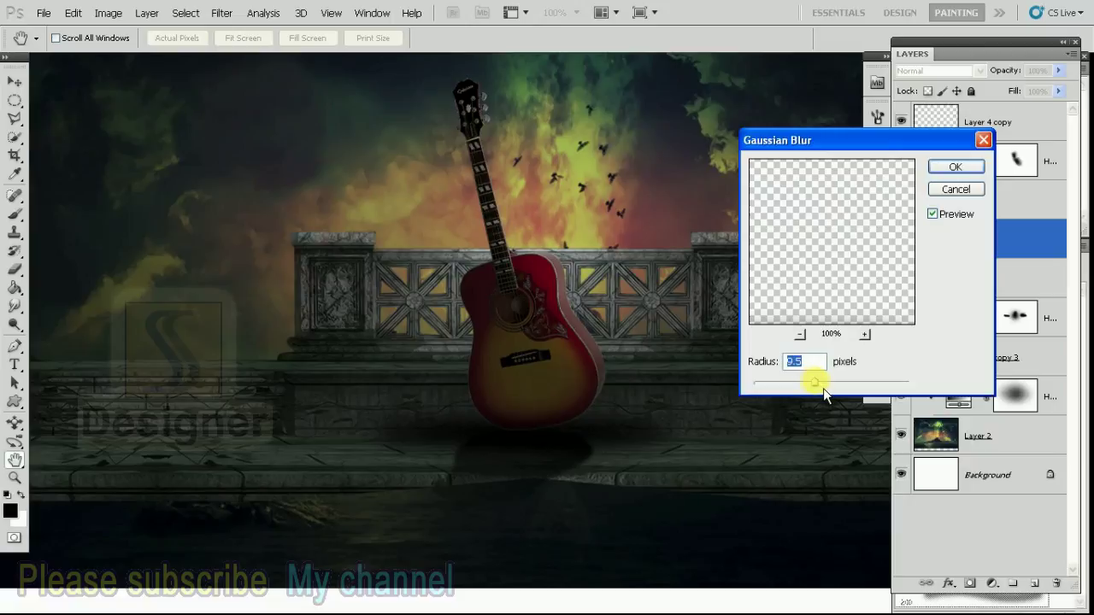
drag(823, 388, 846, 389)
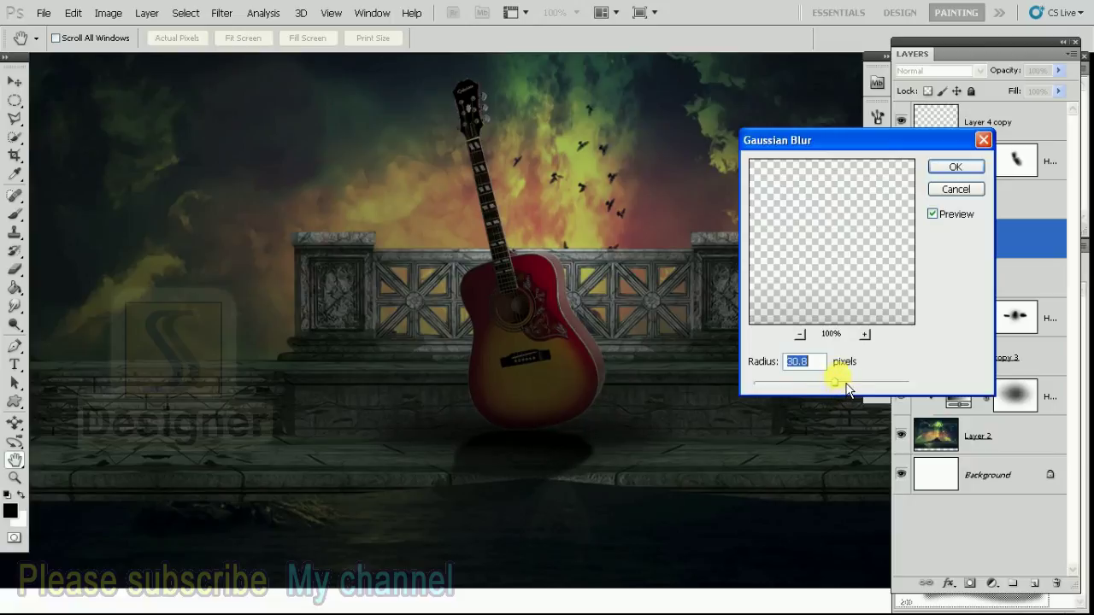
key(Return)
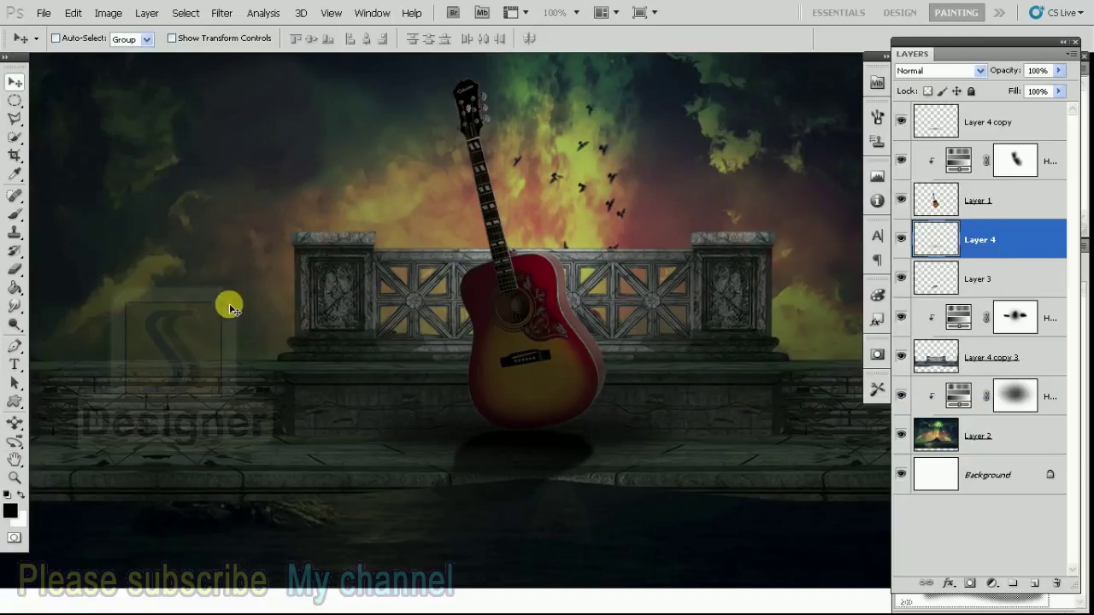
click(19, 266)
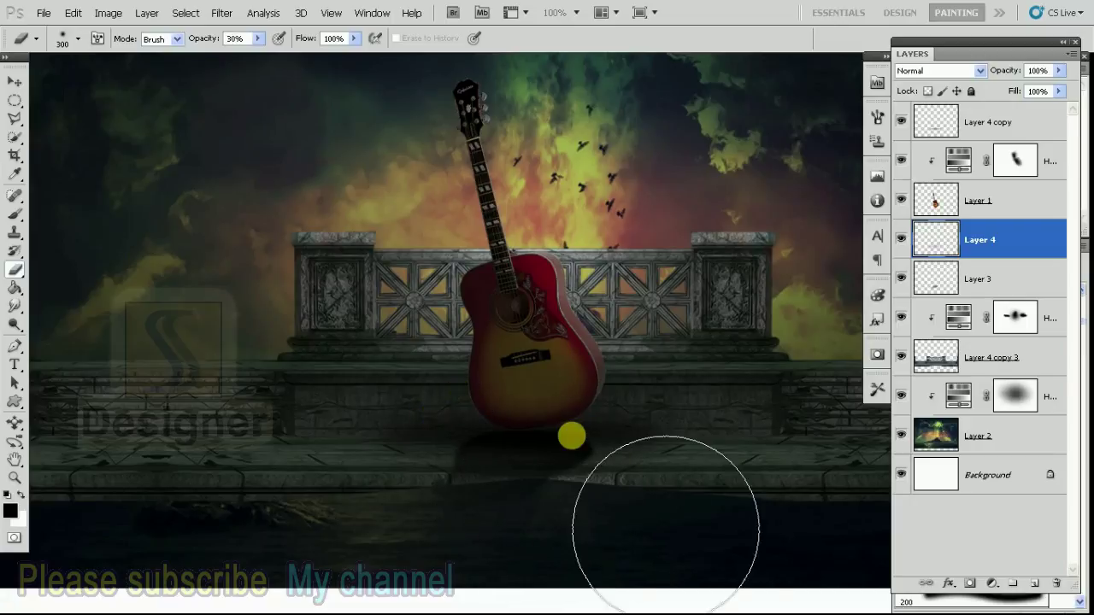
Resize the eraser between 175 and 200 while working on Layer 4 and Layer 4 copy
key(bracketleft)
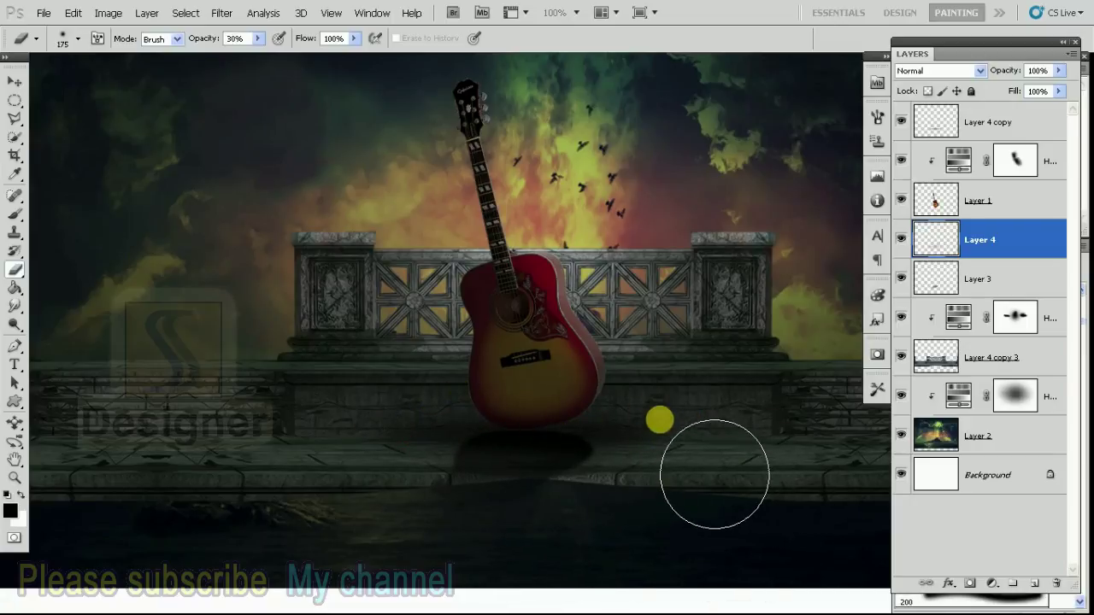
click(1029, 134)
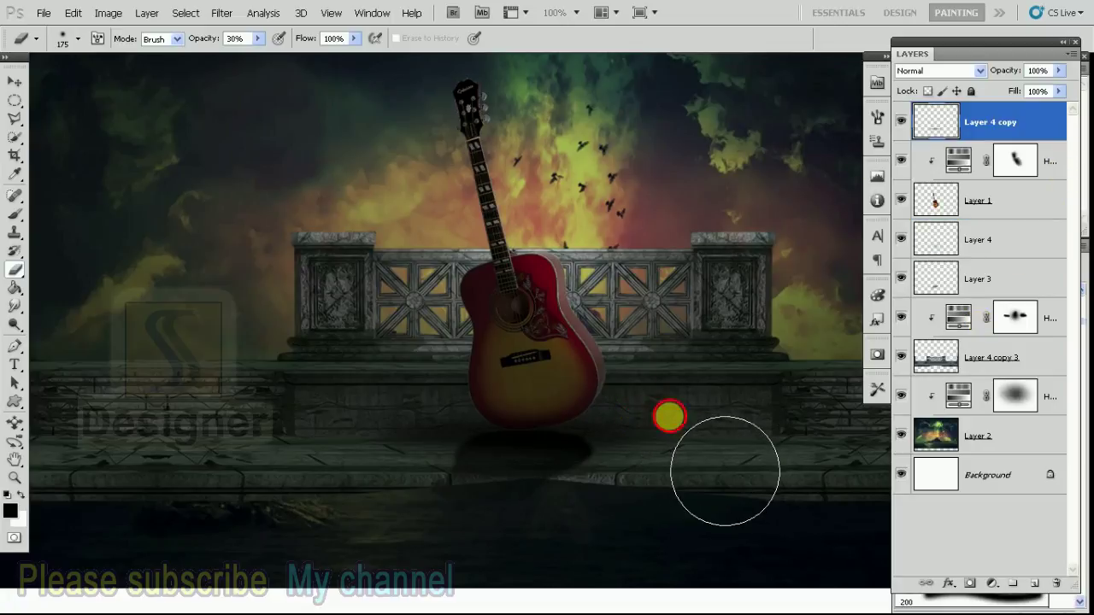
key(bracketright)
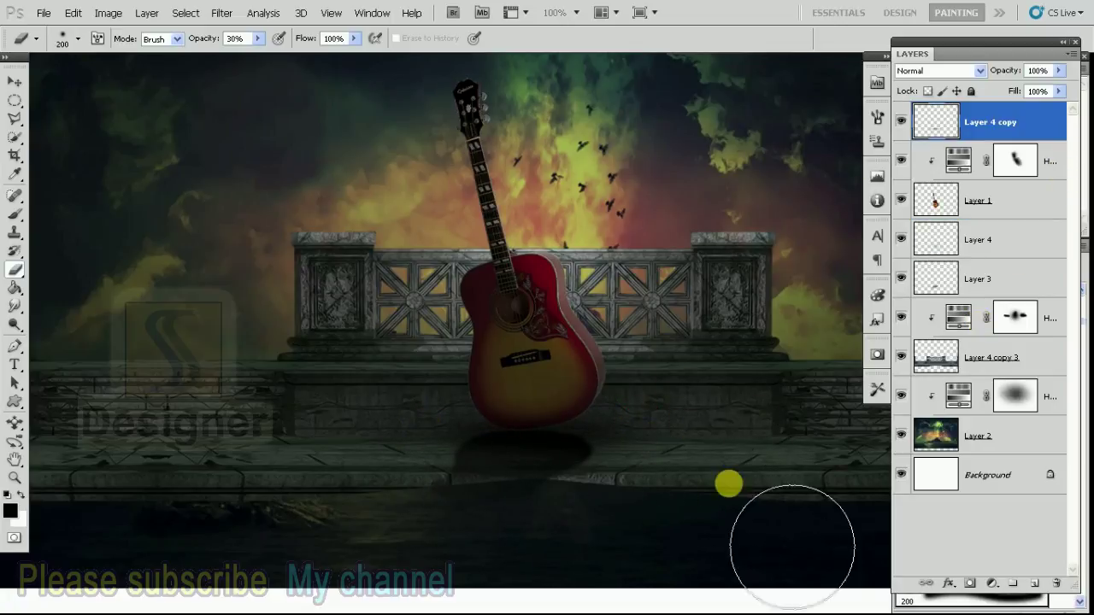
key(v)
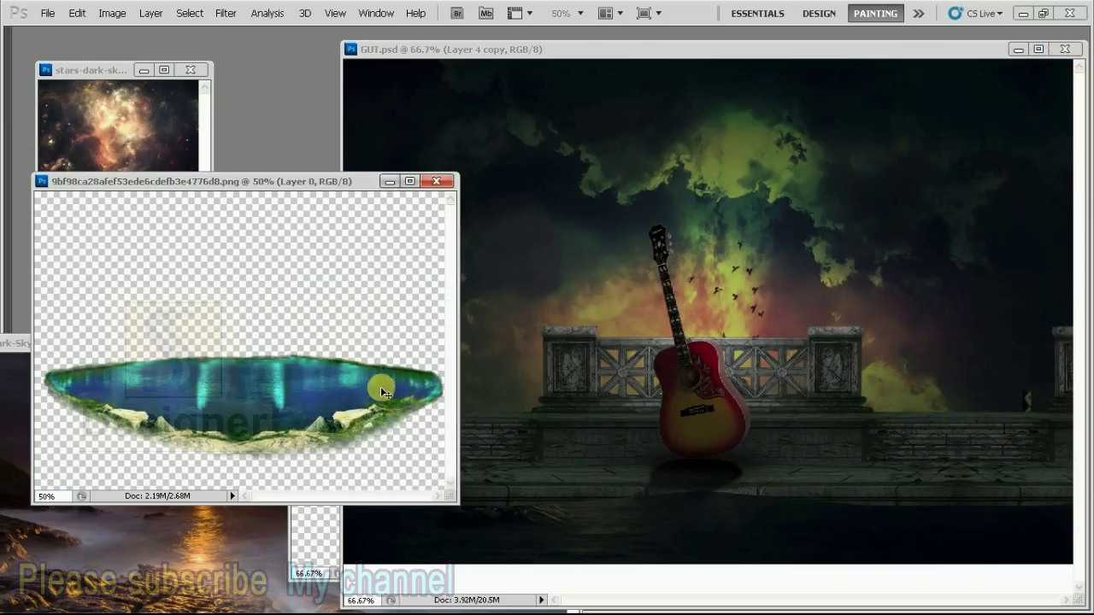
Select and copy a rectangular right-hand piece of the lake image
drag(383, 391, 346, 384)
key(Tab)
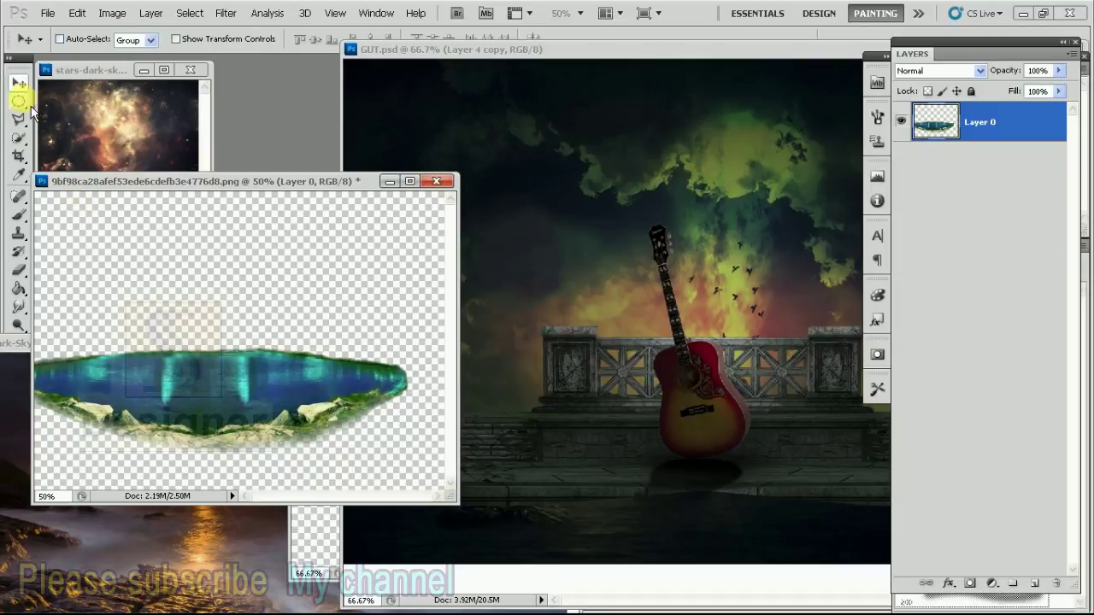
click(22, 104)
click(74, 100)
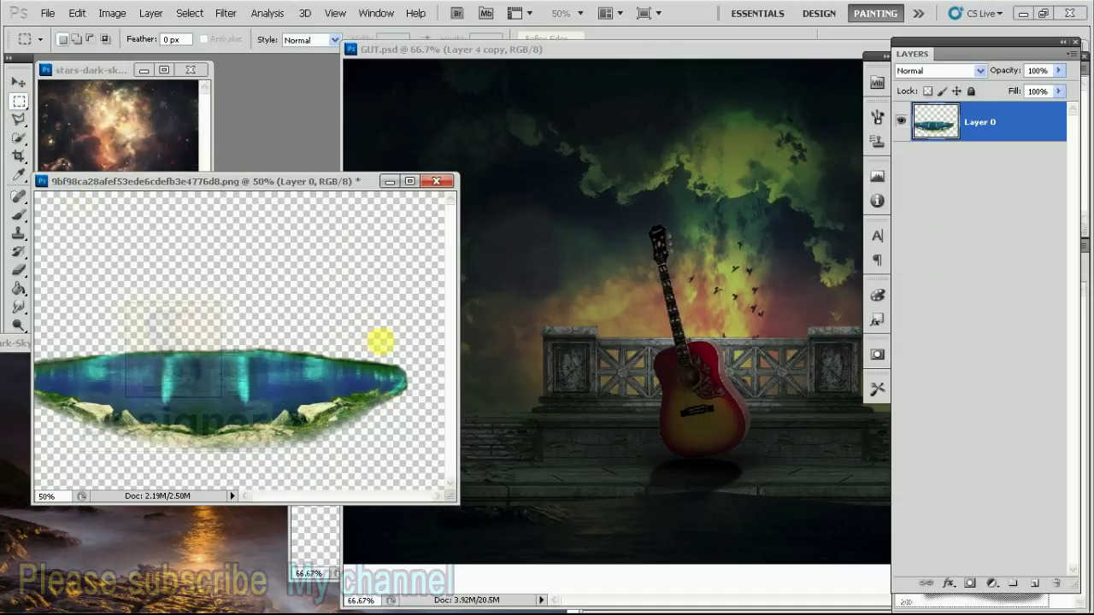
drag(409, 347, 237, 412)
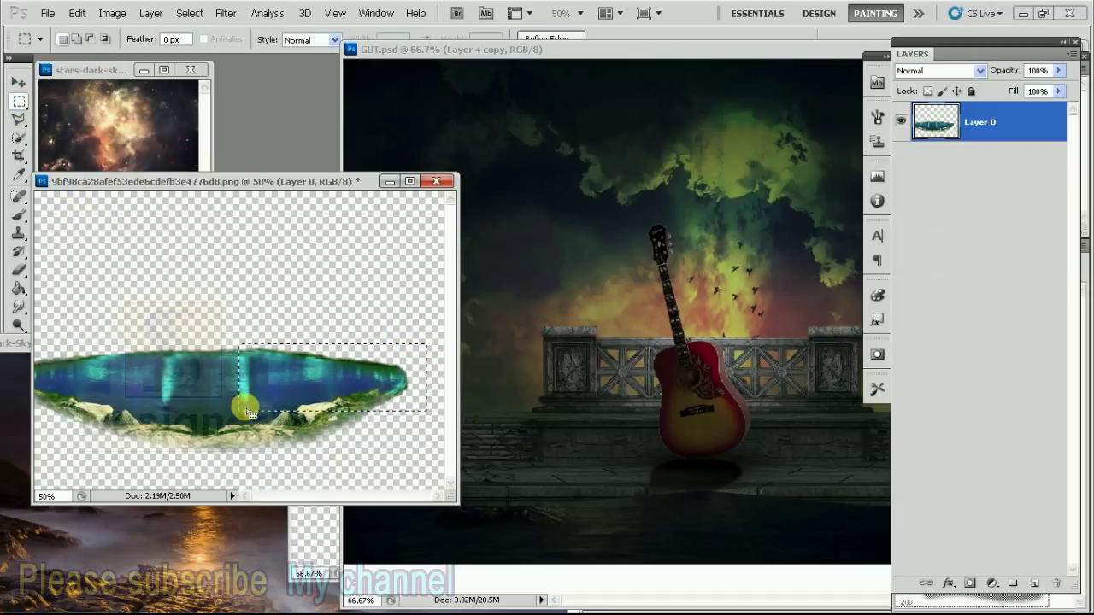
key(Delete)
Paste the lake piece into the full-screen guitar composition as Layer 5
click(784, 384)
key(f)
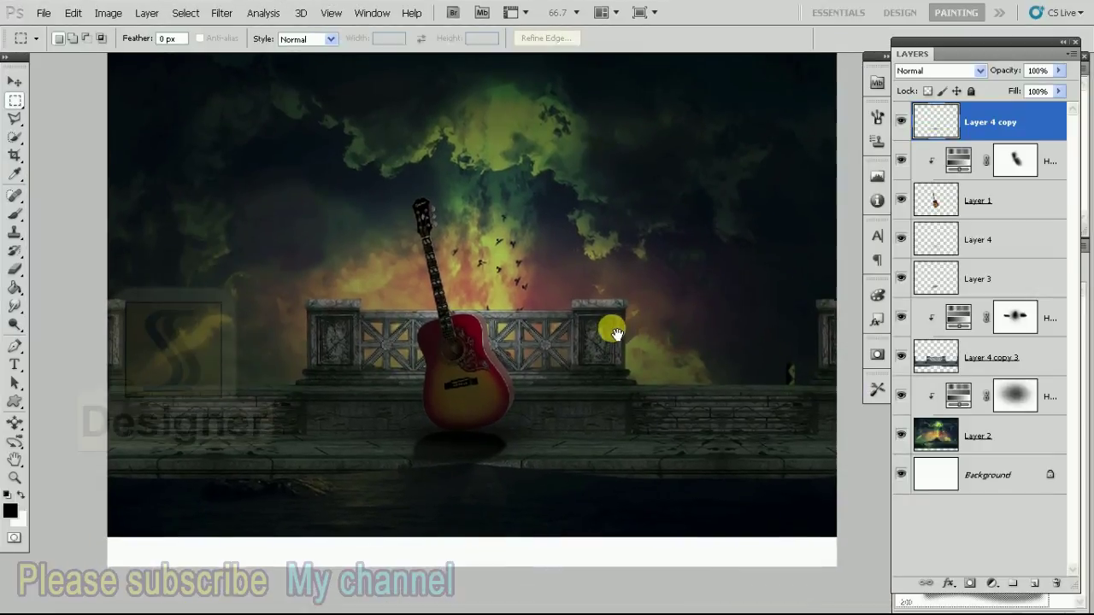
key(ctrl+v)
Move the lake piece to the bottom of the scene and start tilting and enlarging it
key(v)
mouse_move(566, 357)
mouse_down()
mouse_move(559, 500)
mouse_move(550, 487)
mouse_up()
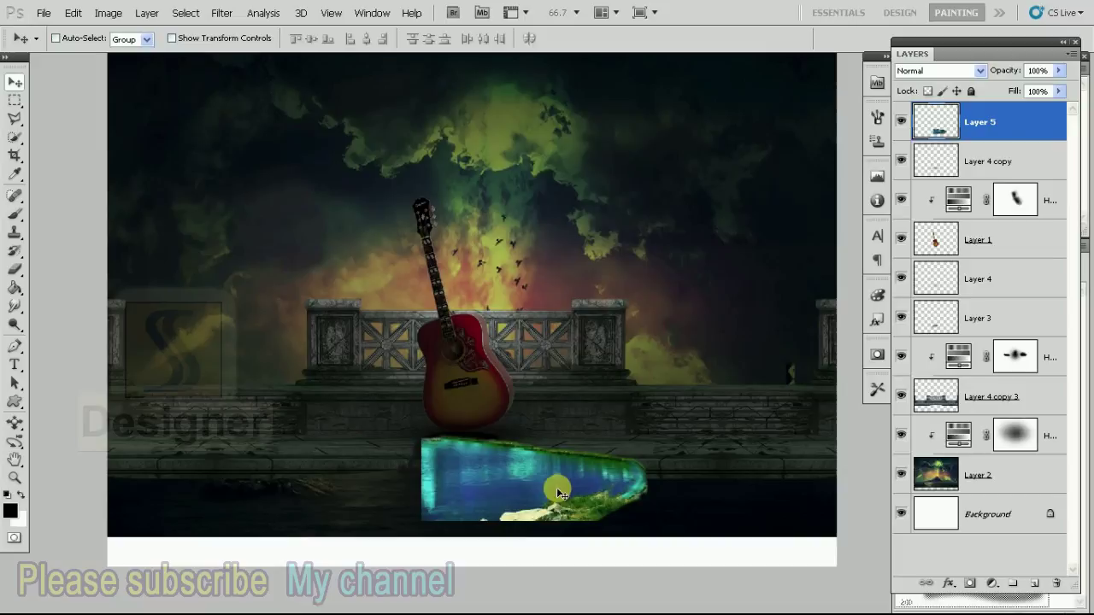
key(ctrl+t)
mouse_move(675, 542)
mouse_down()
mouse_move(688, 528)
mouse_move(737, 545)
mouse_up()
key(ctrl+minus)
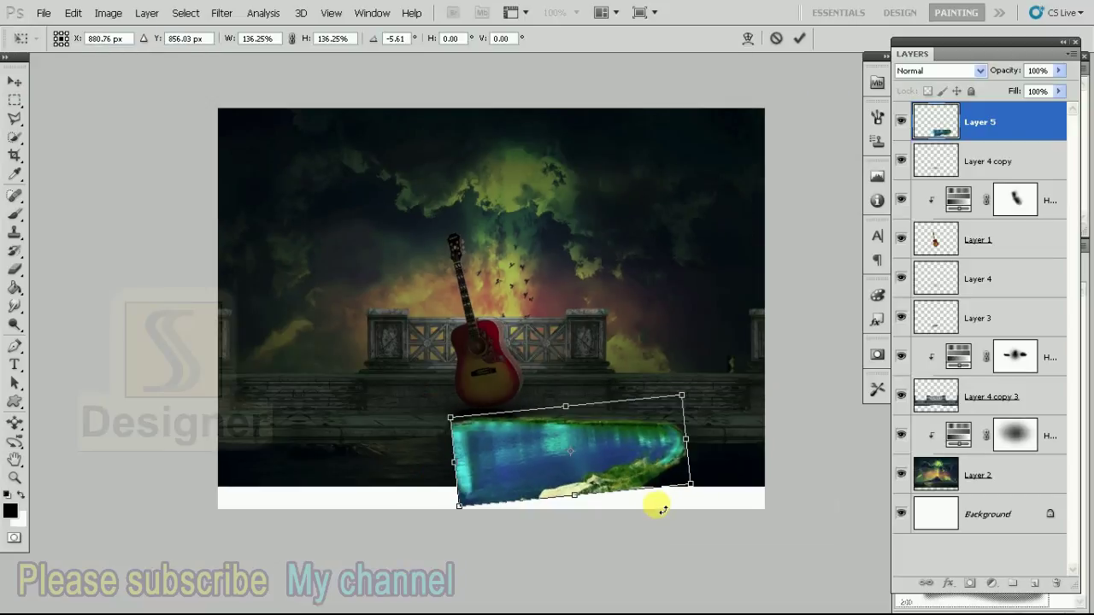
key(ctrl+minus)
Enlarge the water to about 411%, adjust its tilt and position, and commit
mouse_move(641, 438)
mouse_down()
mouse_move(674, 457)
mouse_move(765, 469)
mouse_up()
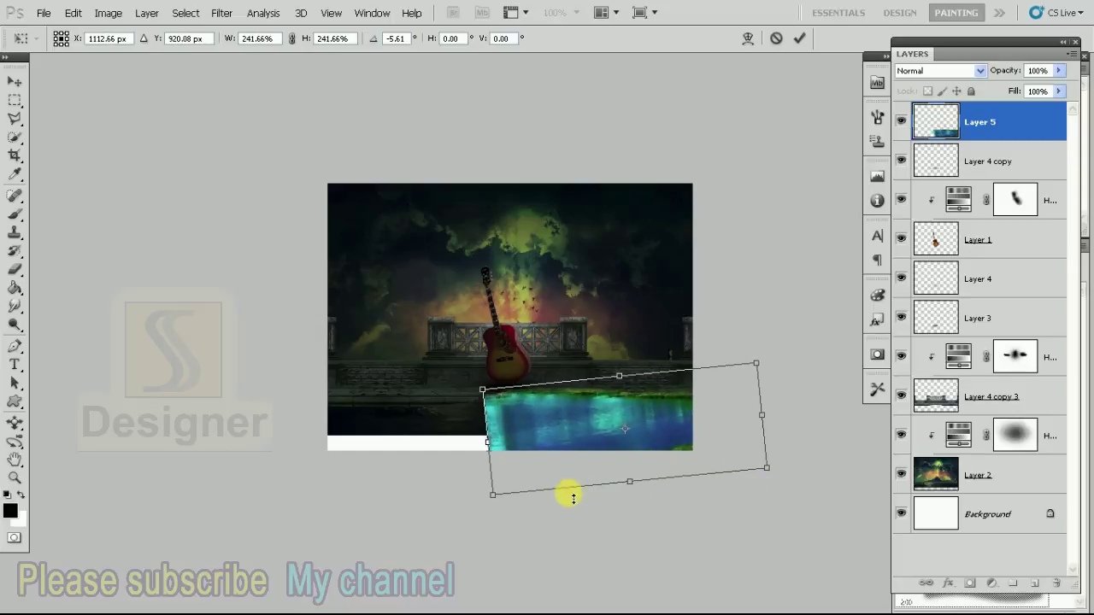
drag(493, 496, 439, 533)
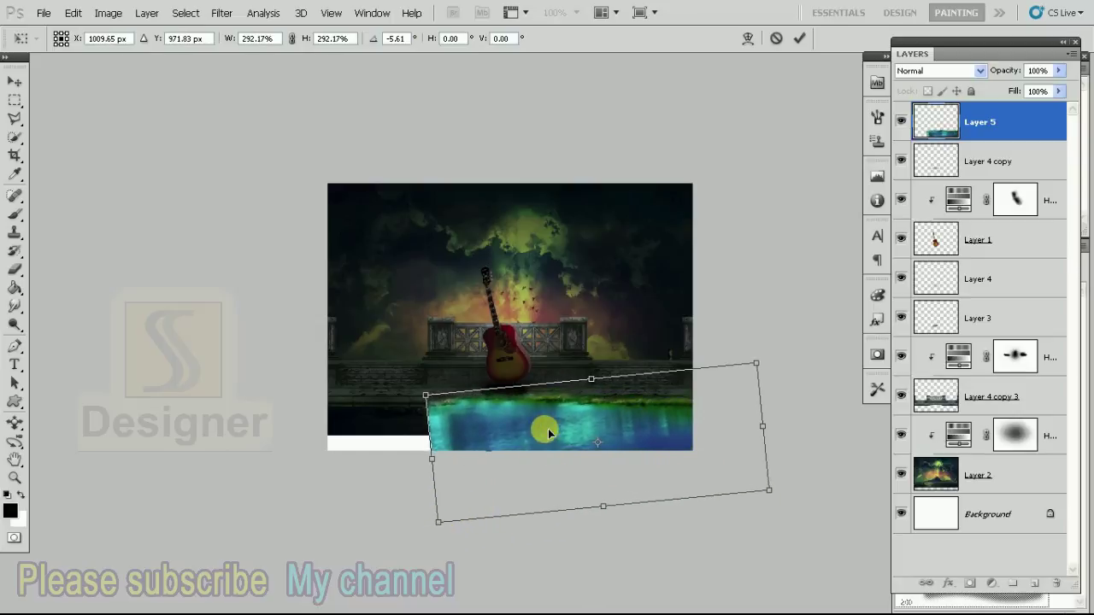
drag(542, 427, 504, 433)
drag(734, 497, 764, 498)
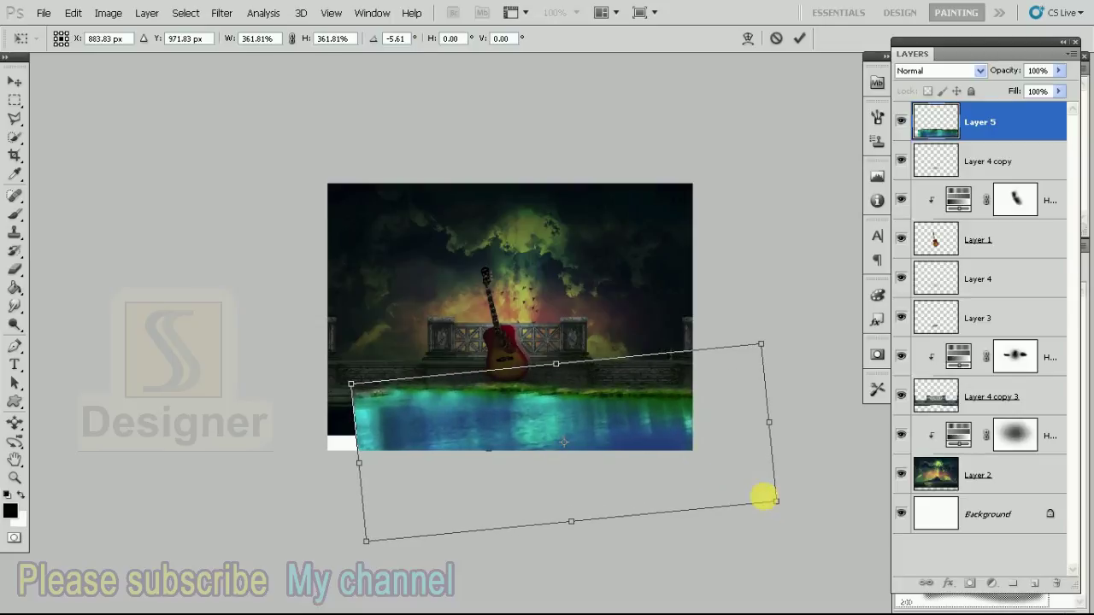
drag(684, 461, 629, 469)
mouse_move(756, 503)
mouse_down()
mouse_move(735, 517)
mouse_move(769, 525)
mouse_up()
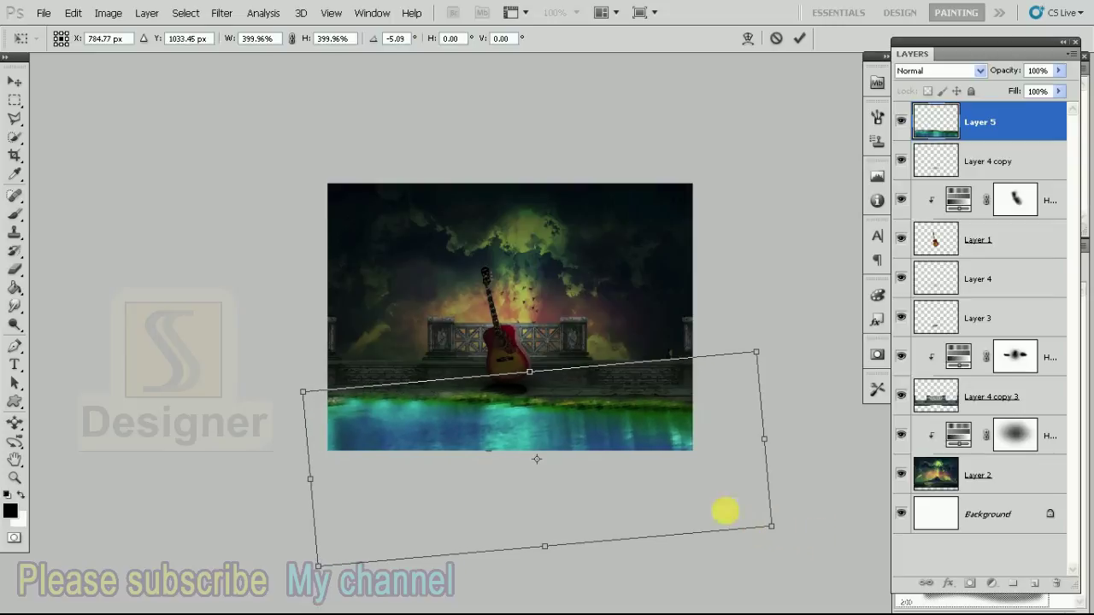
drag(313, 394, 296, 393)
drag(806, 317, 812, 316)
double_click(729, 398)
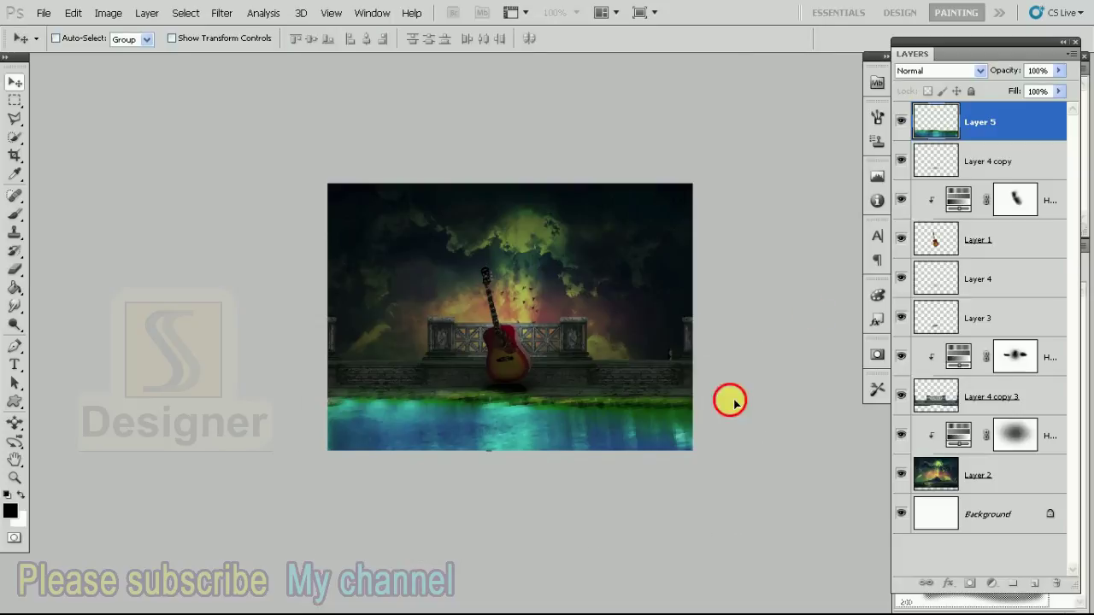
Add a Hue/Saturation layer clipped to Layer 5 at Saturation -45 and Lightness -69
key(ctrl+plus)
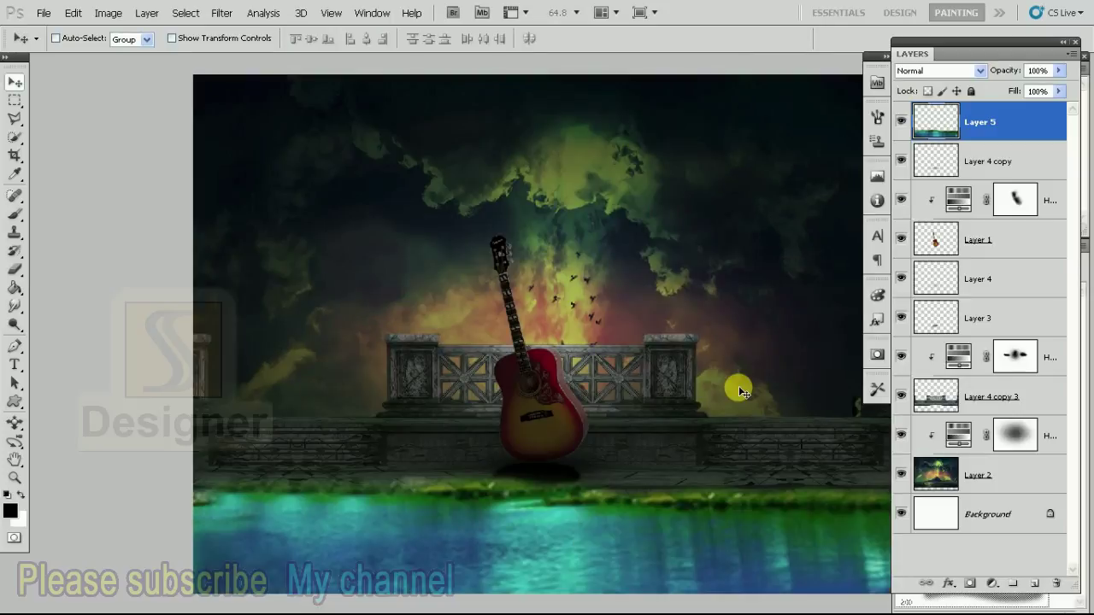
key(ctrl+minus)
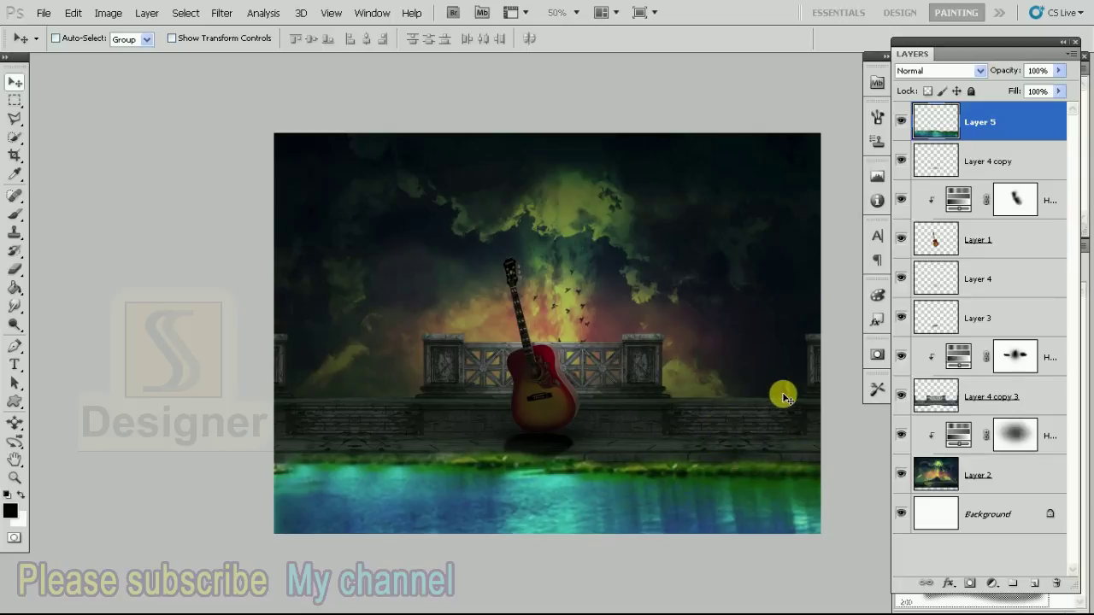
click(993, 583)
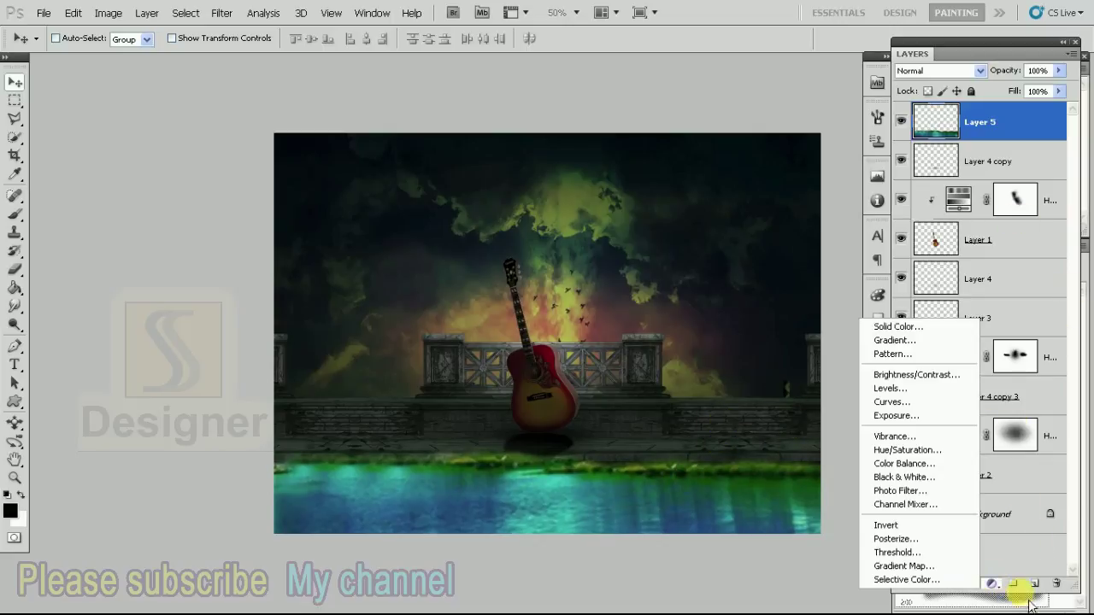
click(967, 442)
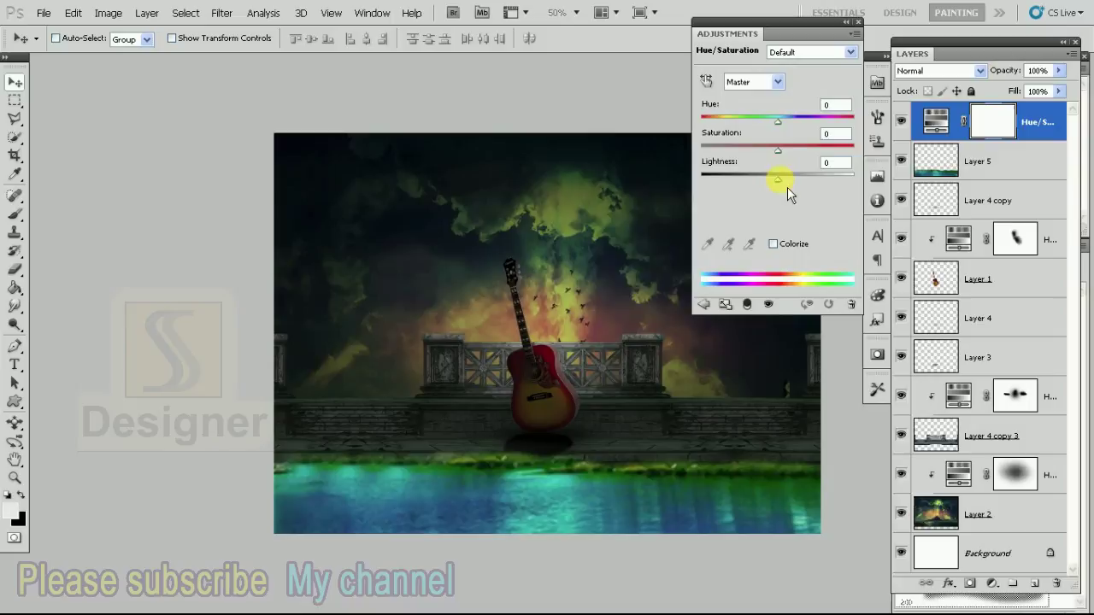
drag(787, 187, 744, 187)
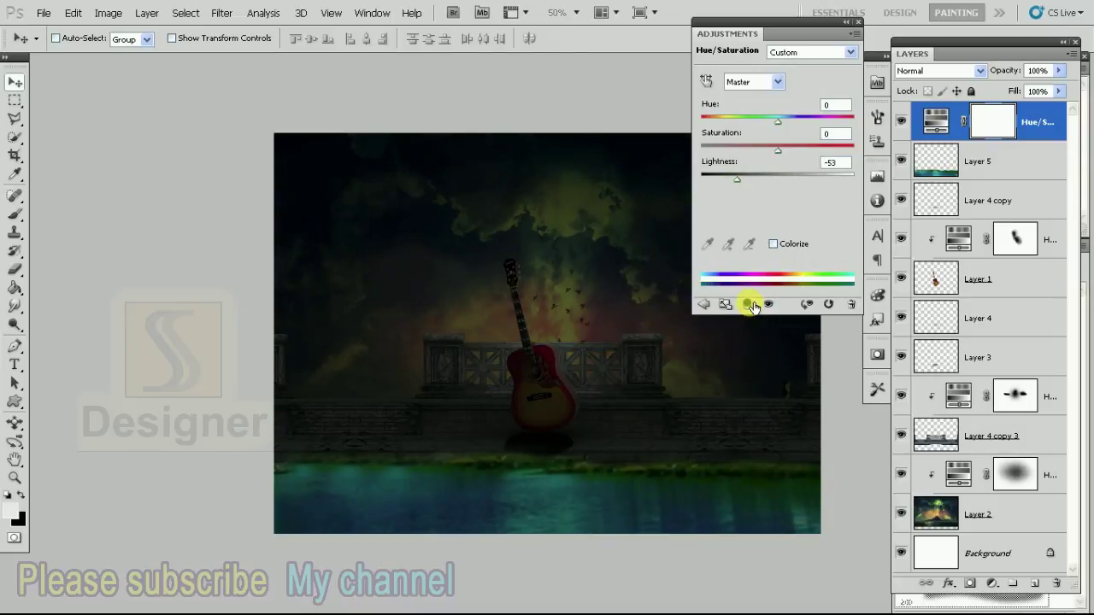
click(749, 305)
drag(743, 188, 752, 156)
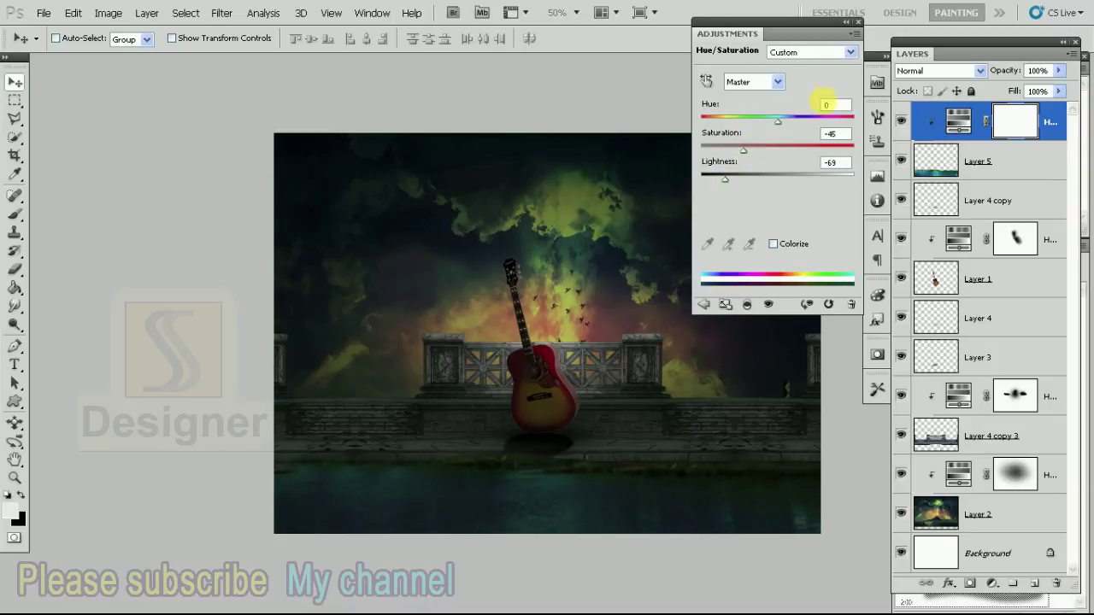
click(856, 21)
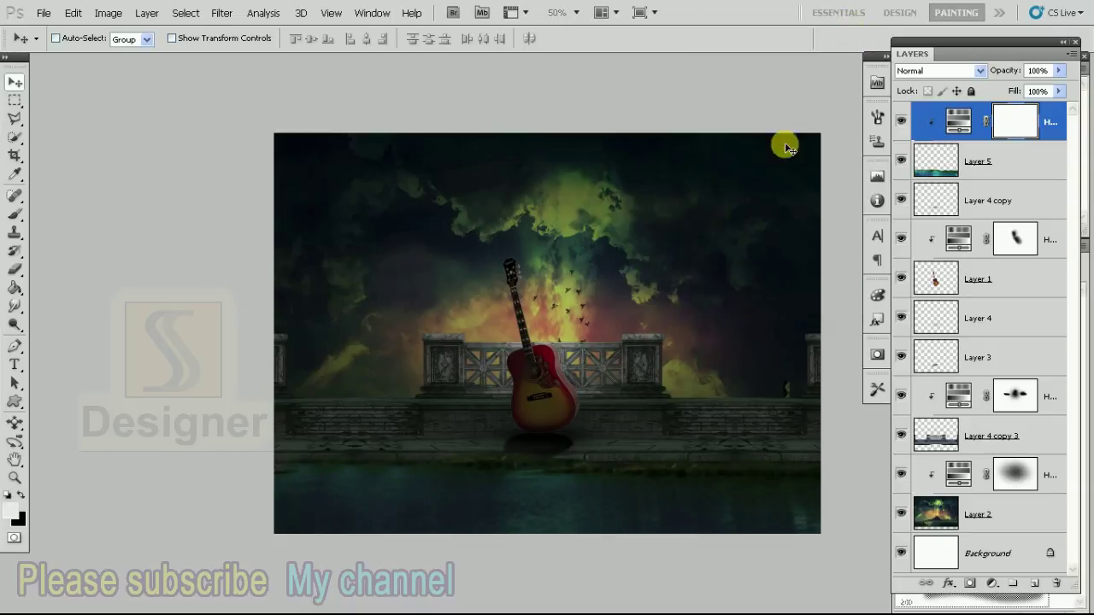
Erase parts of the Hue/Saturation darkening over the water with a low-opacity Eraser
click(28, 280)
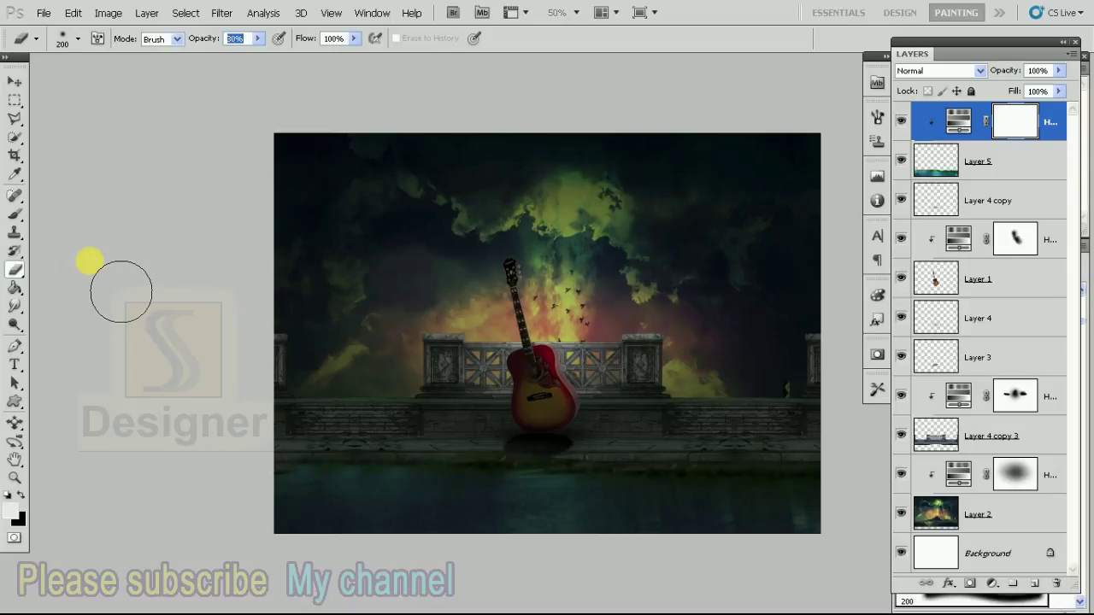
key(f)
key(f)
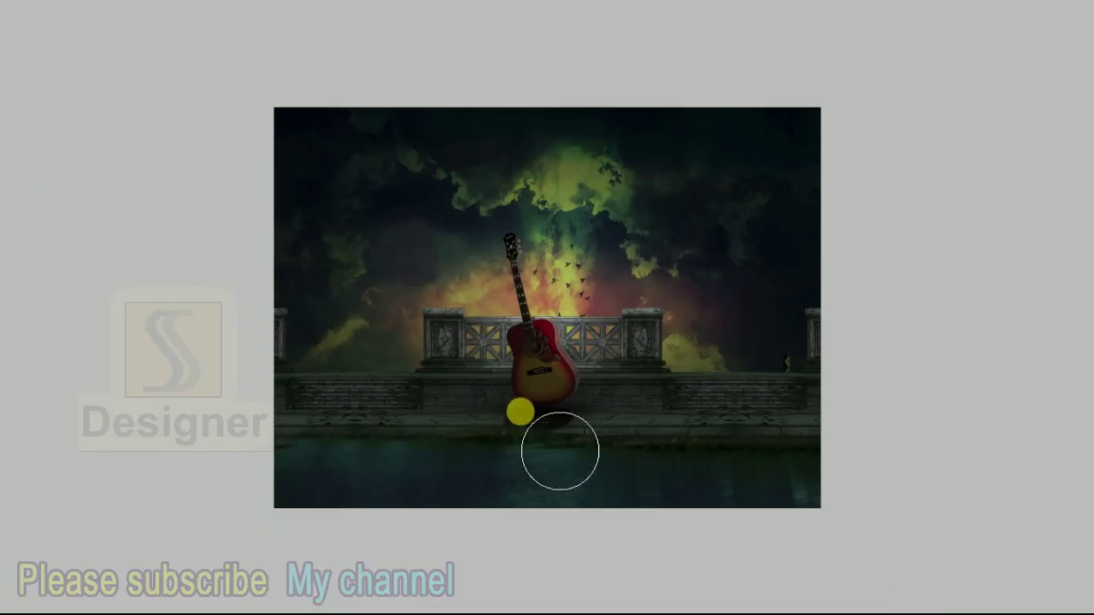
mouse_move(523, 441)
mouse_down()
mouse_move(541, 452)
mouse_move(586, 435)
mouse_move(487, 459)
mouse_move(570, 466)
mouse_move(581, 491)
mouse_move(486, 496)
mouse_move(498, 457)
mouse_move(569, 501)
mouse_move(518, 517)
mouse_move(541, 501)
mouse_move(660, 521)
mouse_up()
key(Tab)
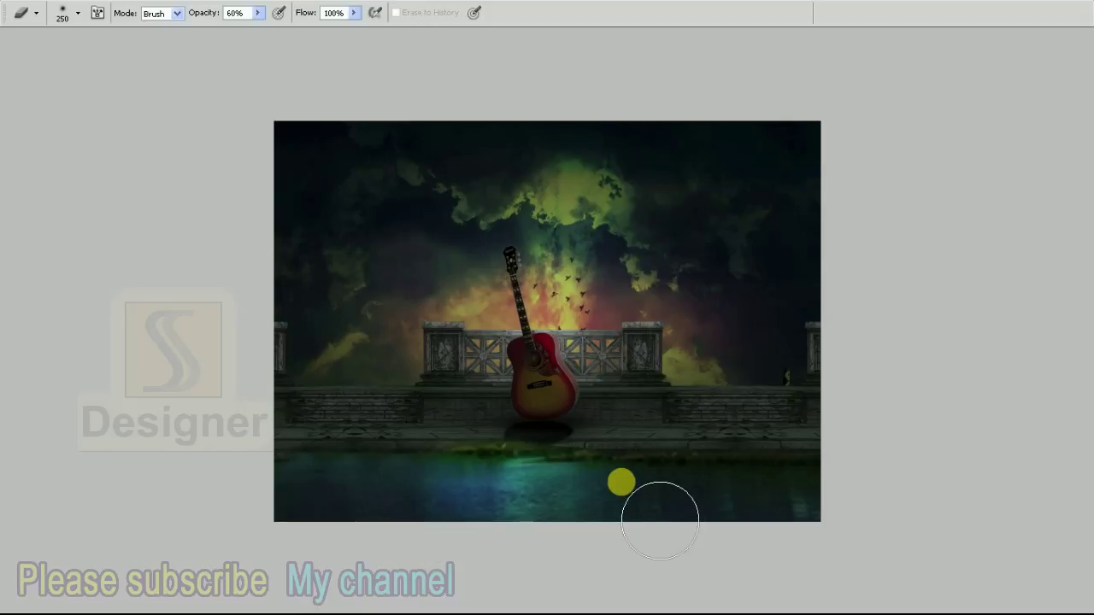
key(ctrl+z)
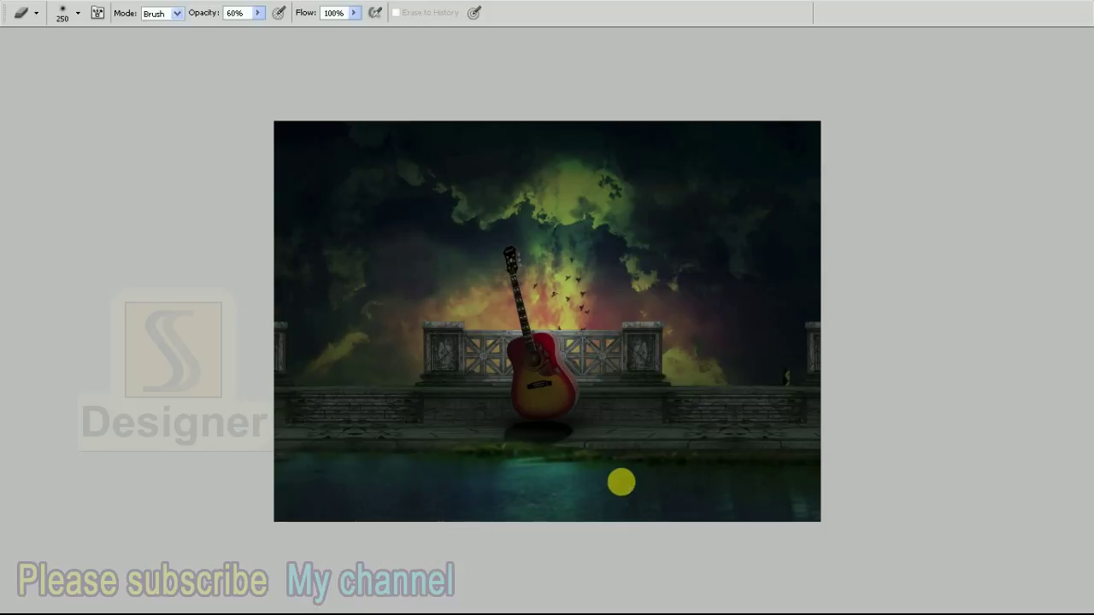
key(Tab)
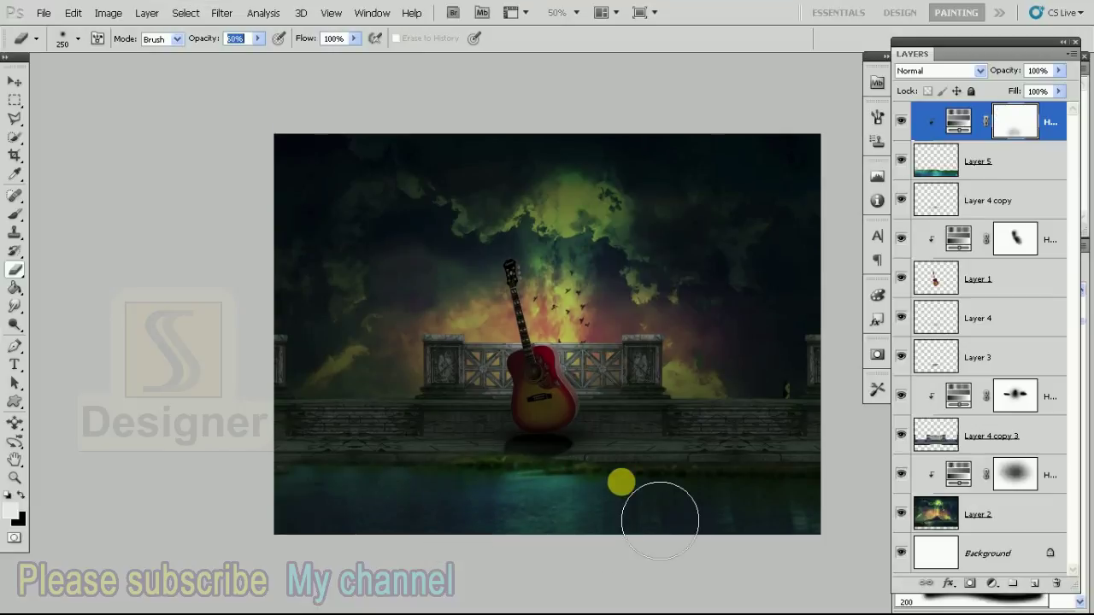
key(Tab)
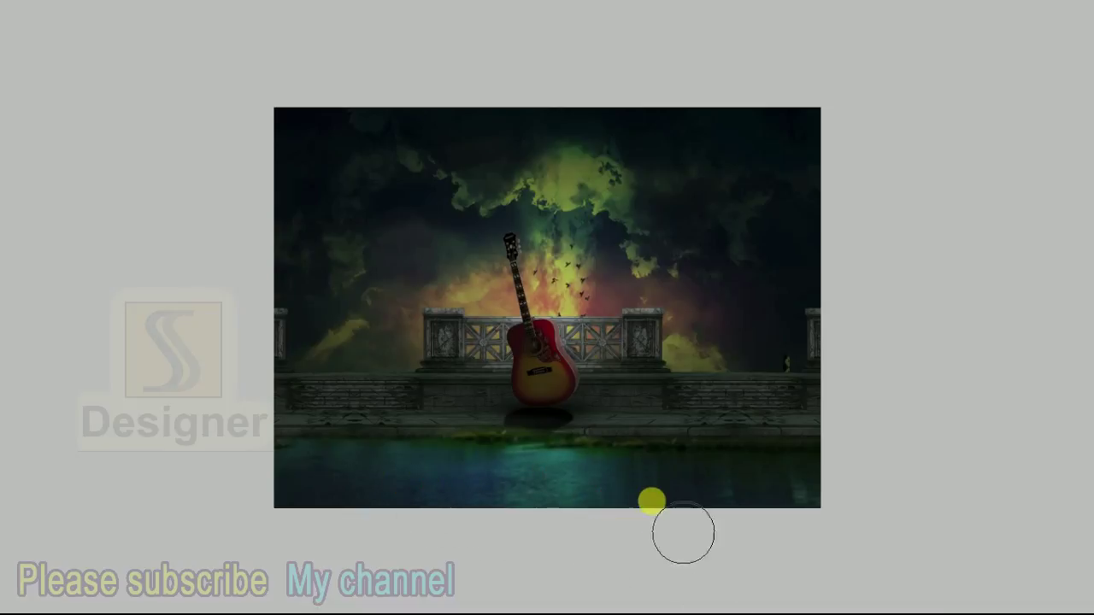
key(ctrl+plus)
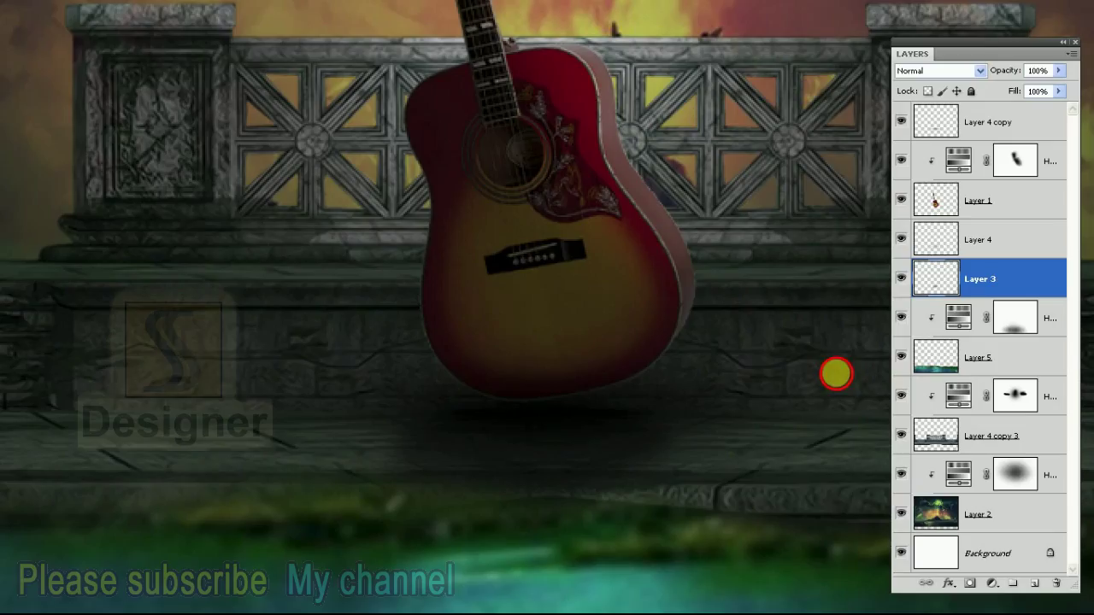
Add a reveal-all layer mask to the guitar's Layer 1
click(982, 201)
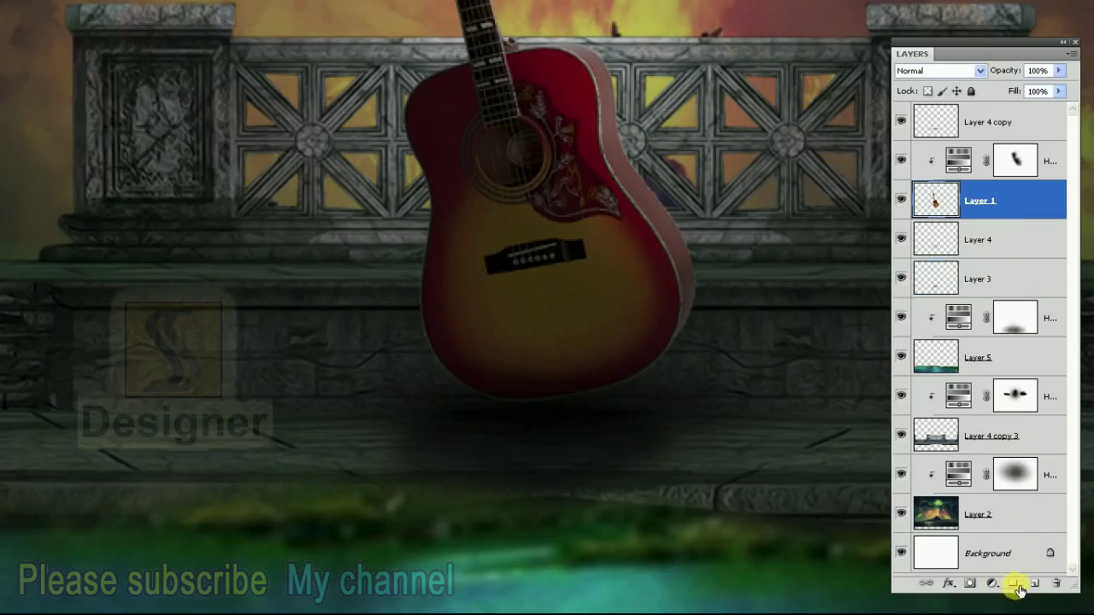
alt+click(974, 586)
key(ctrl+z)
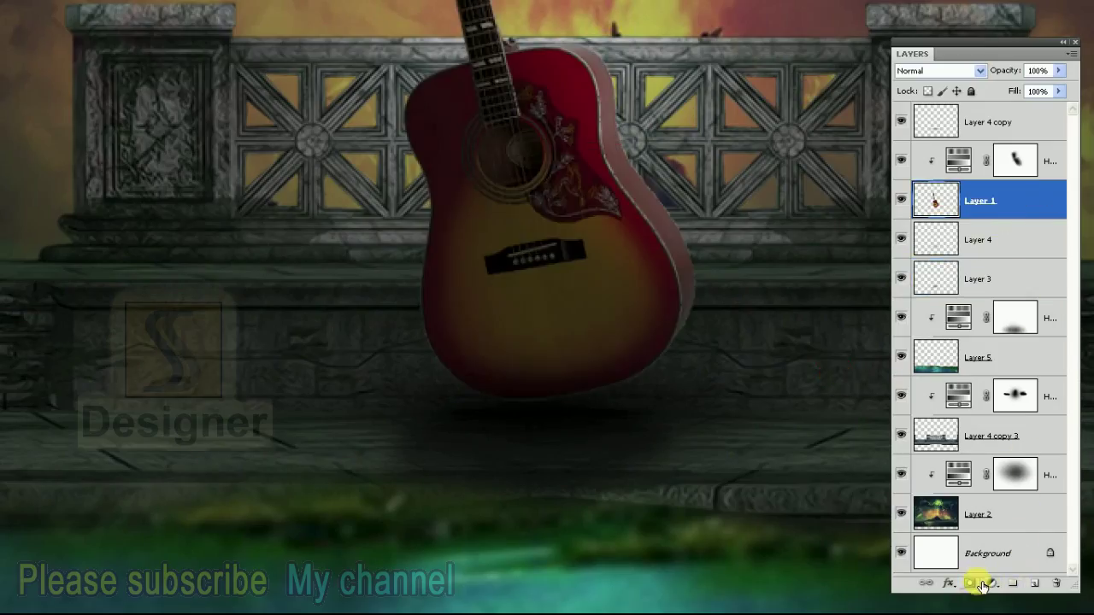
click(974, 585)
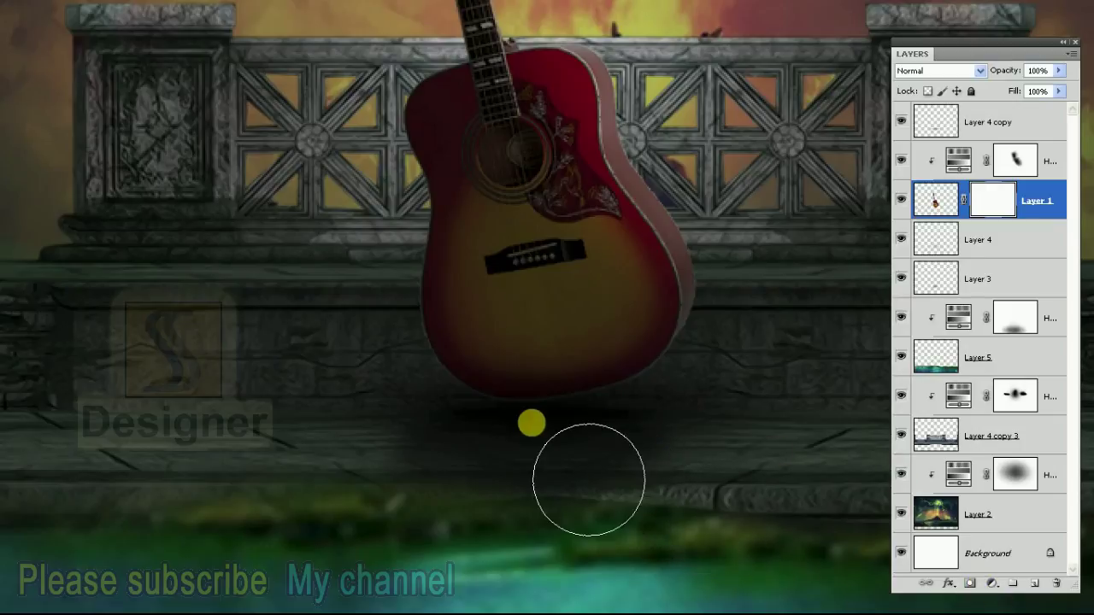
key(f)
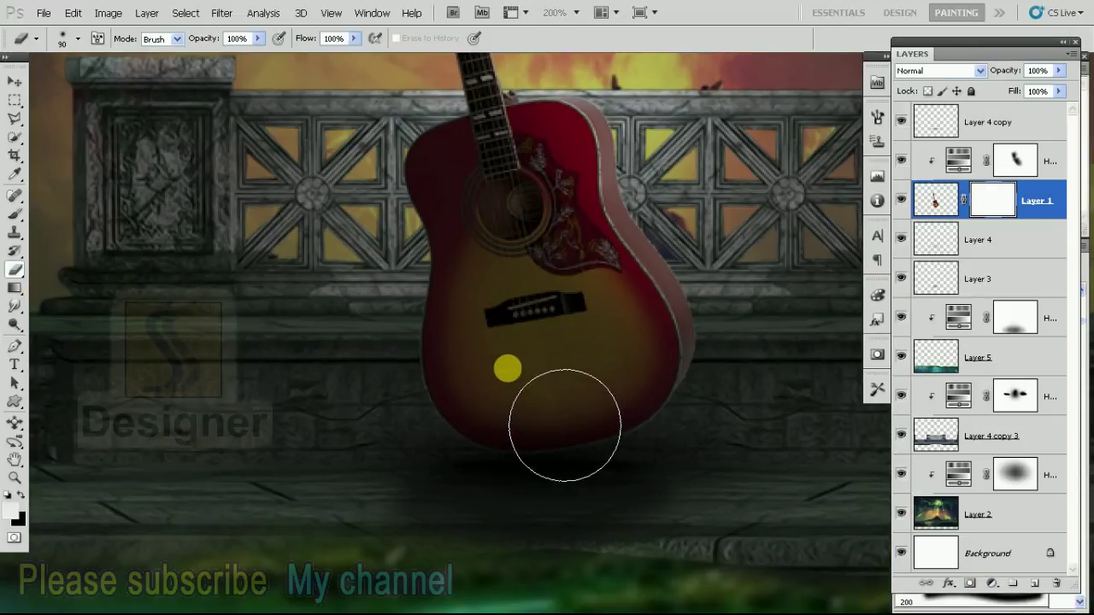
Softly mask out the area below the guitar base with a 74% opacity, 25–35 px Eraser
click(257, 38)
drag(263, 63, 248, 64)
key(bracketleft)
key(bracketleft)
key(bracketleft)
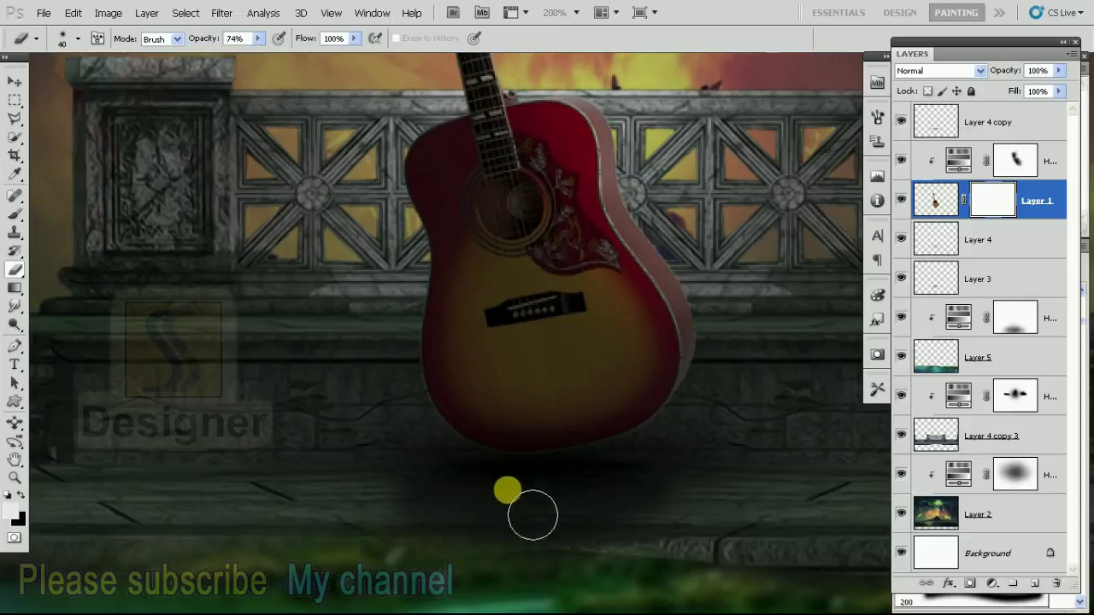
mouse_move(510, 489)
mouse_down()
mouse_move(589, 490)
mouse_move(552, 486)
mouse_move(830, 427)
mouse_move(605, 505)
mouse_move(542, 486)
mouse_move(495, 488)
mouse_move(615, 485)
mouse_move(569, 486)
mouse_move(613, 491)
mouse_move(574, 494)
mouse_move(588, 489)
mouse_move(469, 483)
mouse_move(674, 478)
mouse_move(586, 534)
mouse_move(608, 483)
mouse_up()
key(bracketright)
key(bracketleft)
key(bracketleft)
key(ctrl+minus)
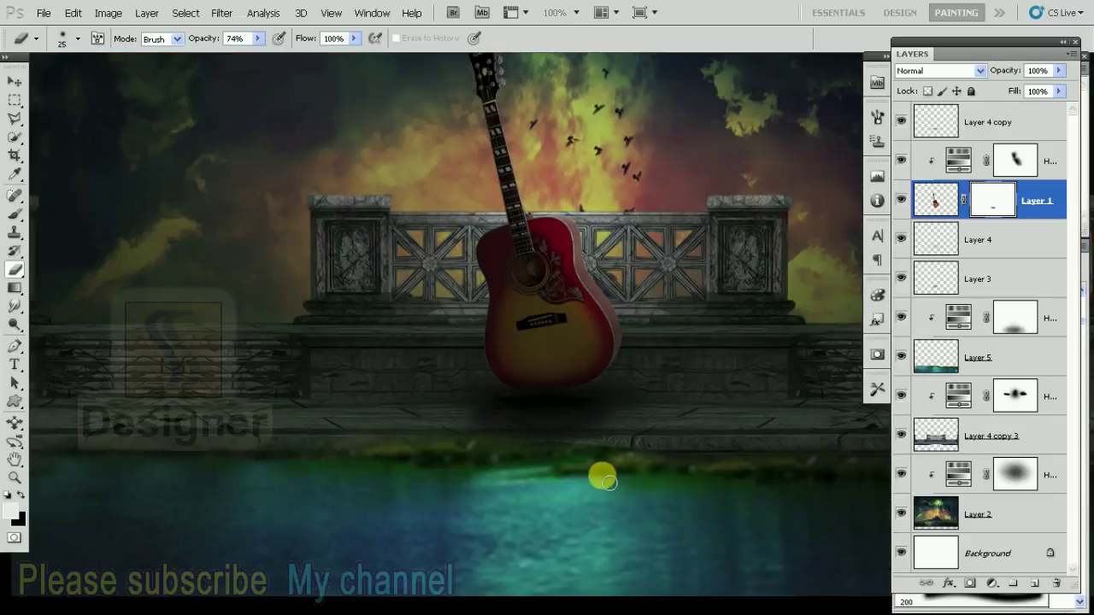
key(ctrl+minus)
key(f)
click(1013, 438)
click(993, 528)
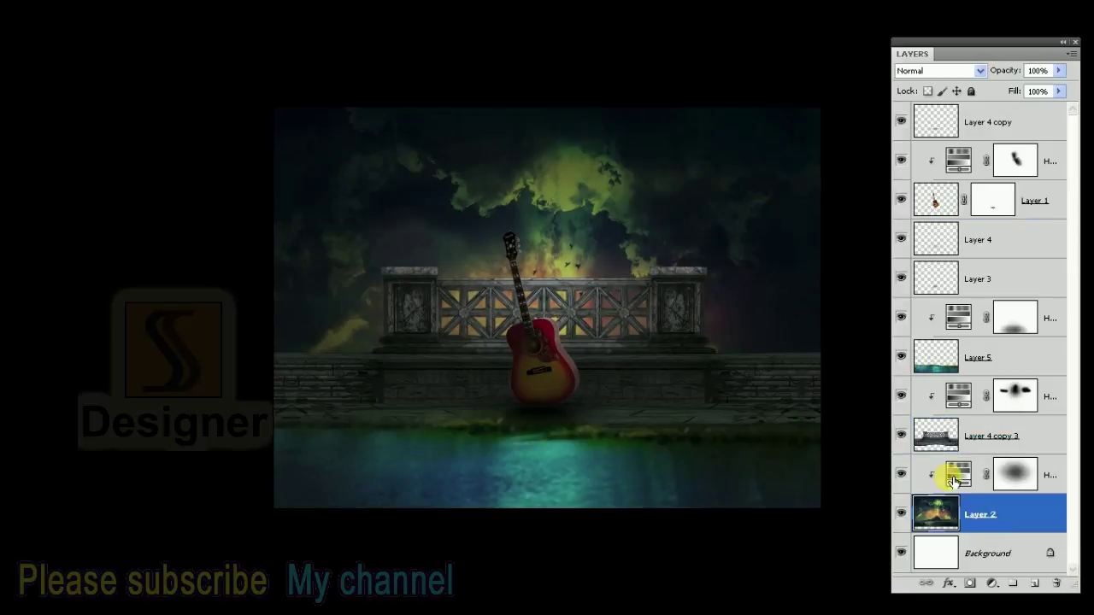
Enlarge the Layer 2 sky slightly and raise it, then add a new empty top layer
key(ctrl+minus)
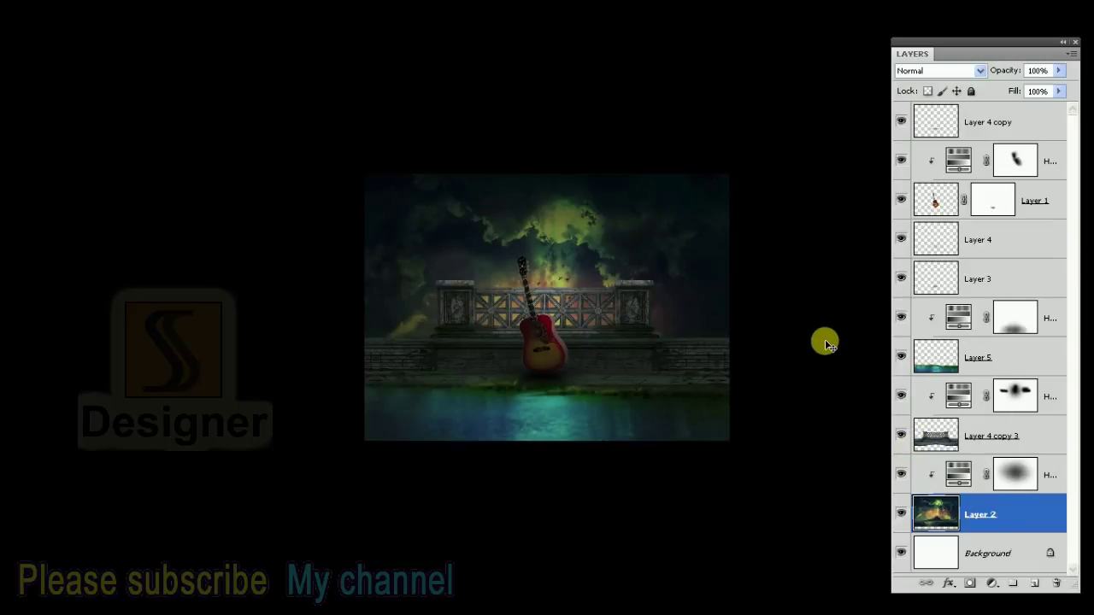
key(ctrl+t)
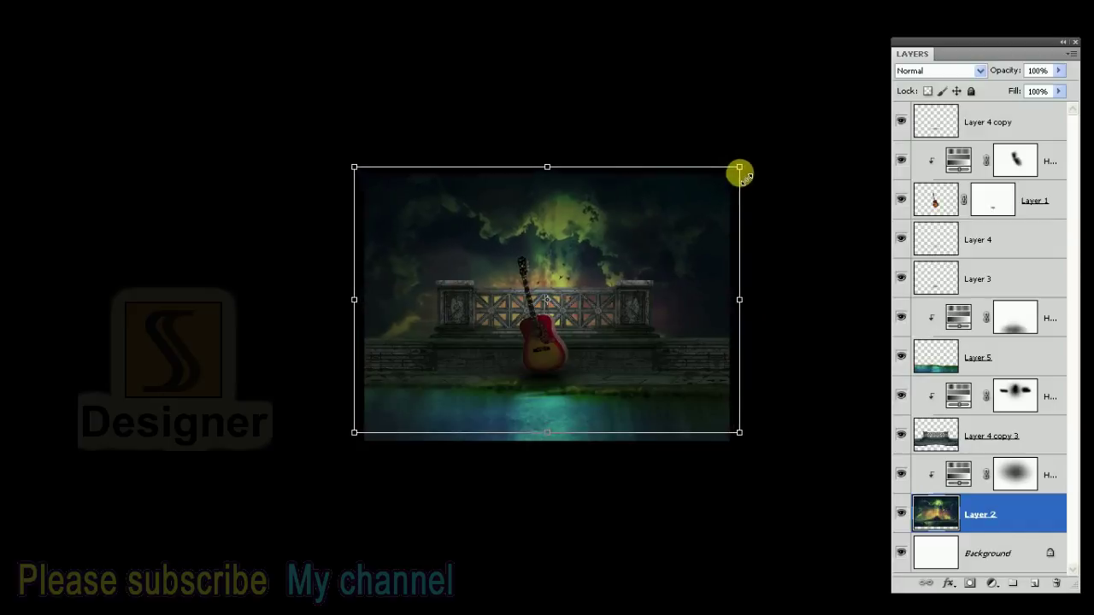
drag(696, 211, 696, 201)
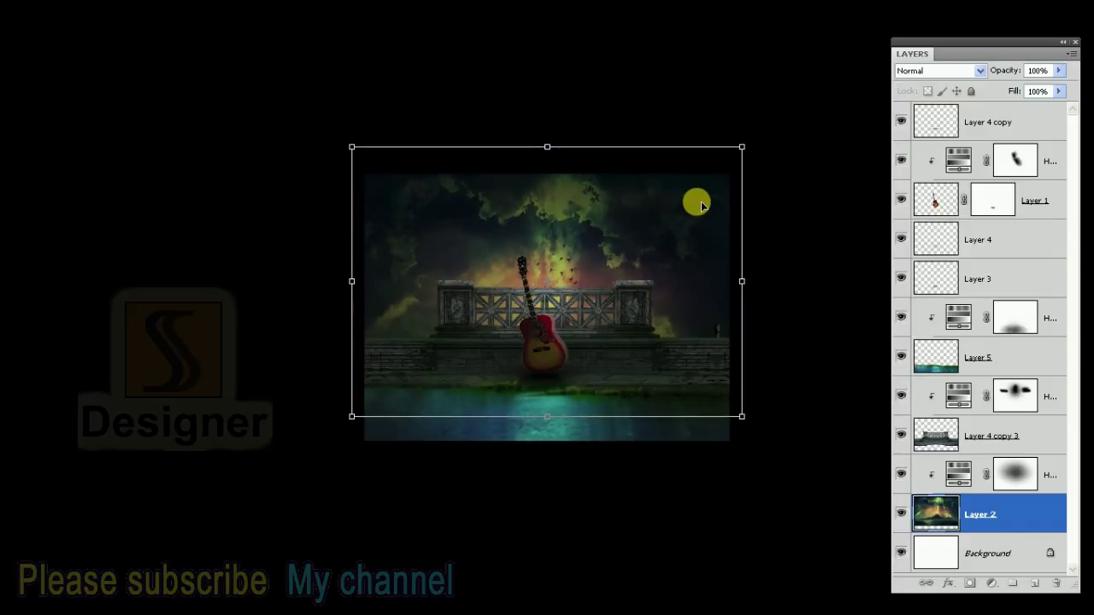
key(Return)
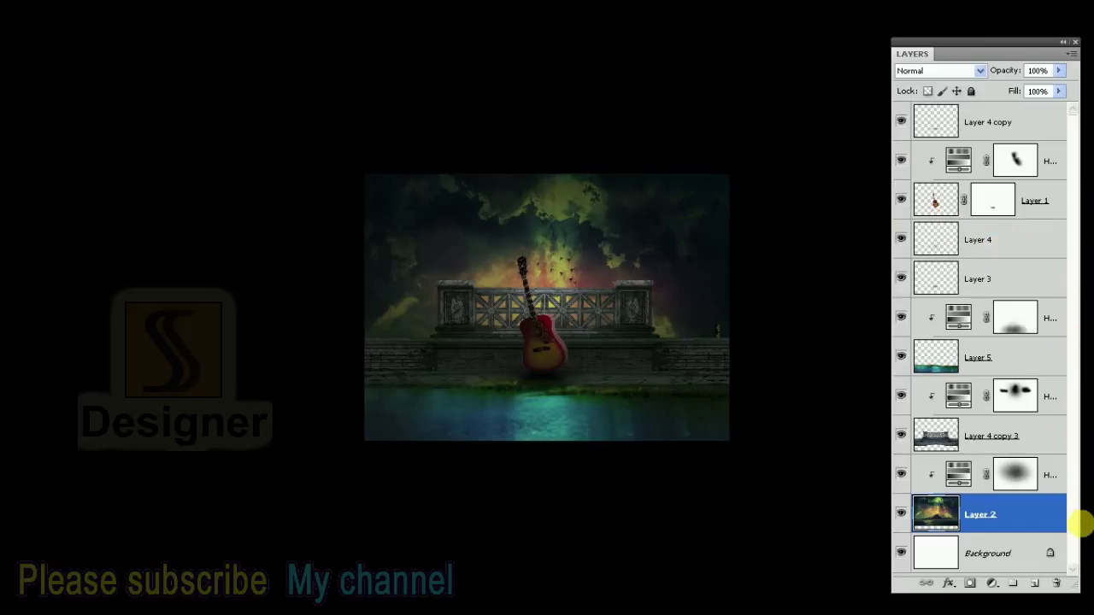
click(1037, 126)
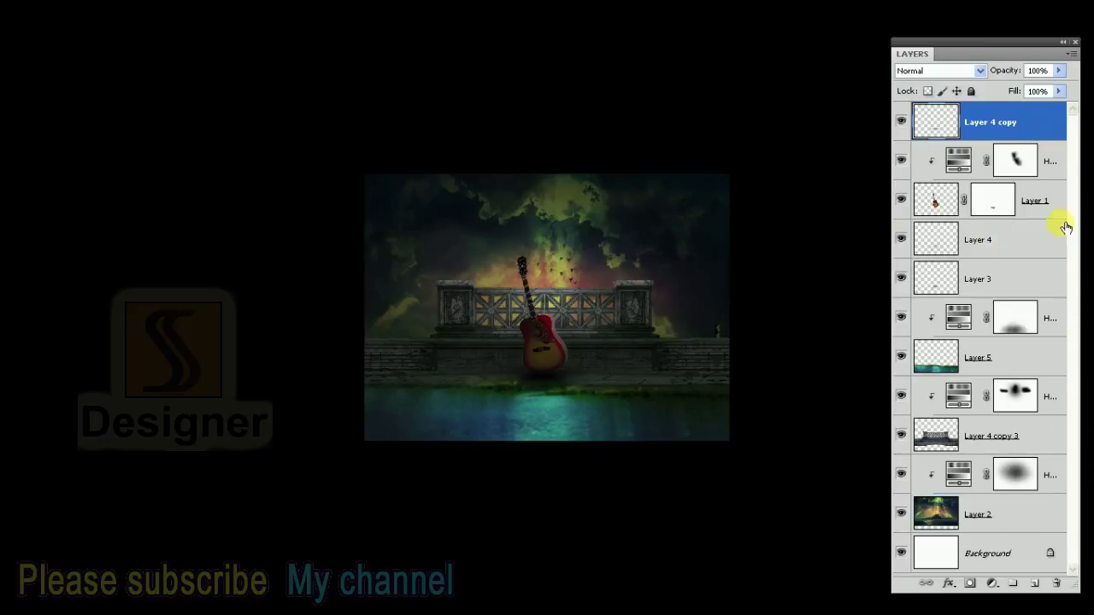
click(1034, 584)
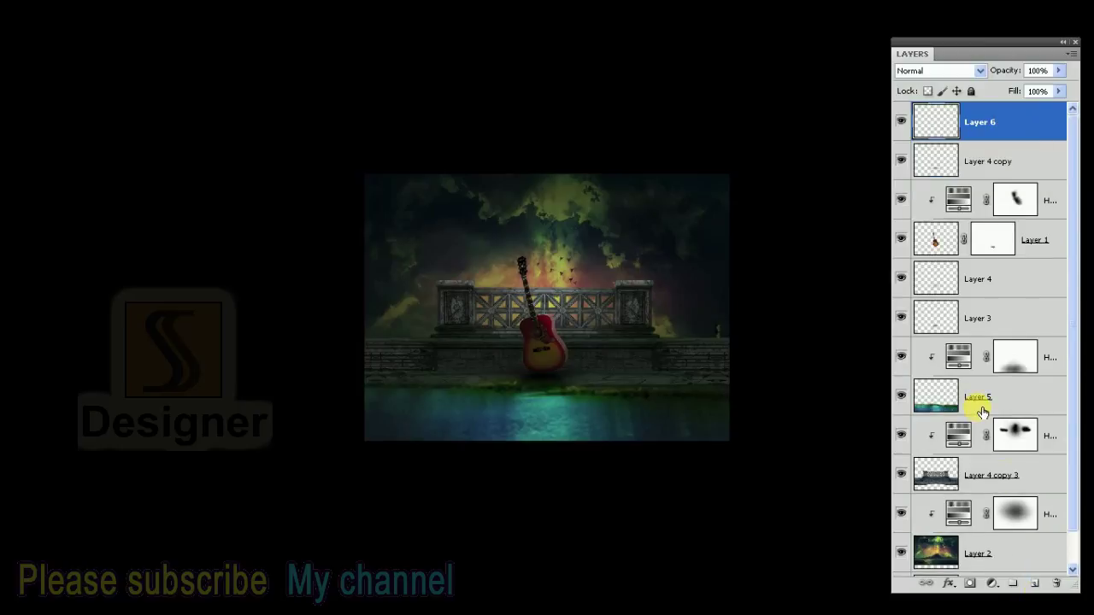
Stamp a merged copy onto Layer 6, rotate it 180°, flip it horizontally, and lower it below the balcony
key(ctrl+shift+alt+e)
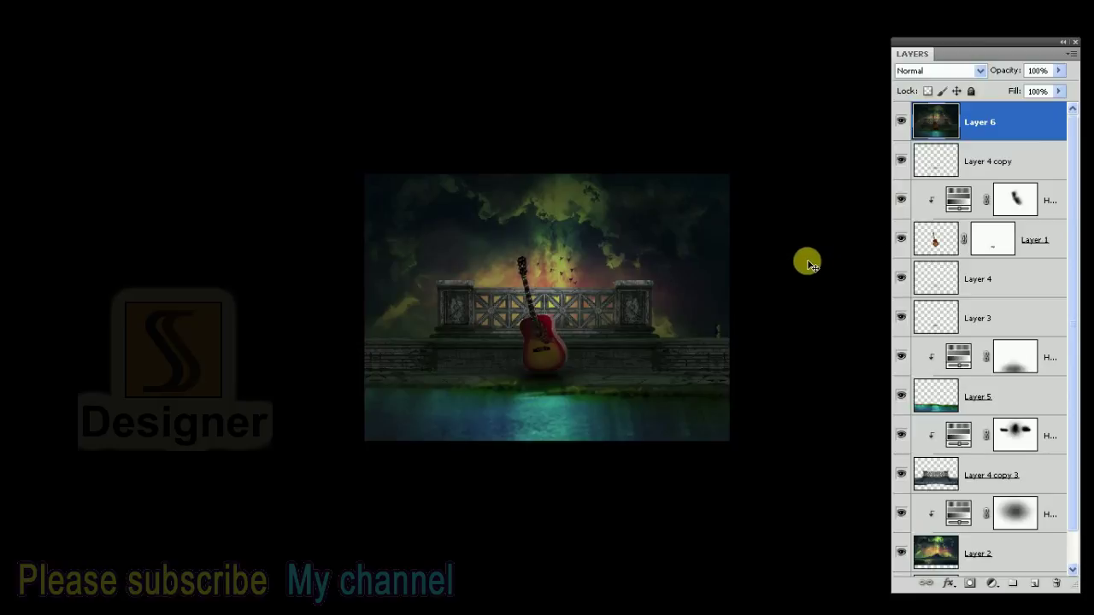
key(ctrl+t)
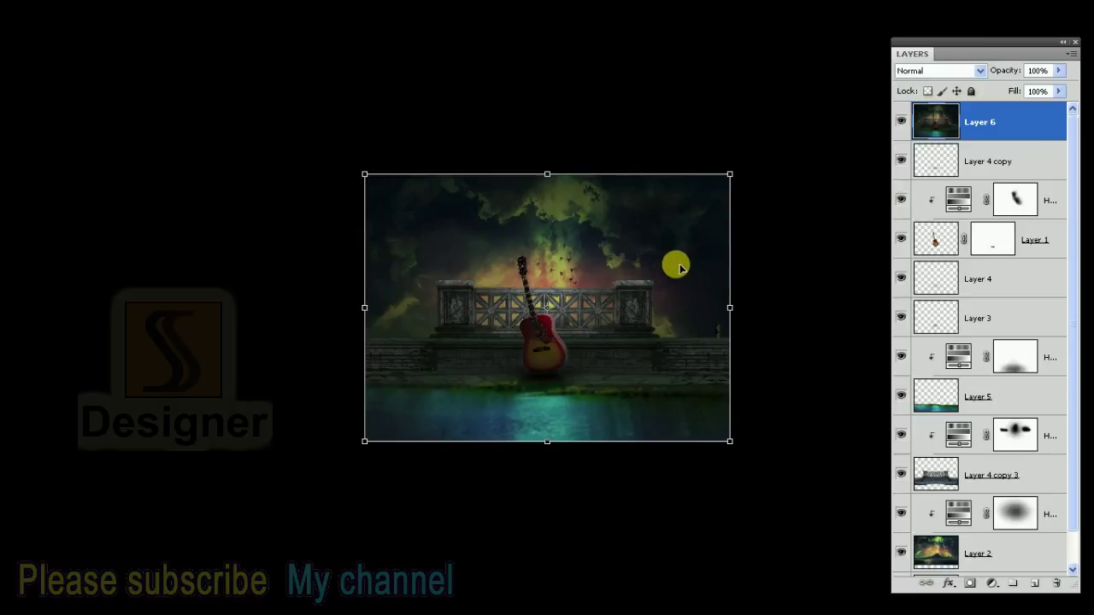
right_click(679, 267)
click(757, 394)
right_click(675, 265)
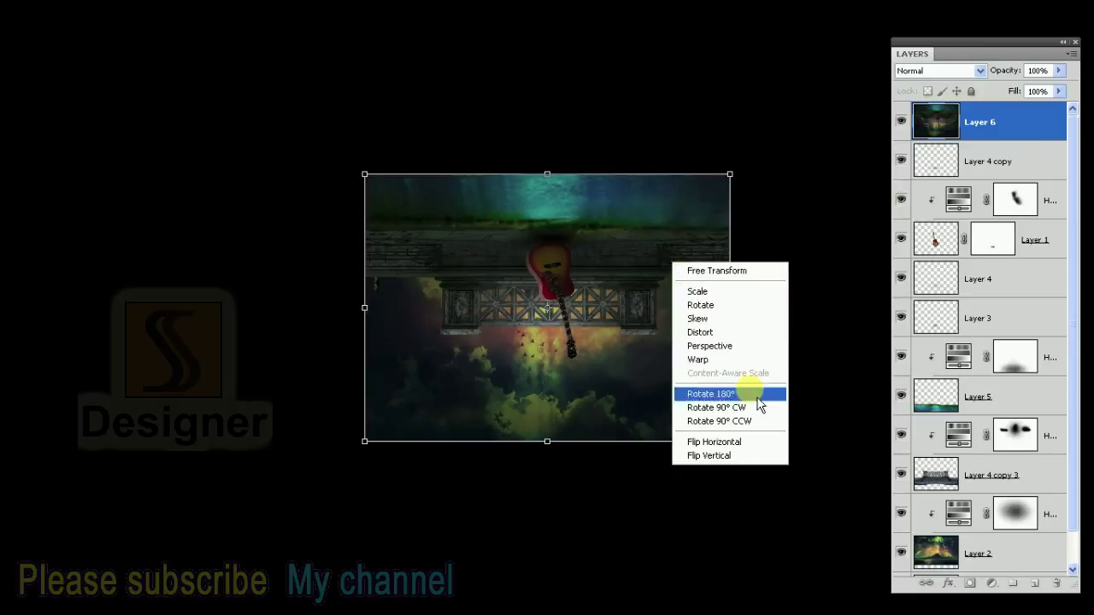
click(678, 444)
mouse_move(664, 244)
mouse_down()
mouse_move(671, 436)
mouse_move(671, 419)
mouse_up()
key(Return)
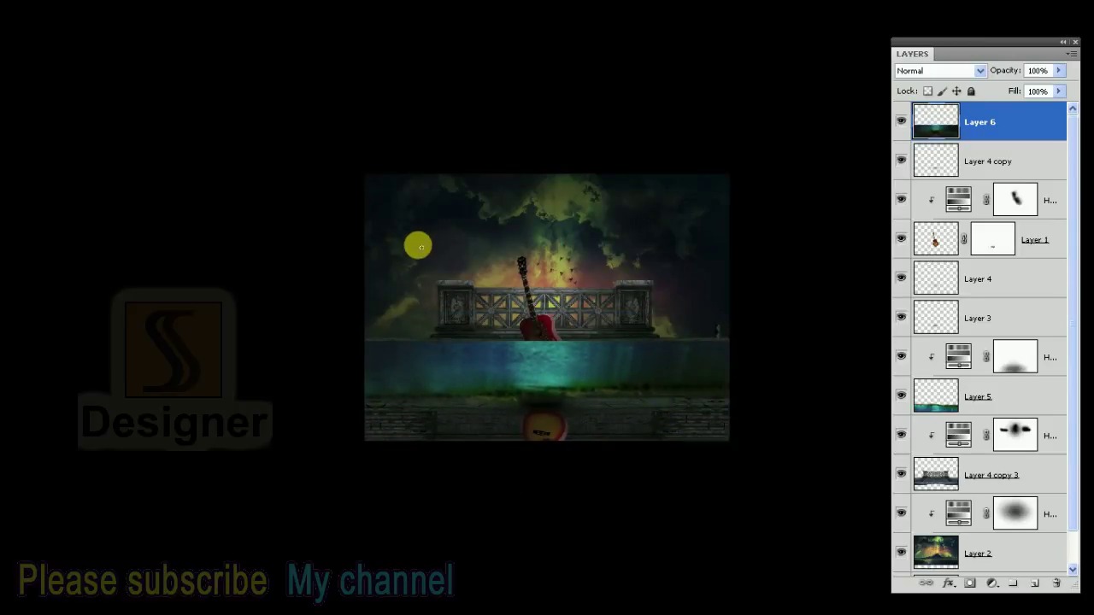
key(f)
click(21, 282)
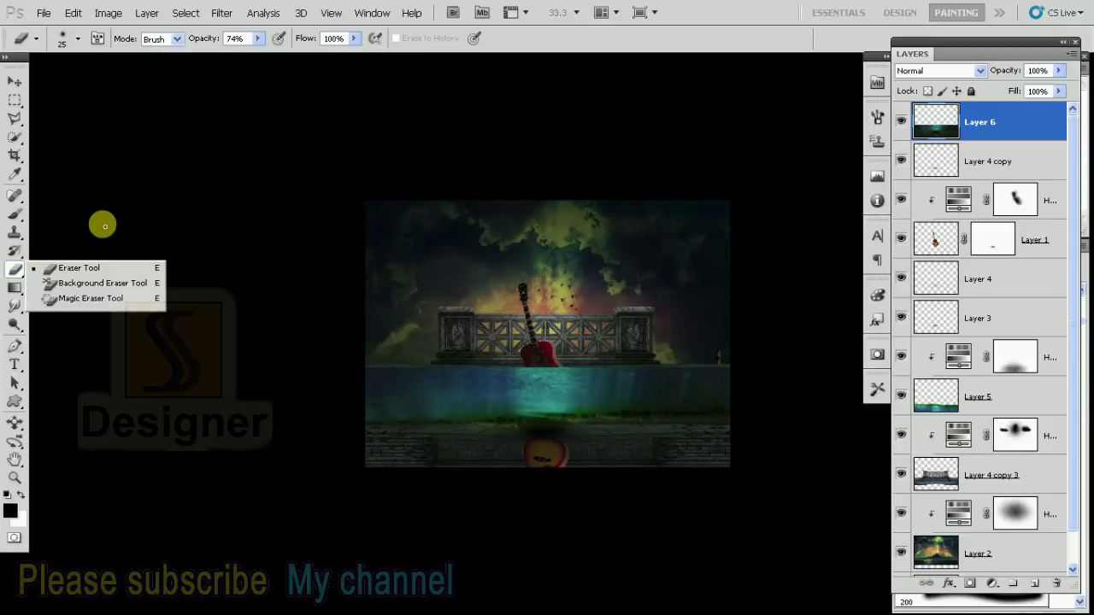
Select a wide rectangular band across the water and feather it by 15 px
drag(14, 100, 55, 100)
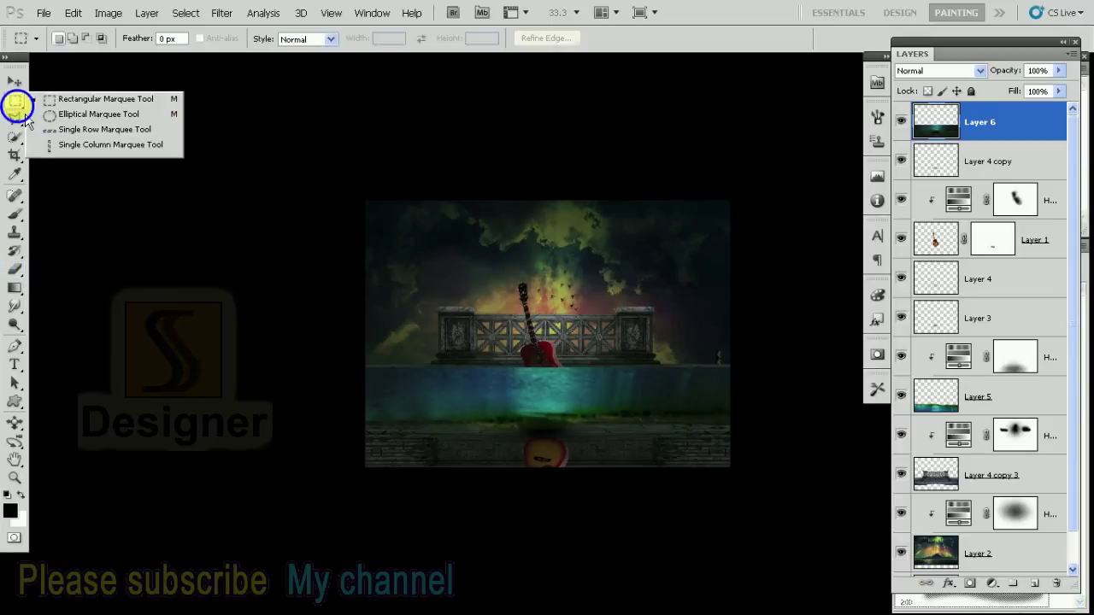
drag(362, 243, 787, 414)
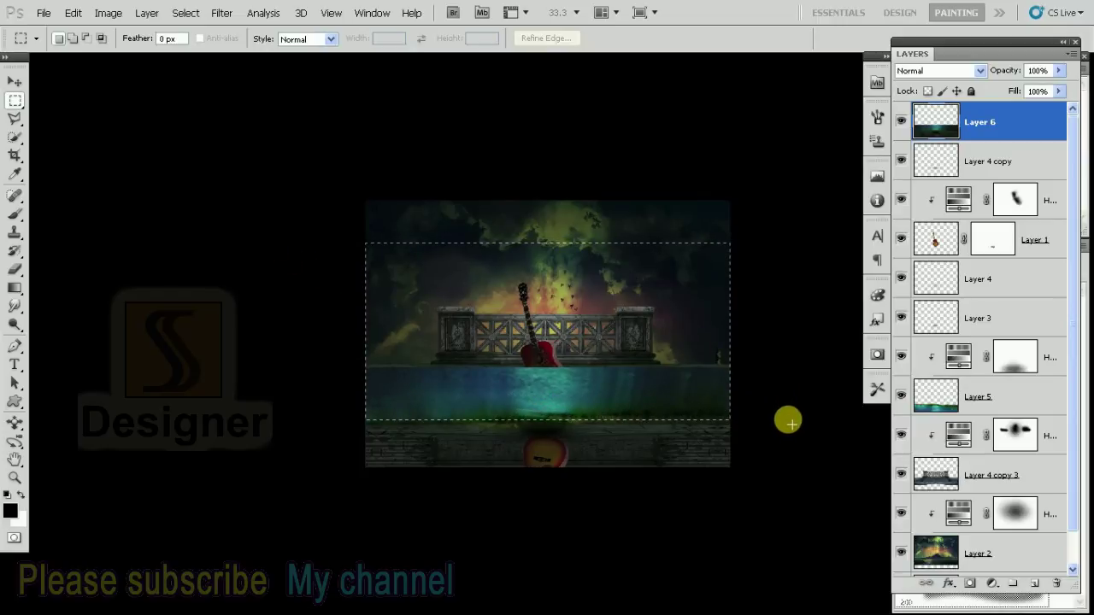
drag(786, 416, 784, 419)
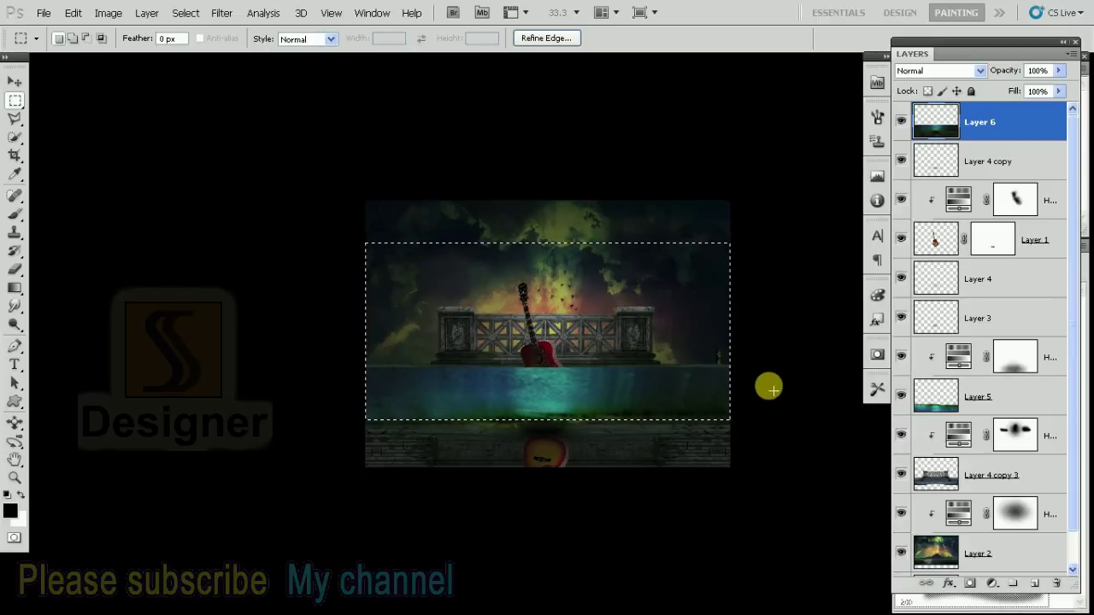
right_click(595, 317)
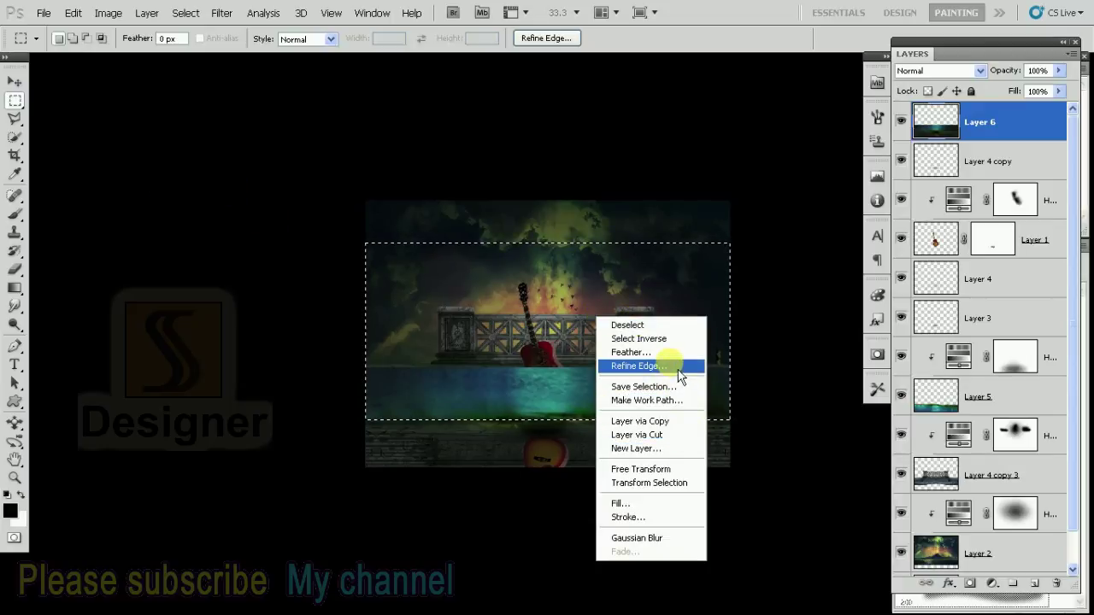
click(688, 353)
text(5)
key(Return)
Delete the feathered band from Layer 6 and deselect
key(Delete)
key(ctrl+d)
key(ctrl+0)
key(v)
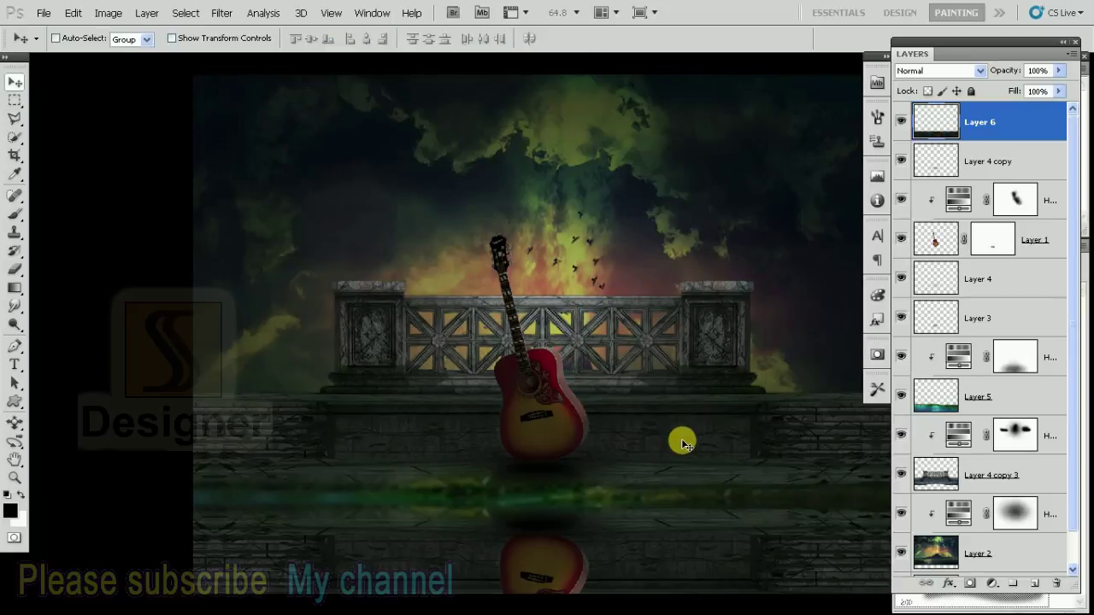
key(ctrl+minus)
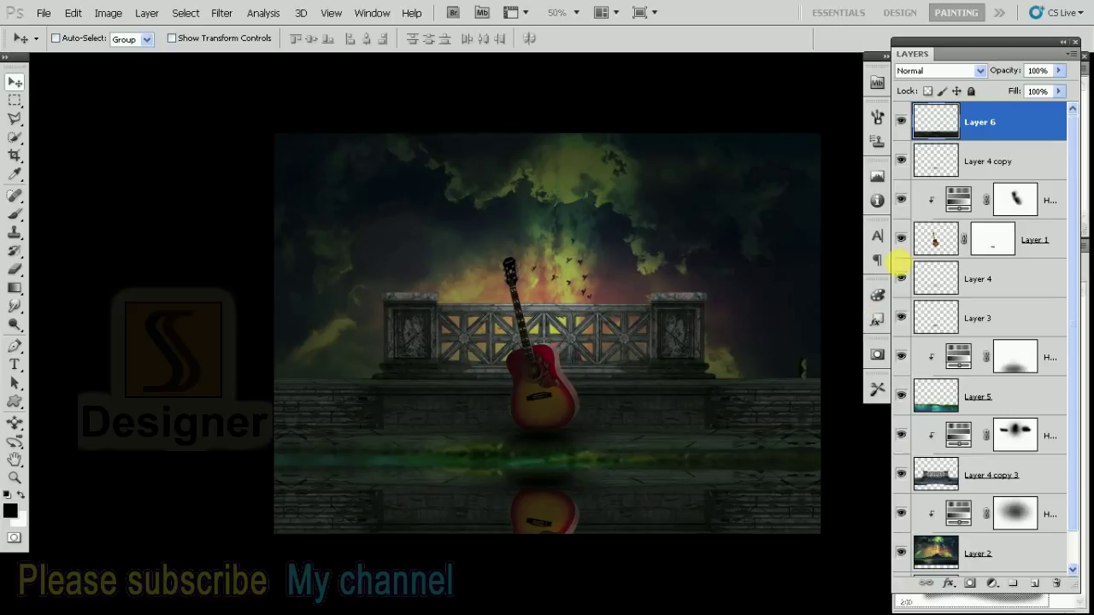
Lower Layer 6's opacity and set its blend mode to Hard Light after trying Soft Light
click(1057, 70)
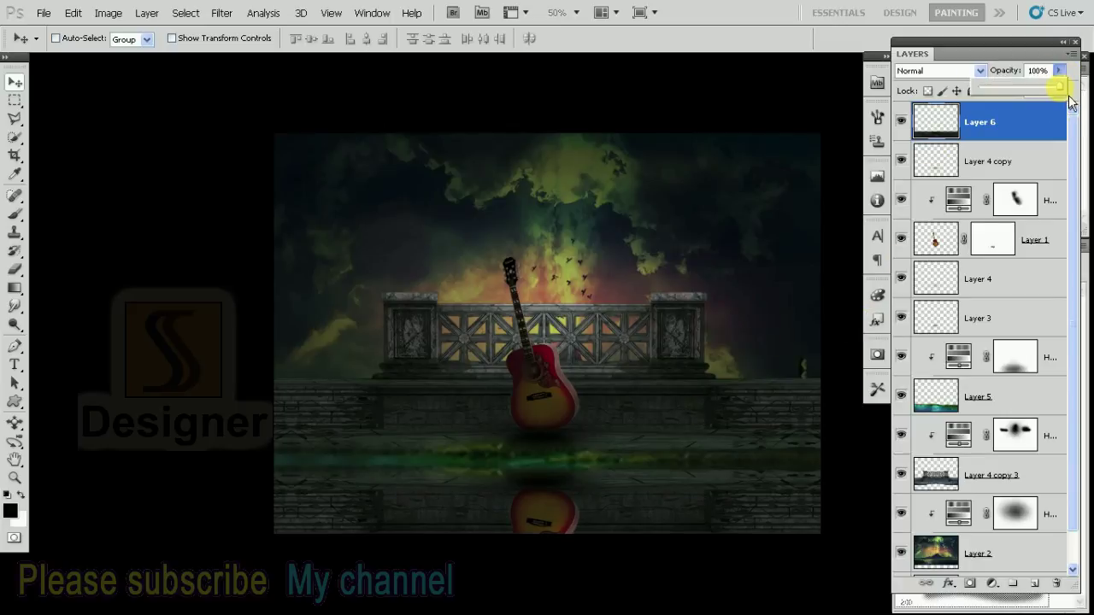
drag(1050, 103, 1045, 100)
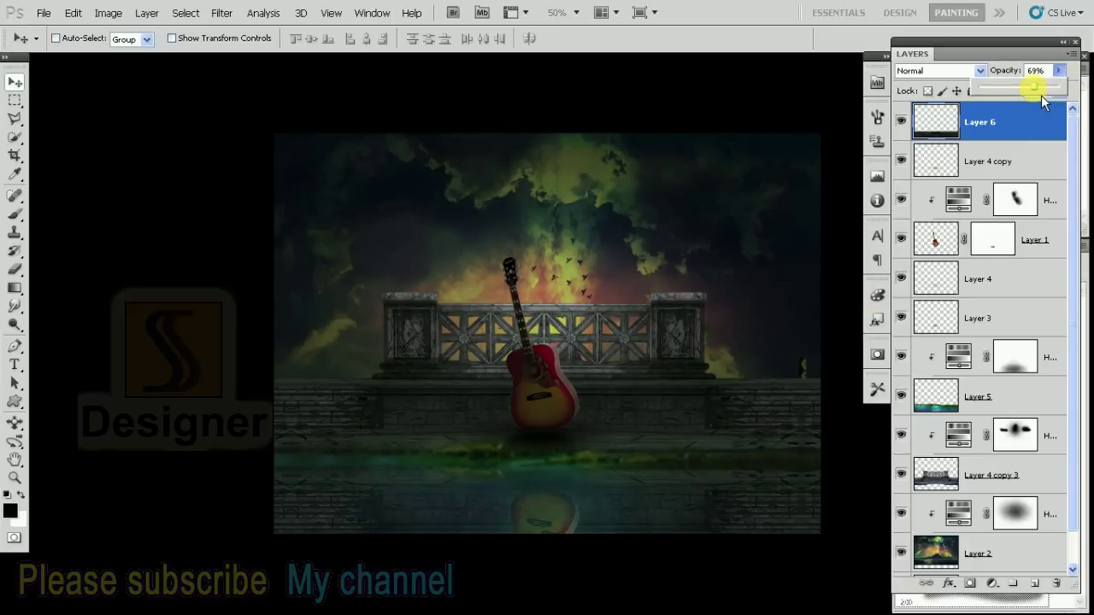
scroll(735, 264, down, 1)
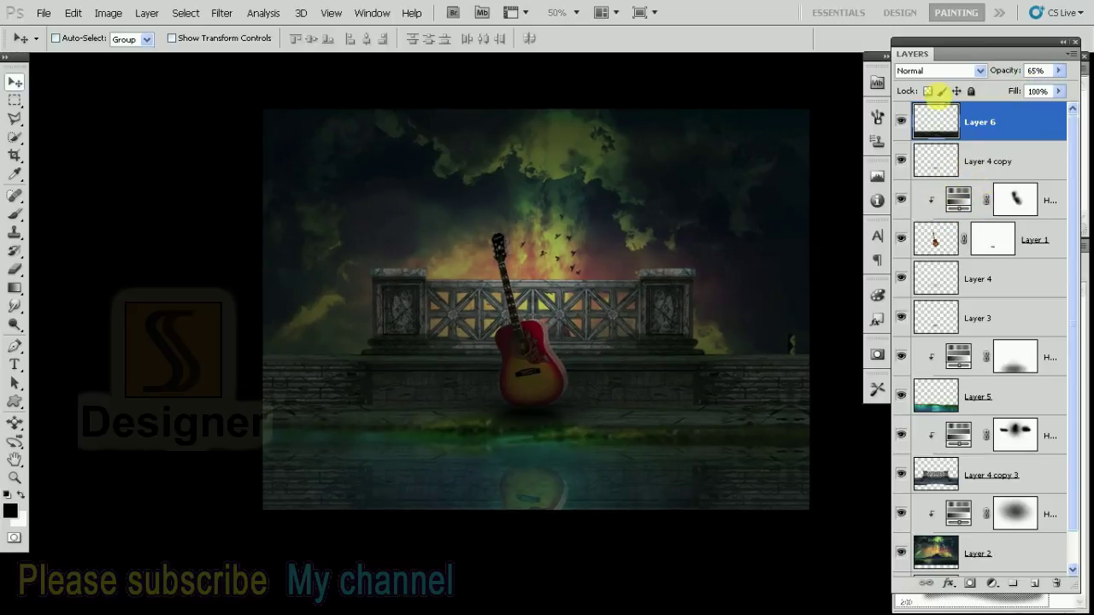
click(938, 71)
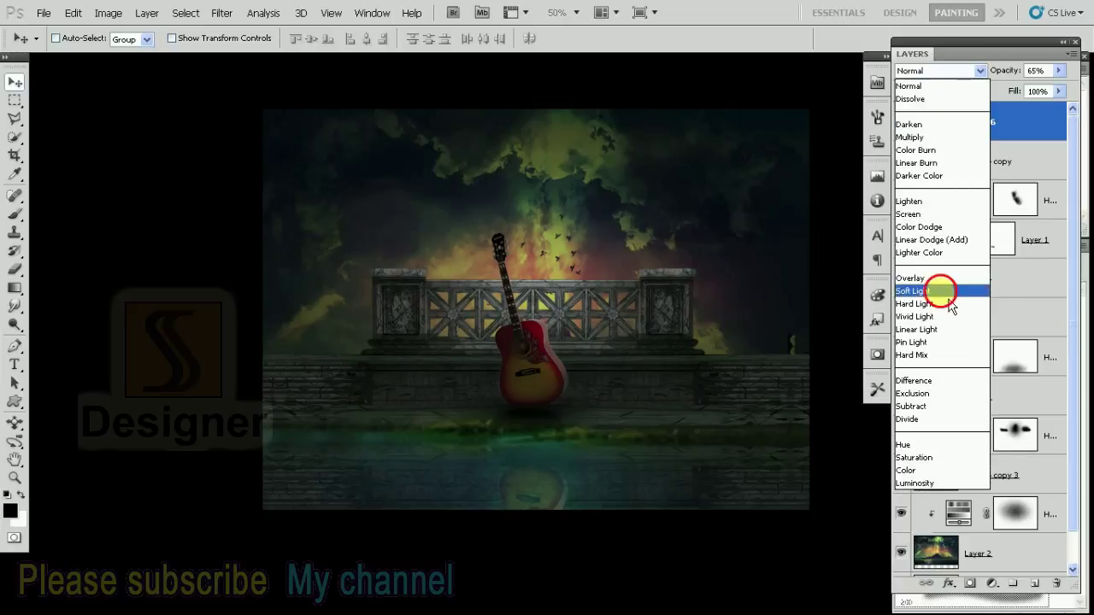
click(949, 292)
click(938, 71)
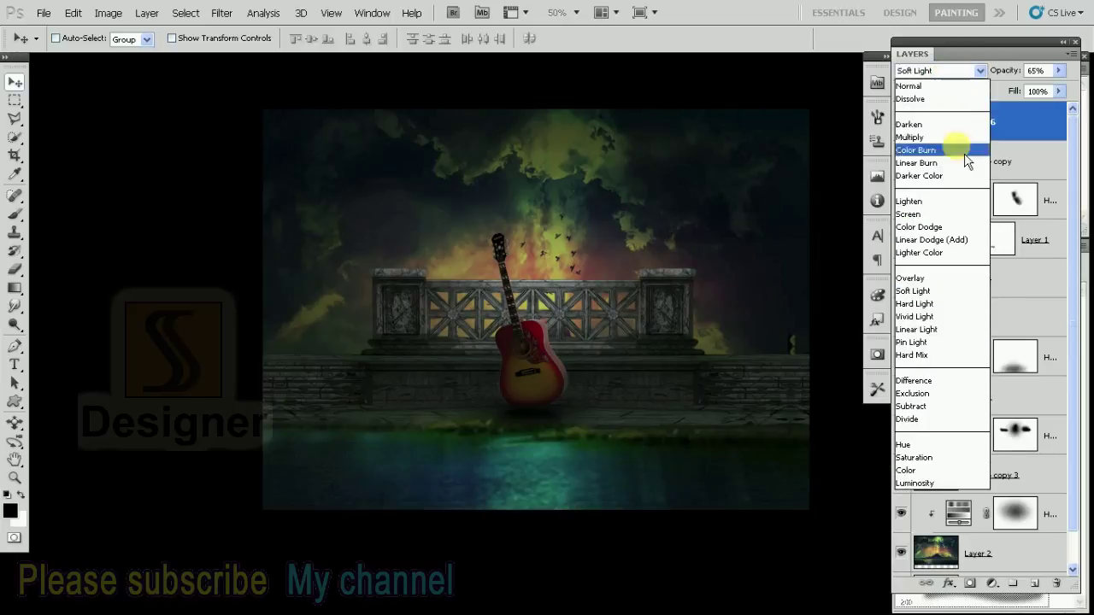
click(963, 309)
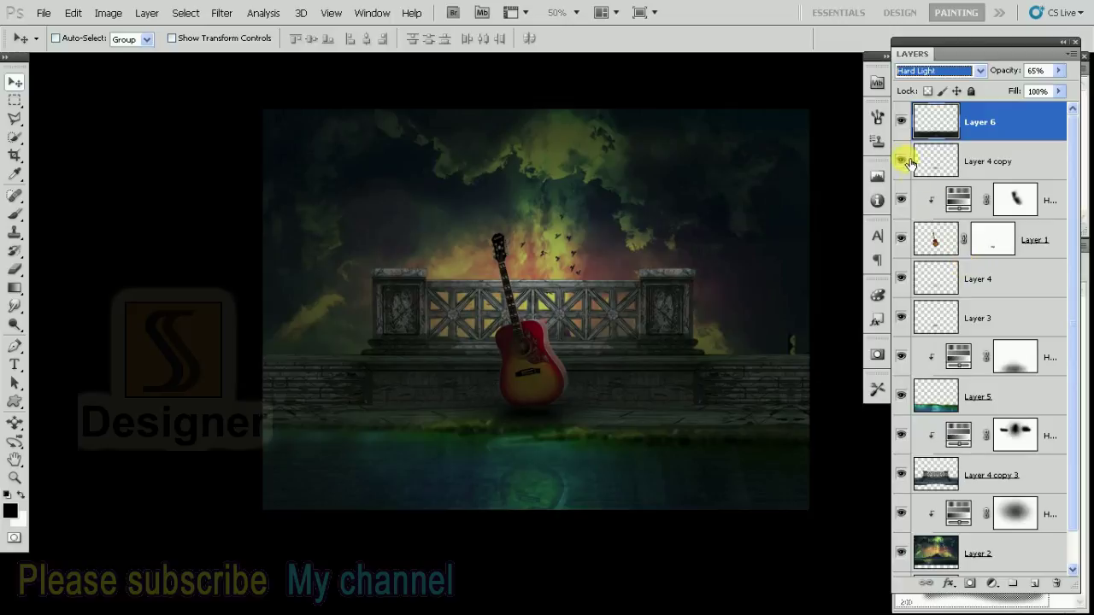
click(902, 123)
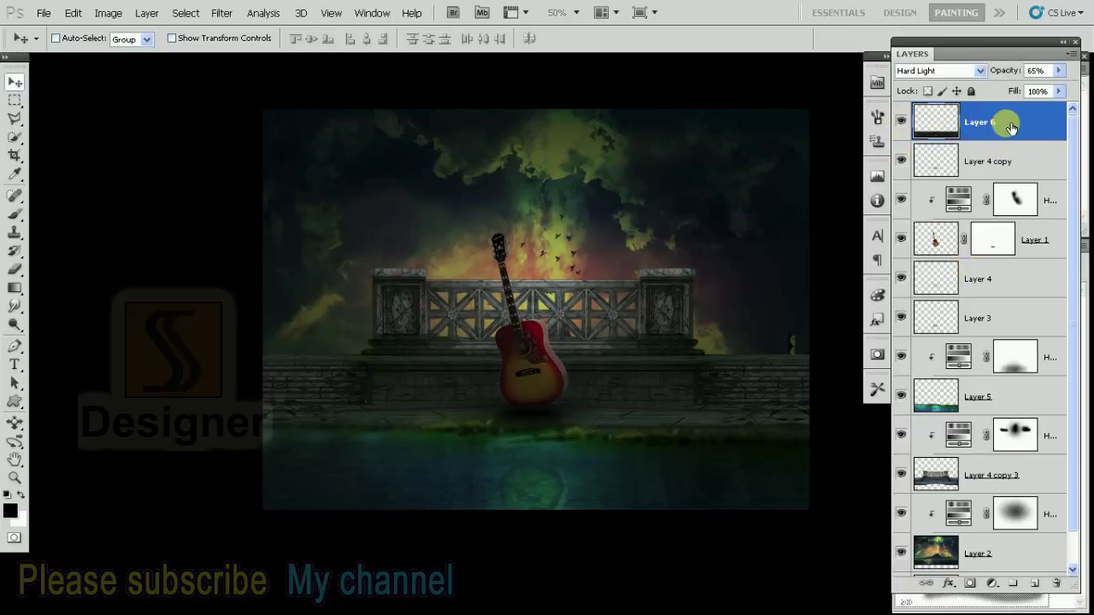
key(alt+v)
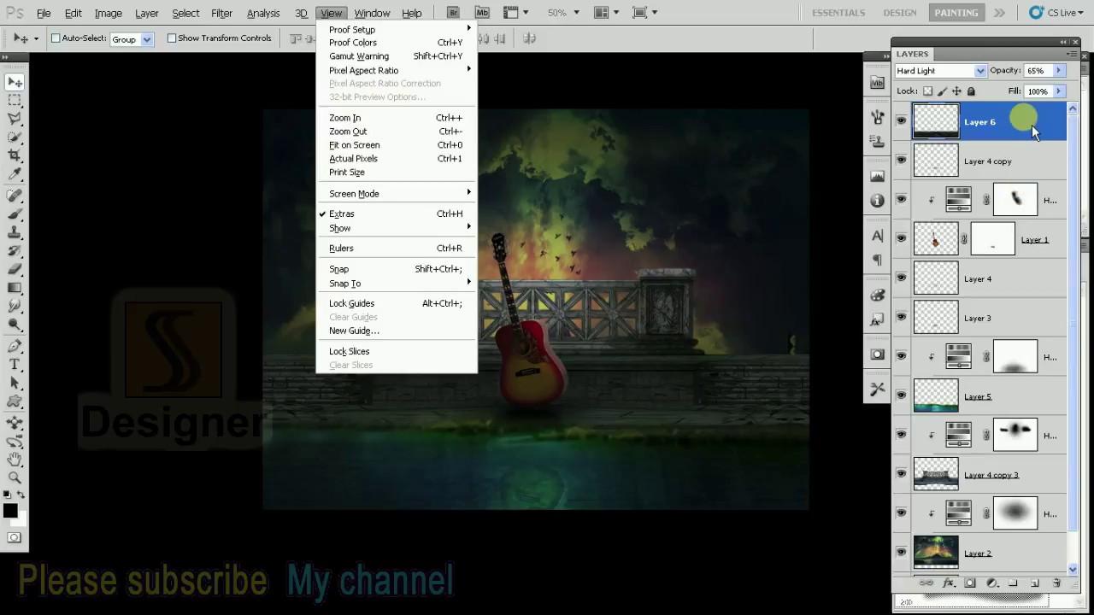
Settle Layer 6's opacity at about 70%
click(1058, 70)
drag(1070, 97, 1071, 97)
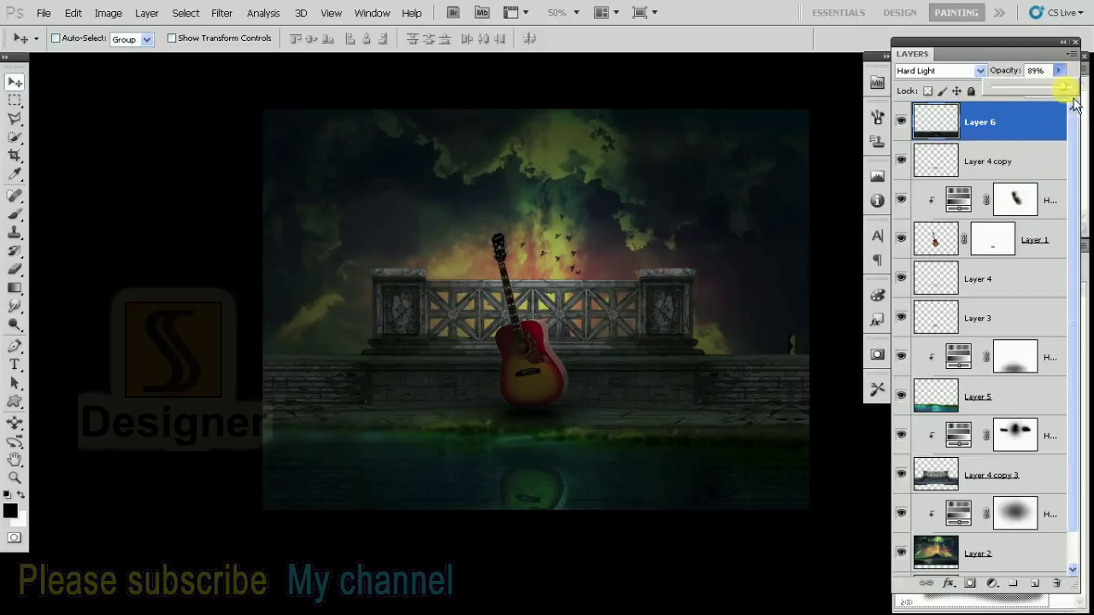
drag(1064, 102, 1062, 102)
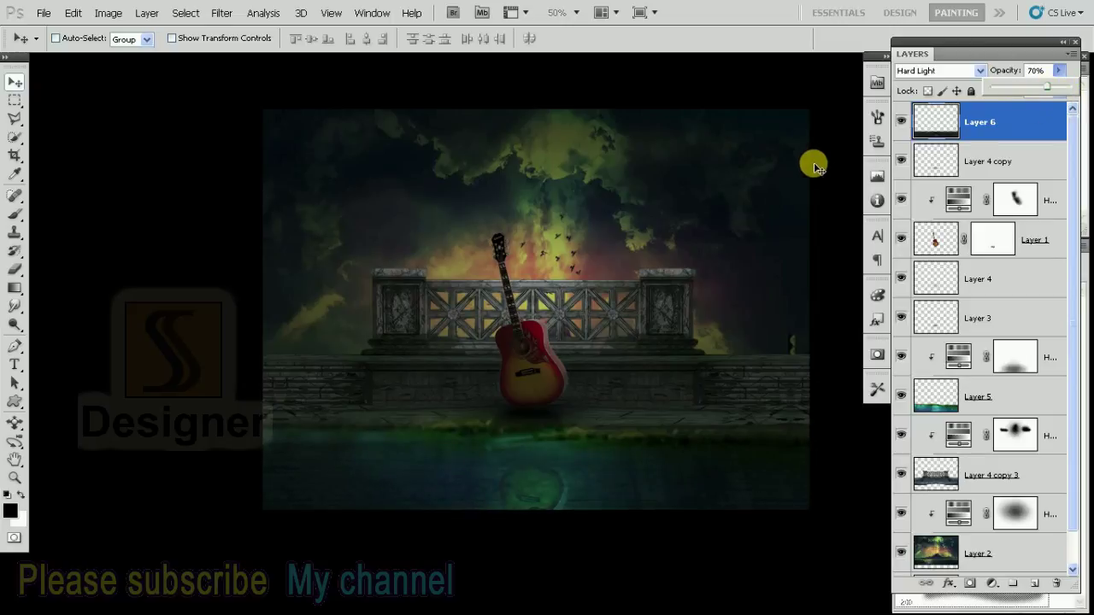
key(ctrl+minus)
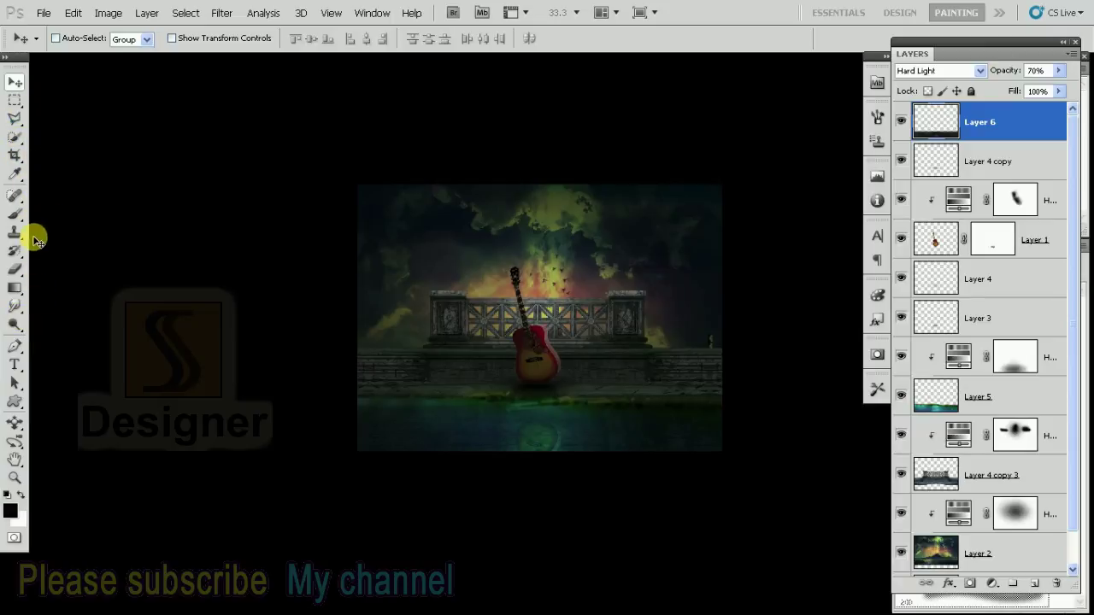
Crop outward to extend the canvas above the sky and below the water
click(15, 155)
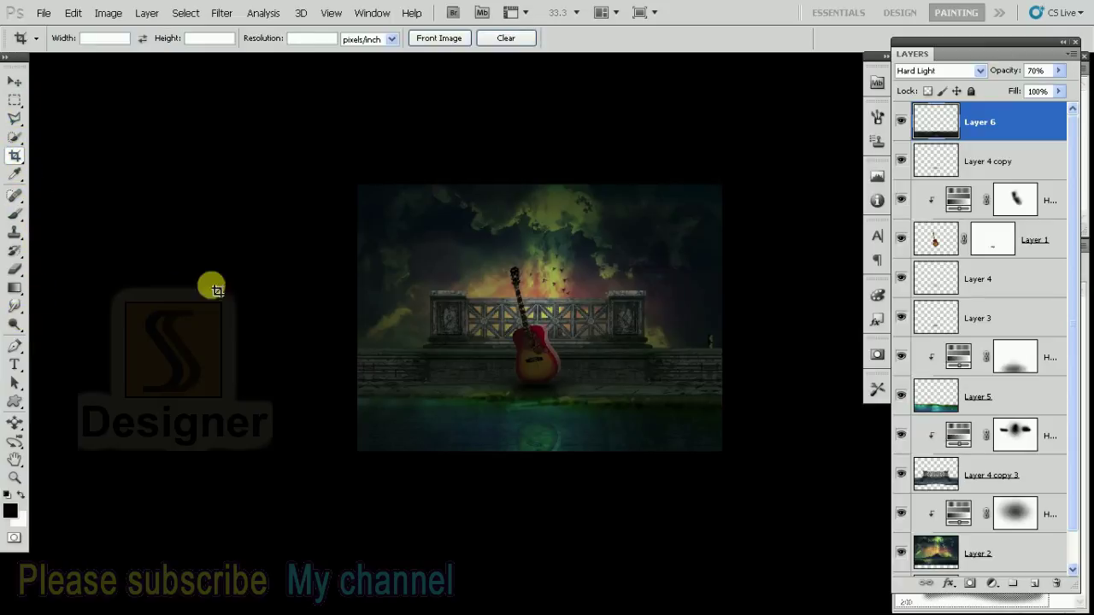
key(ctrl+minus)
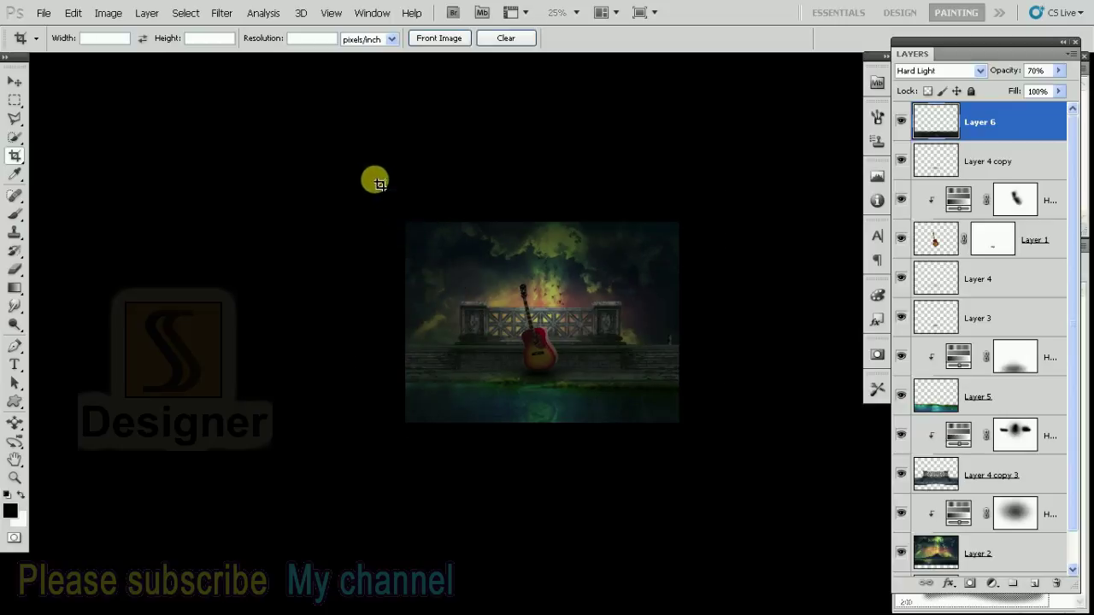
drag(367, 178, 737, 534)
drag(542, 422, 541, 472)
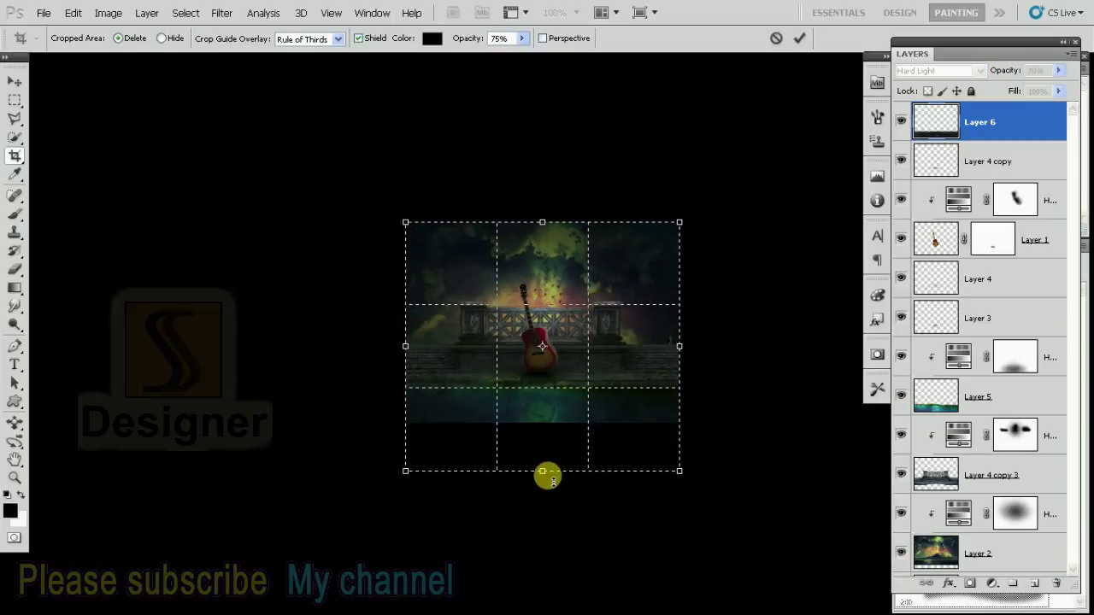
drag(547, 225, 553, 190)
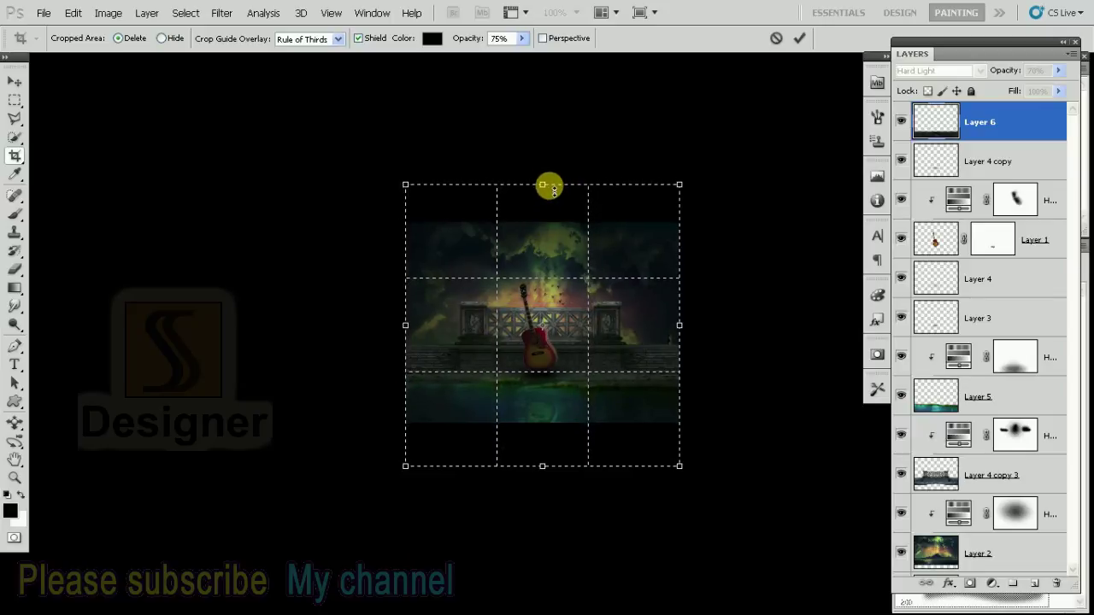
key(Return)
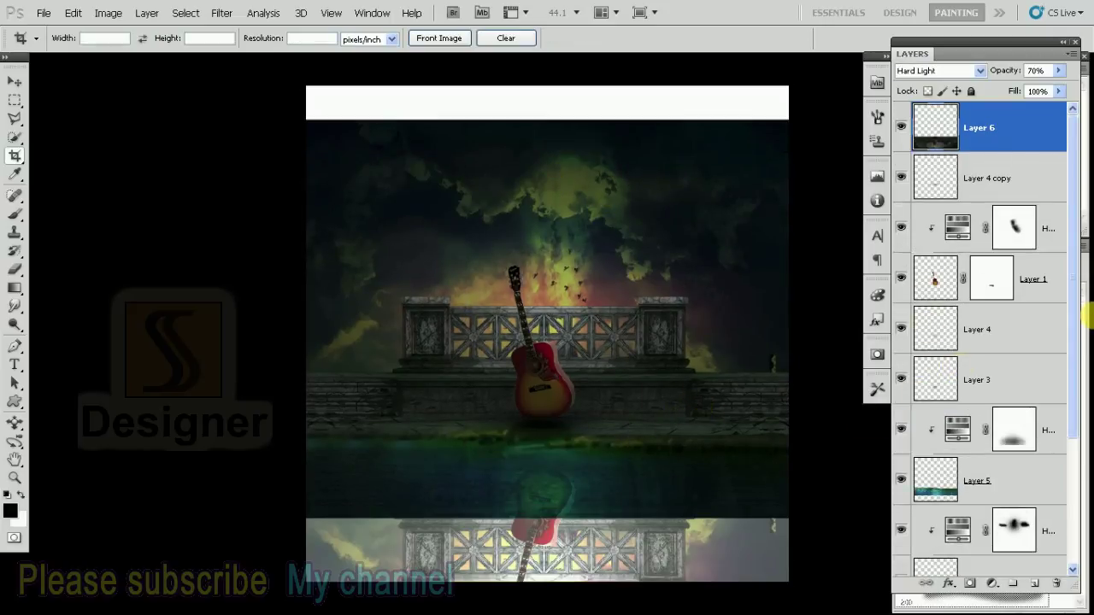
Stretch Layer 5's water and its Hue/Saturation layer to about 155% height, reaching the canvas bottom
drag(1082, 266, 1067, 501)
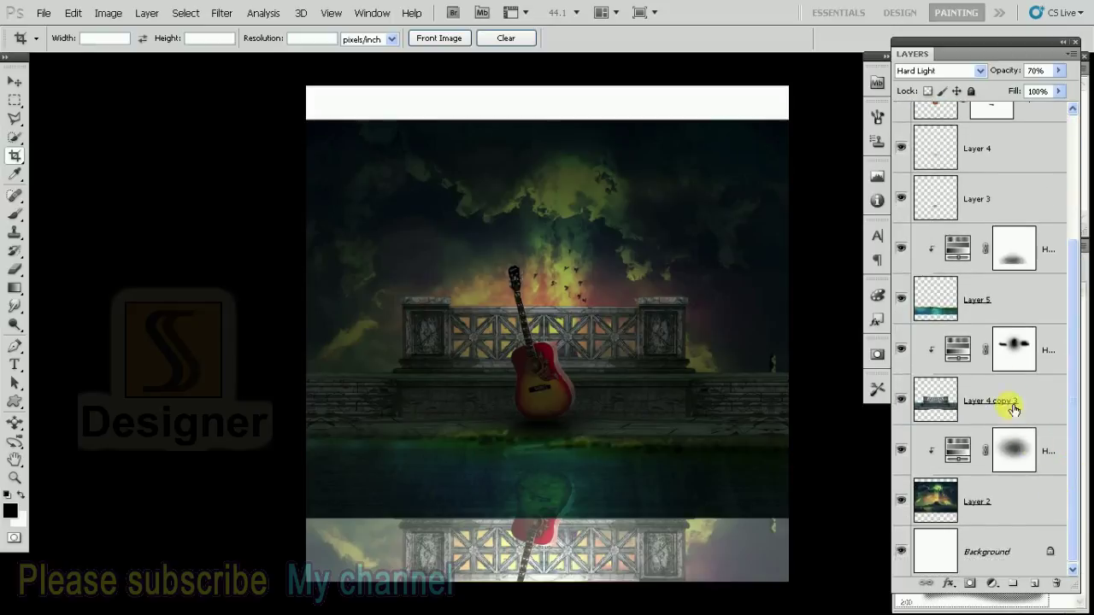
click(987, 317)
key(ctrl+minus)
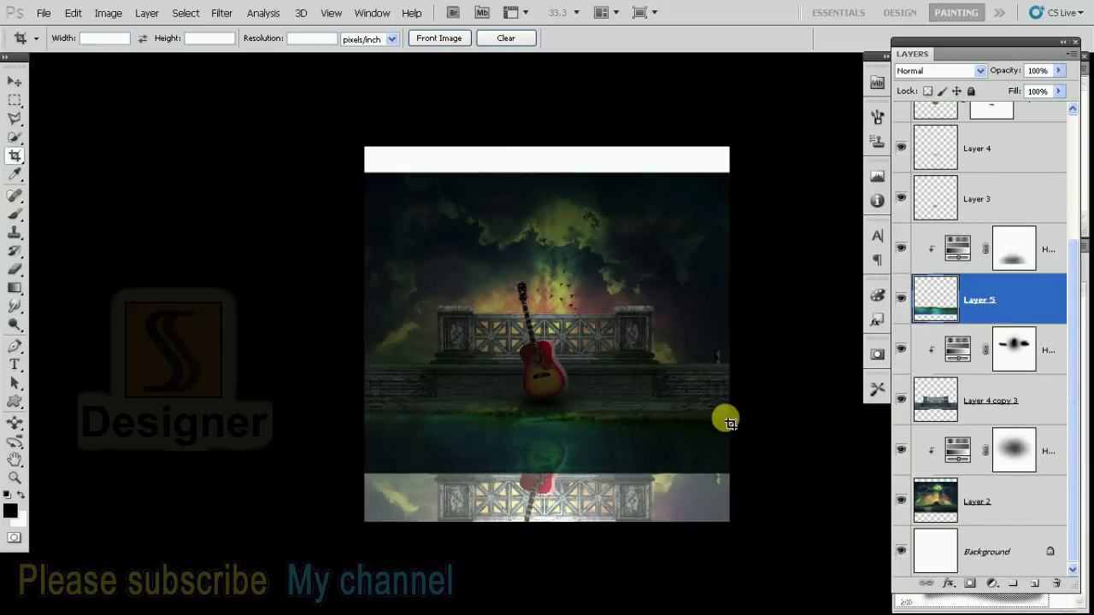
key(v)
shift+click(1049, 259)
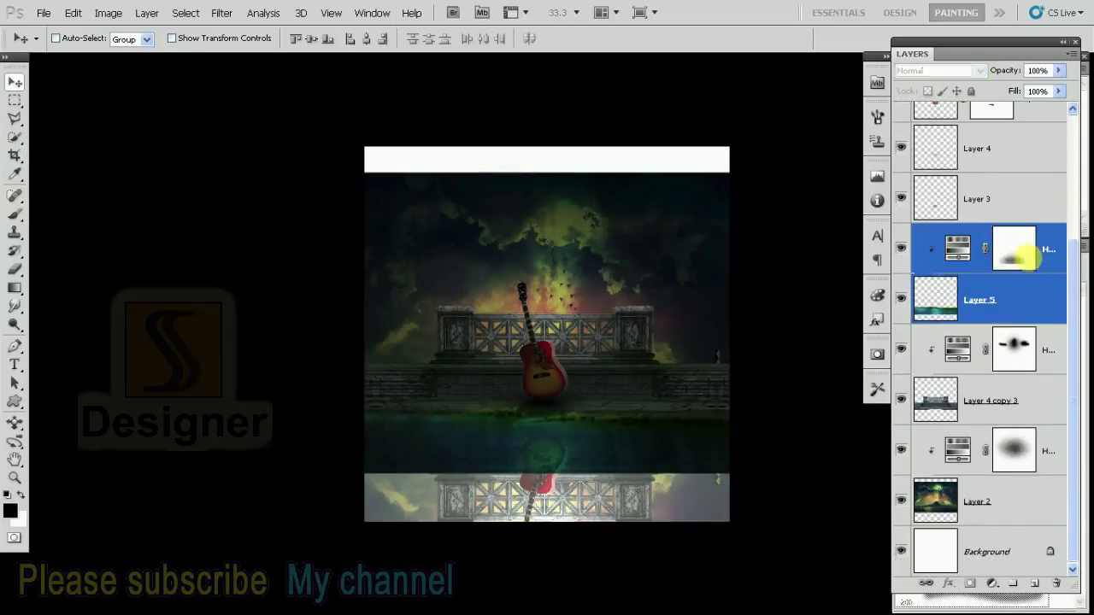
key(ctrl+t)
mouse_move(552, 483)
mouse_down()
mouse_move(554, 547)
mouse_move(557, 530)
mouse_up()
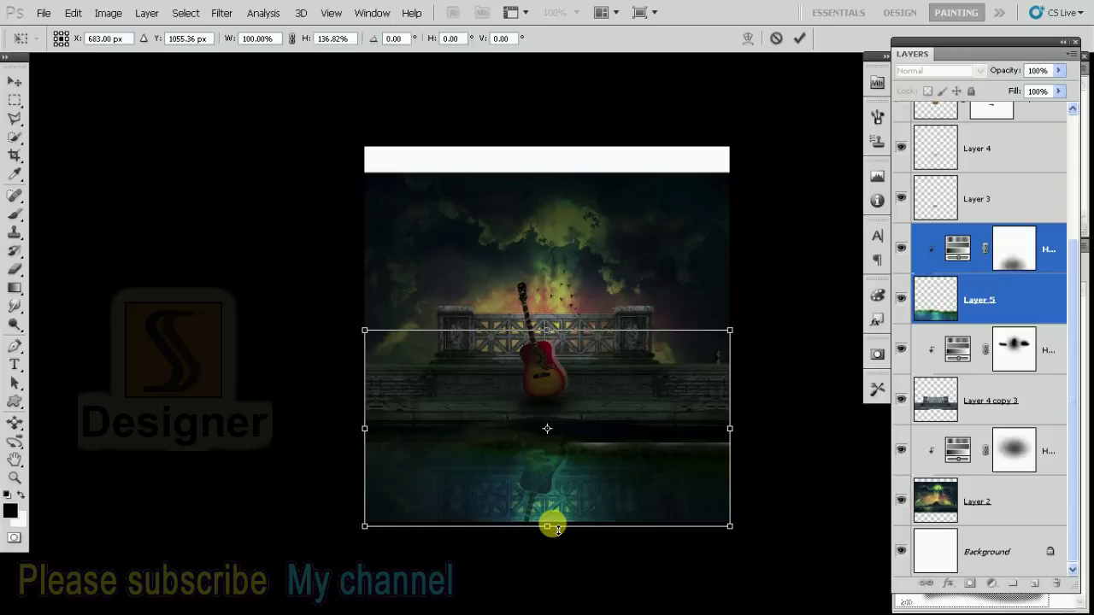
drag(551, 330, 562, 303)
key(Return)
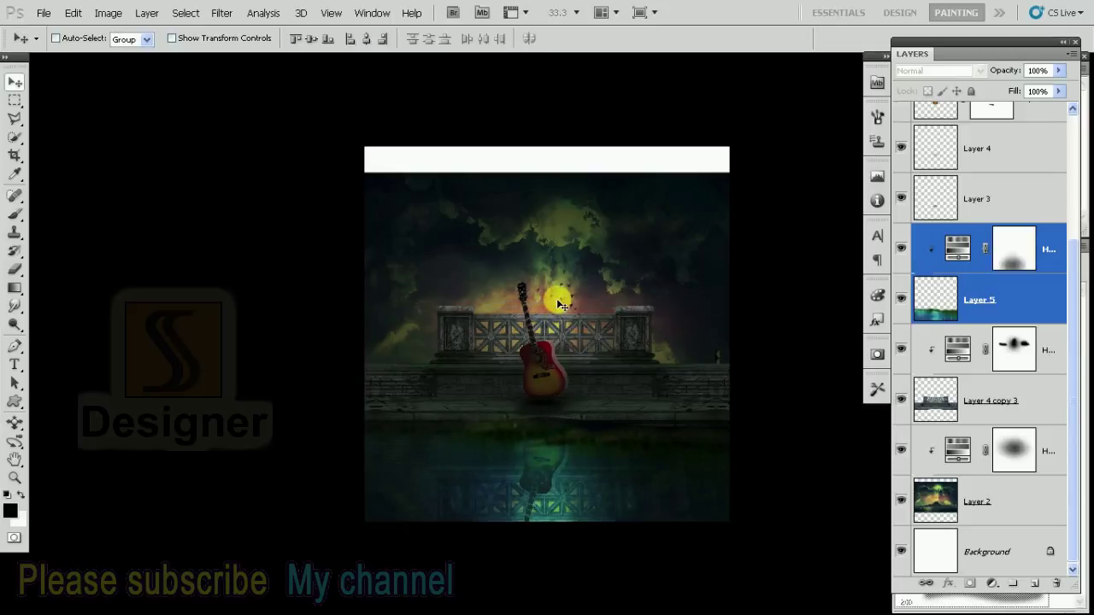
click(901, 300)
click(901, 300)
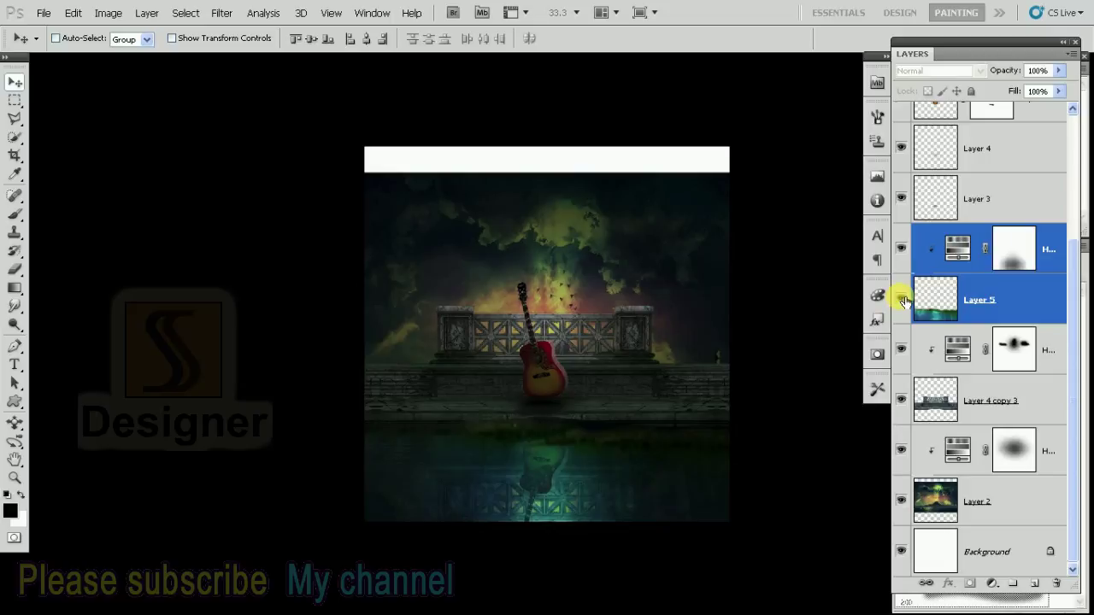
click(1010, 299)
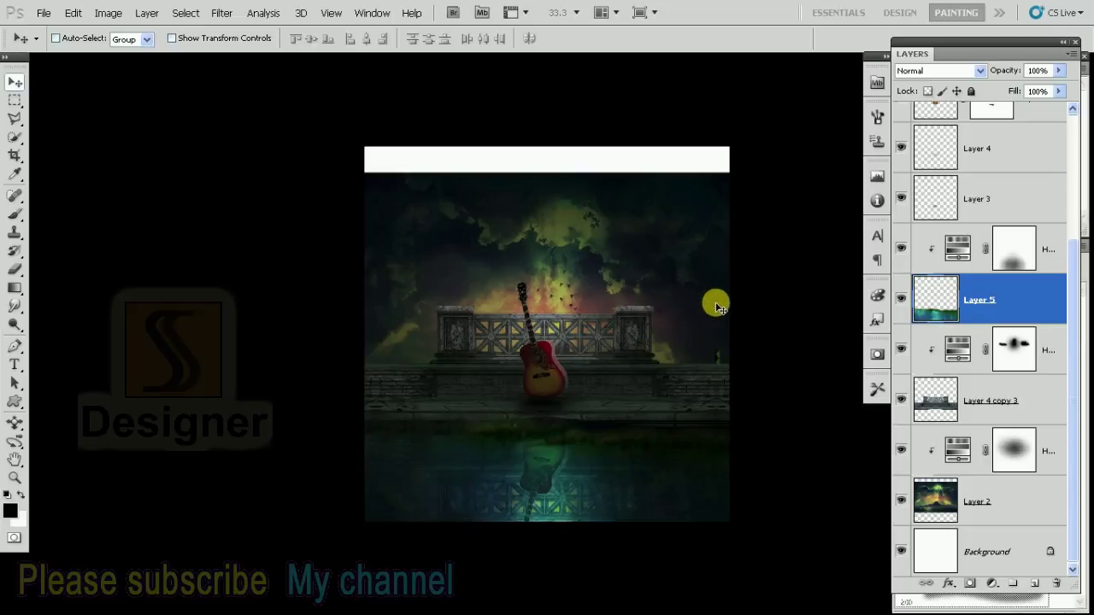
click(1037, 512)
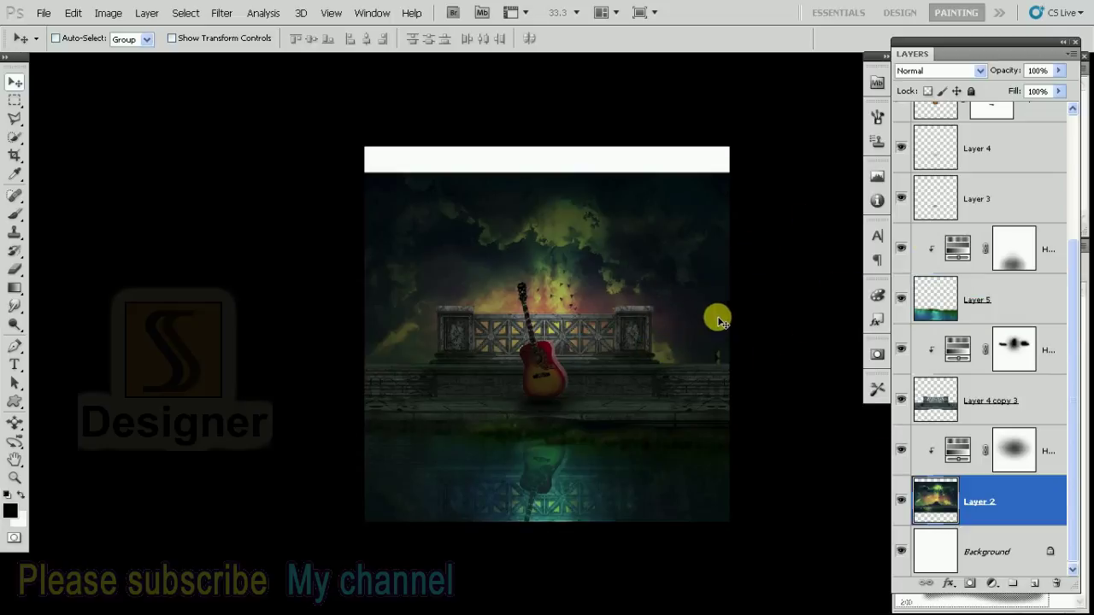
Scale the Layer 2 scene to about 108% × 110%, raising its top edge over the white strip
key(ctrl+t)
drag(734, 177, 732, 166)
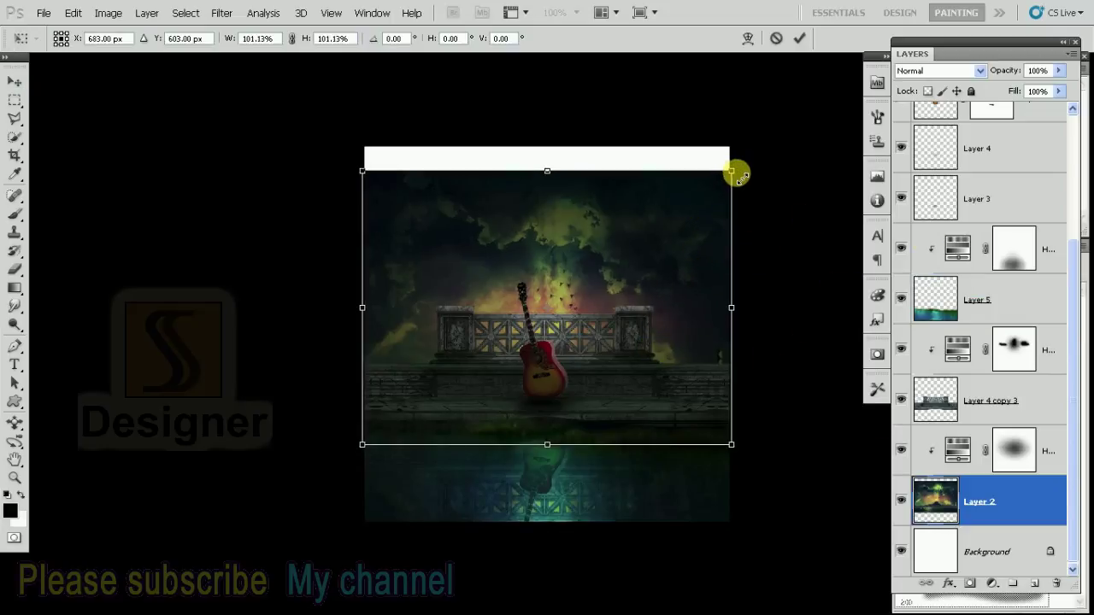
drag(654, 207, 669, 187)
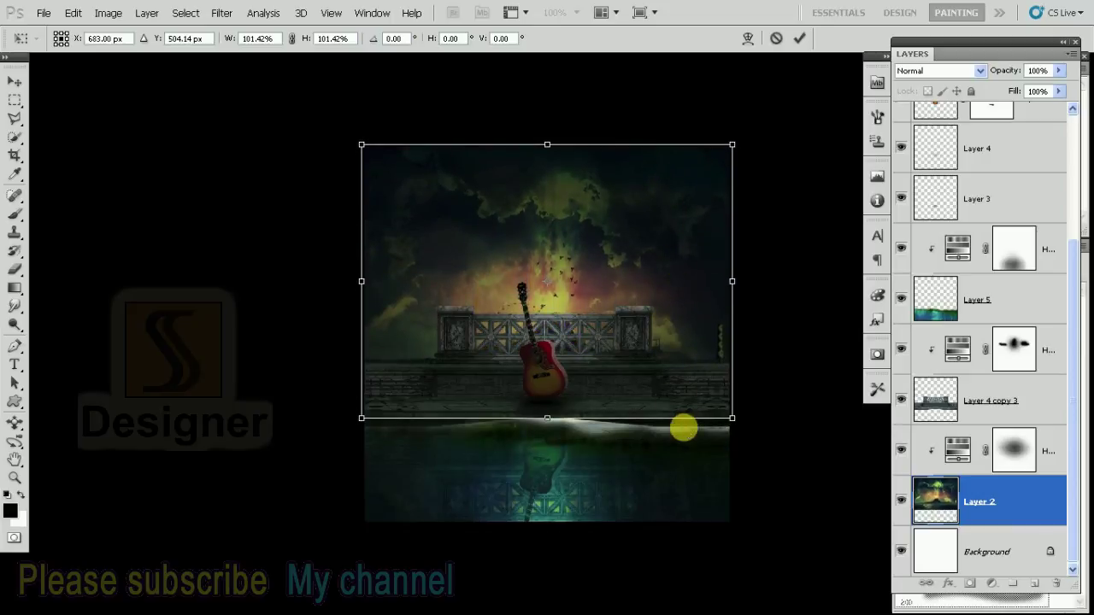
drag(686, 428, 686, 453)
drag(733, 171, 740, 164)
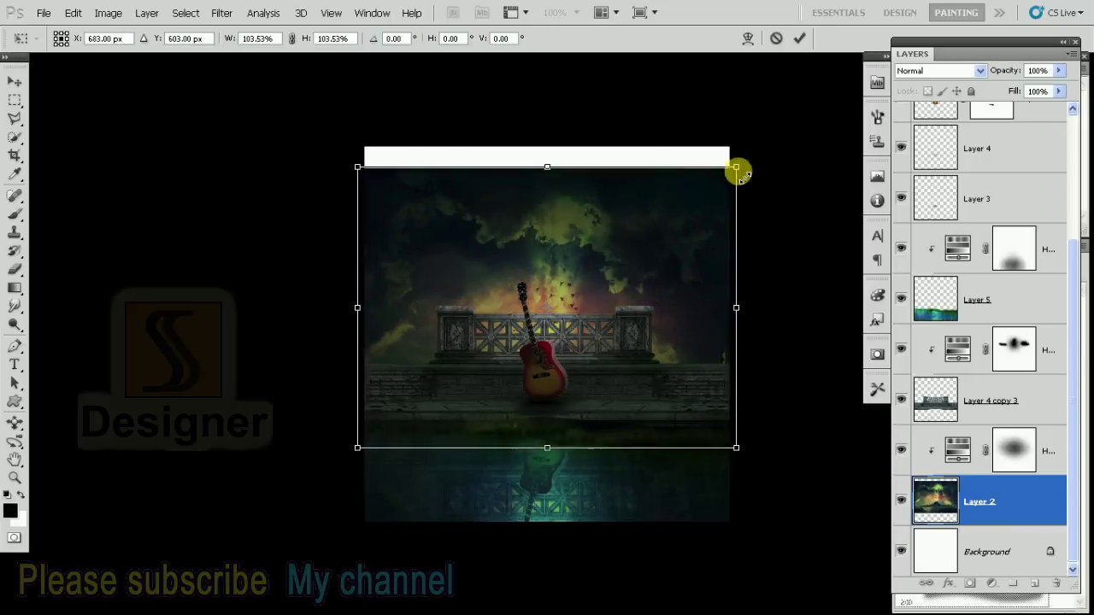
mouse_move(716, 168)
mouse_down()
mouse_move(713, 156)
mouse_move(744, 158)
mouse_up()
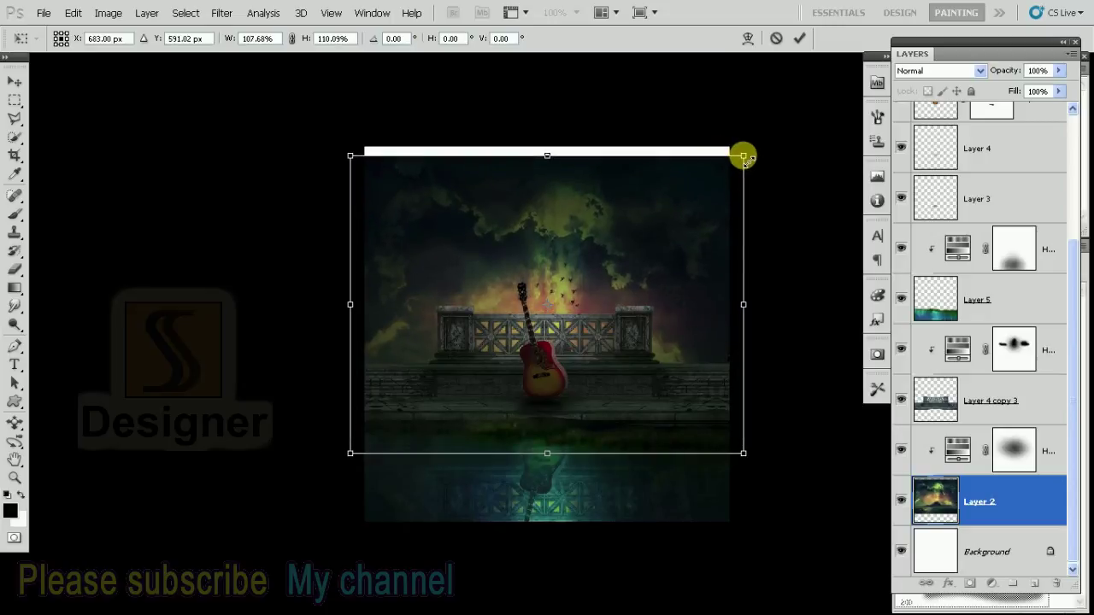
key(Return)
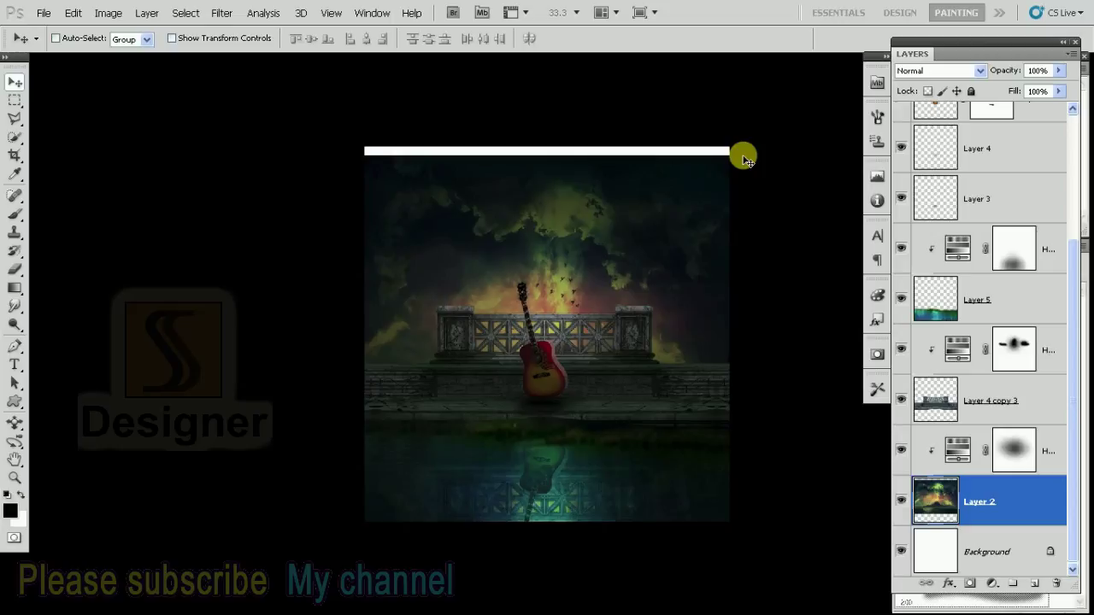
Duplicate Layer 2 and move the original up about 17 pixels with Free Transform
right_click(1029, 503)
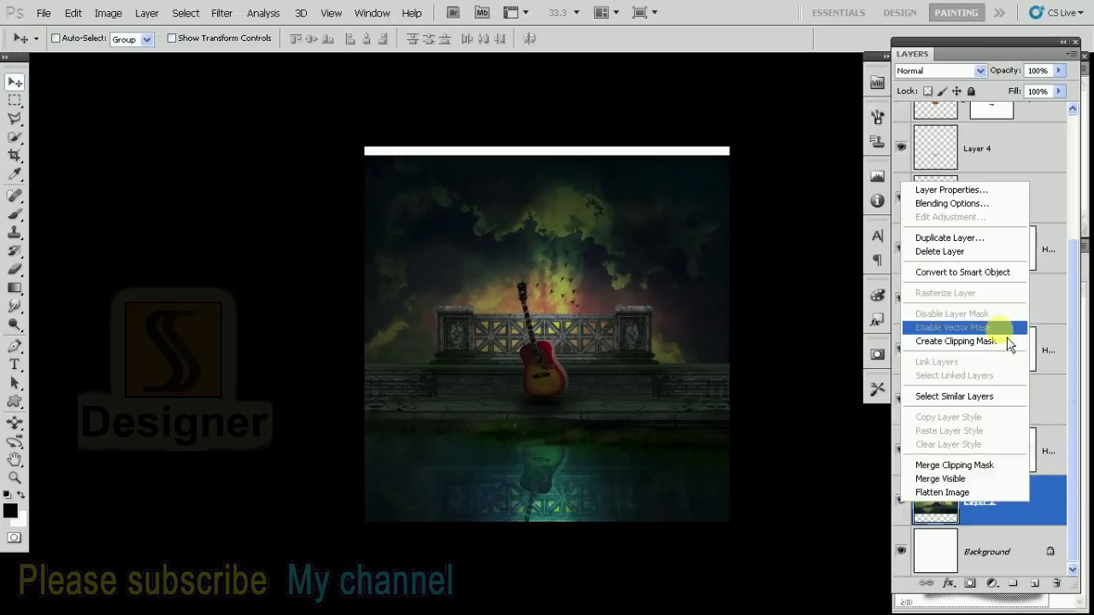
click(948, 237)
click(688, 178)
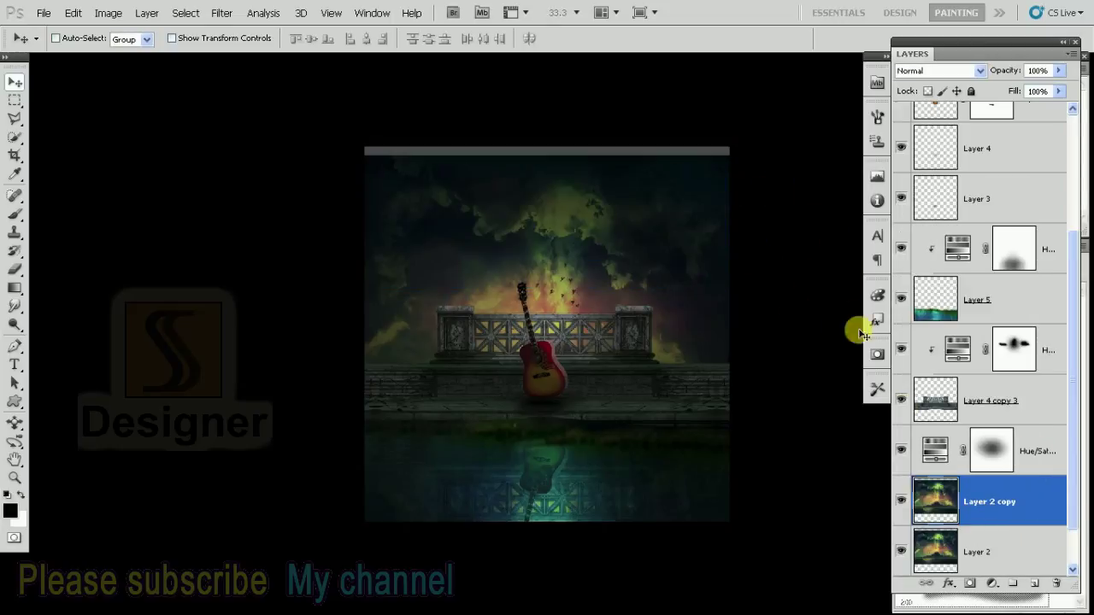
click(1000, 558)
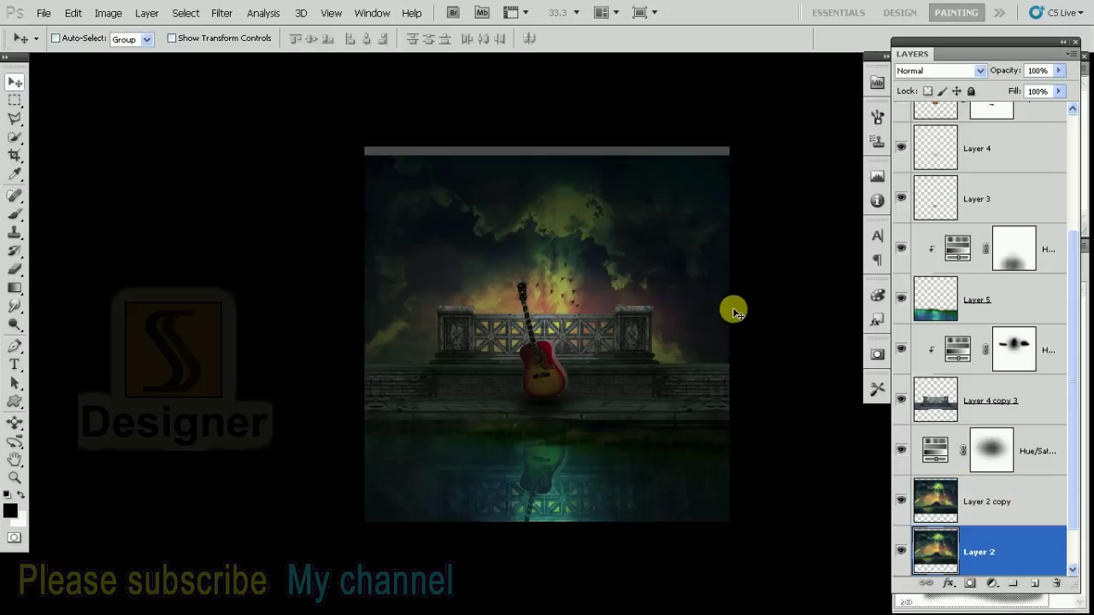
key(ctrl+t)
drag(705, 227, 706, 211)
key(Return)
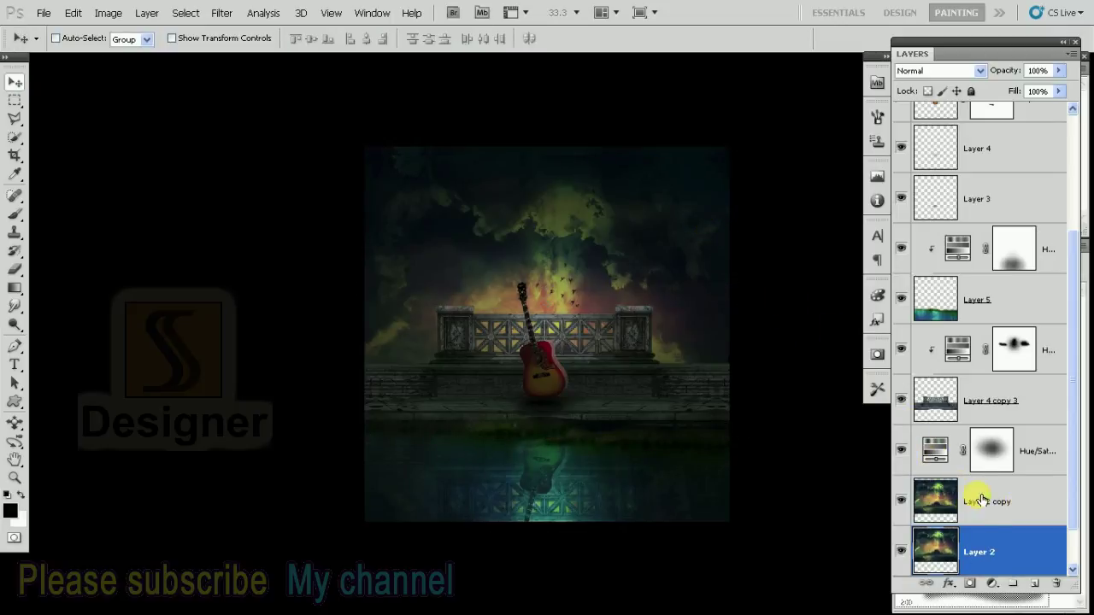
Select Layer 2 copy, enlarge the Eraser brush, and delete the original Layer 2
shift+click(1008, 511)
click(994, 504)
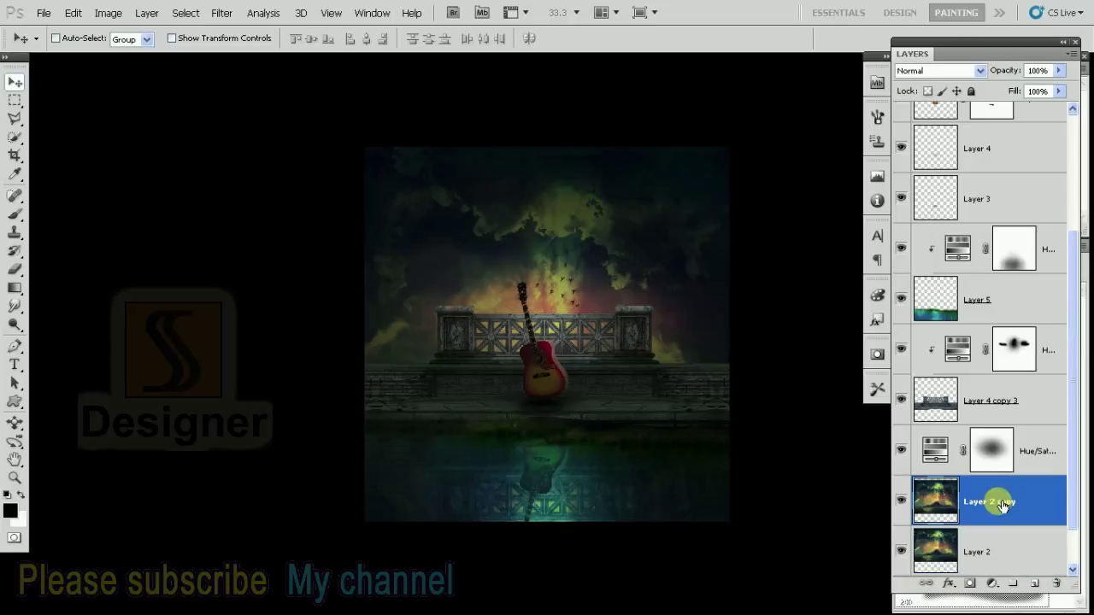
key(e)
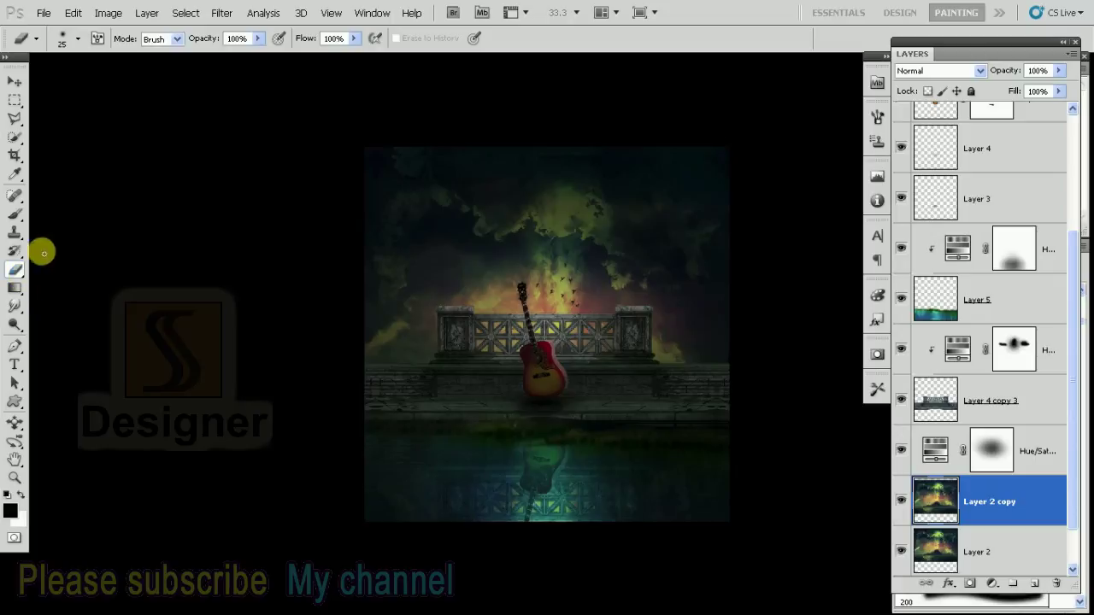
key(bracketright)
key(bracketright)
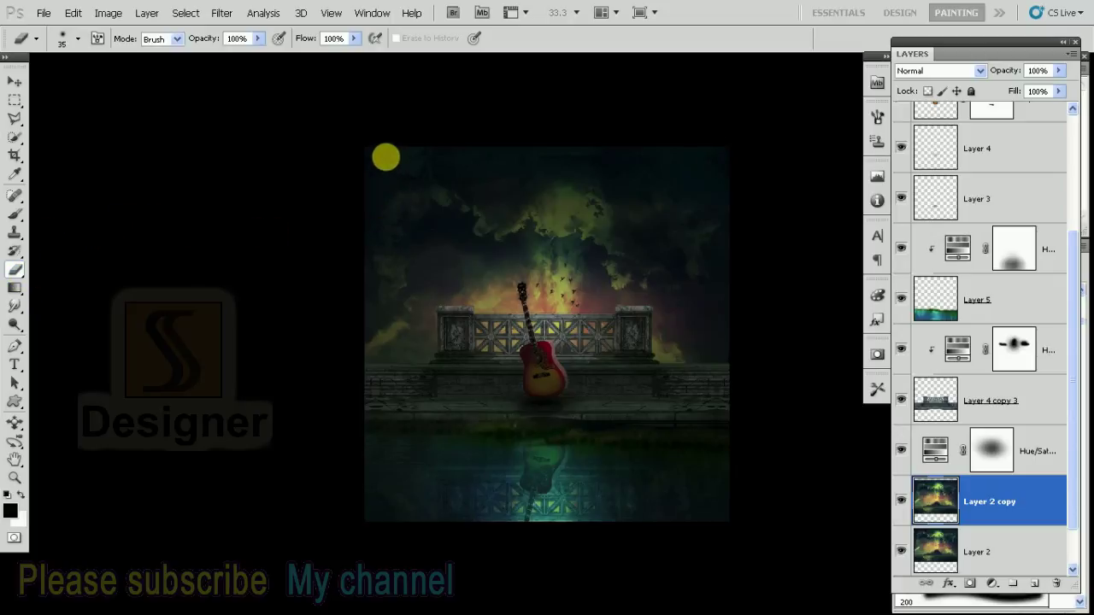
key(bracketright)
key(bracketright)
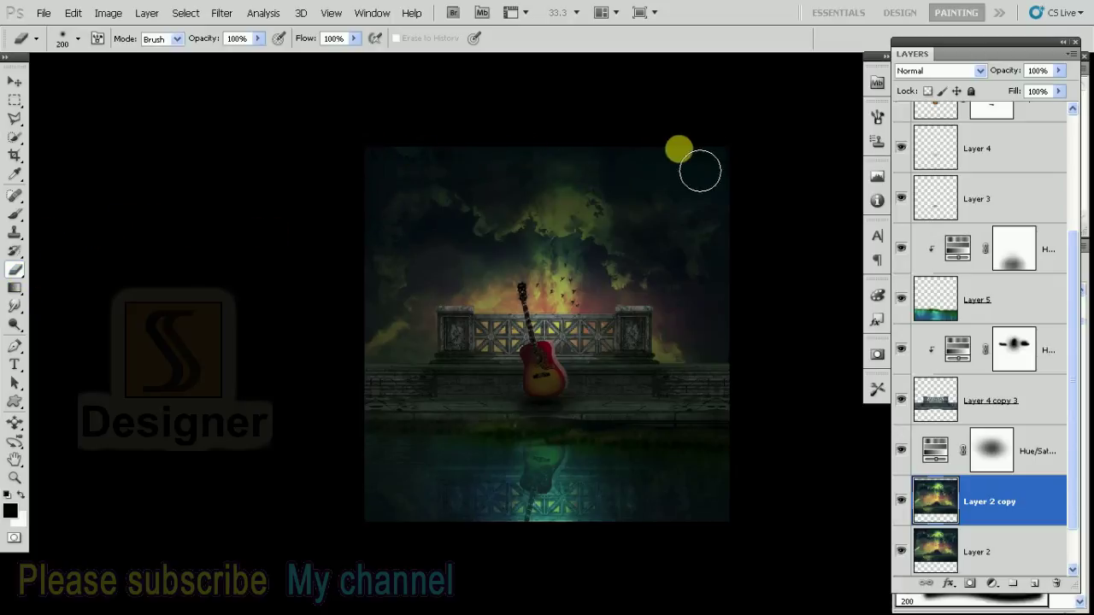
click(976, 544)
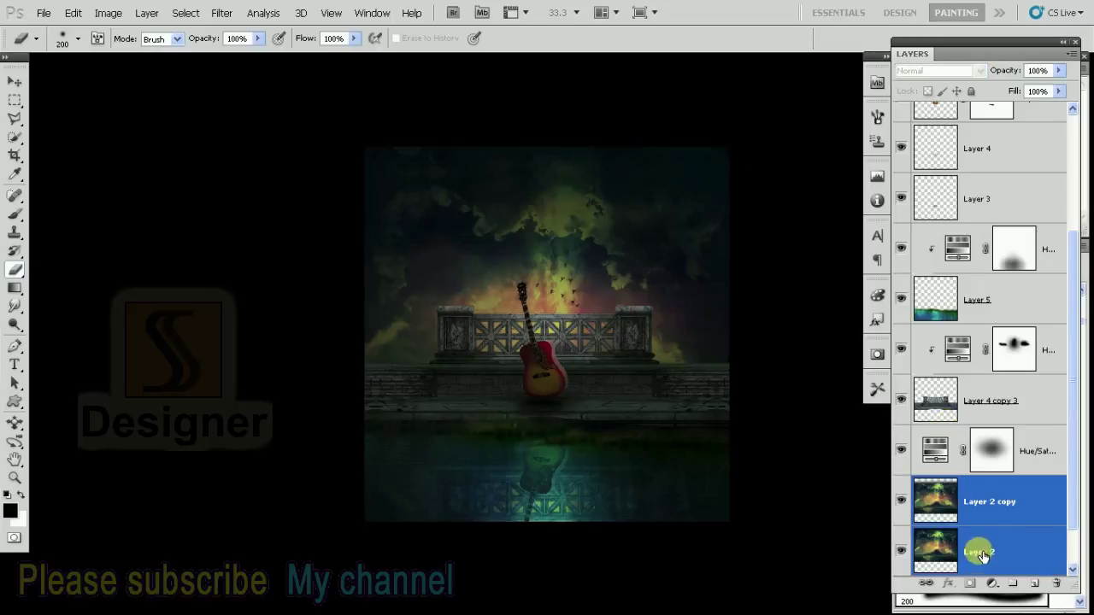
key(Delete)
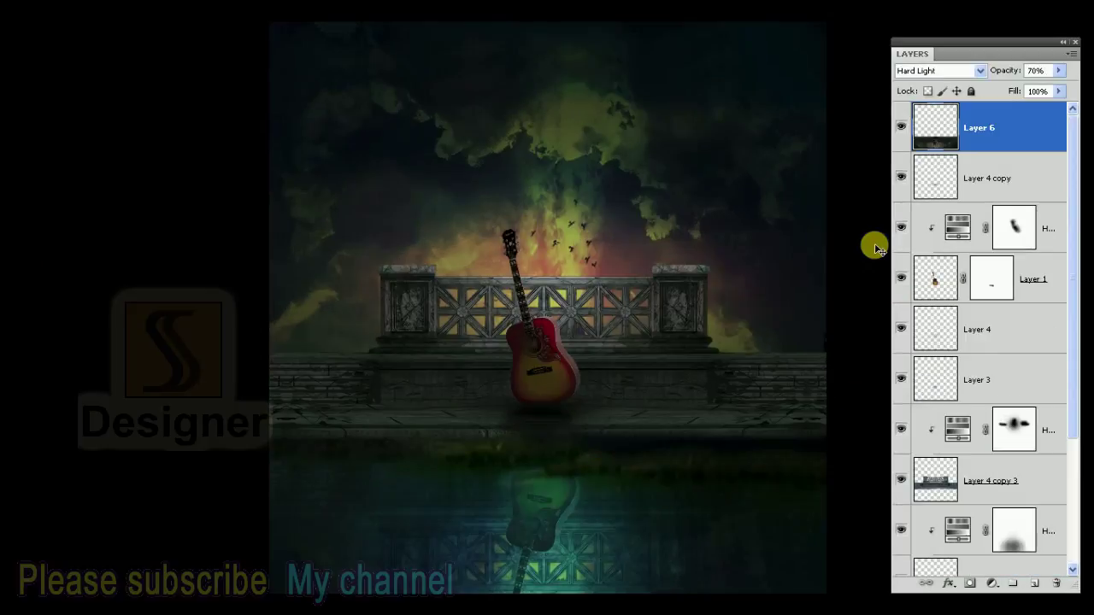
Duplicate Layer 6 and set the copy to Screen blending at about 46% opacity
click(901, 125)
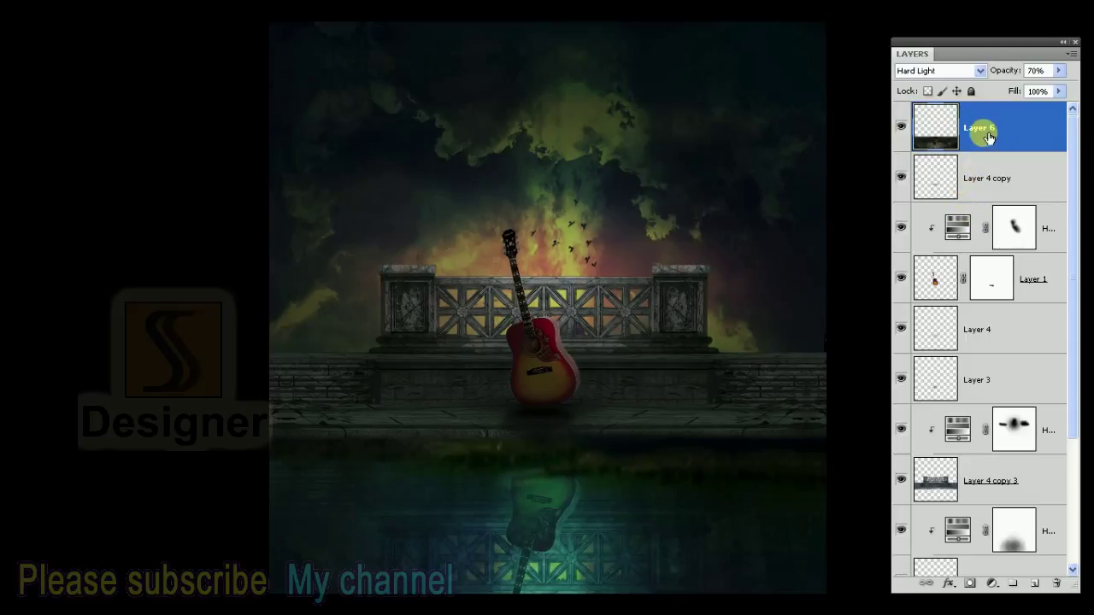
right_click(978, 132)
click(880, 187)
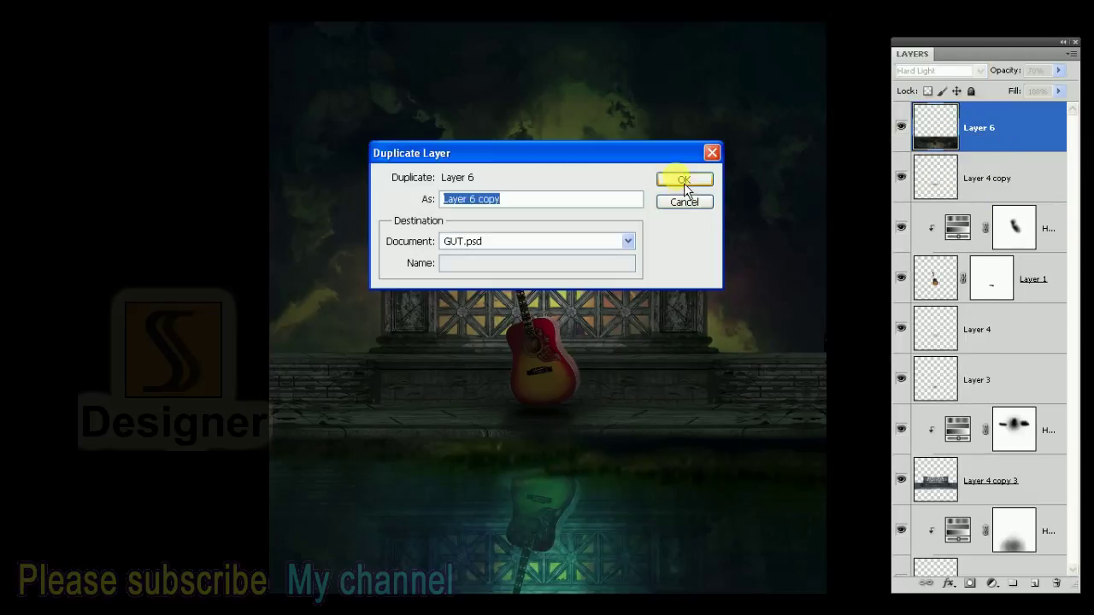
click(684, 180)
click(938, 70)
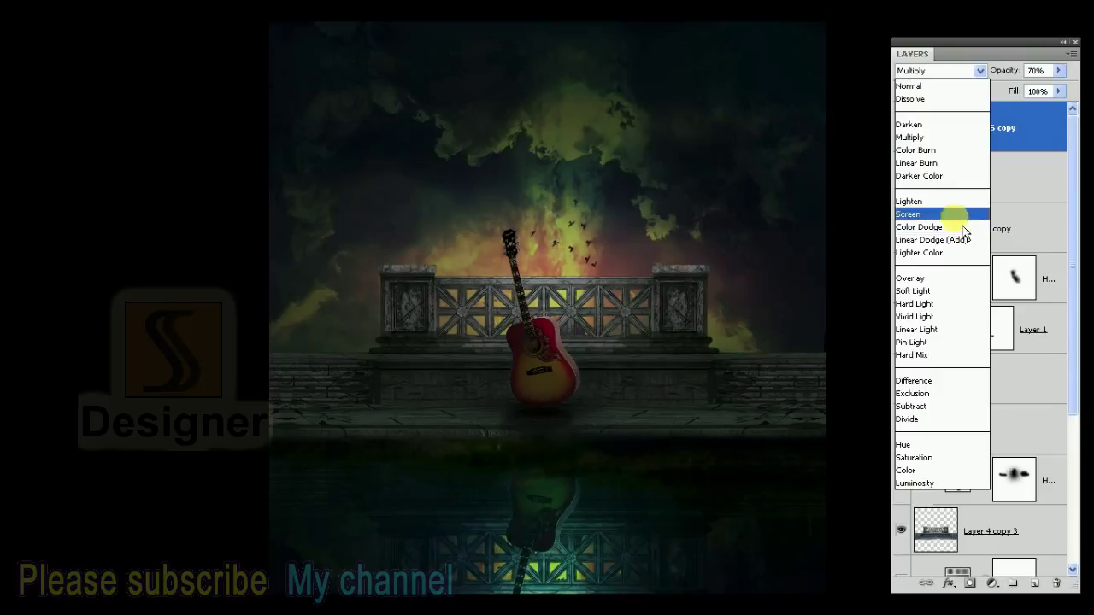
click(964, 214)
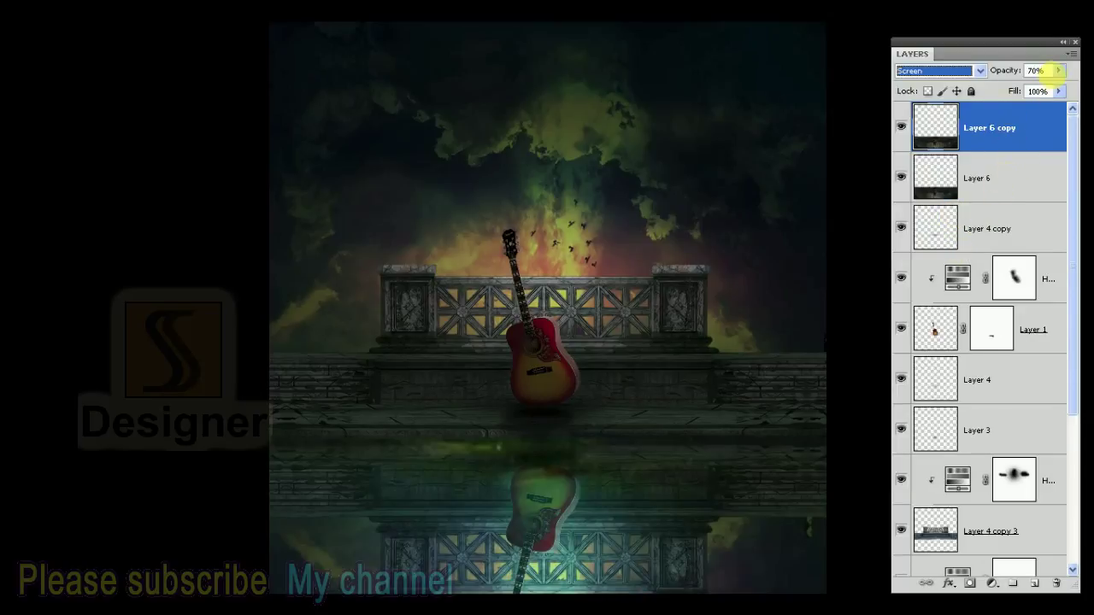
click(1058, 71)
drag(1047, 95, 1043, 94)
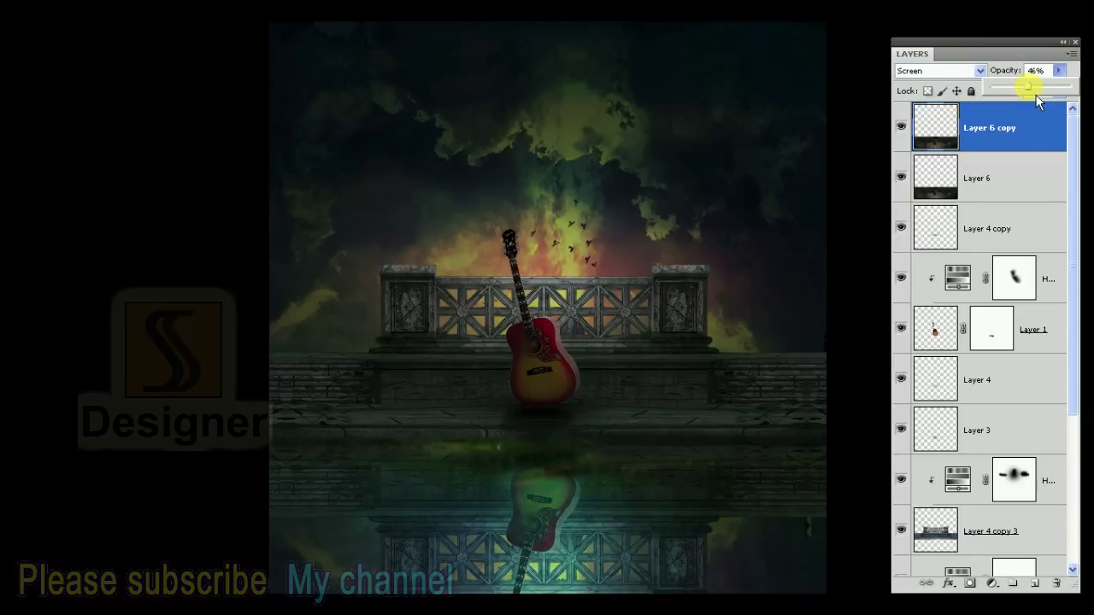
Lower the original Layer 6's opacity to 47%
click(1017, 171)
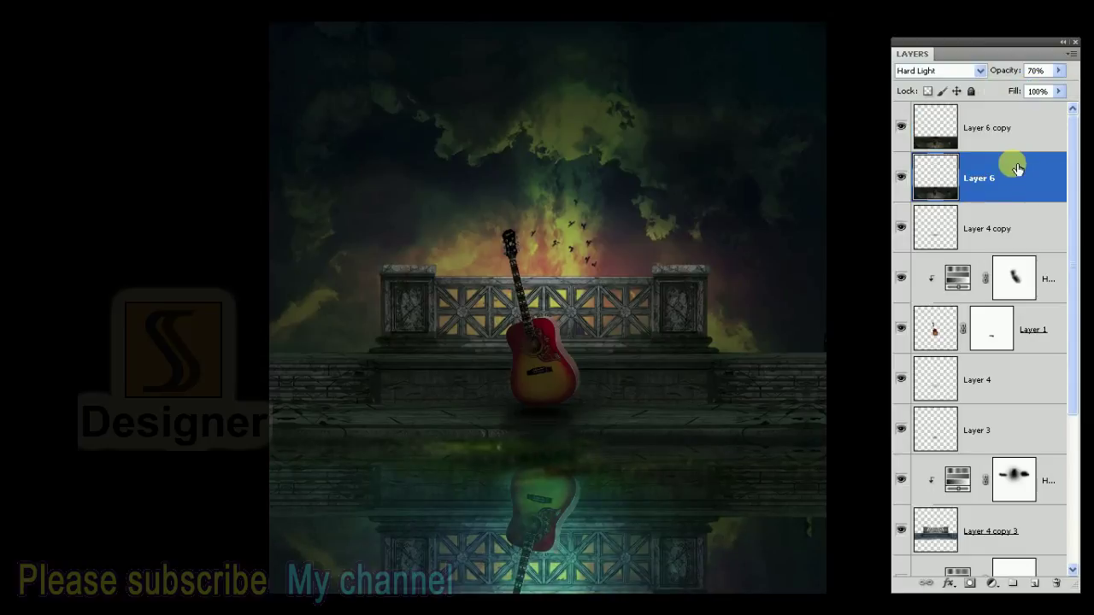
click(1058, 71)
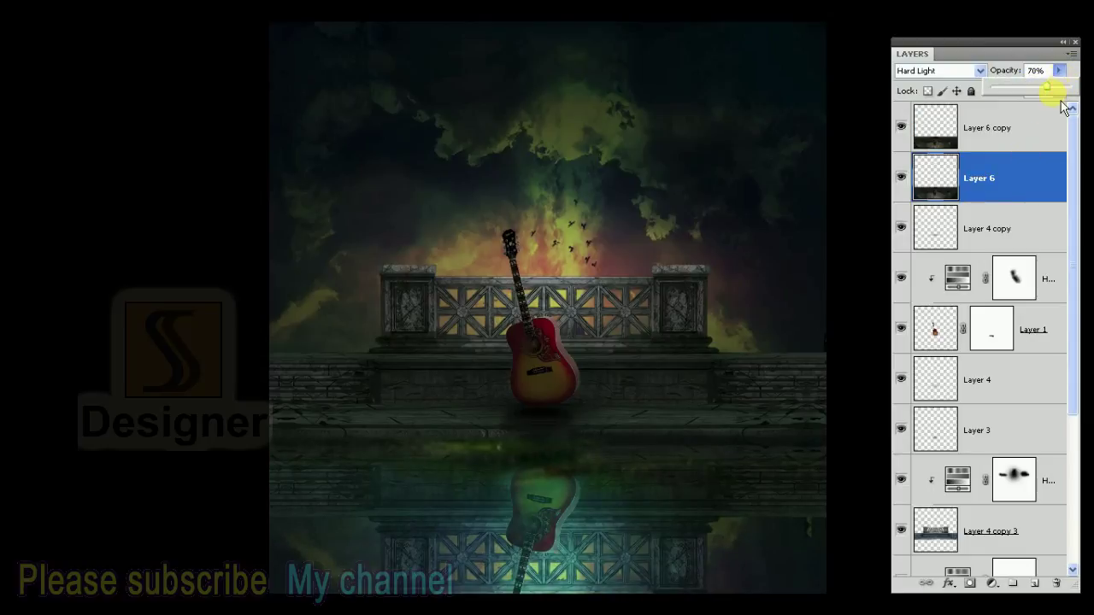
drag(1047, 100, 1046, 101)
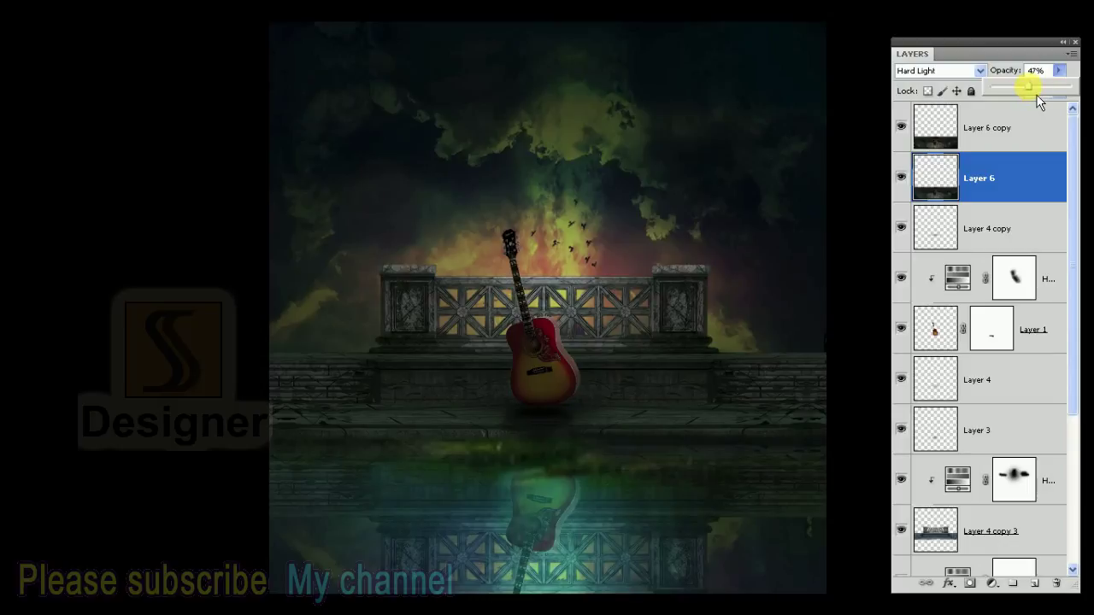
click(863, 150)
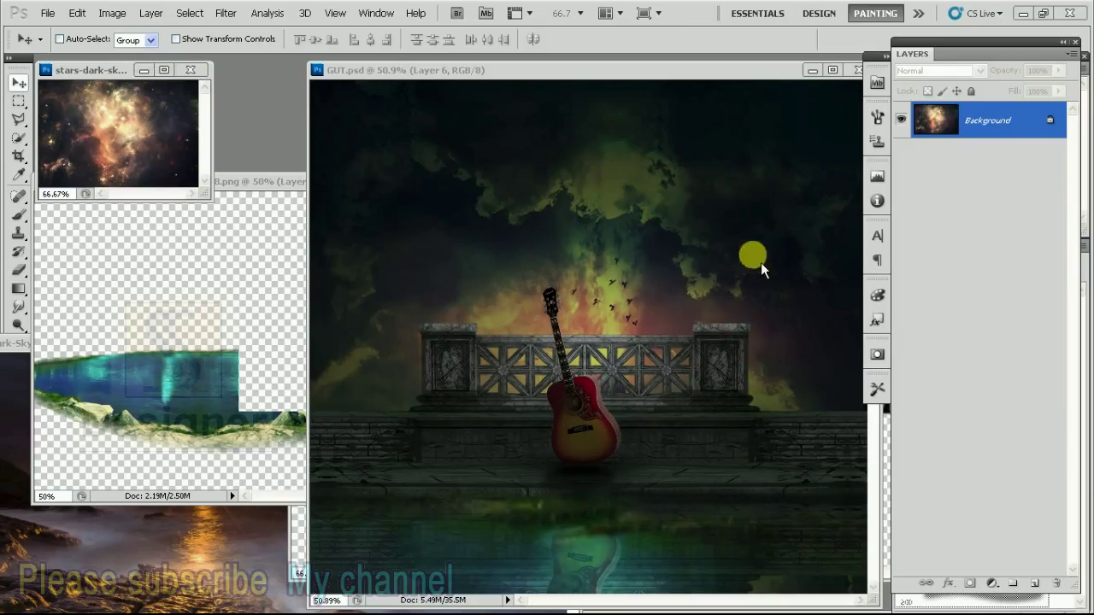
Drag the stars image into GUT.psd as a new layer and bring back the Layers panel
key(super)
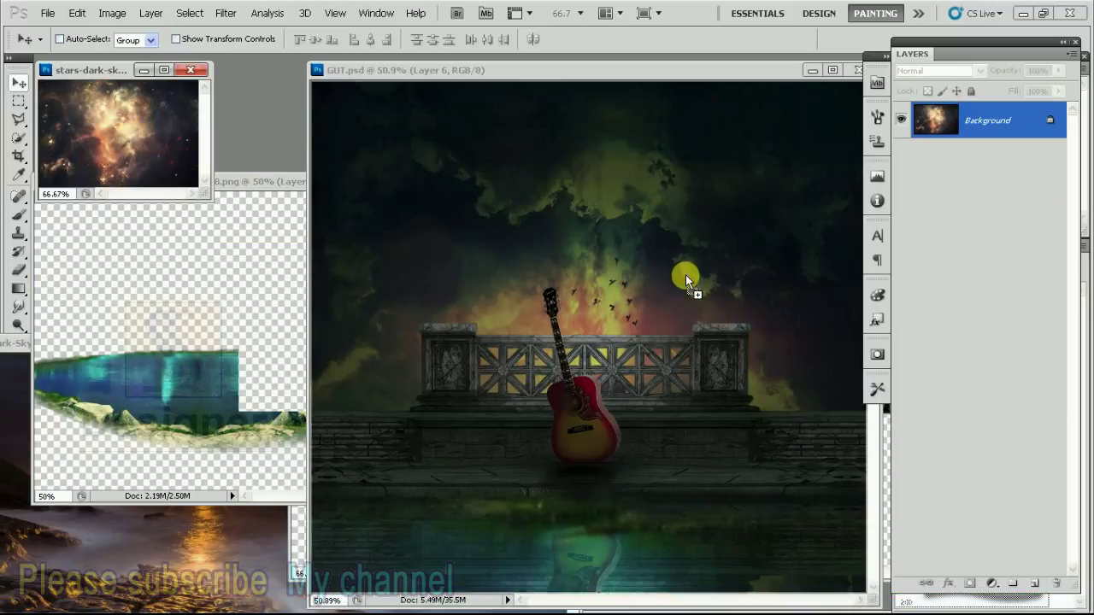
drag(118, 143, 685, 274)
key(f)
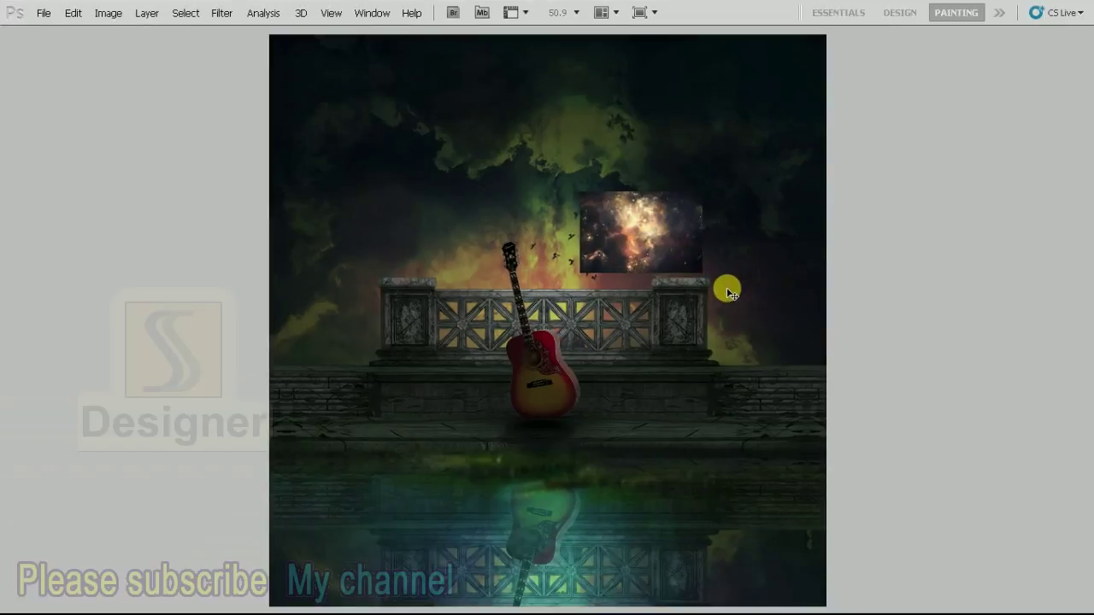
key(F7)
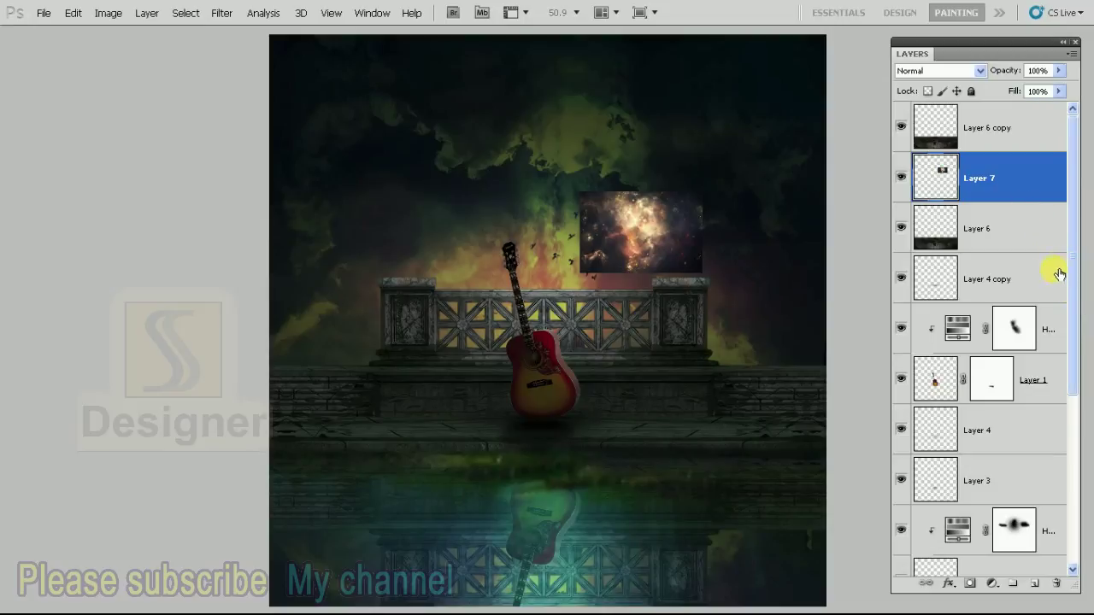
key(super)
key(super)
Move Layer 7 down the stack so it sits just above Layer 2 copy
key(ctrl+bracketleft)
key(ctrl+bracketleft)
key(ctrl+bracketleft)
key(ctrl+bracketleft)
key(ctrl+bracketleft)
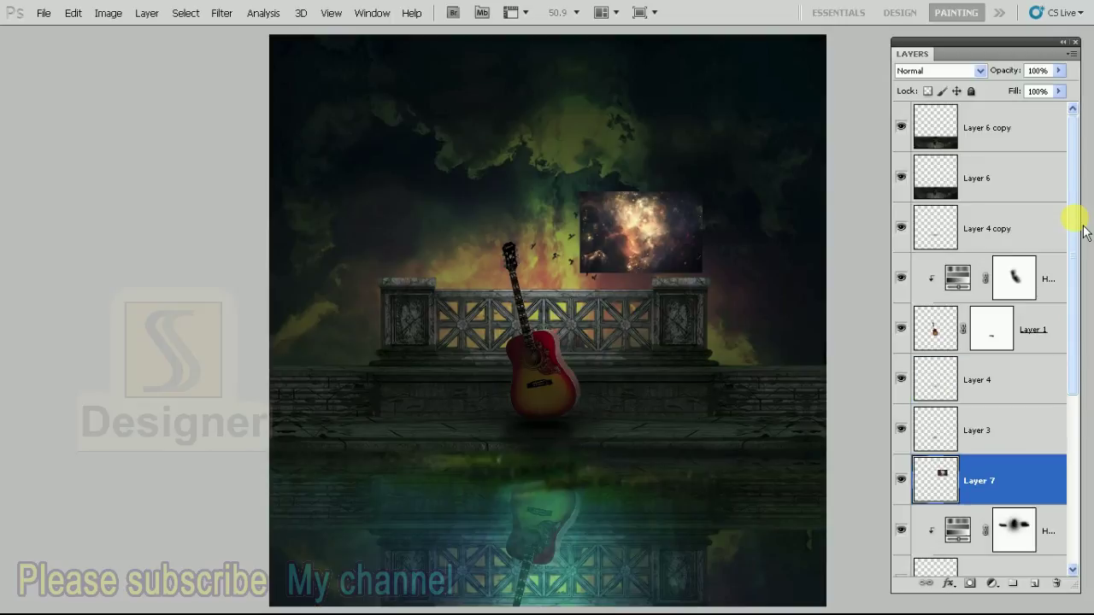
key(ctrl+bracketleft)
key(ctrl+bracketleft)
drag(1075, 229, 1074, 398)
key(ctrl+bracketleft)
key(ctrl+bracketleft)
key(ctrl+bracketleft)
key(ctrl+bracketleft)
key(ctrl+bracketright)
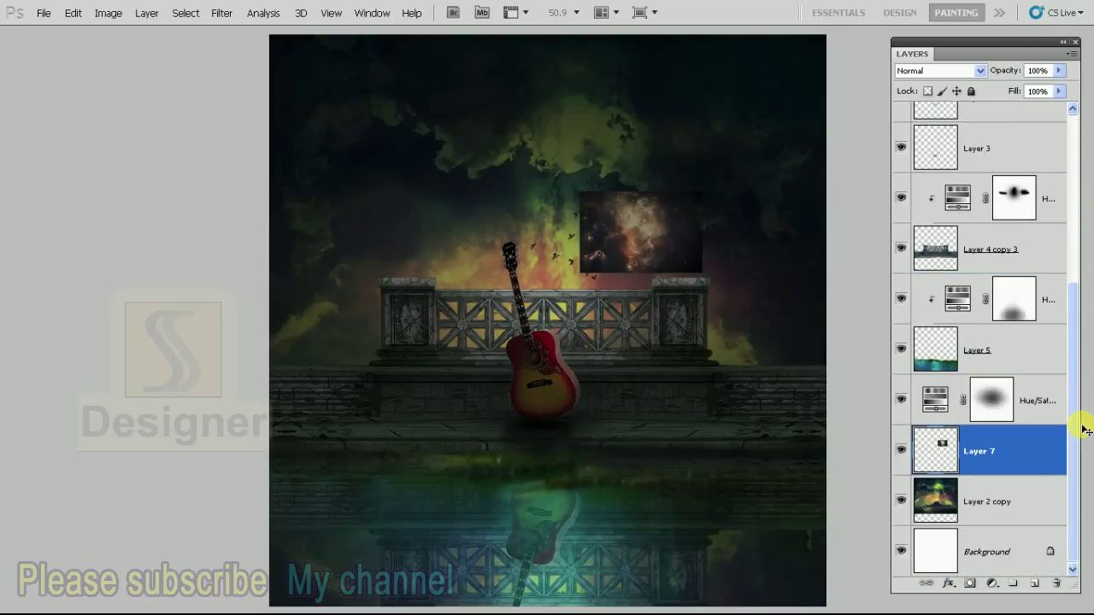
key(f)
key(f)
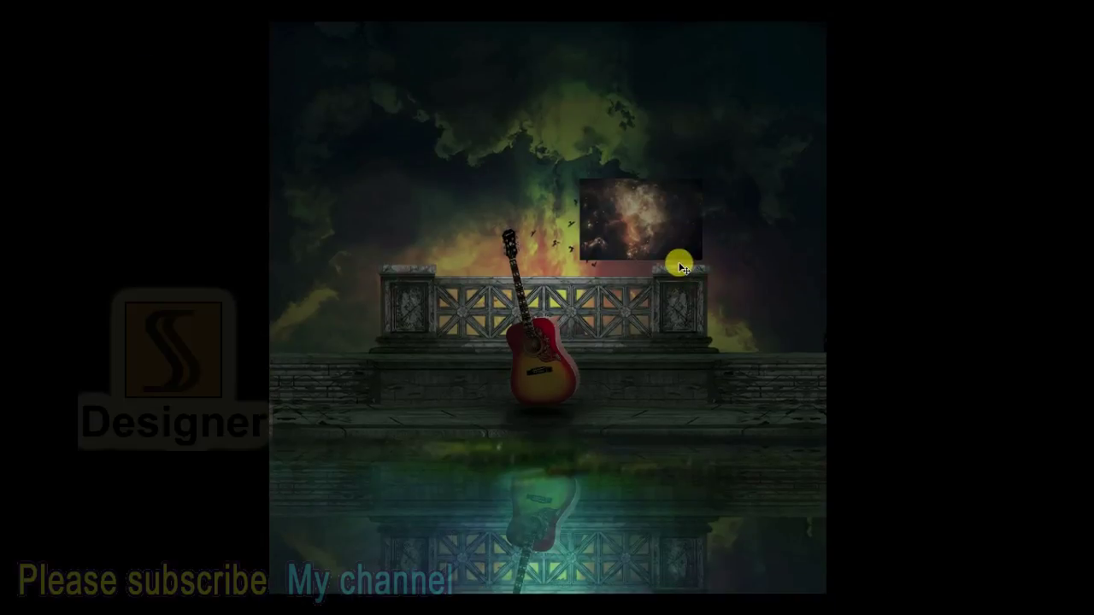
key(f)
key(f)
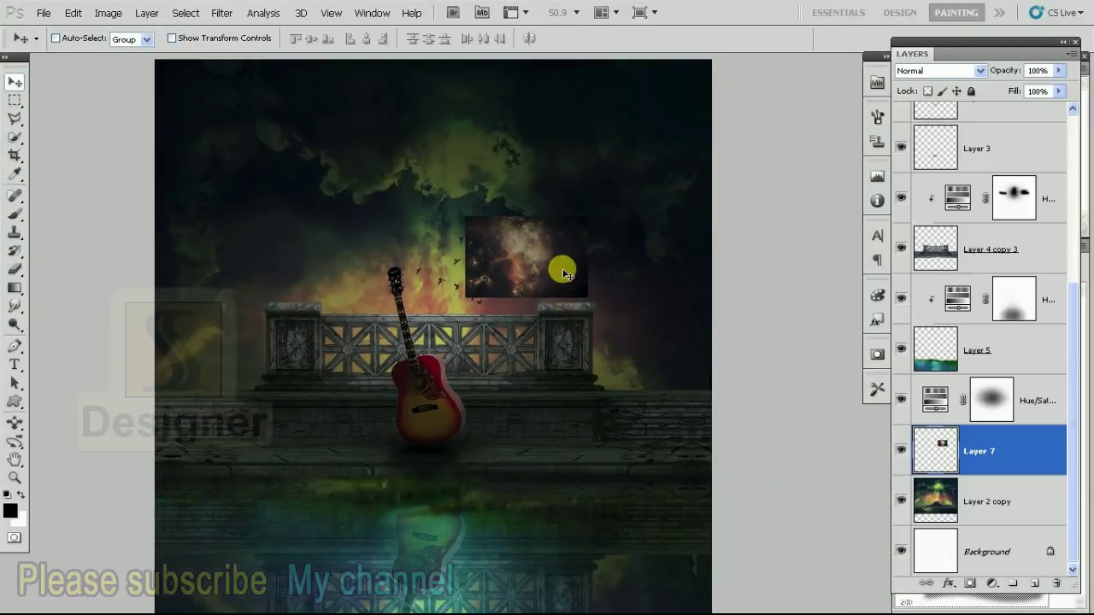
Scale the nebula layer up to about 396% so it covers the canvas
key(ctrl+t)
mouse_move(588, 299)
mouse_down()
mouse_move(687, 359)
mouse_move(488, 312)
mouse_move(489, 328)
mouse_up()
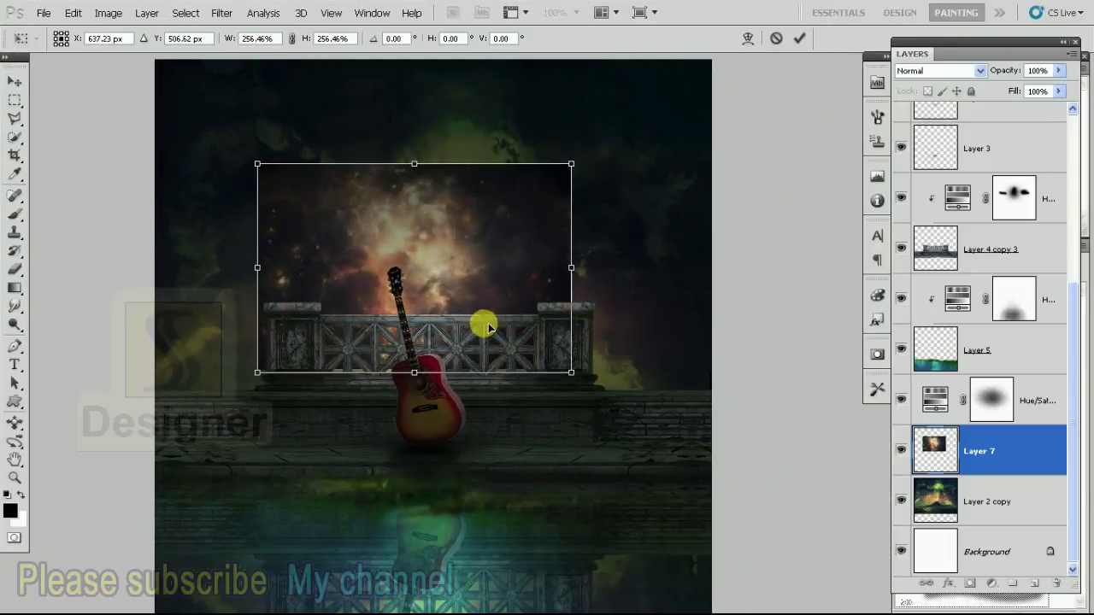
mouse_move(572, 164)
mouse_down()
mouse_move(671, 126)
mouse_move(689, 97)
mouse_up()
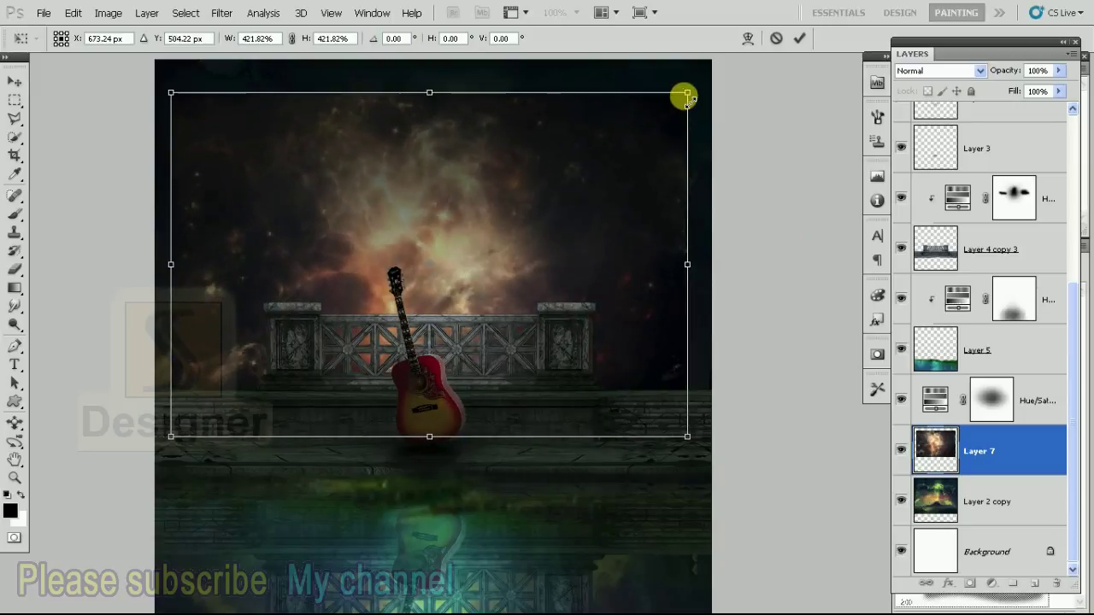
drag(689, 97, 765, 254)
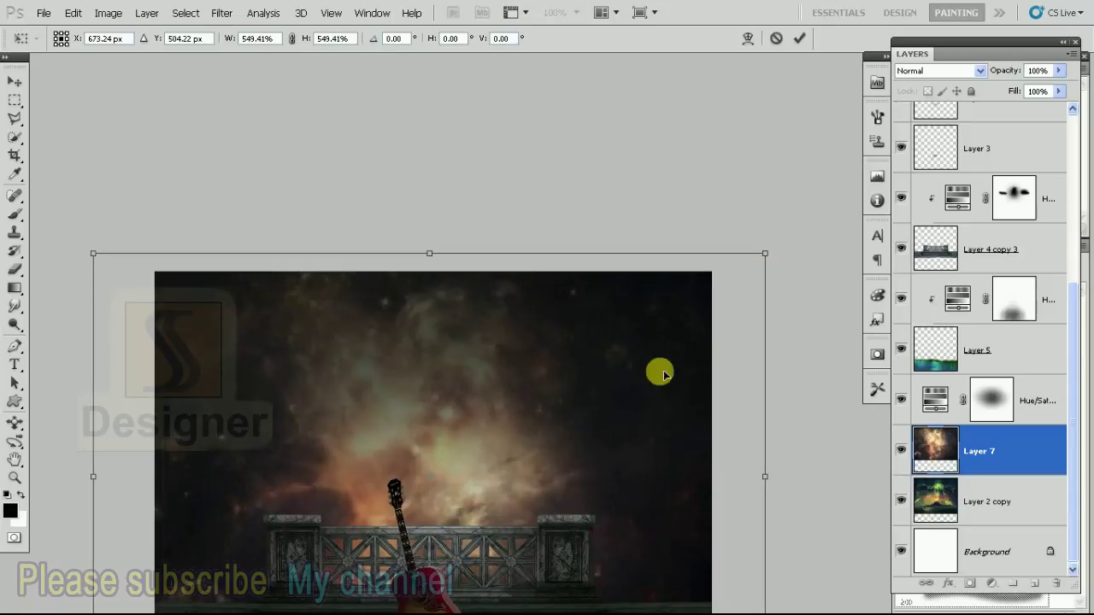
drag(662, 374, 671, 237)
key(Return)
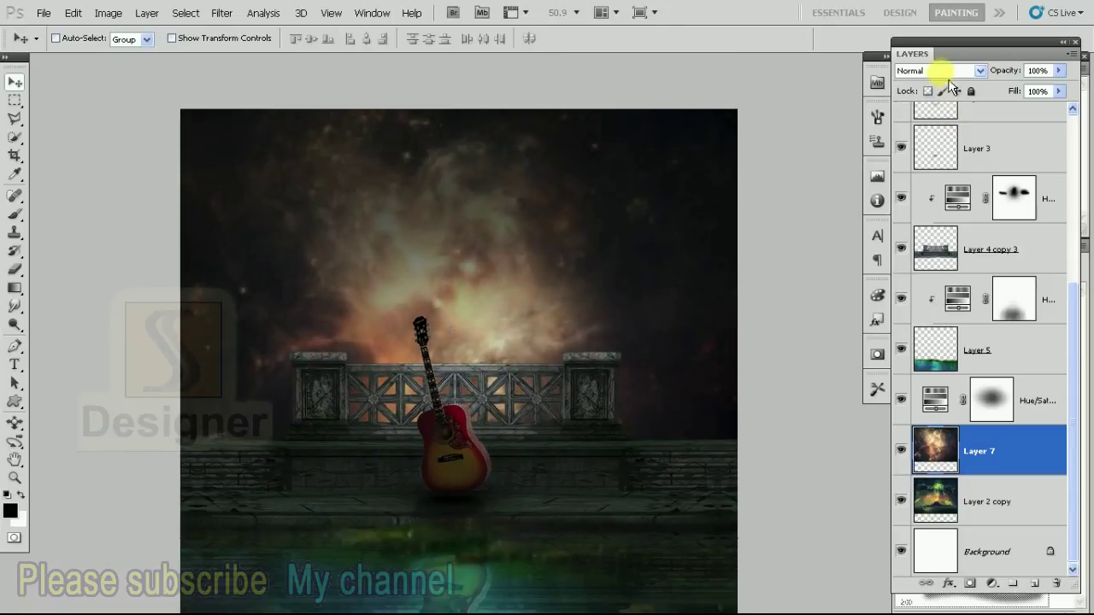
Blend Layer 7 in Soft Light, apply Levels, and set its opacity to 54%
click(949, 72)
click(969, 215)
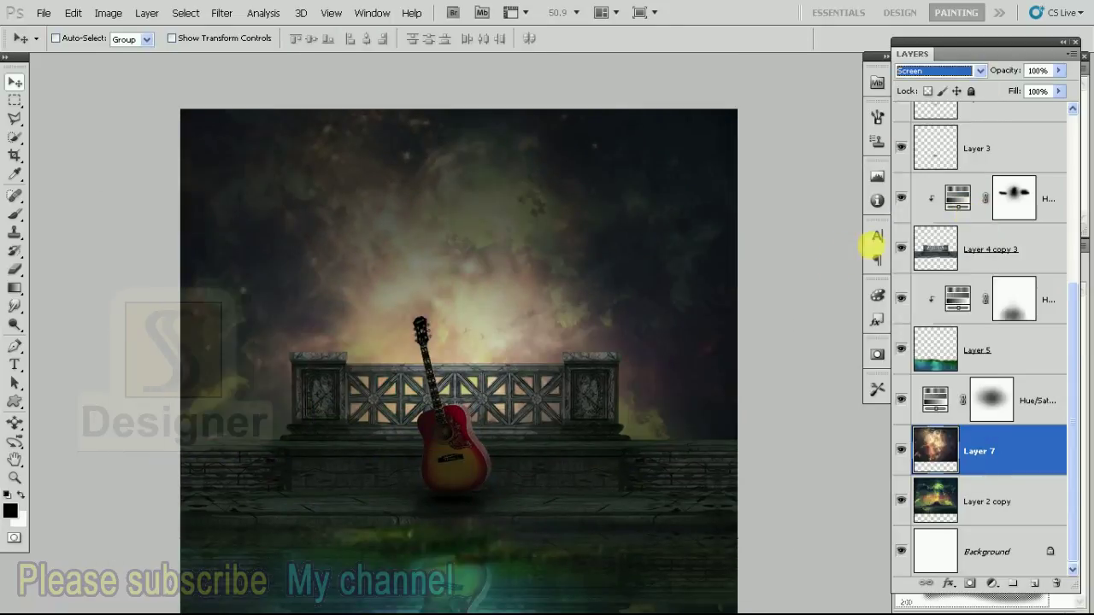
click(940, 71)
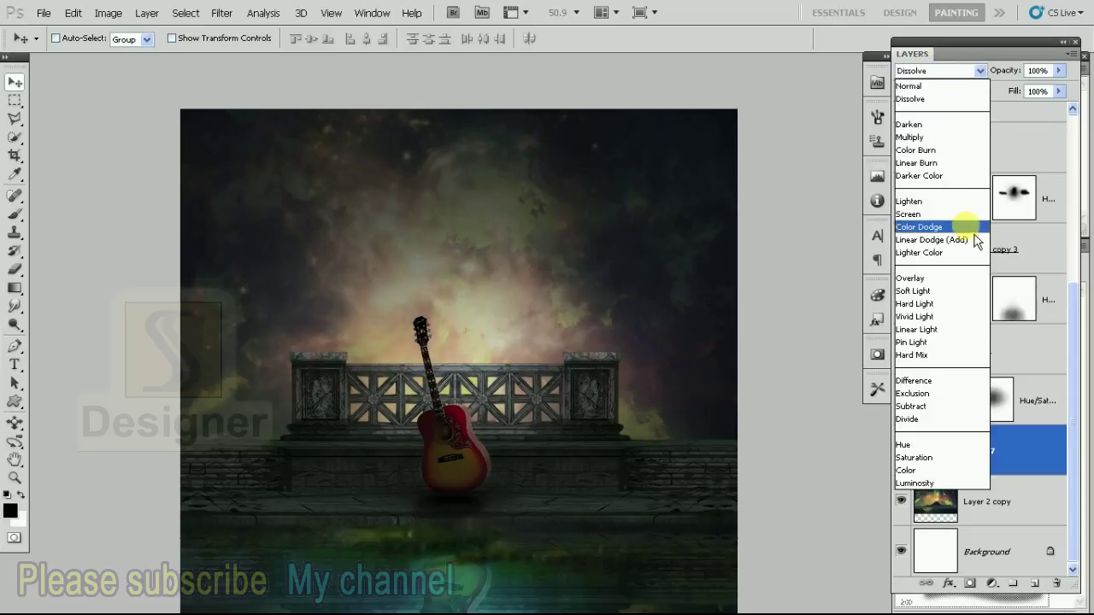
click(957, 293)
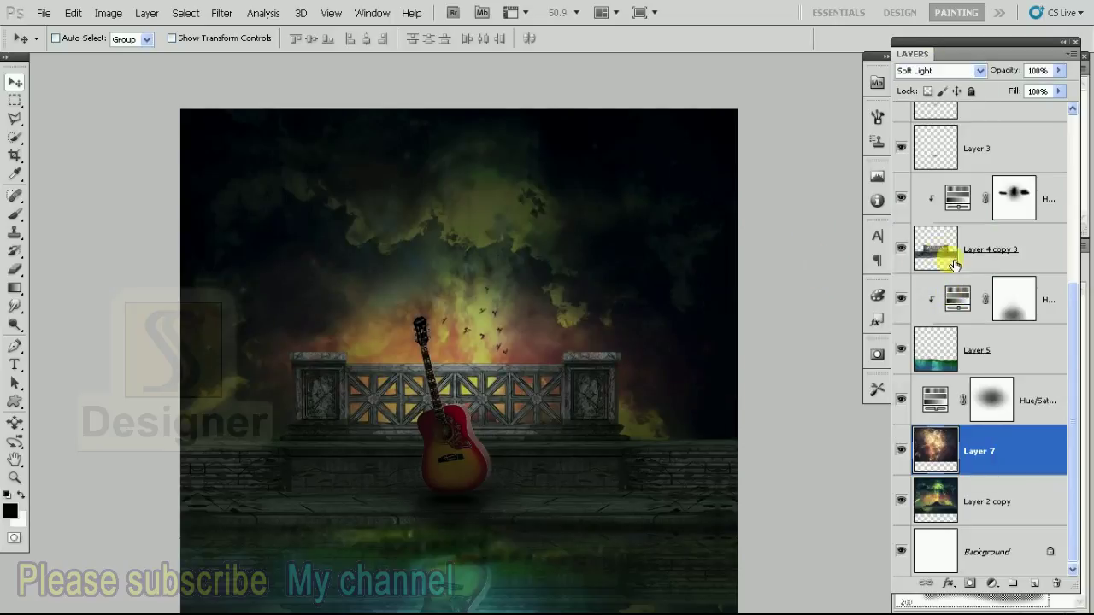
click(902, 451)
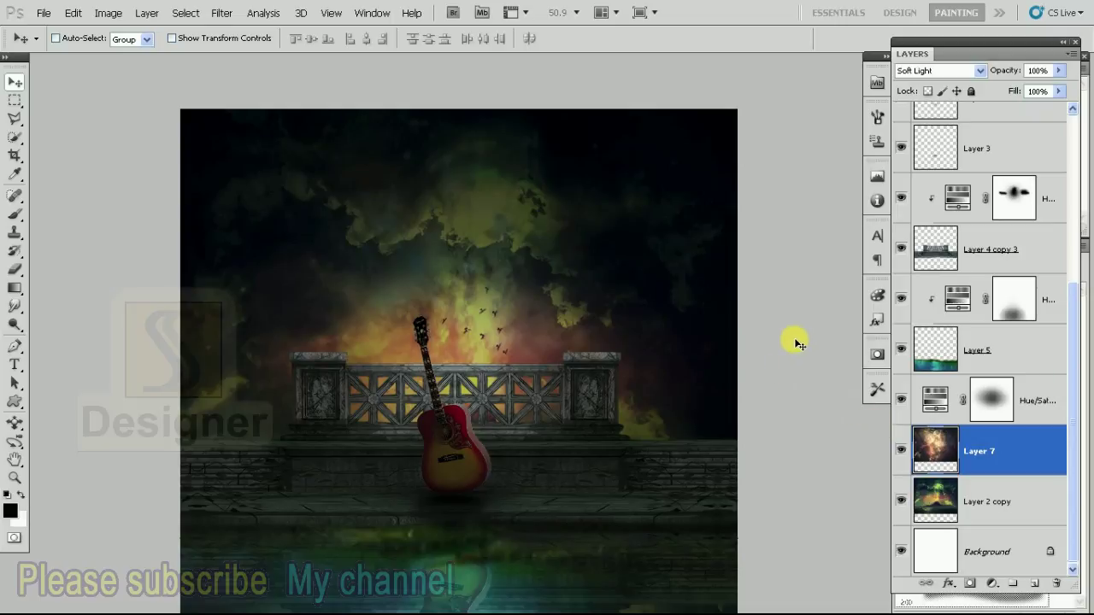
key(ctrl+l)
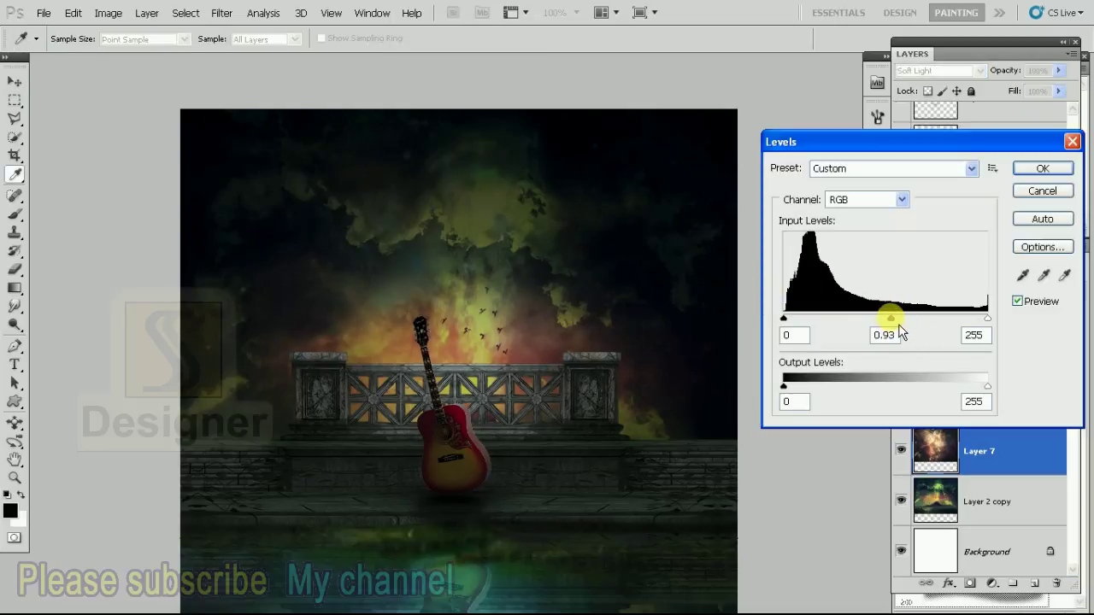
key(Return)
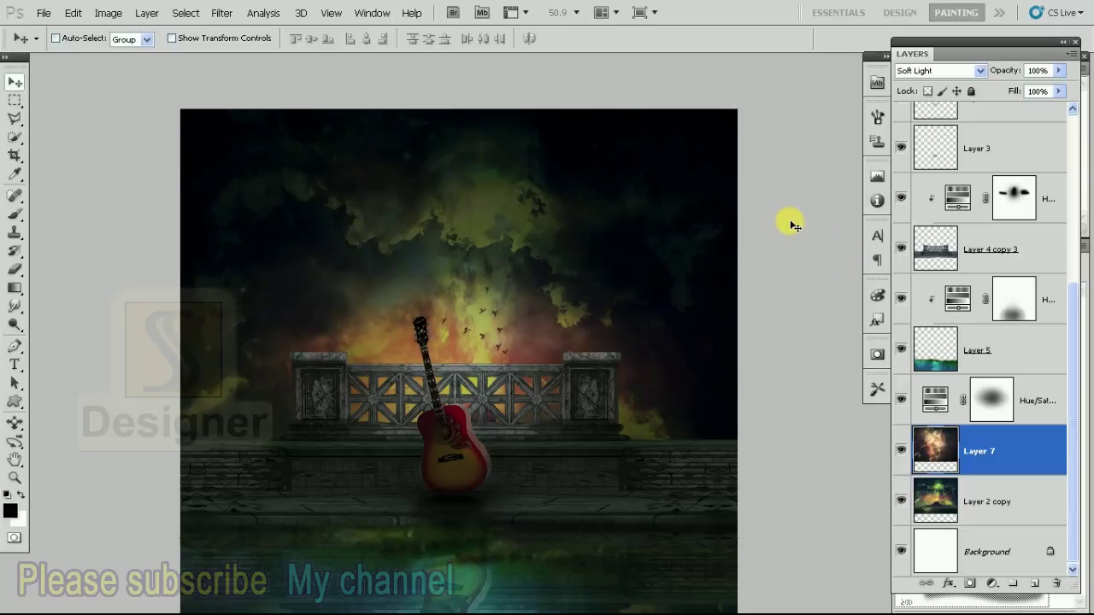
click(1058, 71)
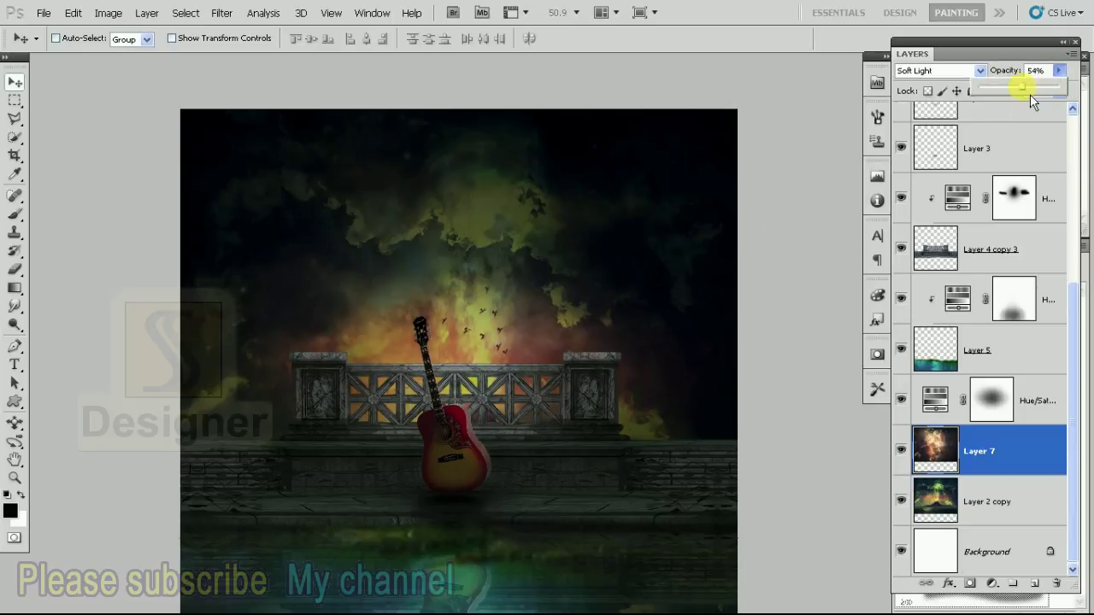
click(792, 188)
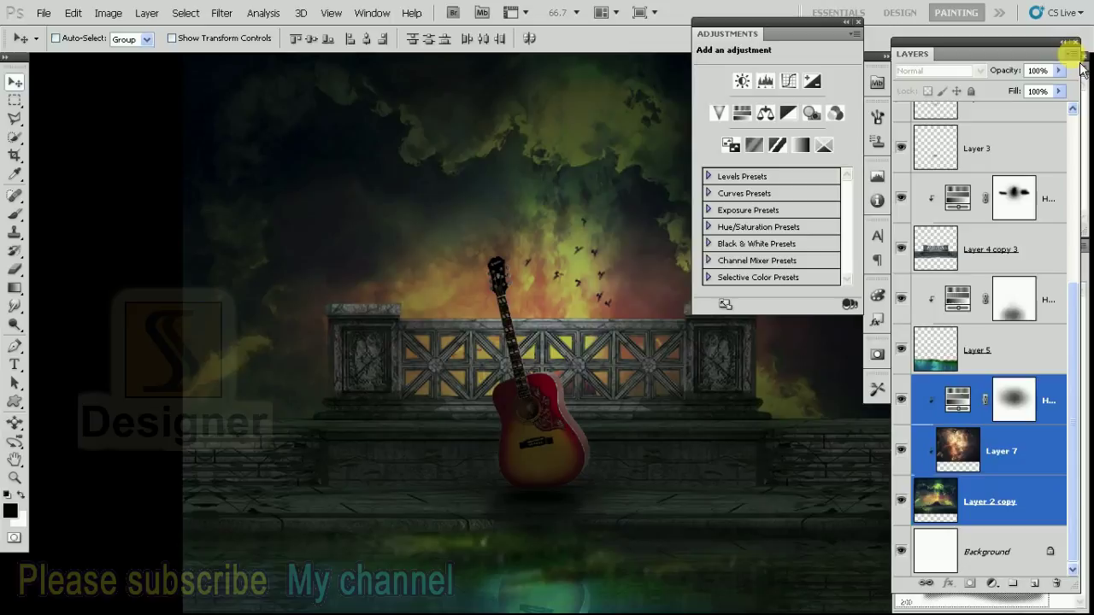
Group Layer 7 and Layer 2 copy into Group 1, then paste the sunset photo
click(1072, 55)
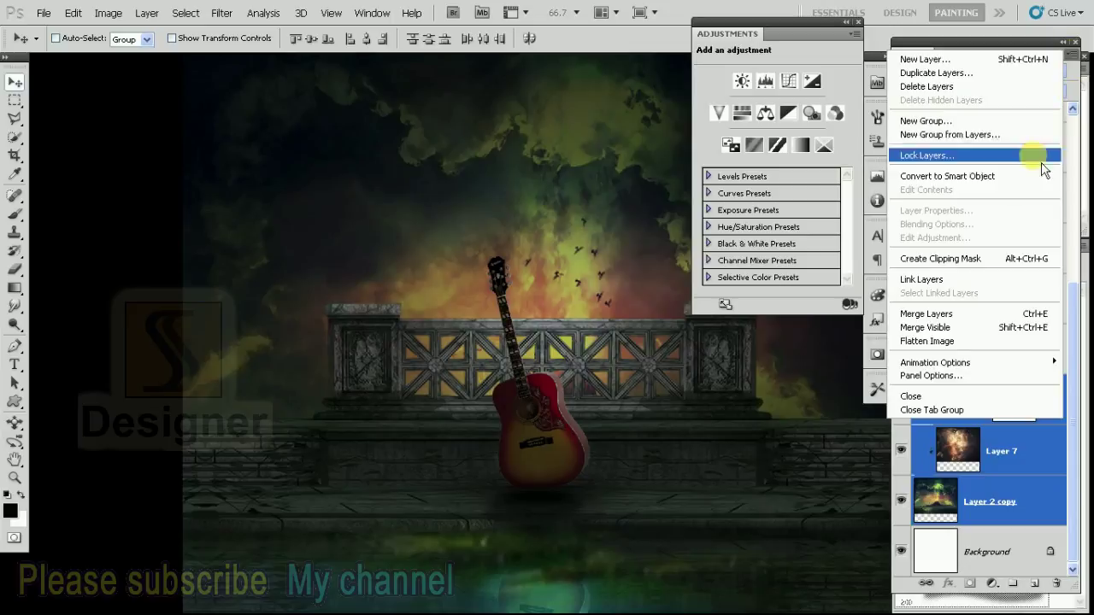
click(1001, 135)
click(671, 195)
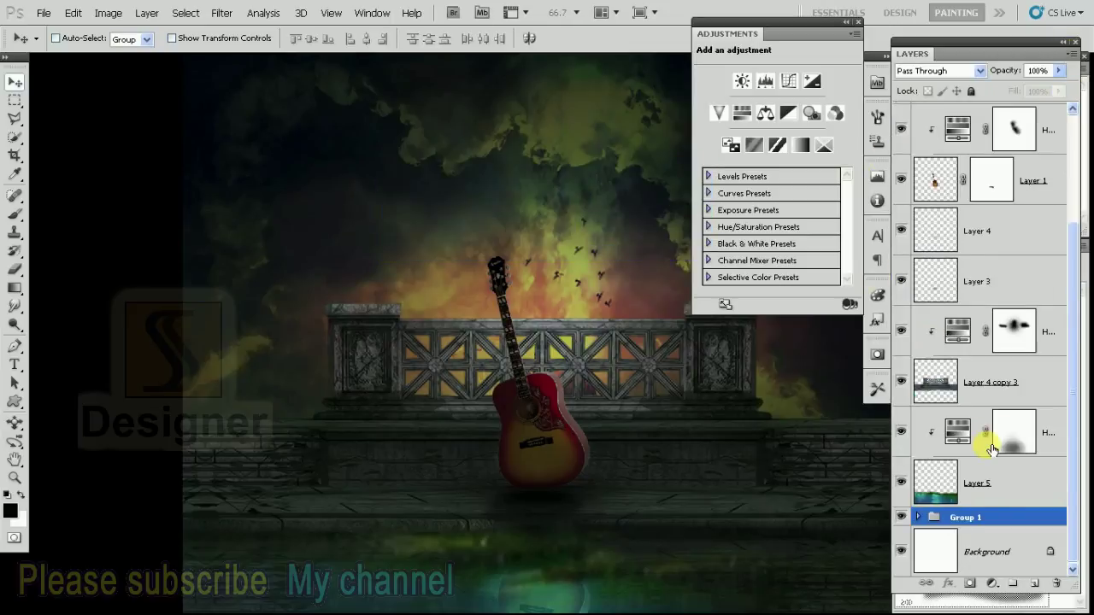
click(902, 516)
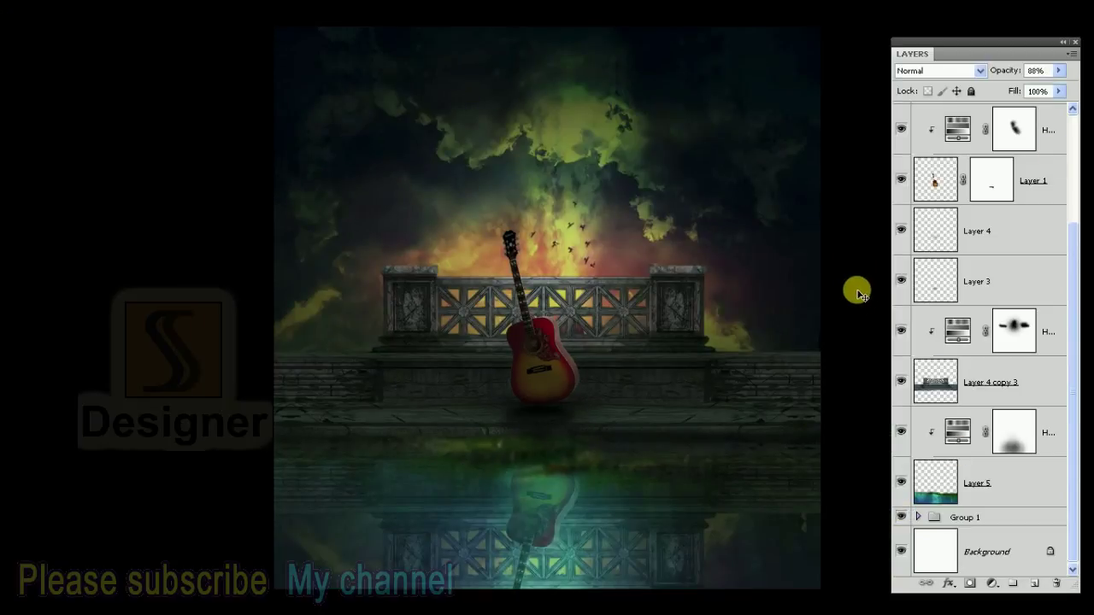
key(ctrl+v)
Scale and position the sunset layer so its horizon sits behind the railing
key(ctrl+t)
drag(698, 221, 700, 255)
drag(773, 420, 849, 471)
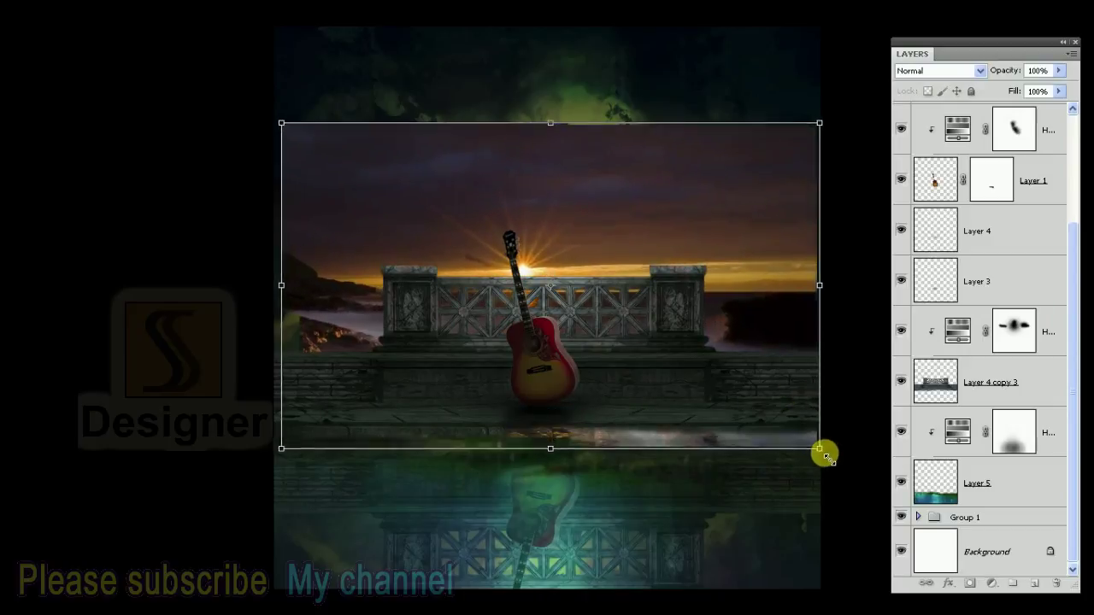
drag(848, 112, 866, 106)
drag(773, 198, 780, 216)
key(Return)
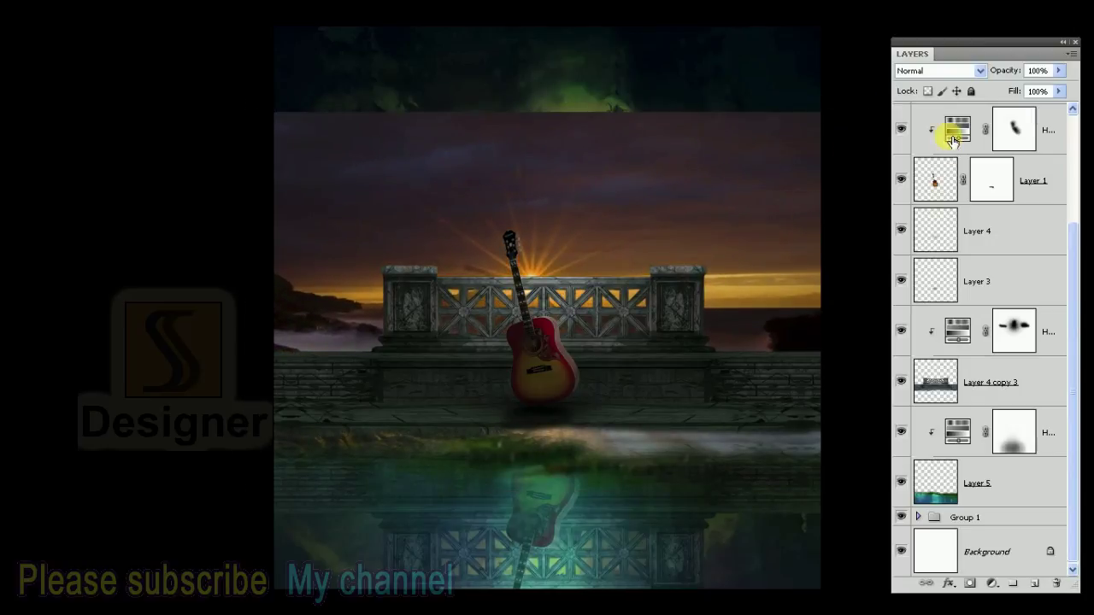
Try Soft Light on the sunset, revert to Normal, and darken it with Levels gamma 0.84
click(940, 71)
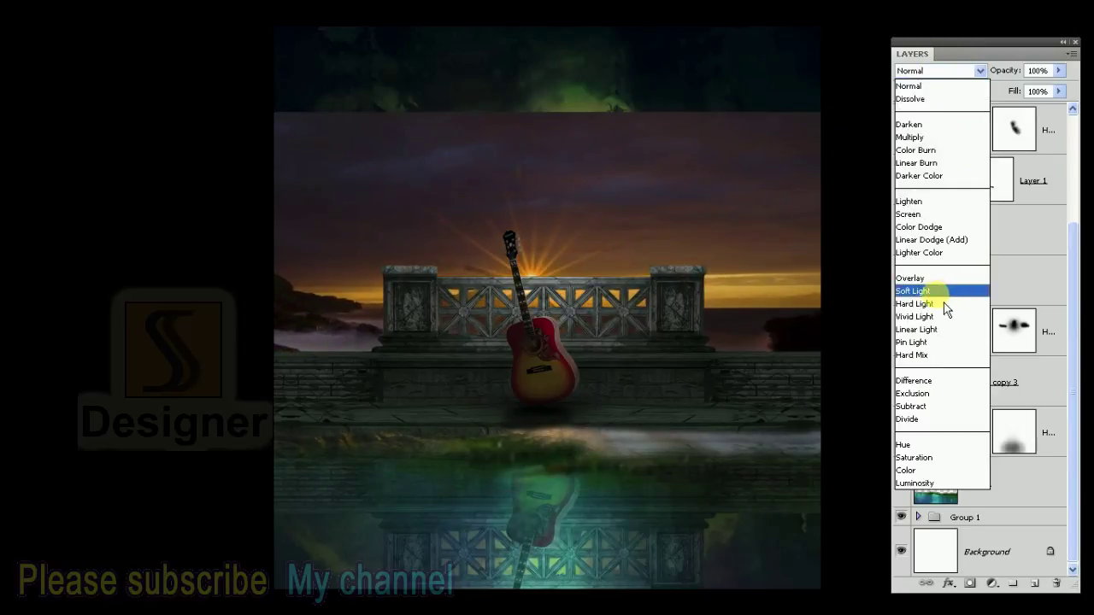
click(940, 293)
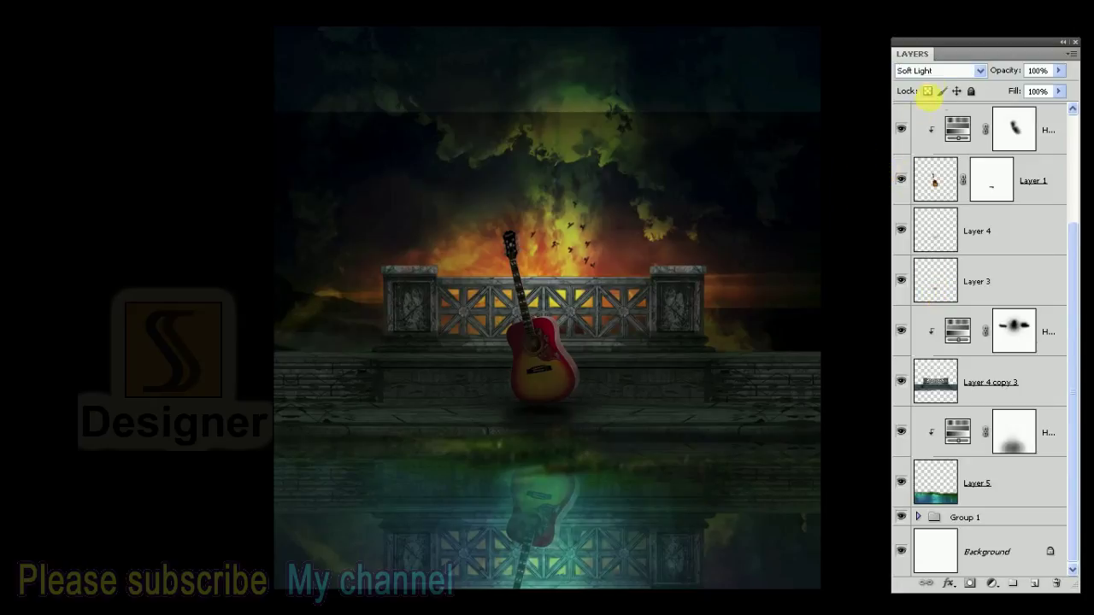
key(ctrl+z)
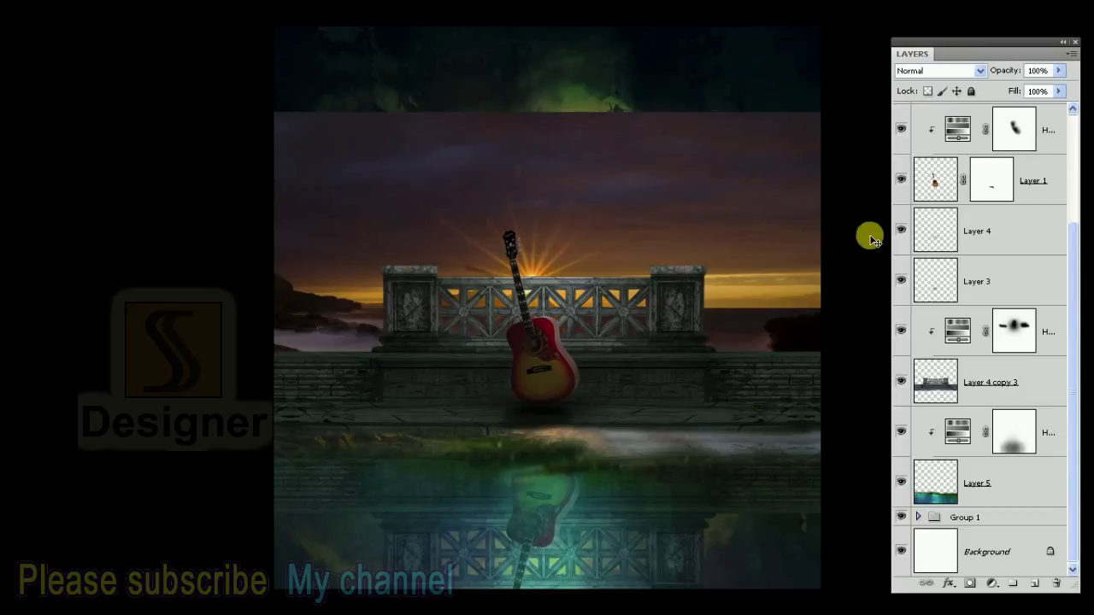
key(ctrl+l)
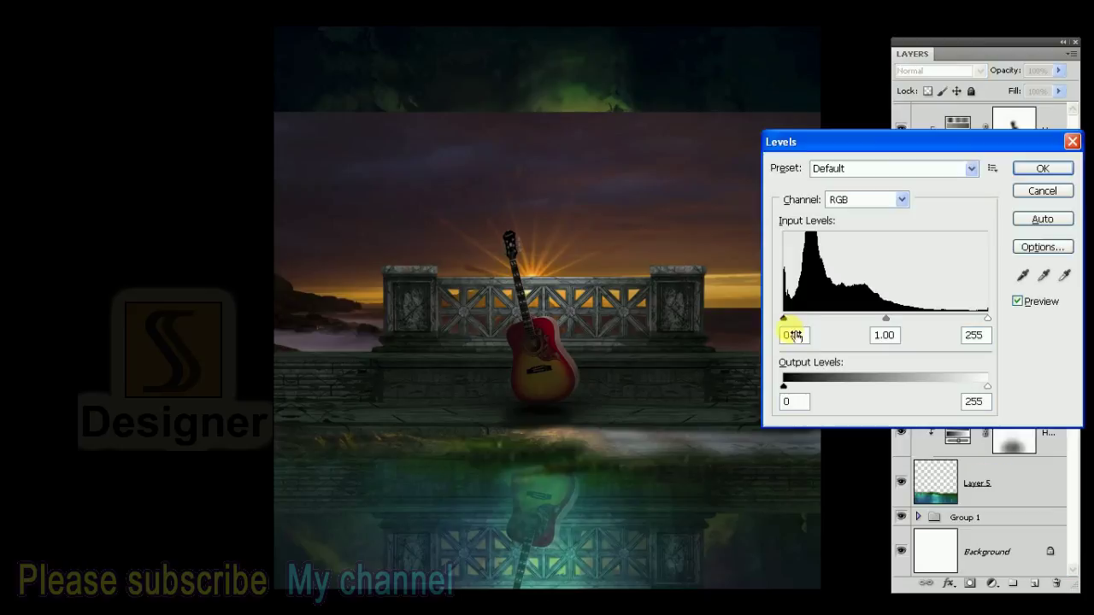
drag(895, 328, 905, 328)
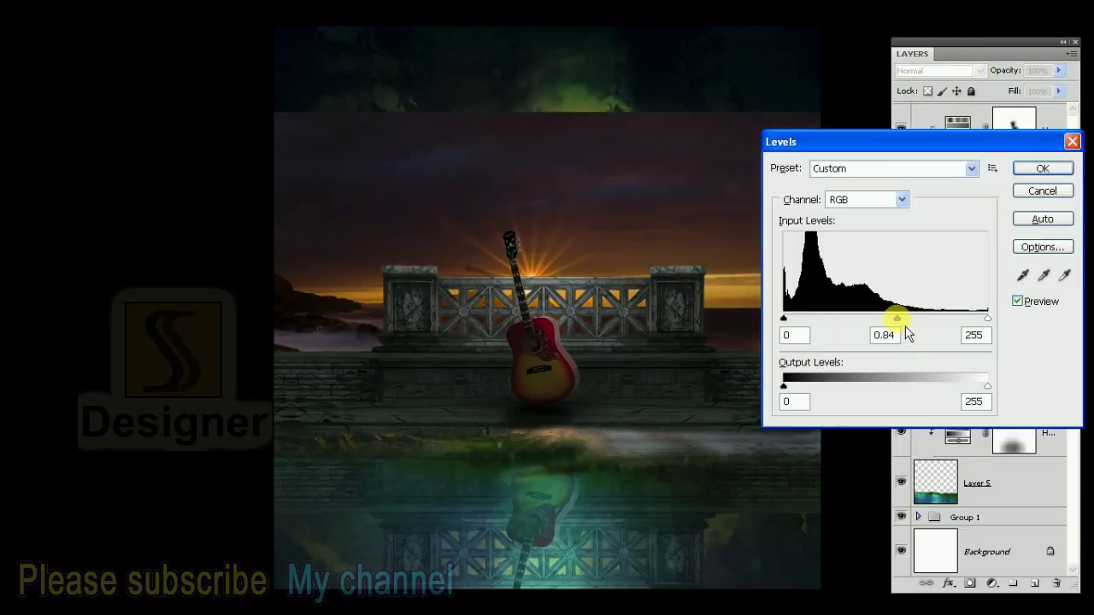
key(Return)
Cool the sunset with a yellow-blue Color Balance shift and reapply Levels
key(ctrl+b)
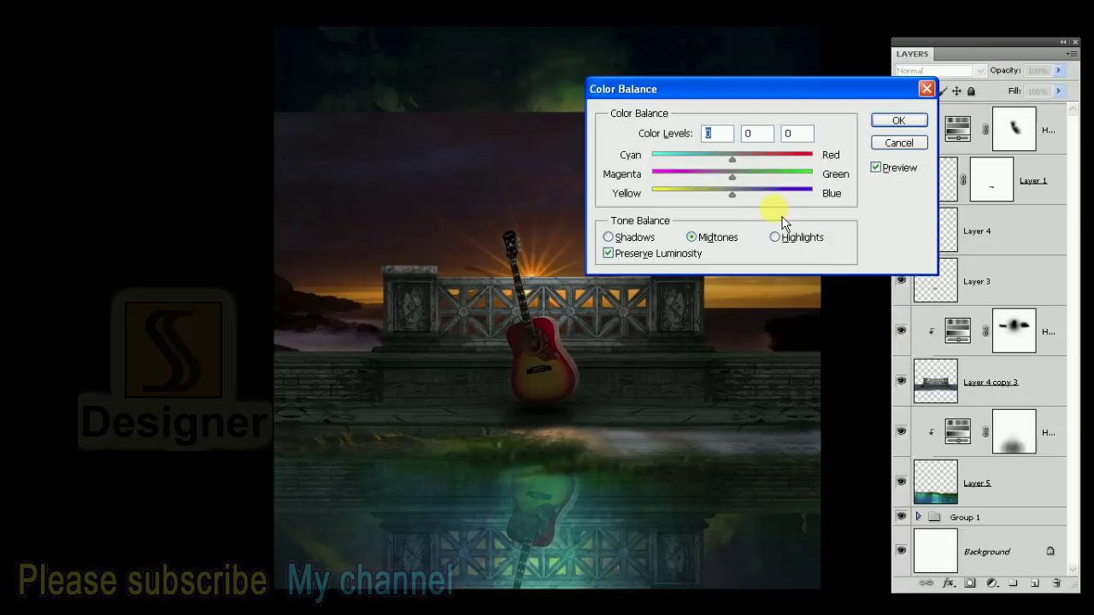
click(750, 176)
key(Return)
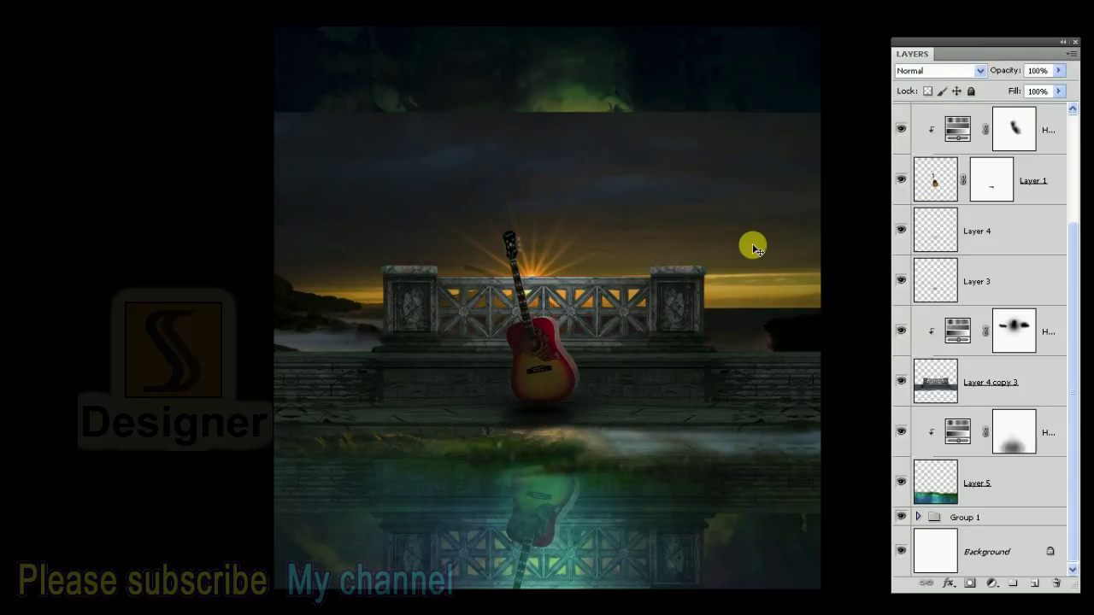
key(ctrl+l)
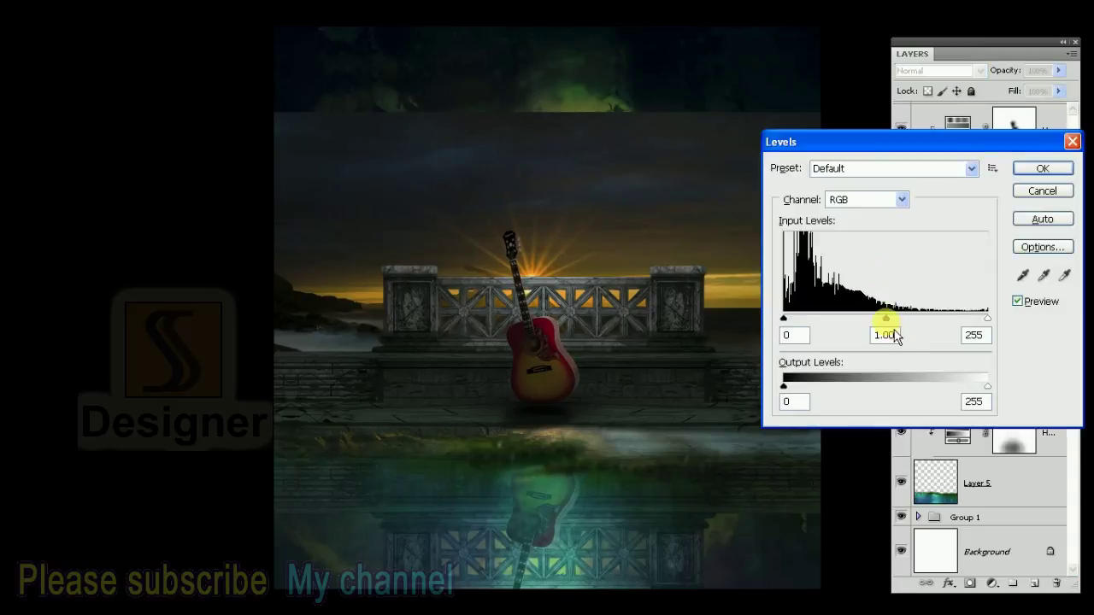
key(Return)
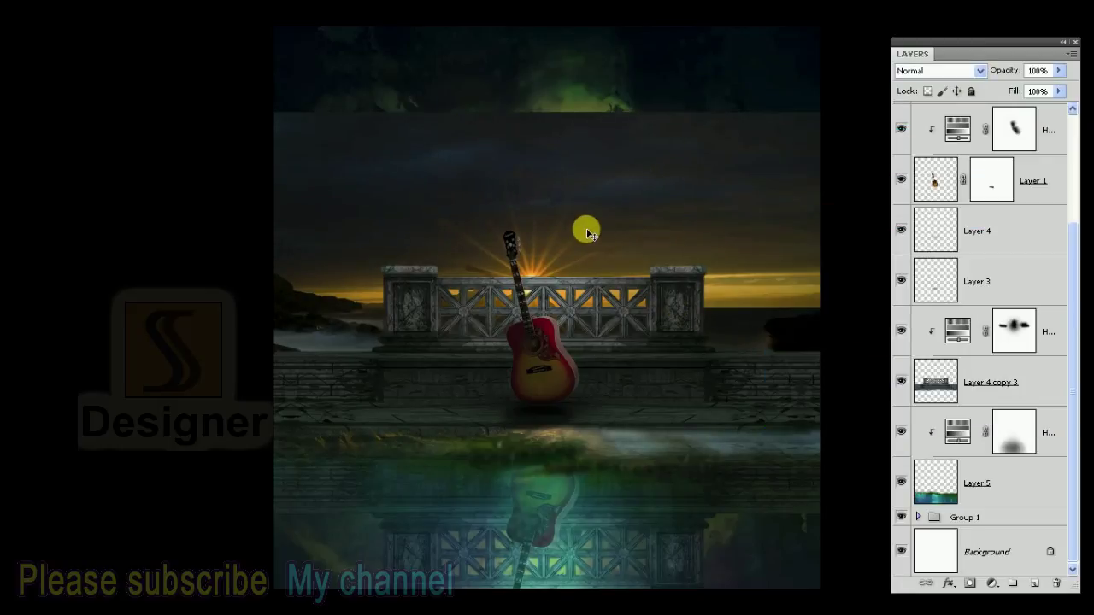
Brush away the upper sunset sky to reveal green-lit clouds and a yellow-green left-edge glow
key(b)
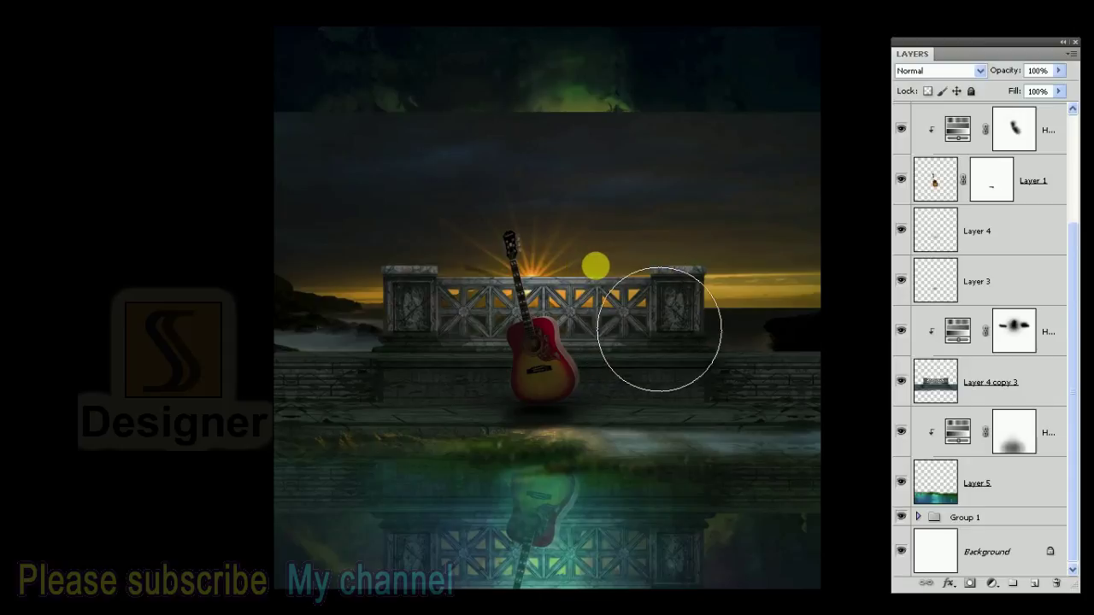
key(f)
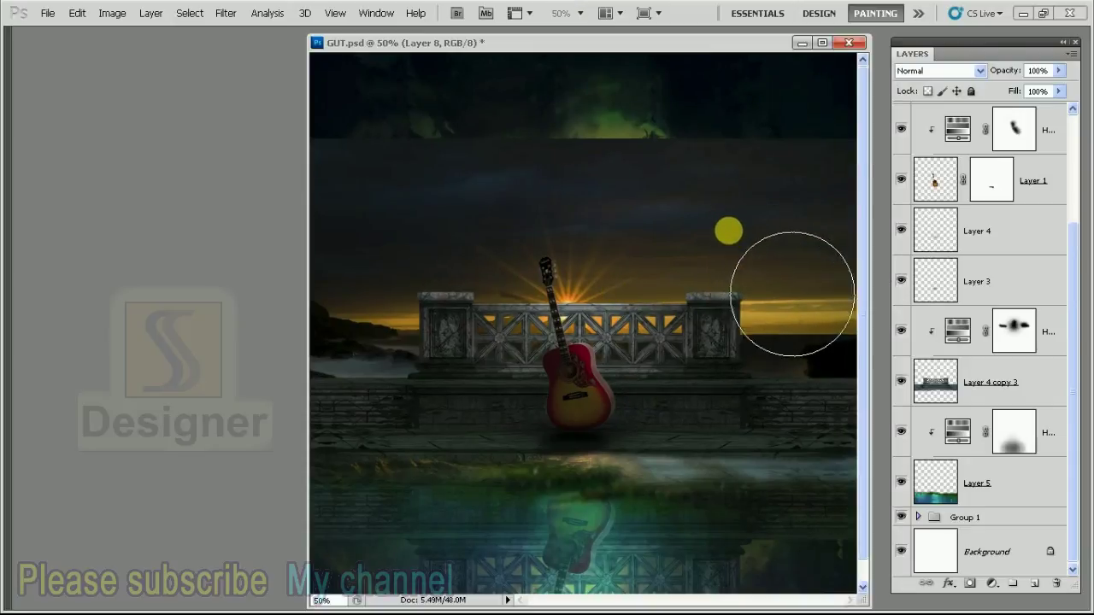
key(ctrl+minus)
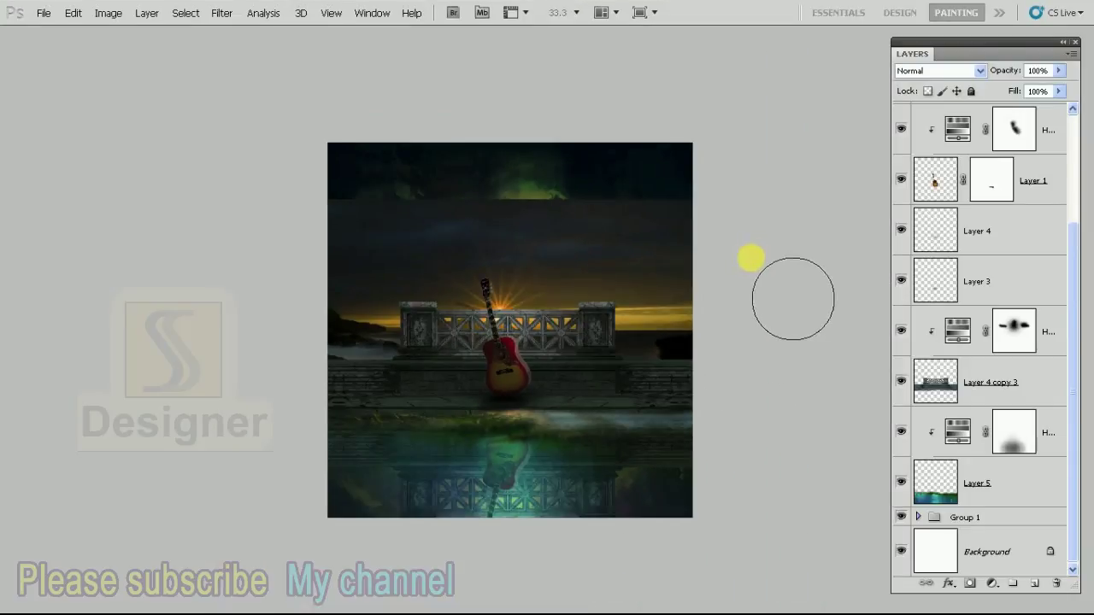
mouse_move(757, 292)
mouse_down()
mouse_move(603, 259)
mouse_move(452, 260)
mouse_move(349, 328)
mouse_move(894, 304)
mouse_up()
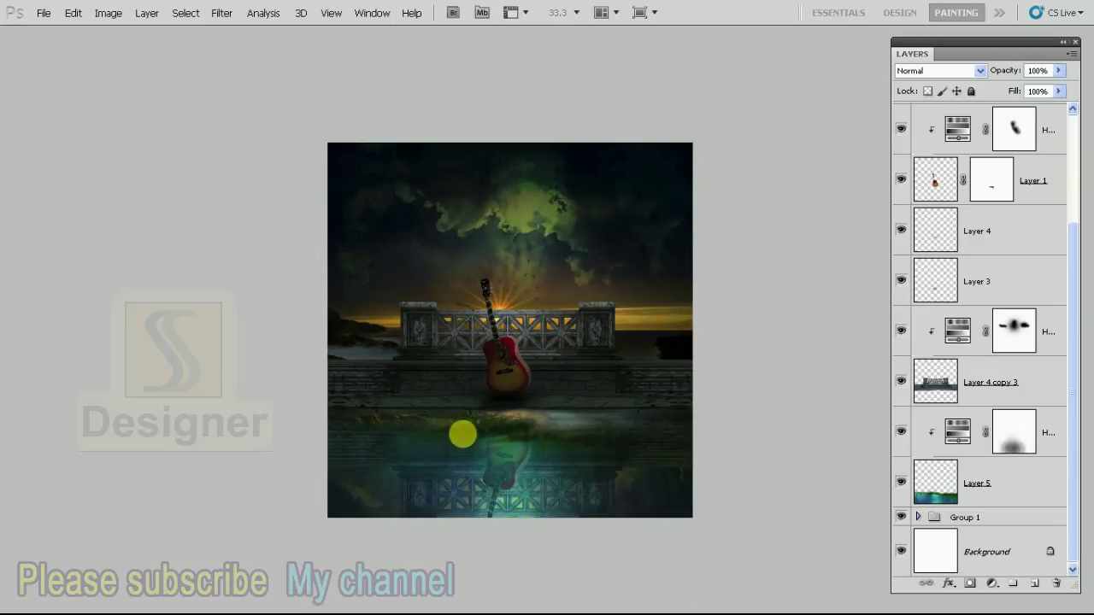
drag(425, 465, 378, 379)
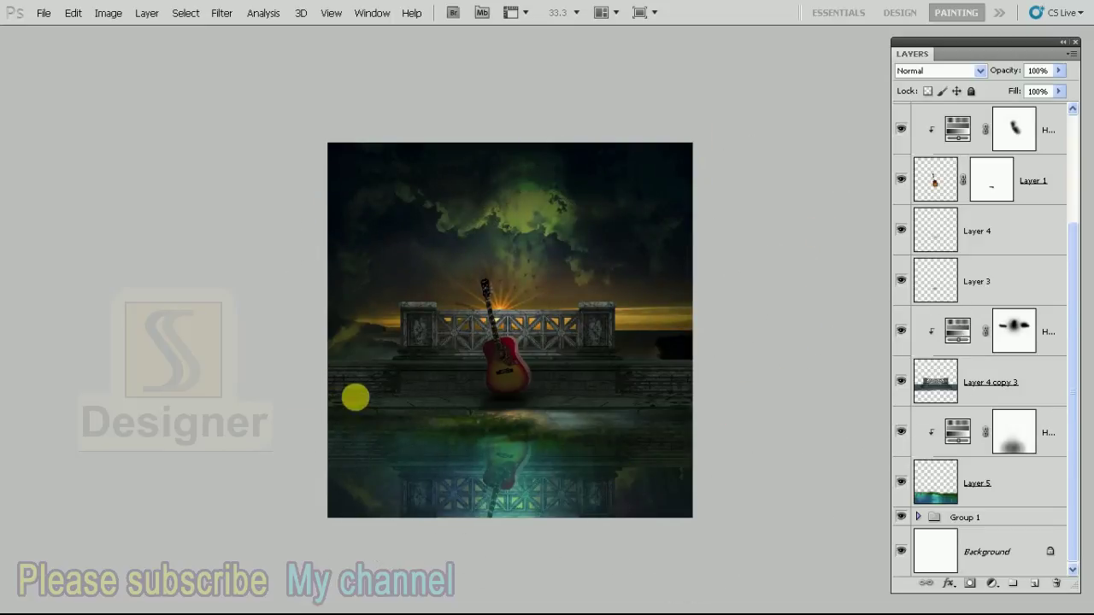
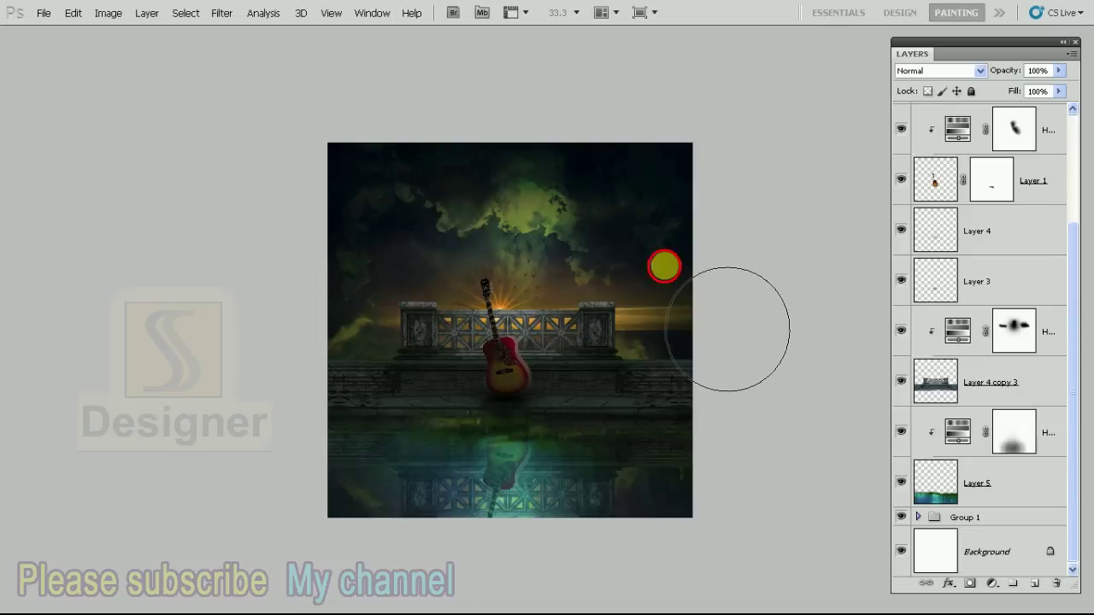
Enlarge the layer proportionally about its centre and nudge it slightly right and up
key(ctrl+plus)
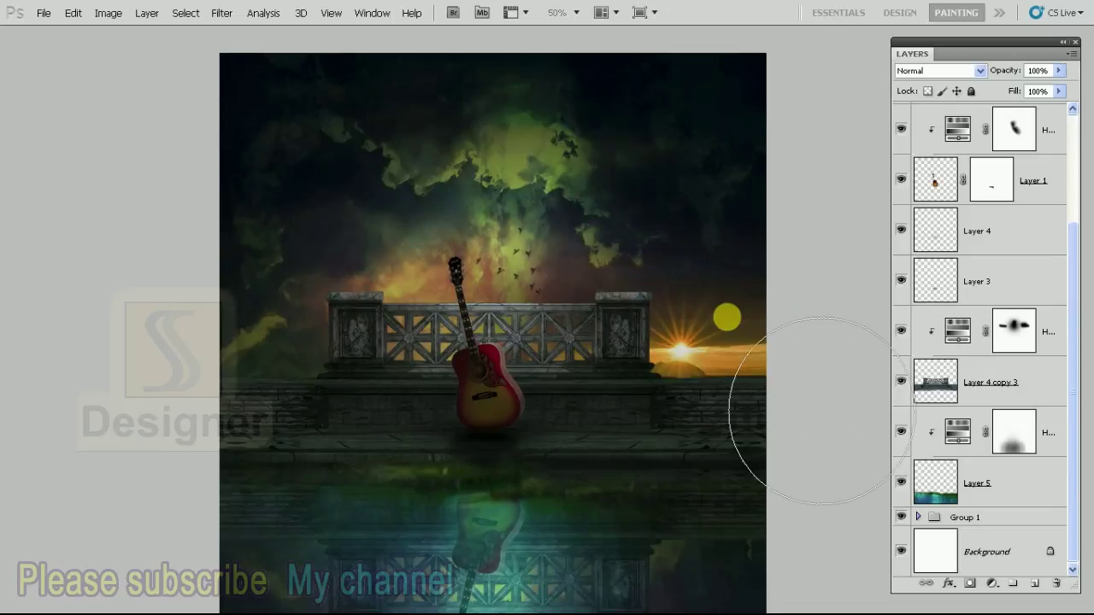
key(ctrl+minus)
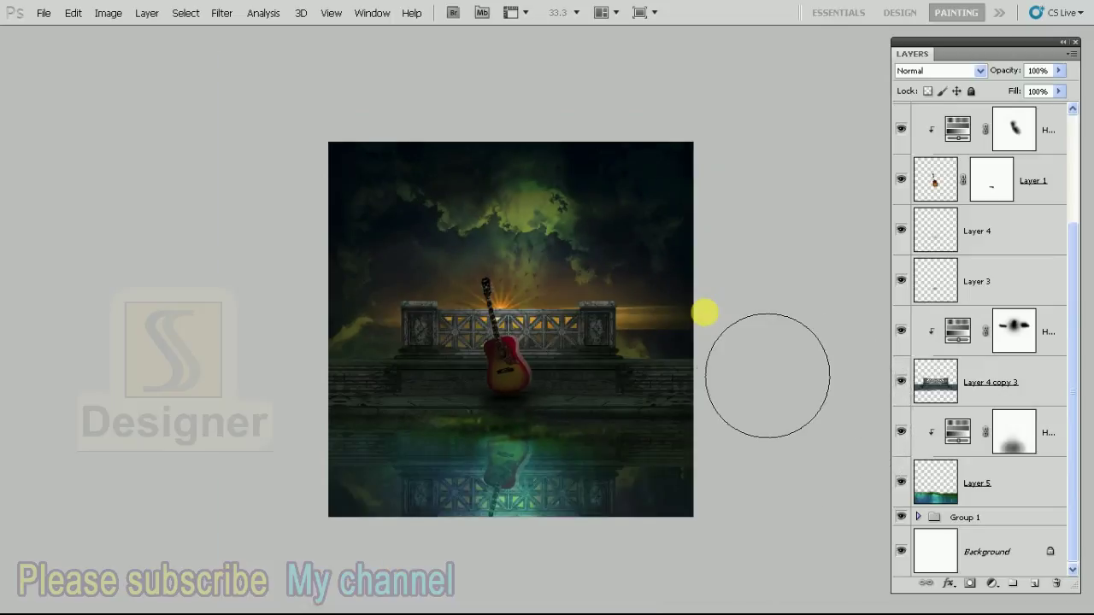
key(ctrl+t)
drag(727, 199, 761, 195)
key(shift+Right)
key(shift+Right)
key(shift+Up)
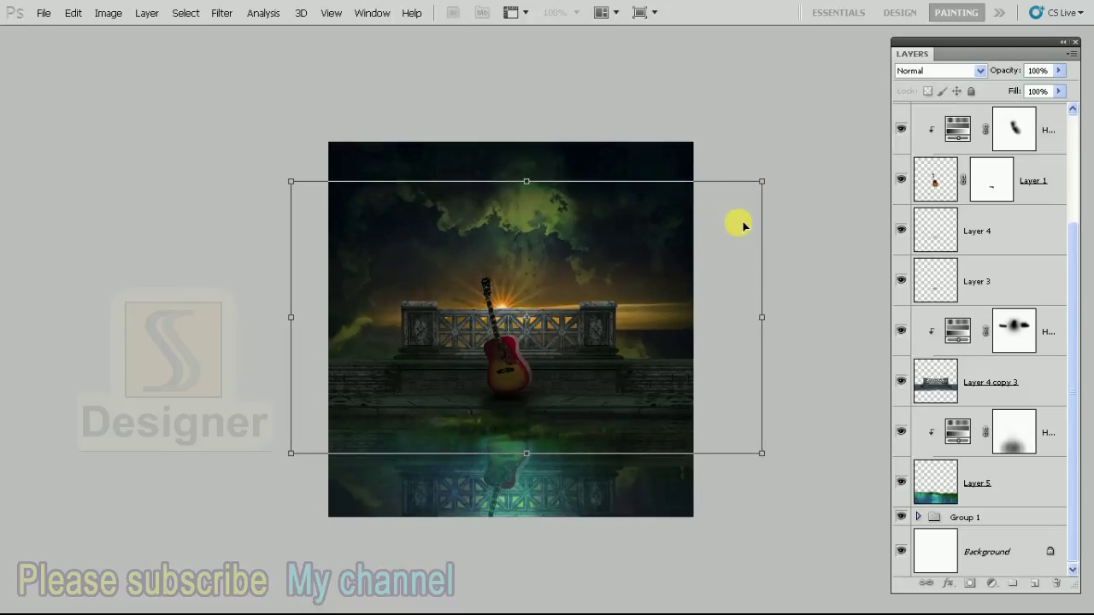
key(Return)
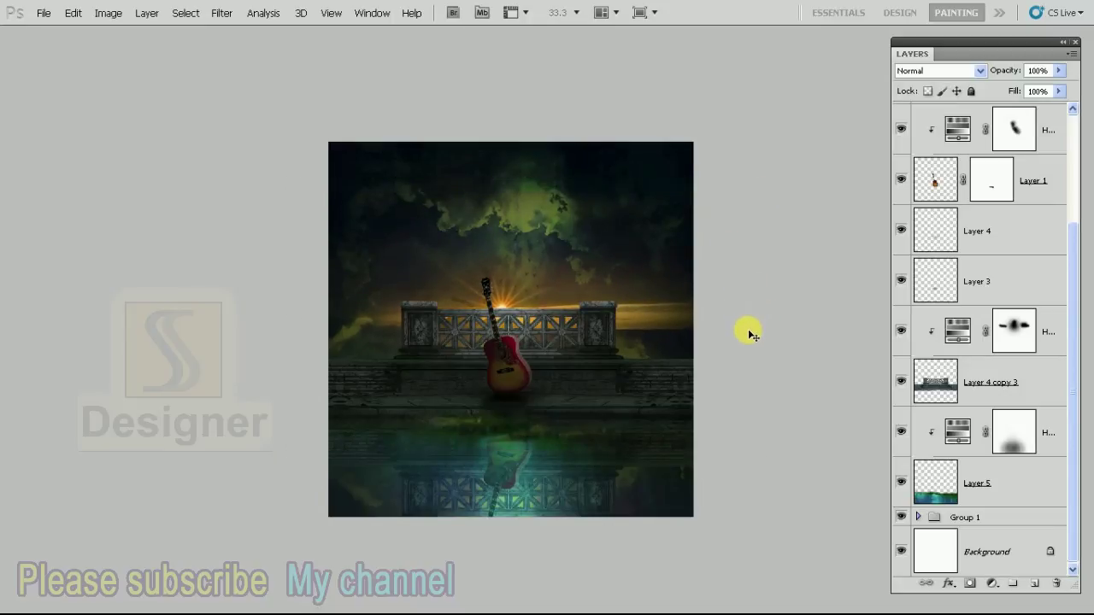
Shrink the brush, then enlarge the layer slightly once more from a corner
key(b)
key(bracketleft)
key(bracketleft)
key(bracketleft)
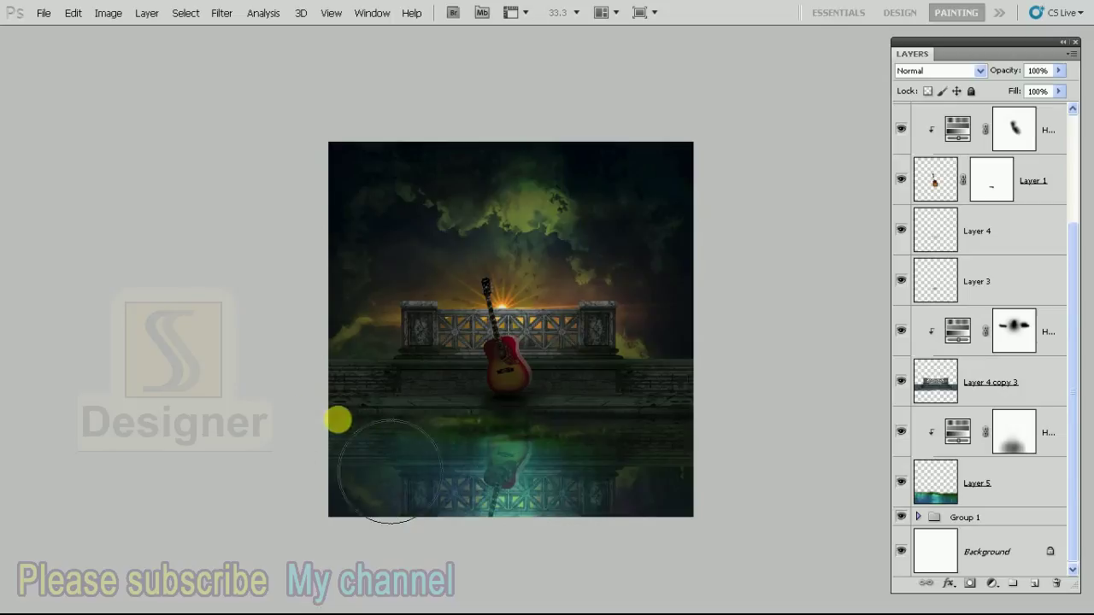
key(v)
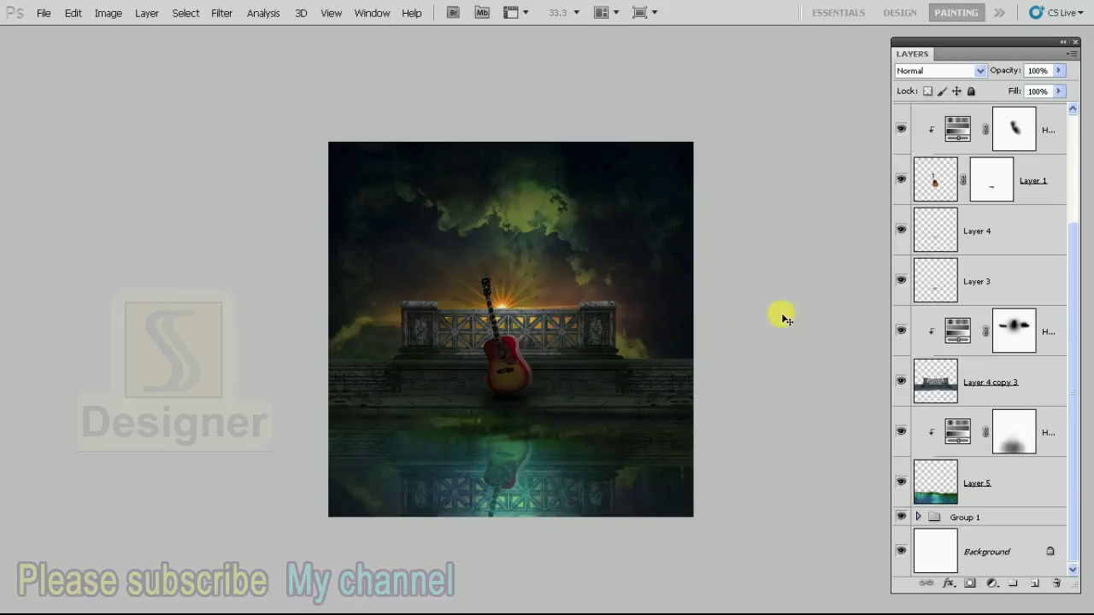
key(ctrl+t)
drag(763, 453, 771, 454)
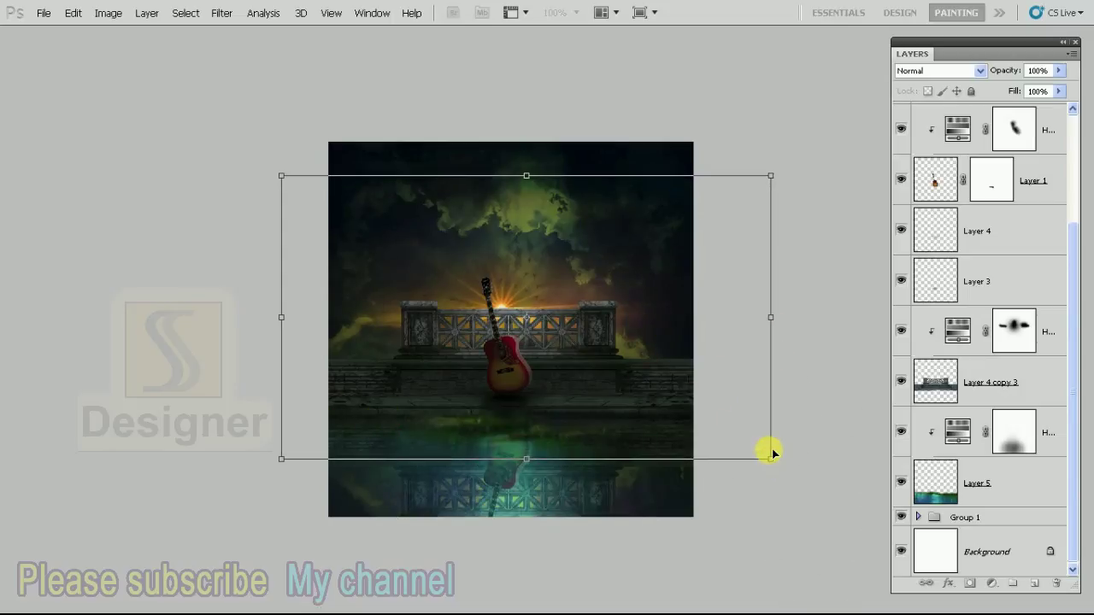
key(Return)
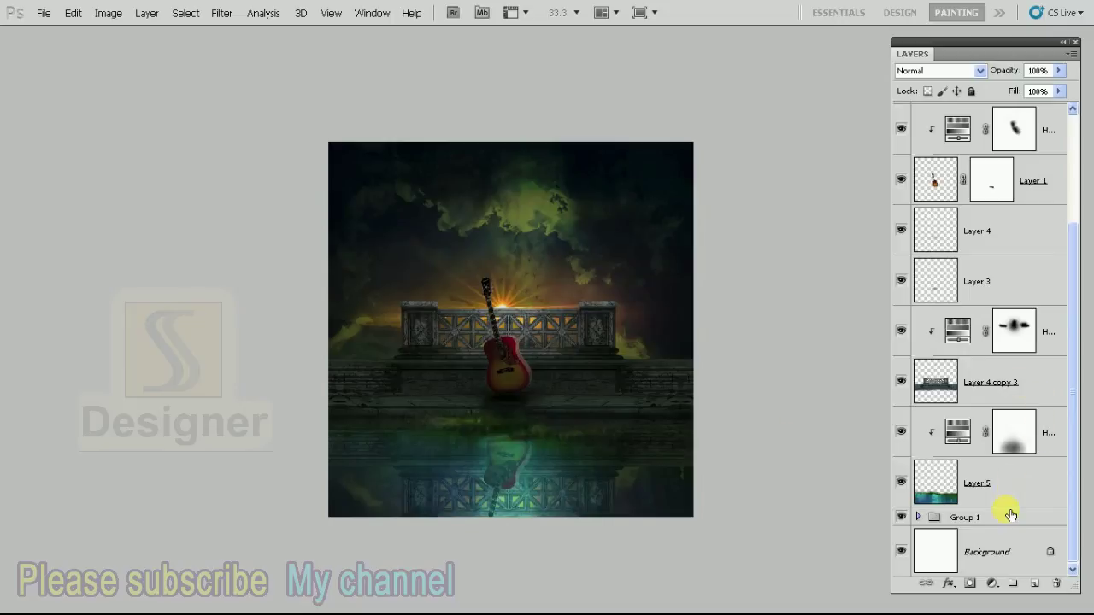
drag(1075, 491, 1084, 500)
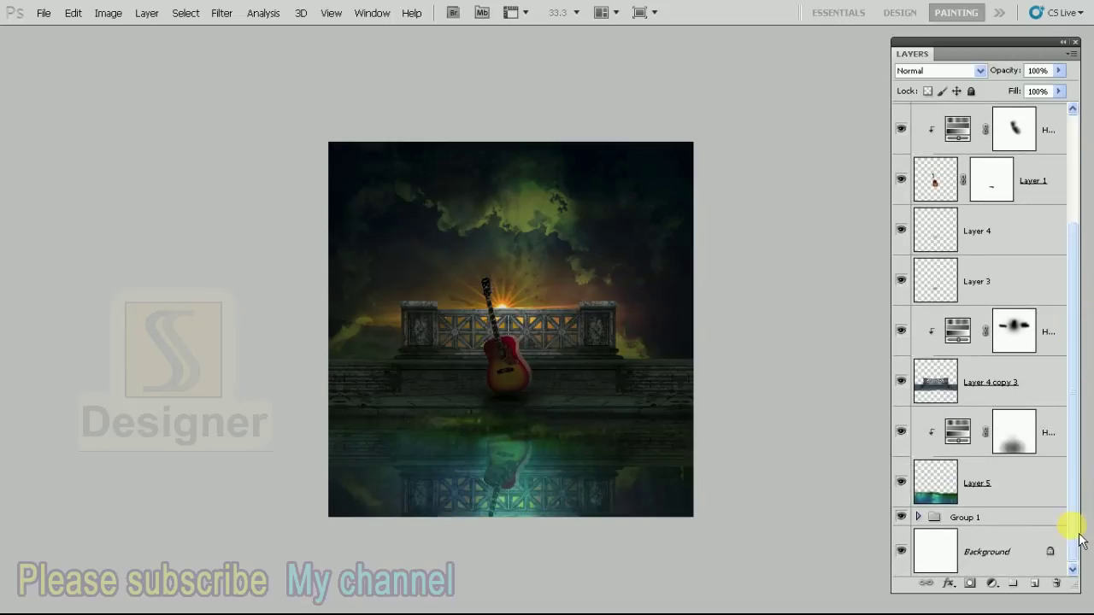
key(ctrl+t)
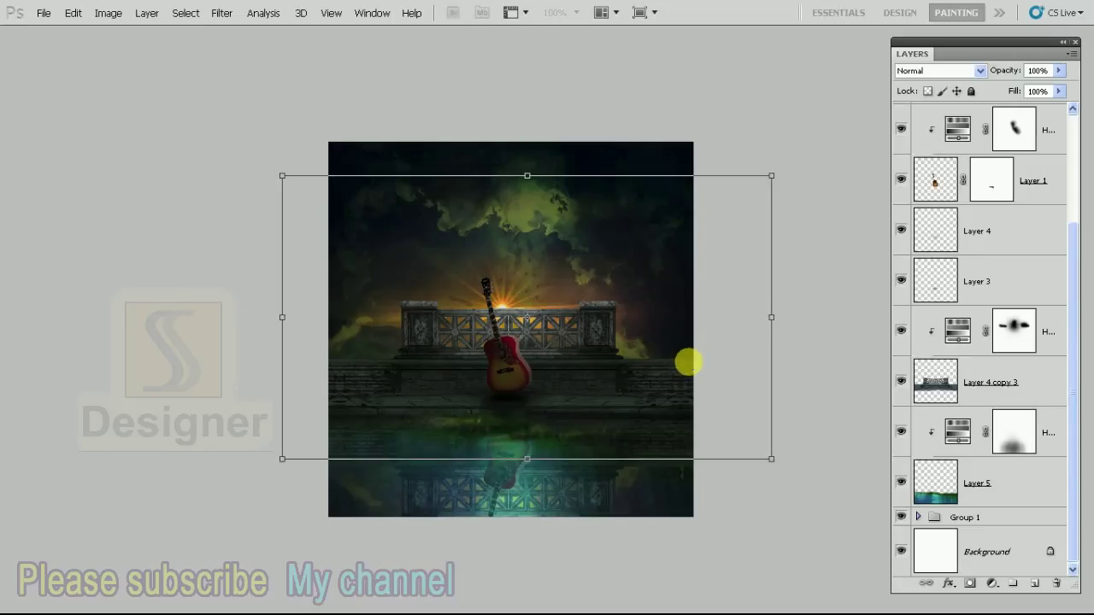
key(Escape)
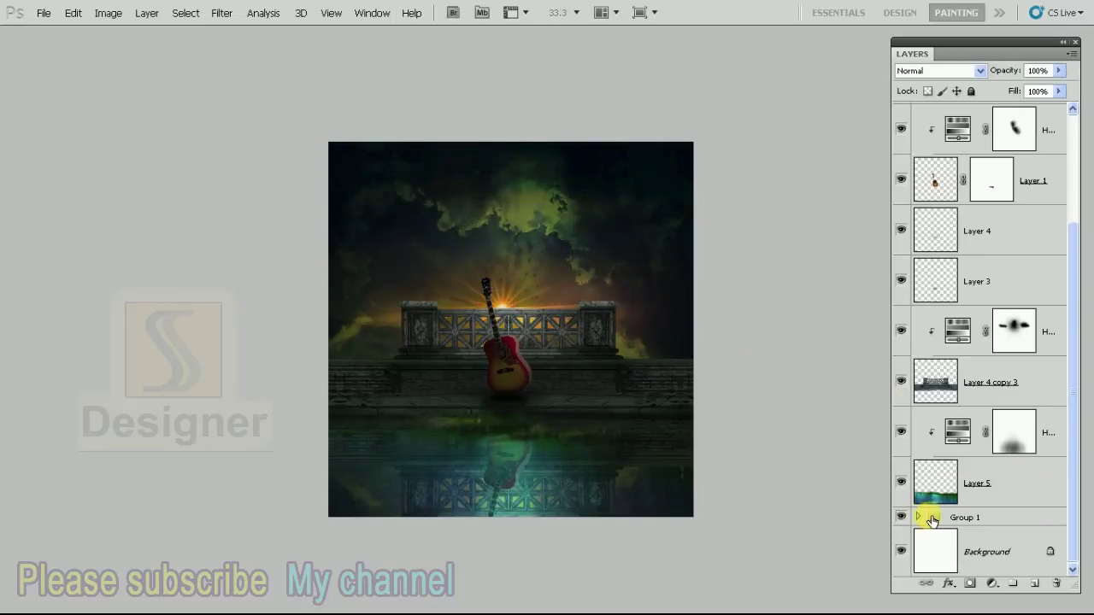
Expand Group 1, compare Layer 8's glow, and duplicate it as Layer 8 copy
click(919, 518)
scroll(1068, 502, down, 5)
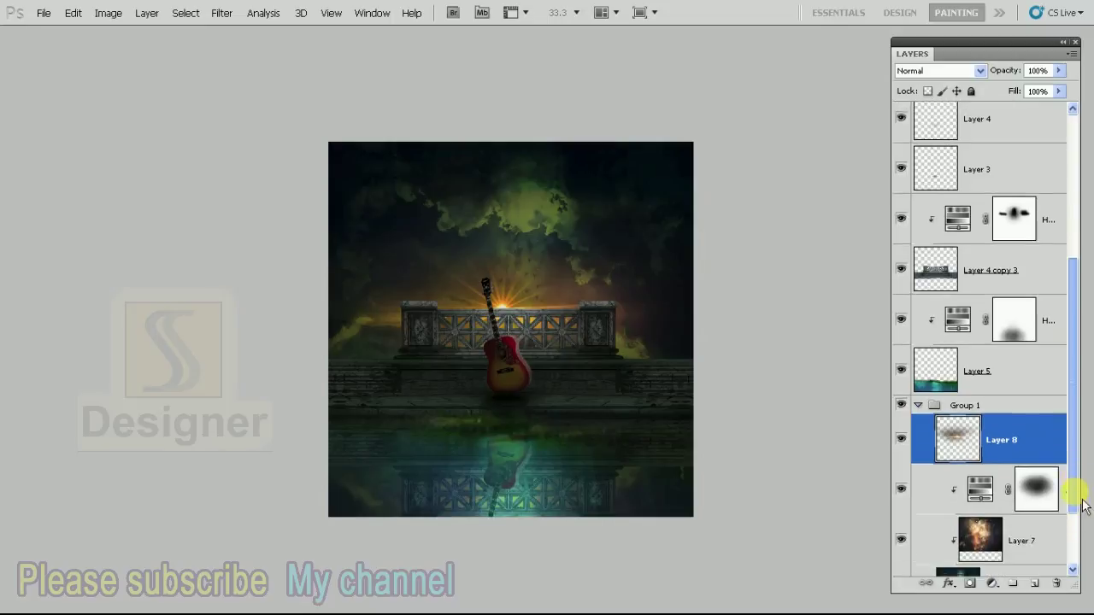
click(903, 410)
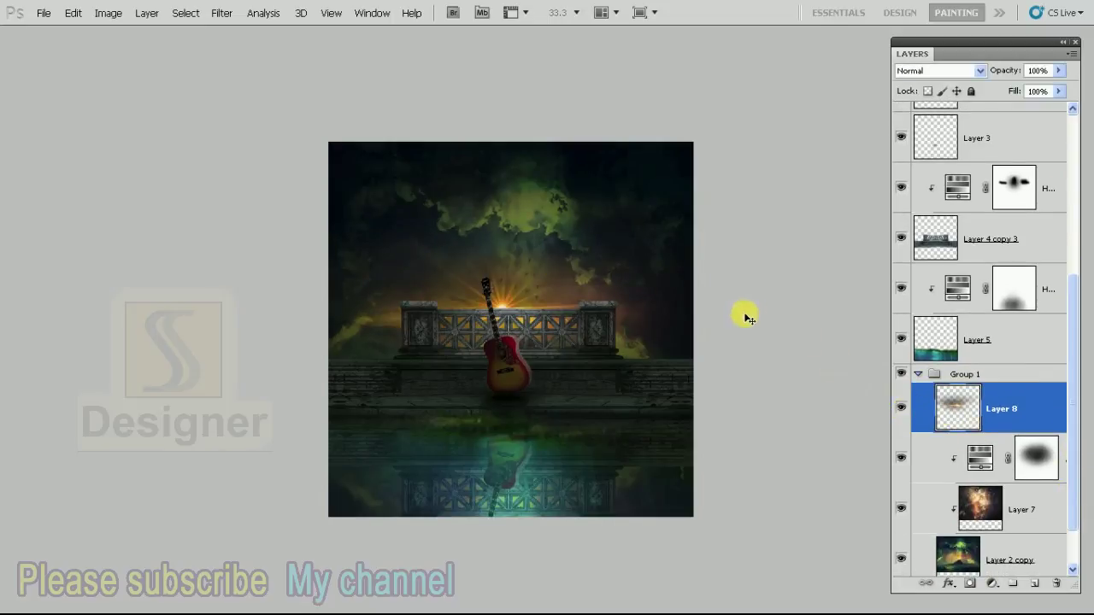
click(903, 376)
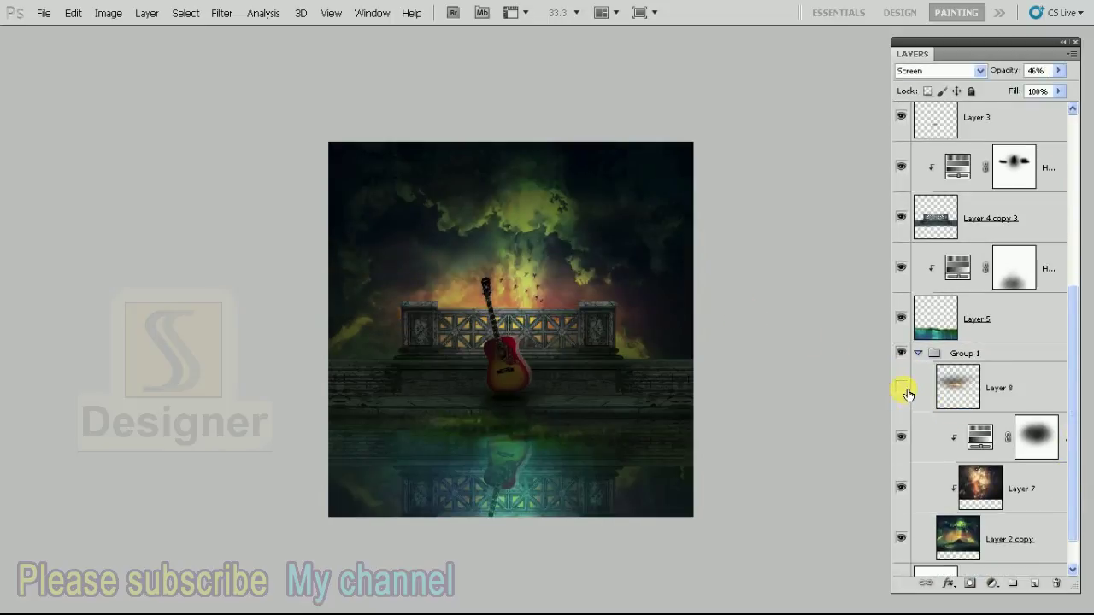
click(1016, 388)
right_click(1022, 386)
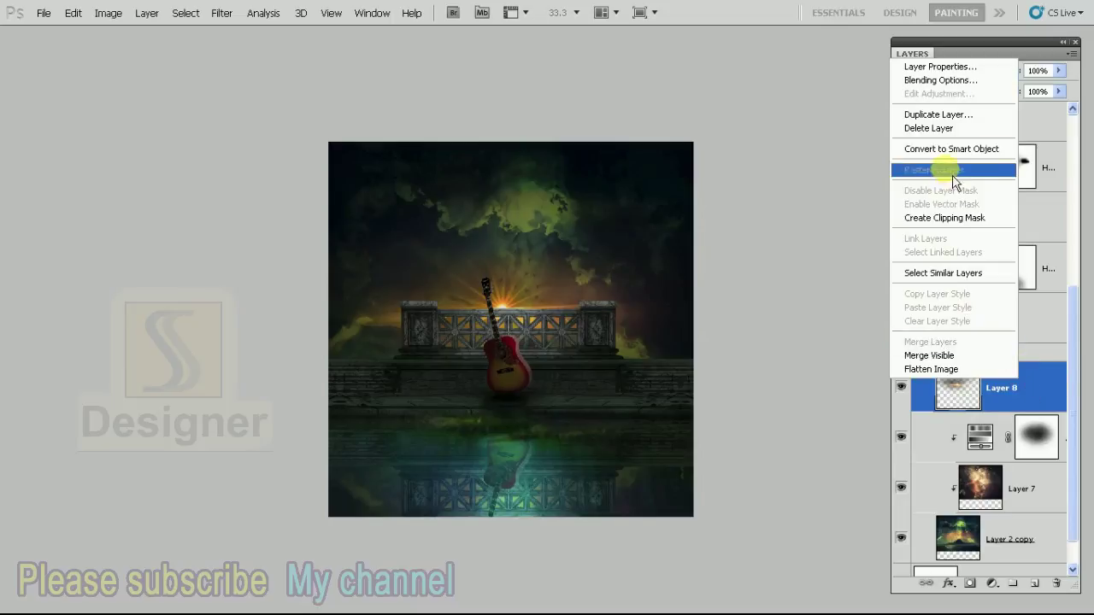
click(912, 125)
click(689, 179)
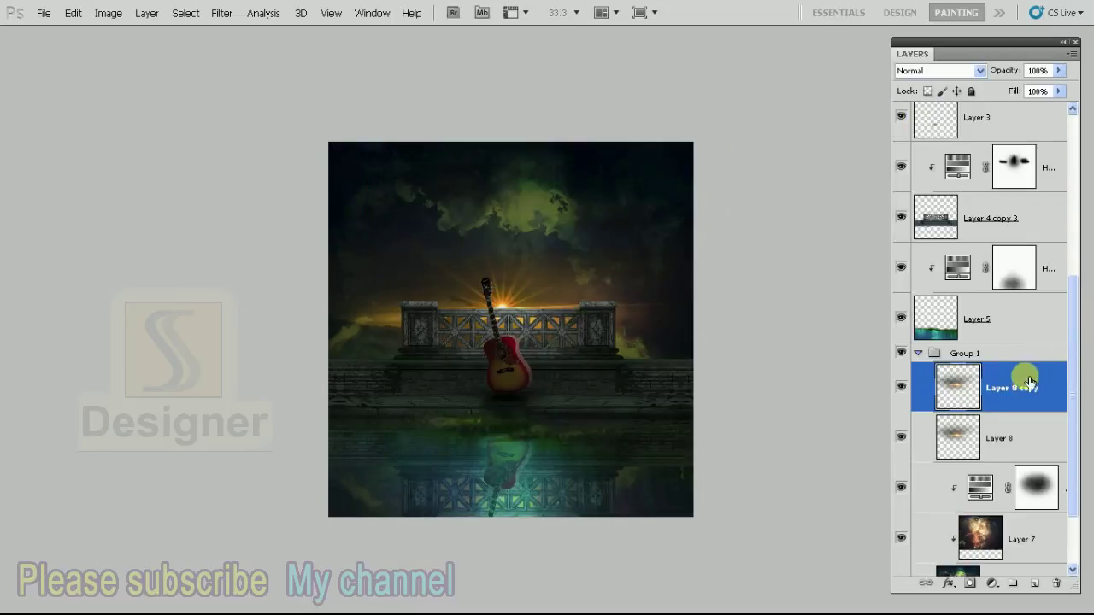
Move Layer 8 copy to the top of the stack and set its blend mode to Pin Light
scroll(1004, 70, up, 1)
scroll(1004, 70, up, 2)
scroll(1025, 73, up, 2)
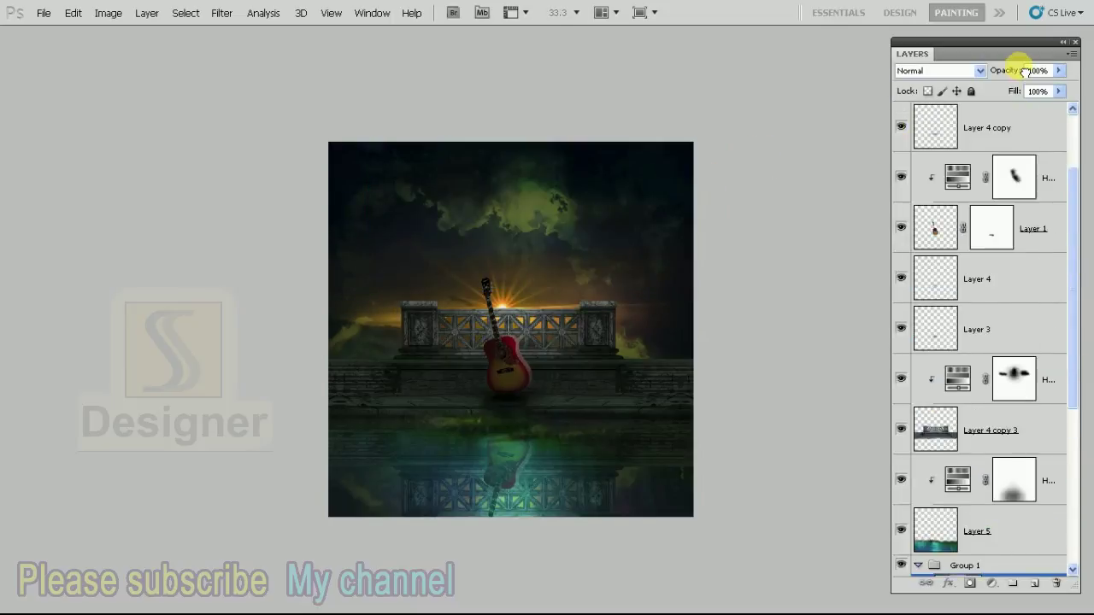
scroll(1025, 72, up, 2)
scroll(1014, 117, up, 1)
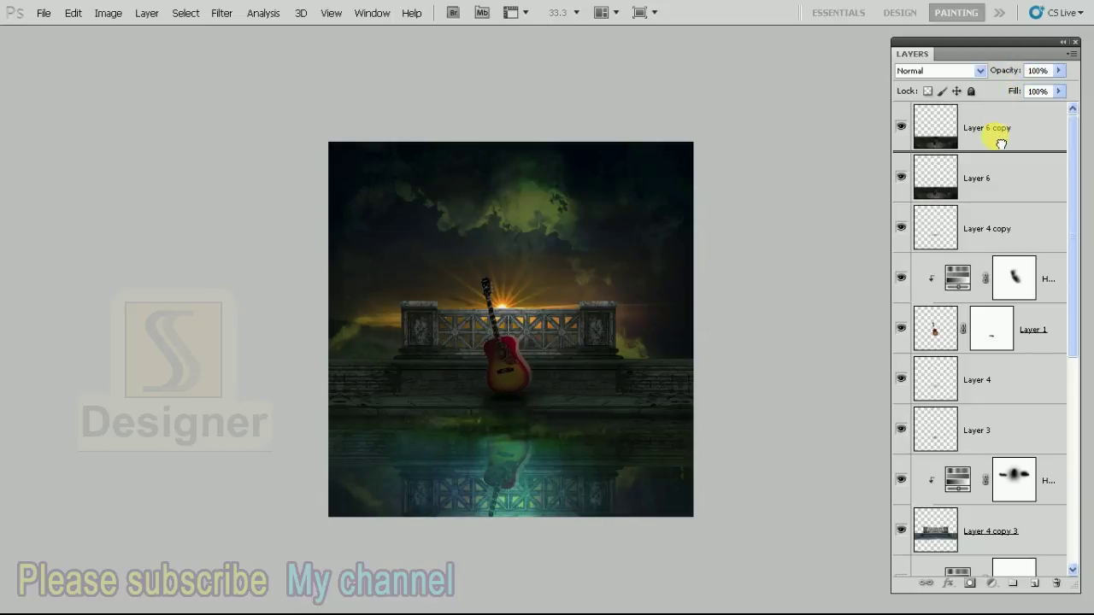
click(999, 127)
click(901, 128)
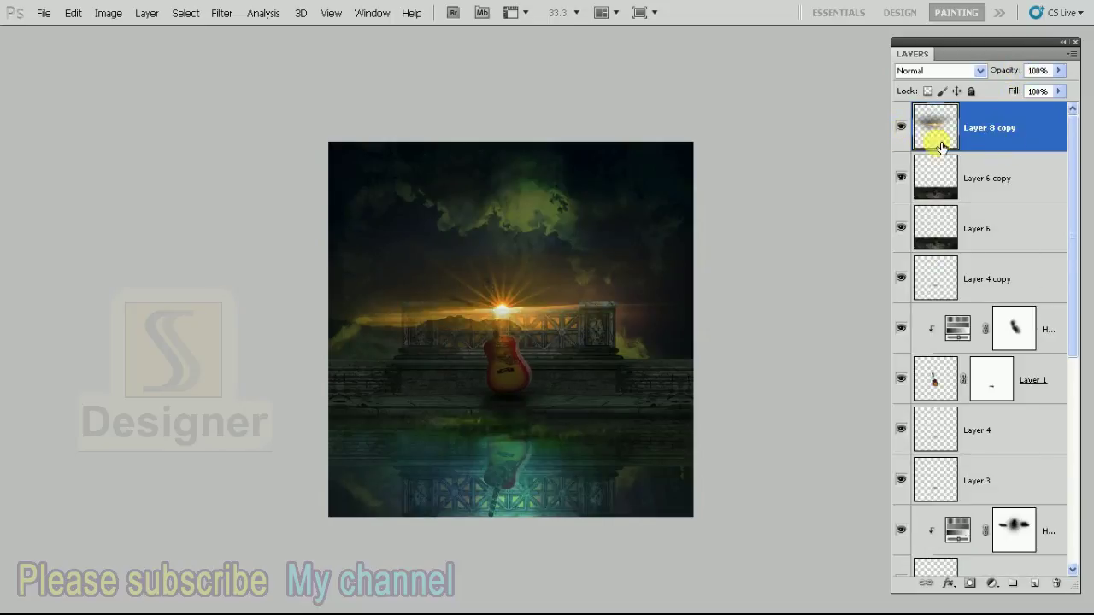
click(940, 72)
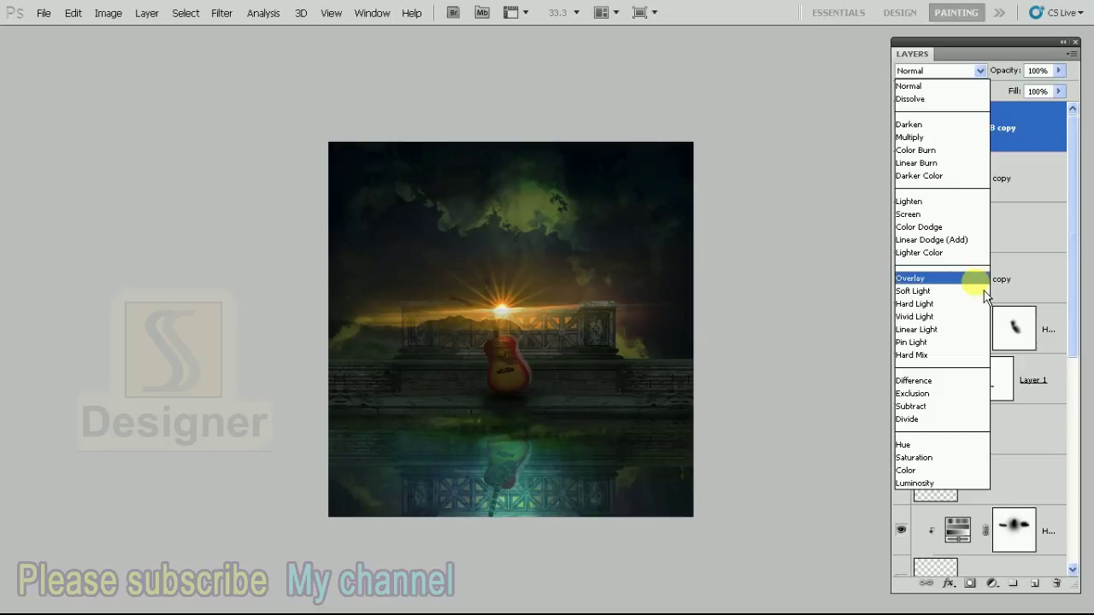
click(982, 282)
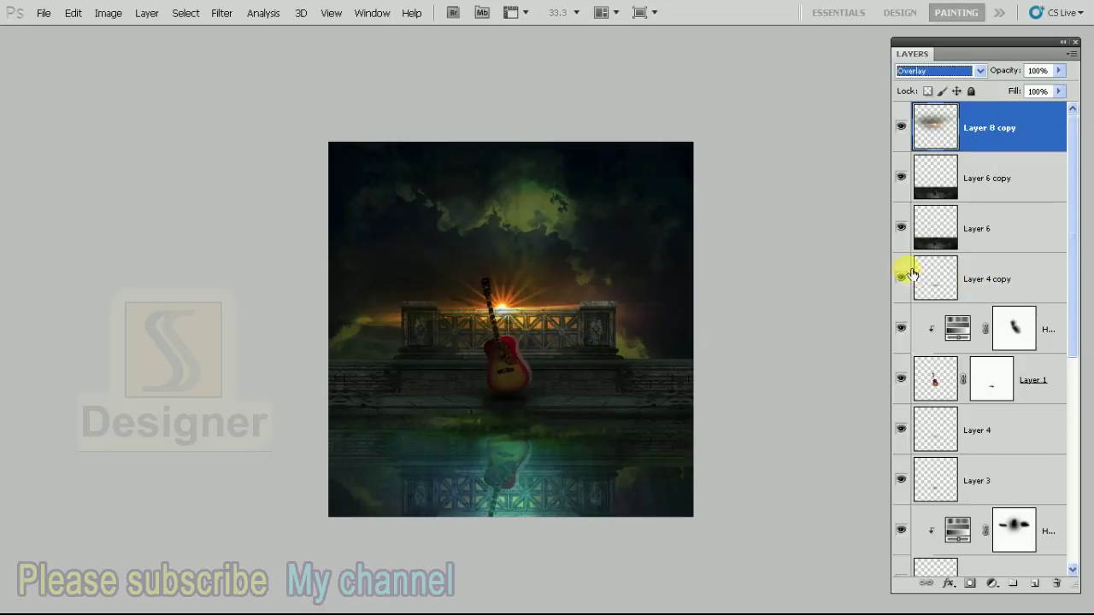
click(940, 73)
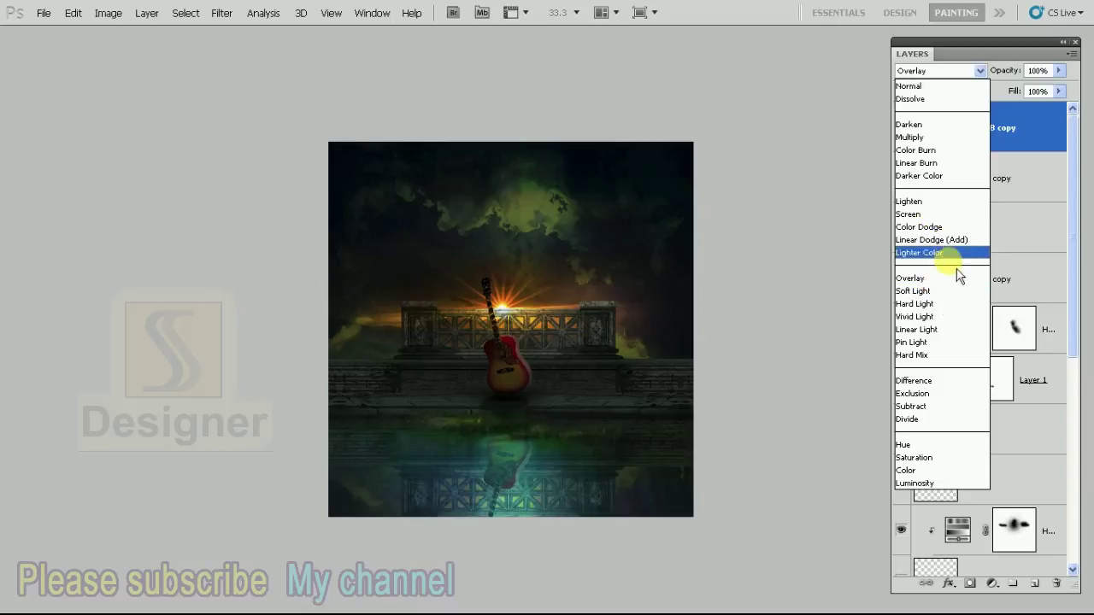
click(954, 345)
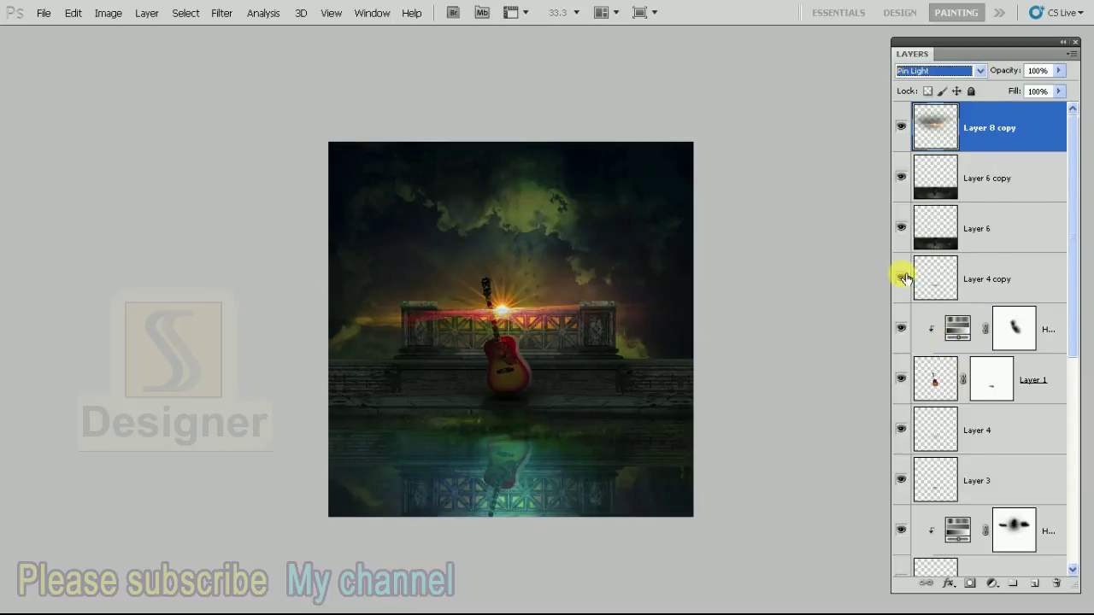
click(614, 68)
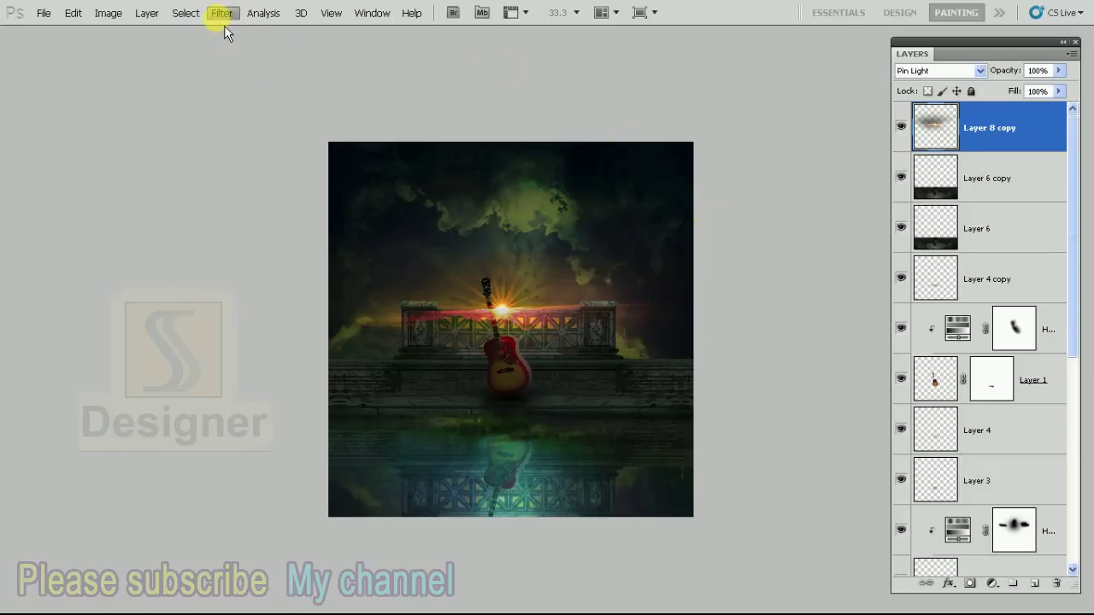
Blur Layer 8 copy with a 10-pixel Gaussian Blur and shift the glow up-left behind the guitar
click(224, 24)
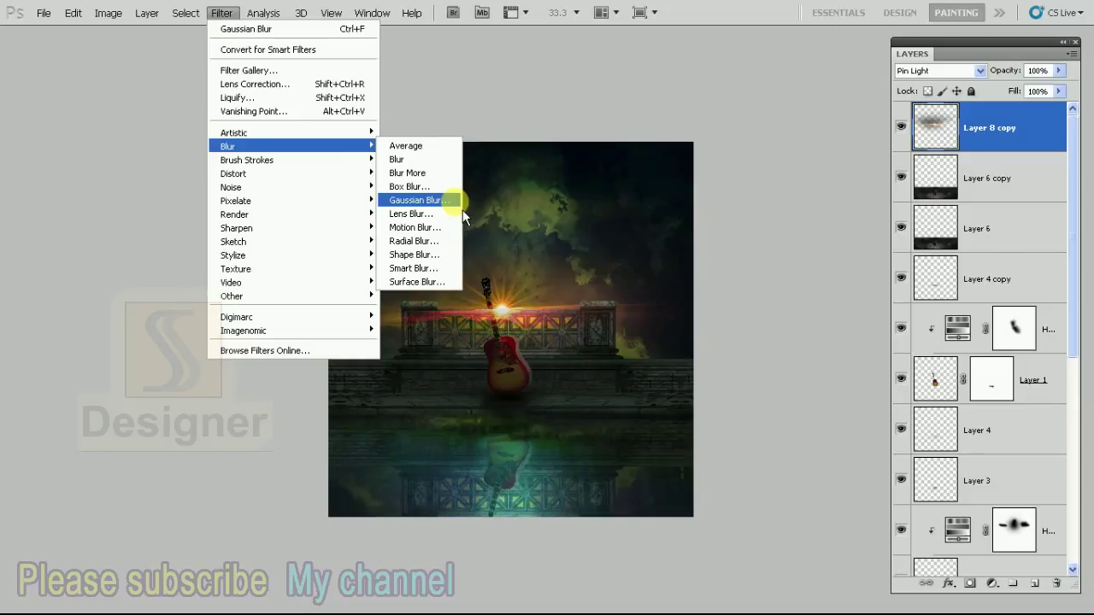
click(457, 204)
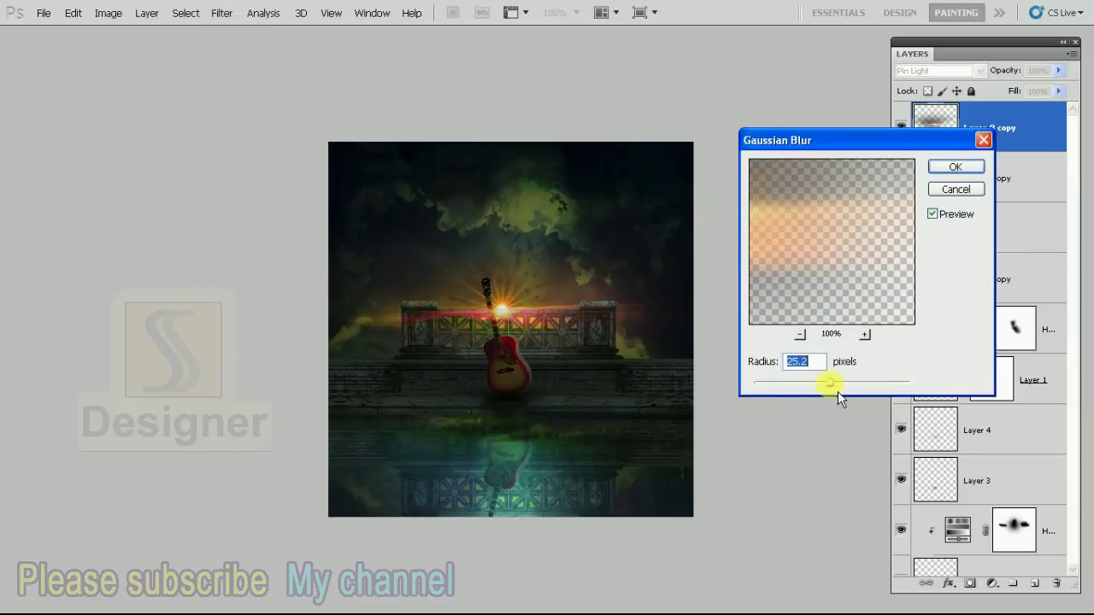
drag(837, 392, 824, 394)
text(10)
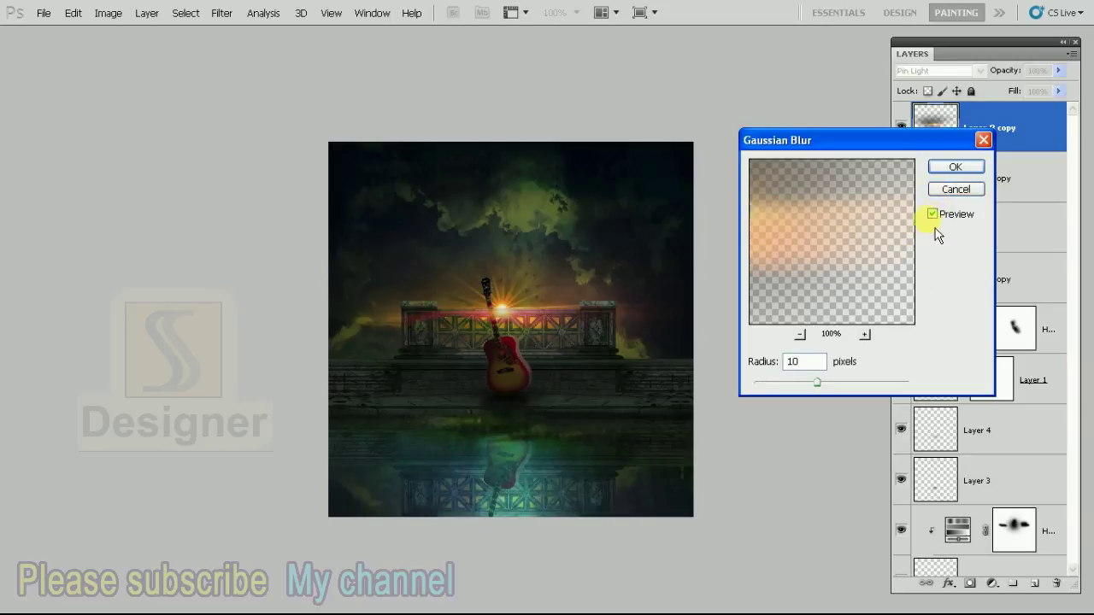
click(948, 189)
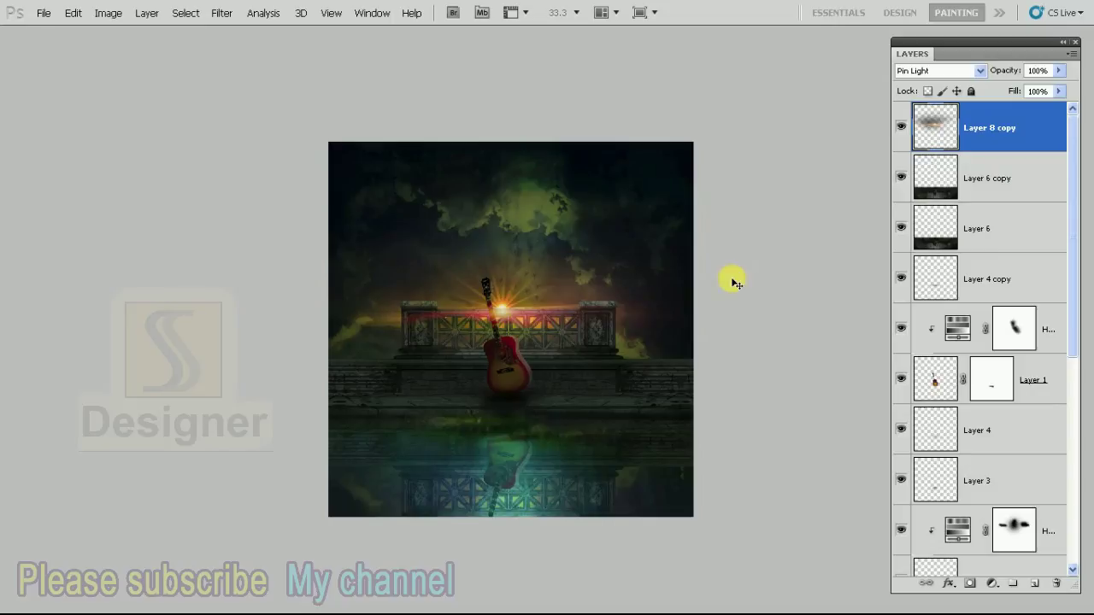
key(ctrl+plus)
drag(493, 321, 491, 310)
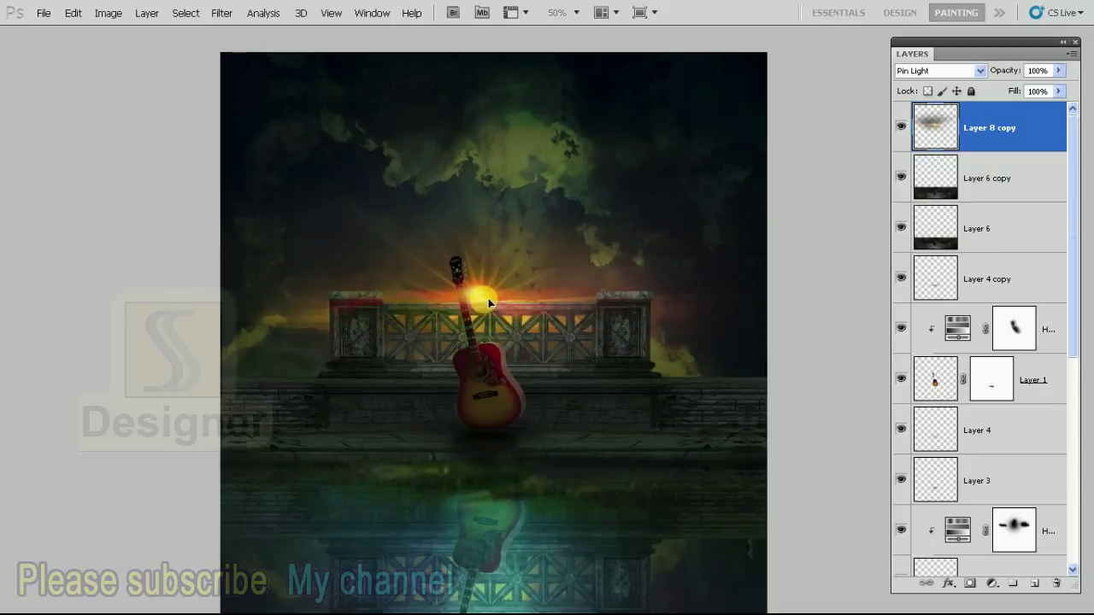
Compare the glow layer's visibility, then duplicate it as Layer 8 copy 2
click(1058, 71)
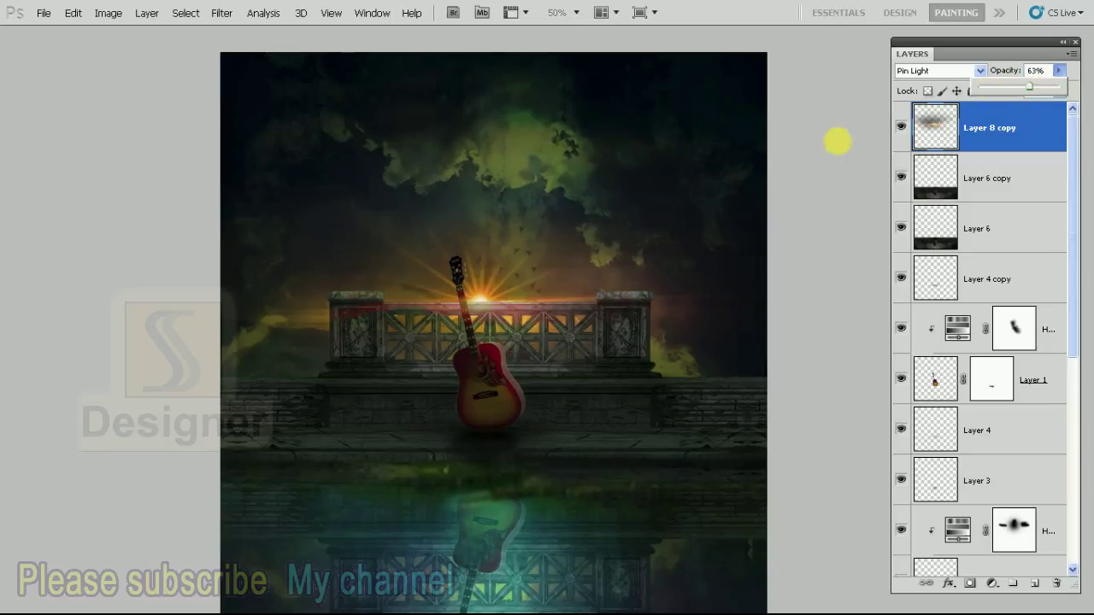
key(ctrl+minus)
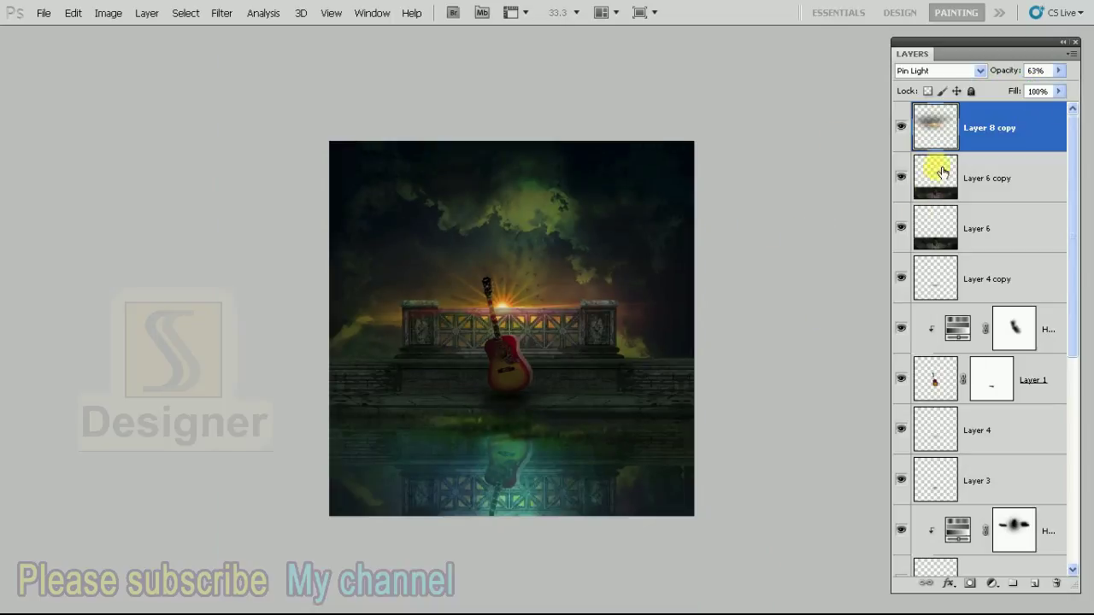
click(903, 128)
right_click(977, 128)
click(889, 182)
click(672, 180)
Flip Layer 8 copy 2 vertically and move it down over the water as a reflection
key(ctrl+t)
right_click(595, 256)
click(660, 386)
right_click(637, 296)
click(694, 492)
mouse_move(593, 291)
mouse_down()
mouse_move(600, 528)
mouse_move(593, 504)
mouse_up()
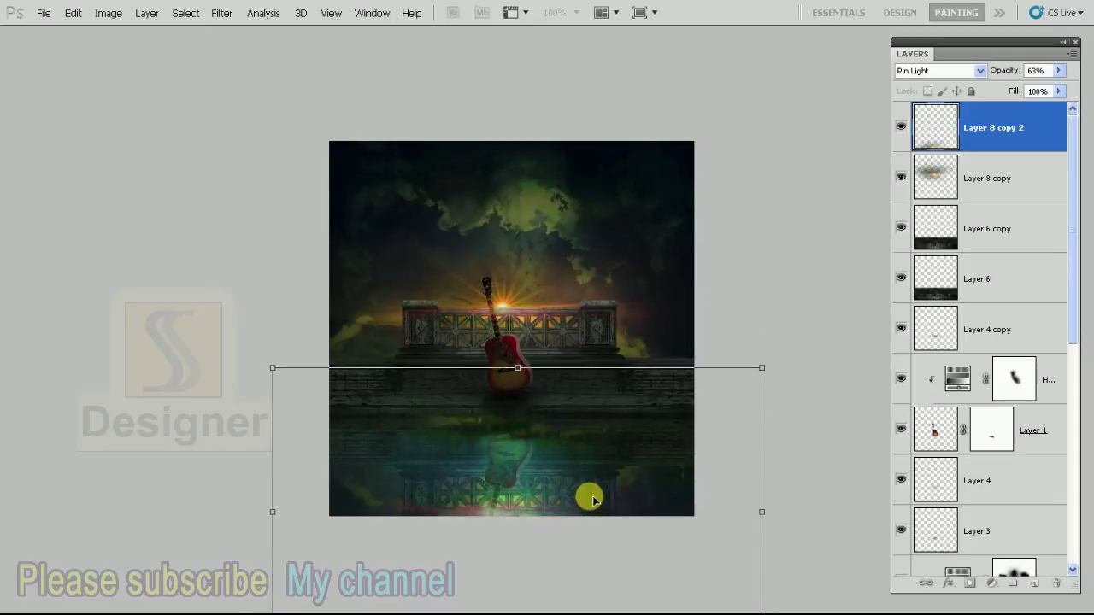
key(Return)
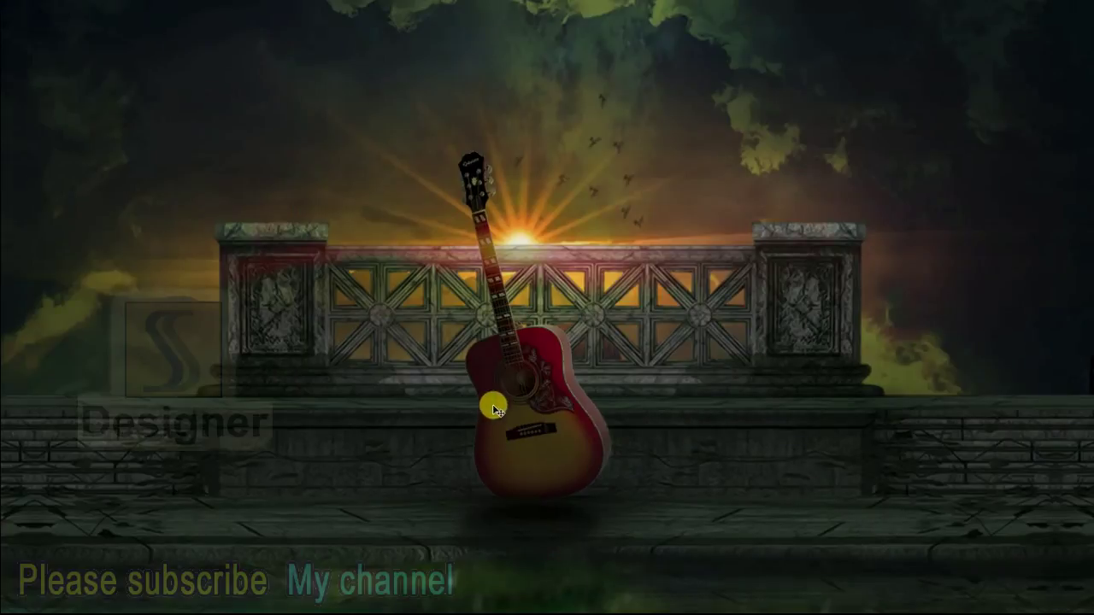
Select the guitar's Layer 1 and start a Pen path along the headstock and tuning pegs
key(F7)
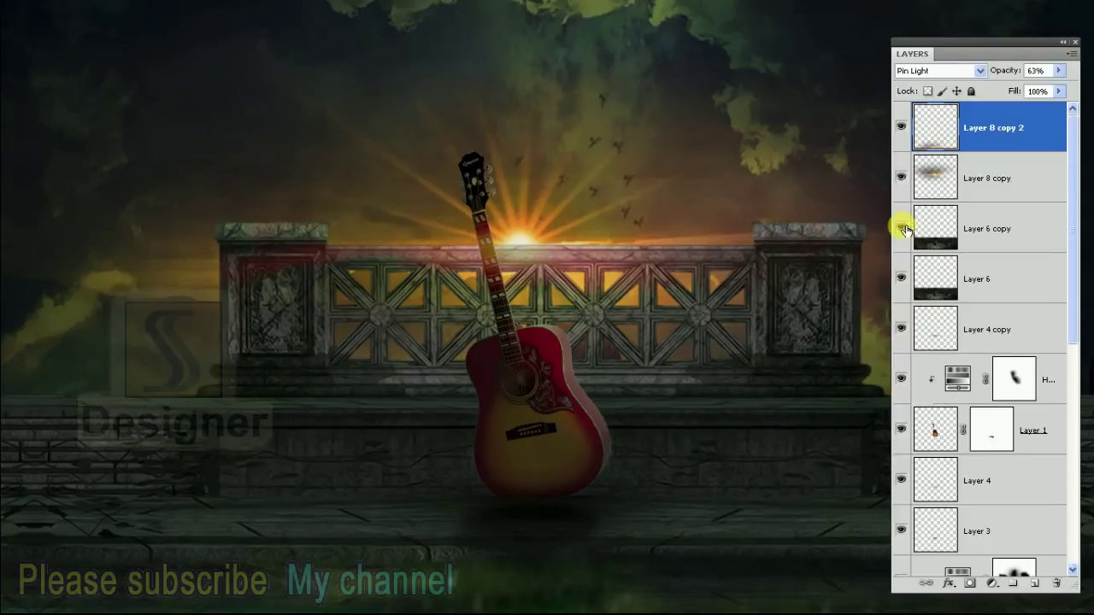
click(991, 432)
key(F7)
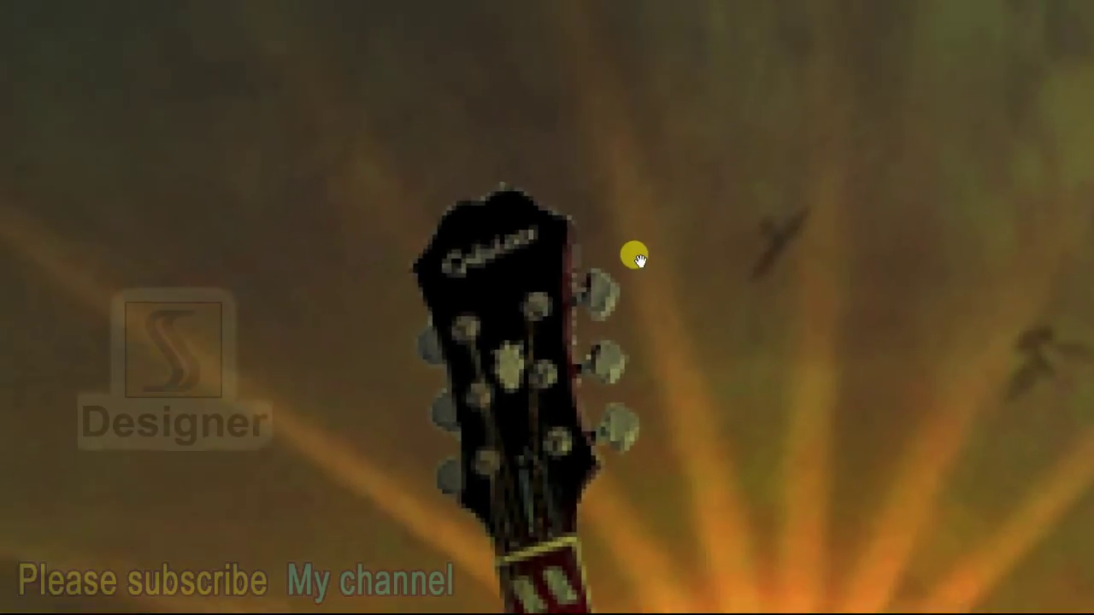
mouse_move(503, 238)
mouse_down()
mouse_move(589, 259)
mouse_move(593, 317)
mouse_move(603, 314)
mouse_up()
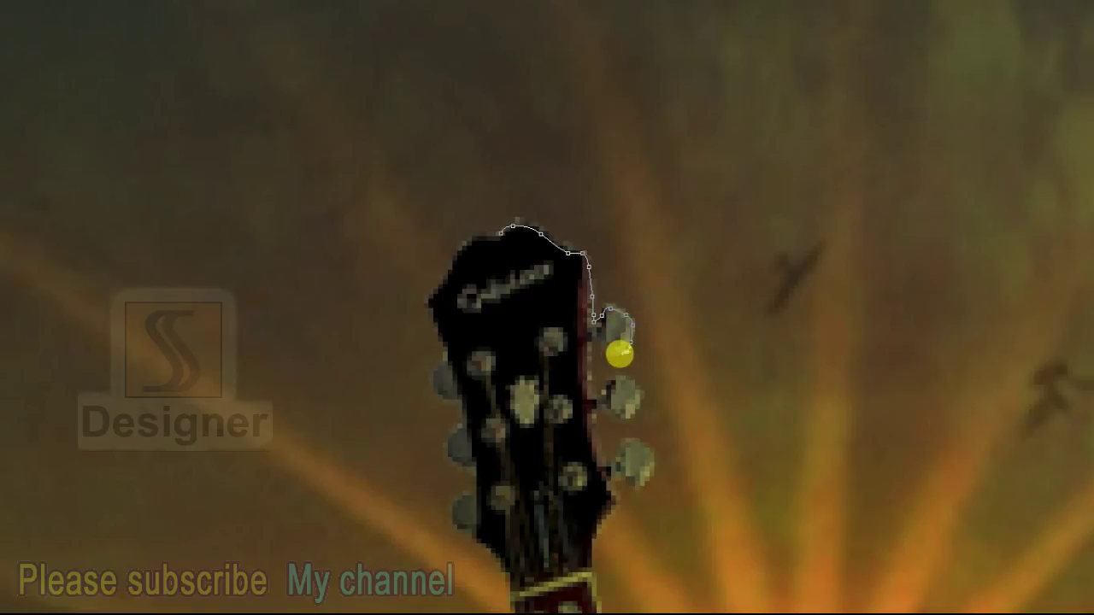
mouse_move(595, 352)
mouse_down()
mouse_move(592, 376)
mouse_move(625, 385)
mouse_move(630, 415)
mouse_move(590, 422)
mouse_move(611, 473)
mouse_move(644, 442)
mouse_move(647, 481)
mouse_move(610, 488)
mouse_move(607, 525)
mouse_up()
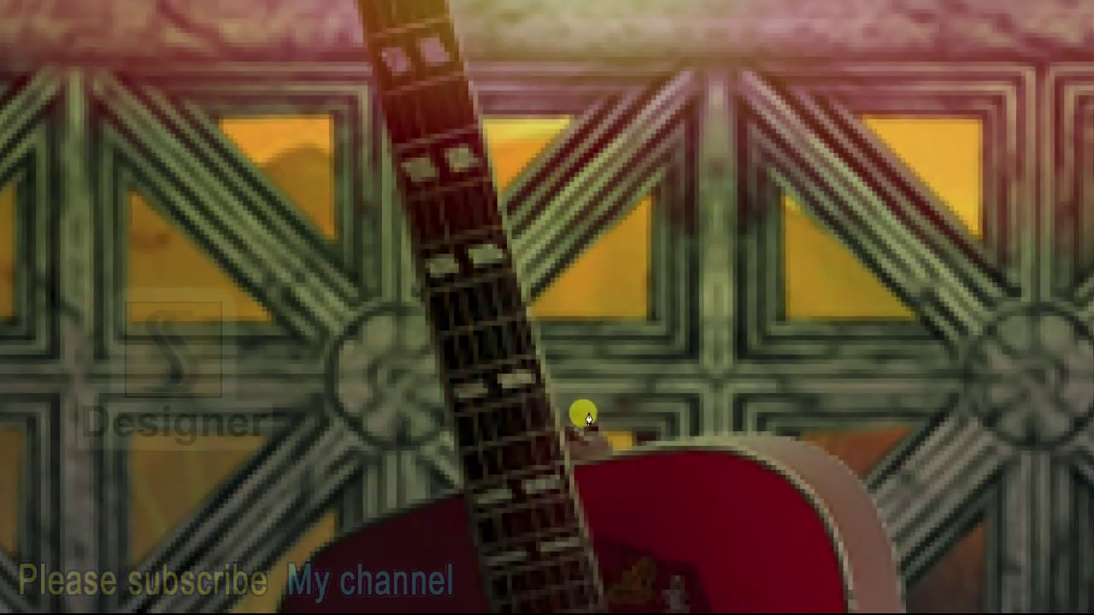
Extend the path down the neck and along the body edge, then add empty Layer 9
drag(586, 417, 569, 464)
mouse_move(610, 247)
mouse_down()
mouse_move(659, 234)
mouse_move(689, 255)
mouse_move(739, 329)
mouse_move(749, 439)
mouse_up()
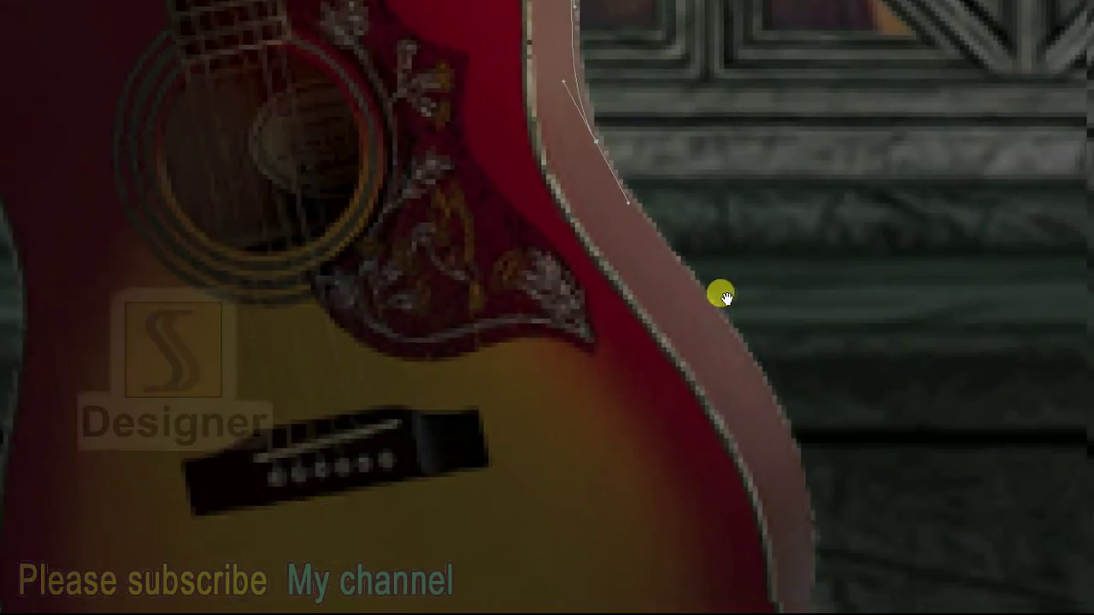
drag(724, 297, 652, 210)
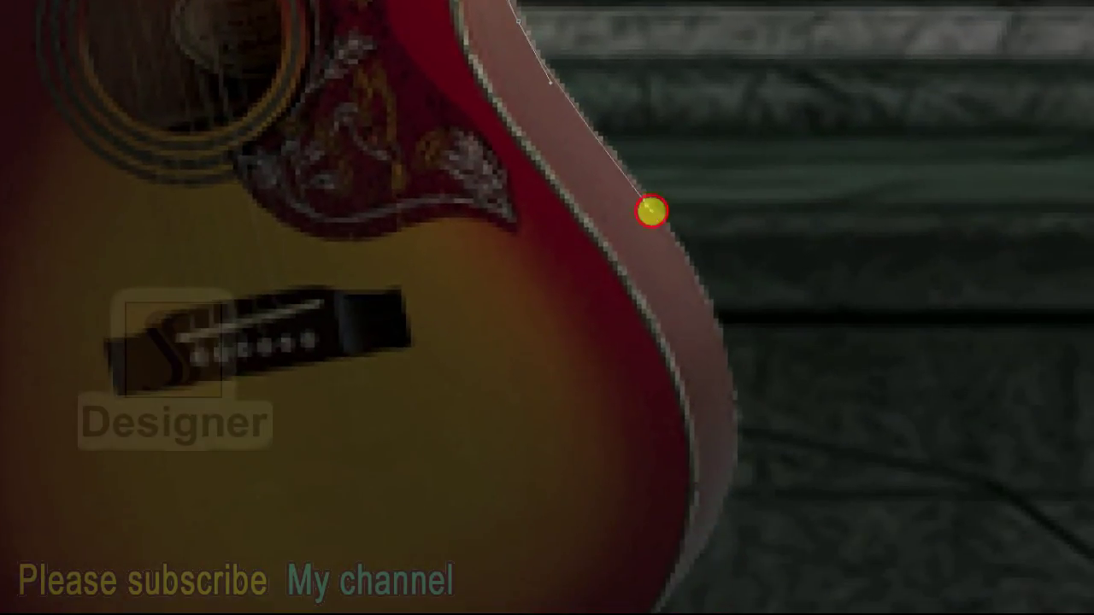
click(706, 277)
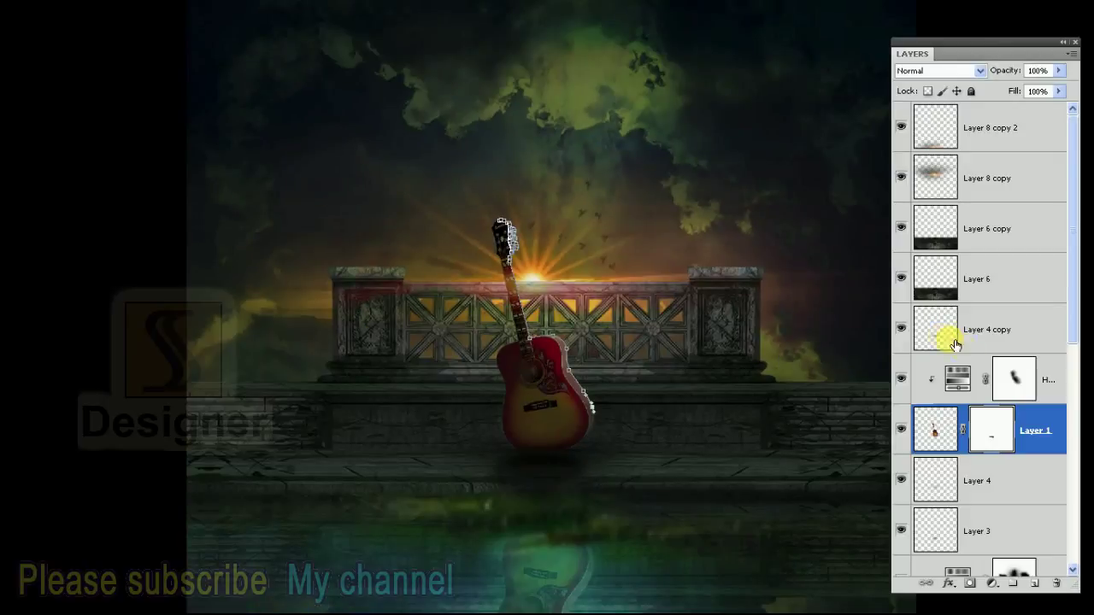
click(1036, 583)
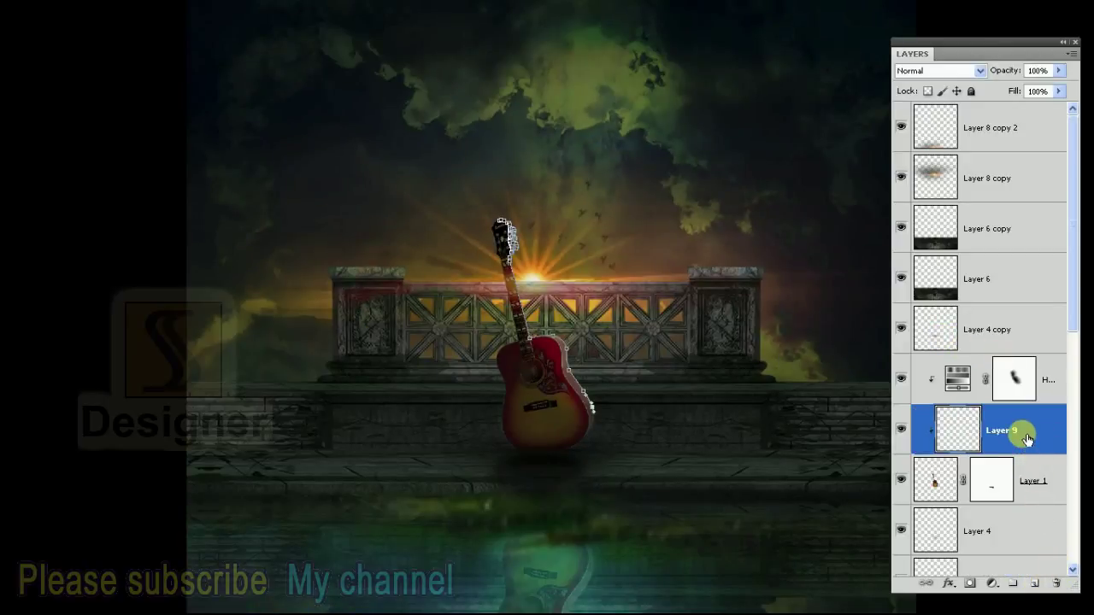
Move Layer 9 above the Hue/Saturation layer, release its clipping mask, and choose pale yellow #fff3af
drag(1034, 428, 1017, 395)
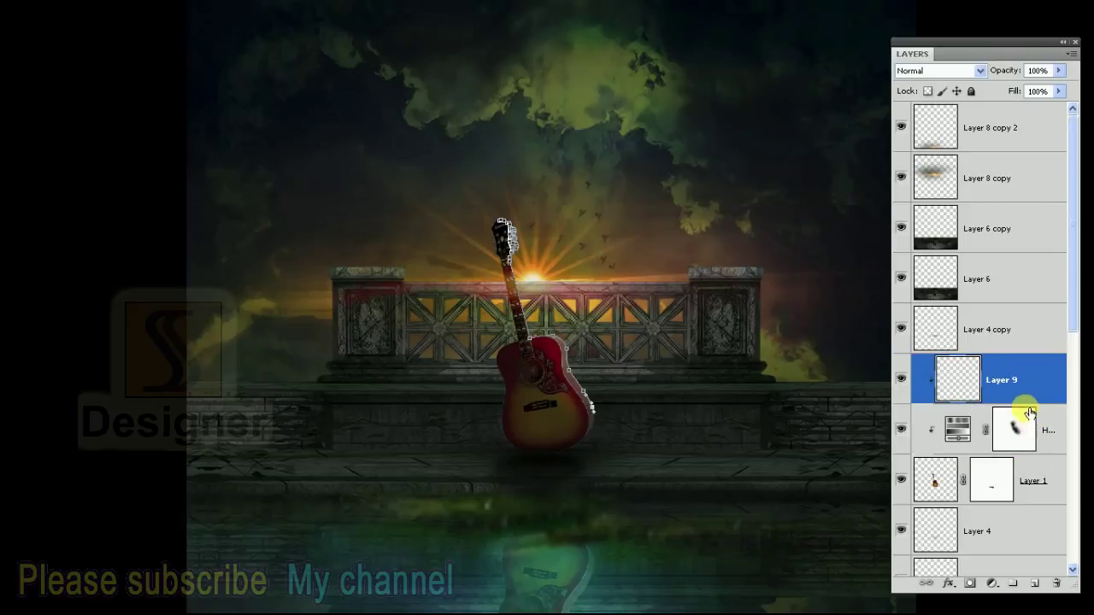
key(ctrl+alt+g)
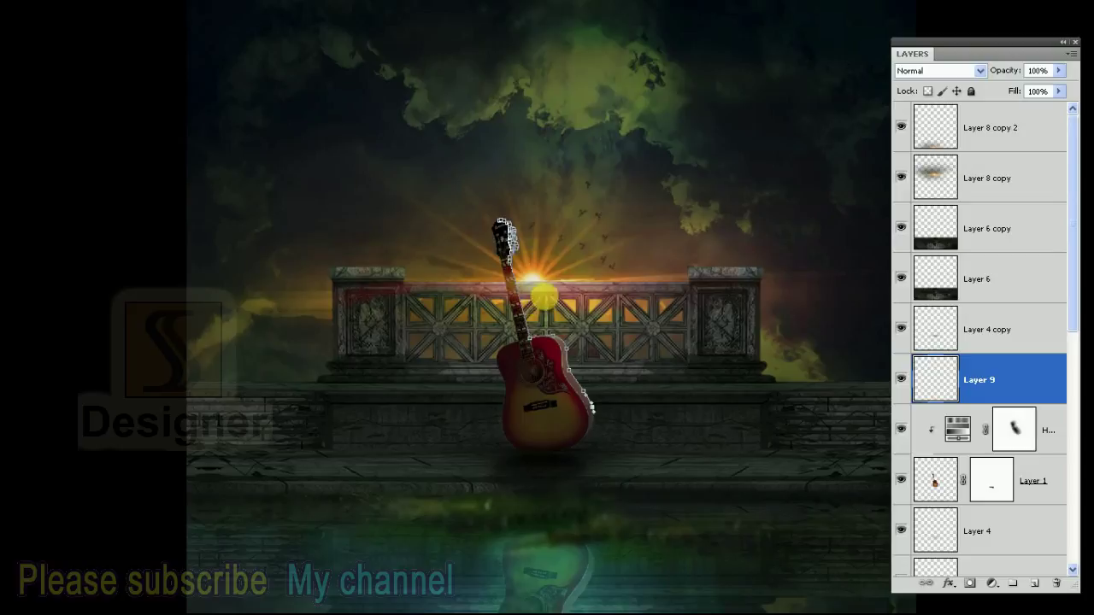
right_click(529, 302)
click(636, 393)
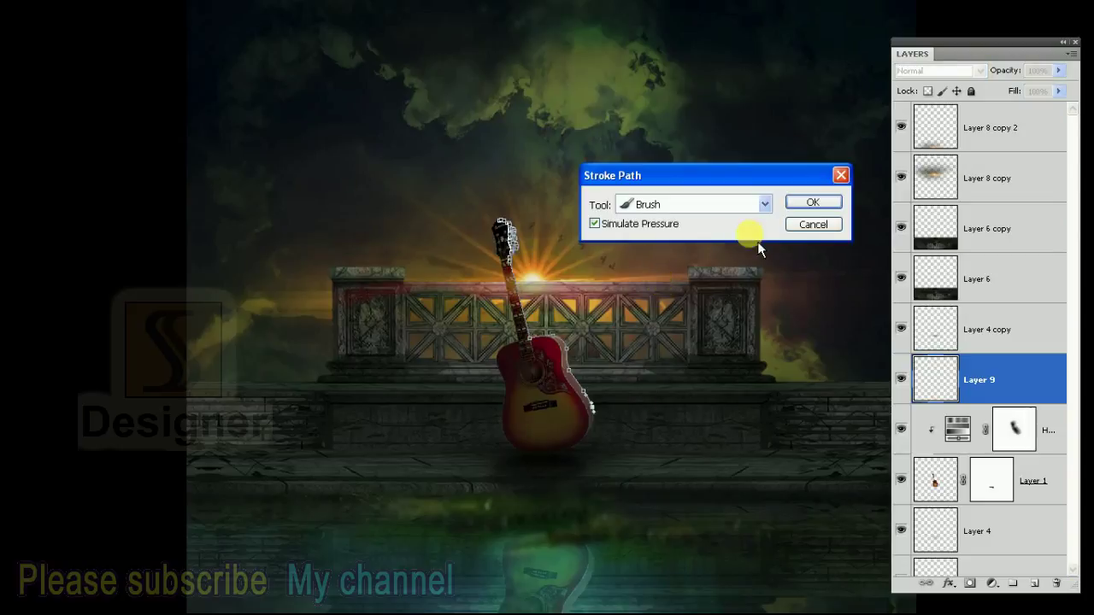
key(Return)
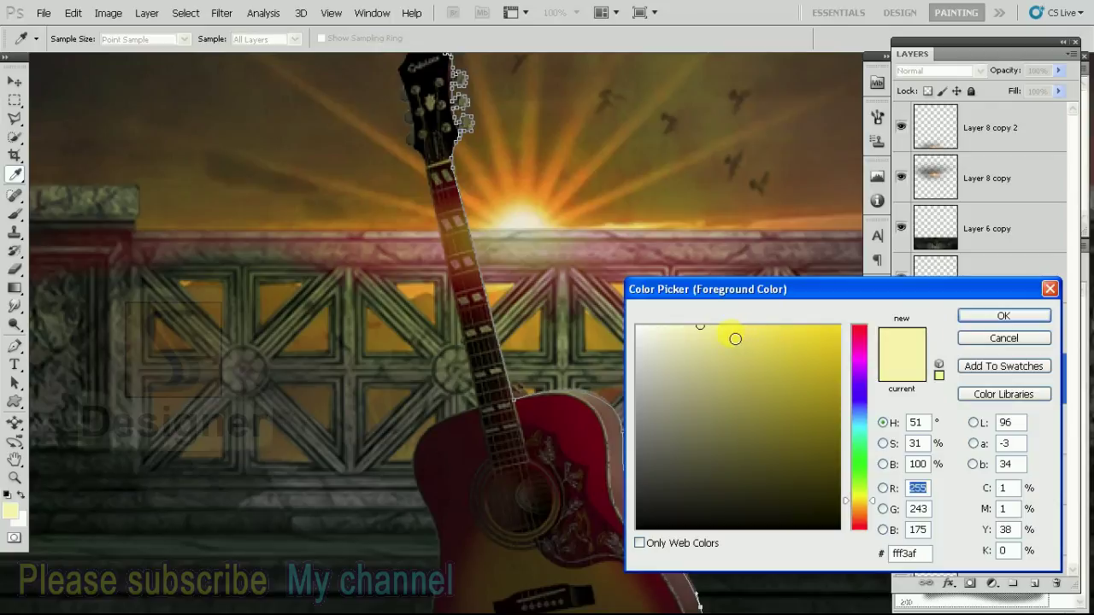
click(1003, 315)
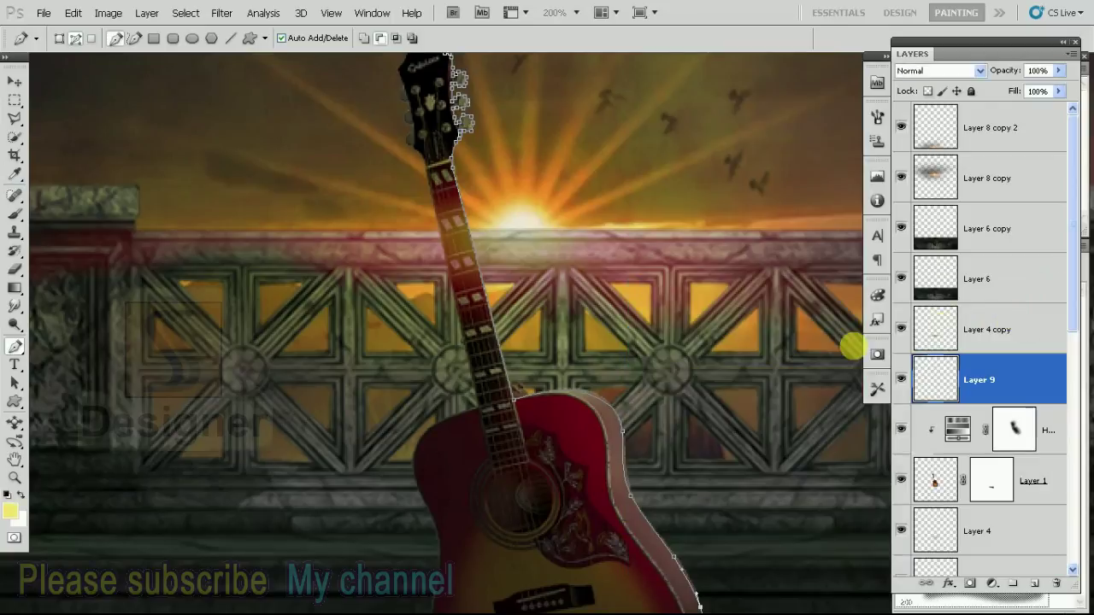
key(super)
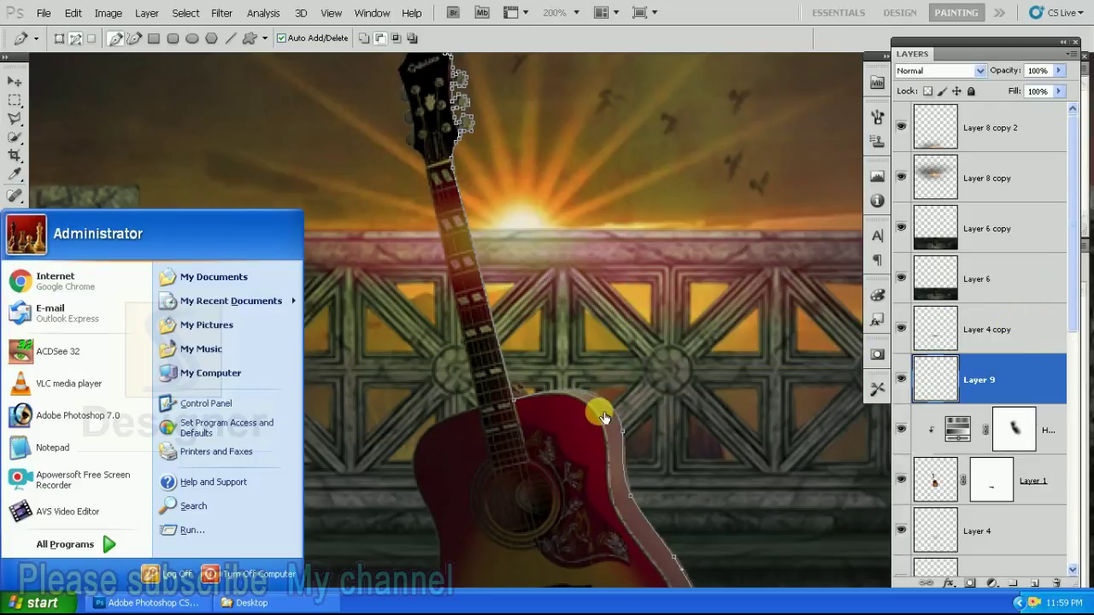
key(super)
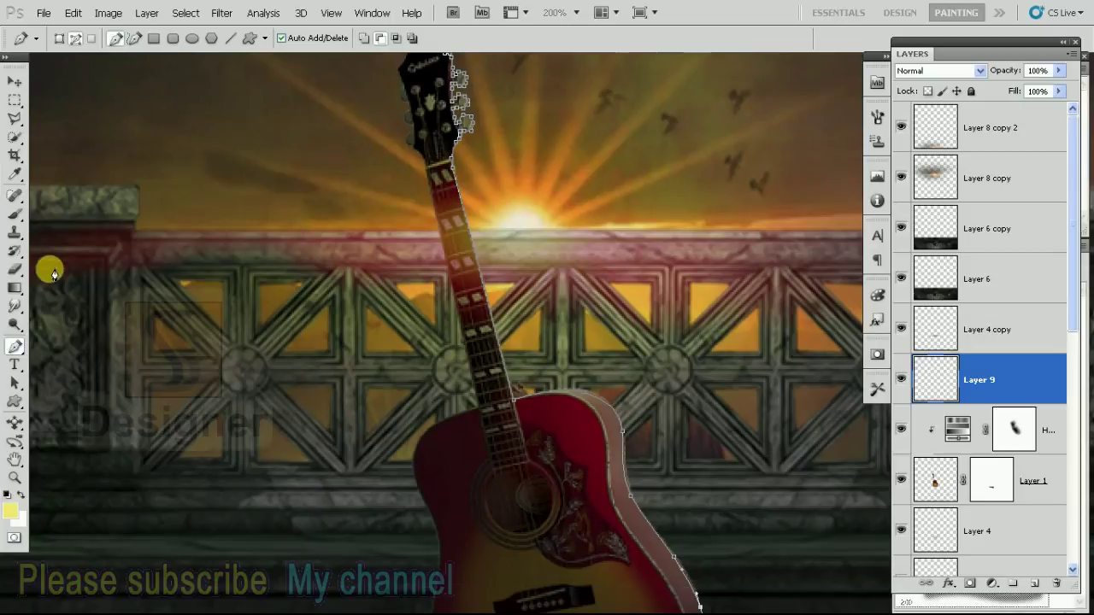
Stroke the traced guitar outline onto Layer 9 with the pale yellow brush
right_click(578, 410)
click(683, 499)
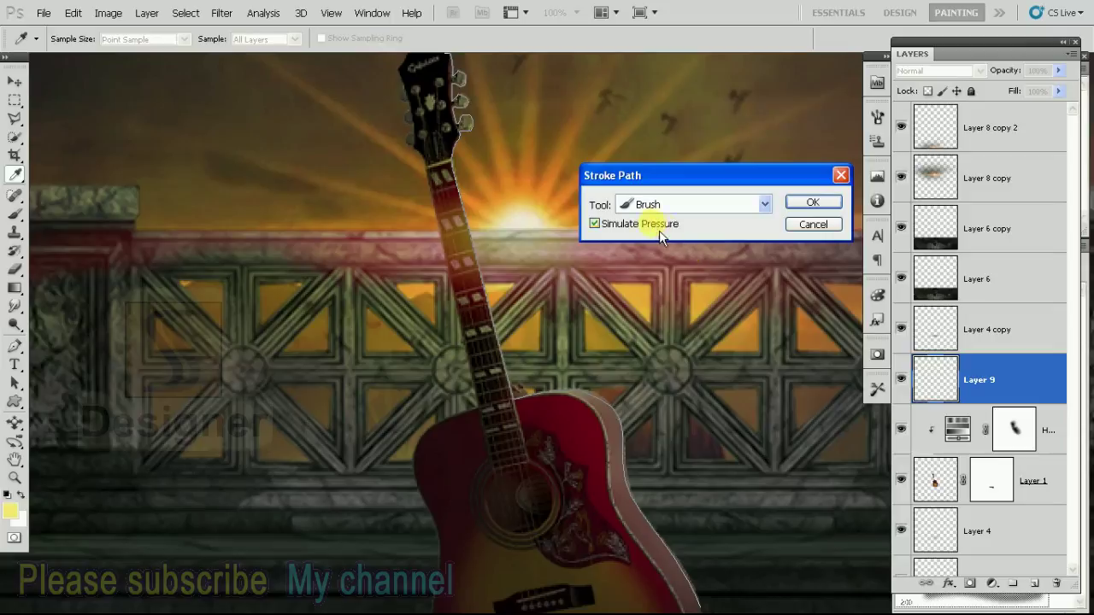
click(812, 203)
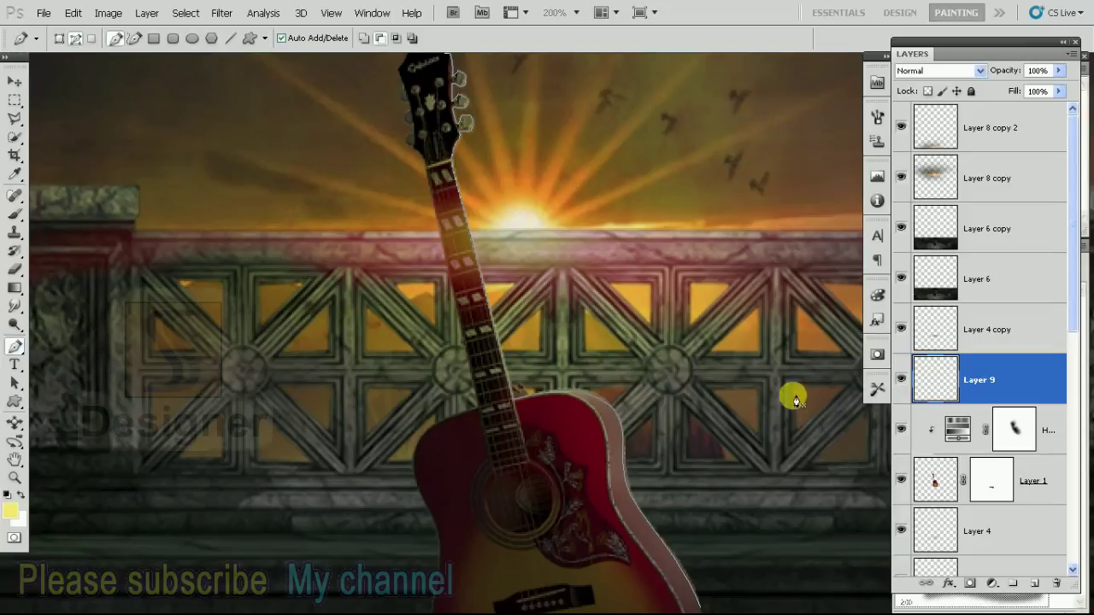
key(v)
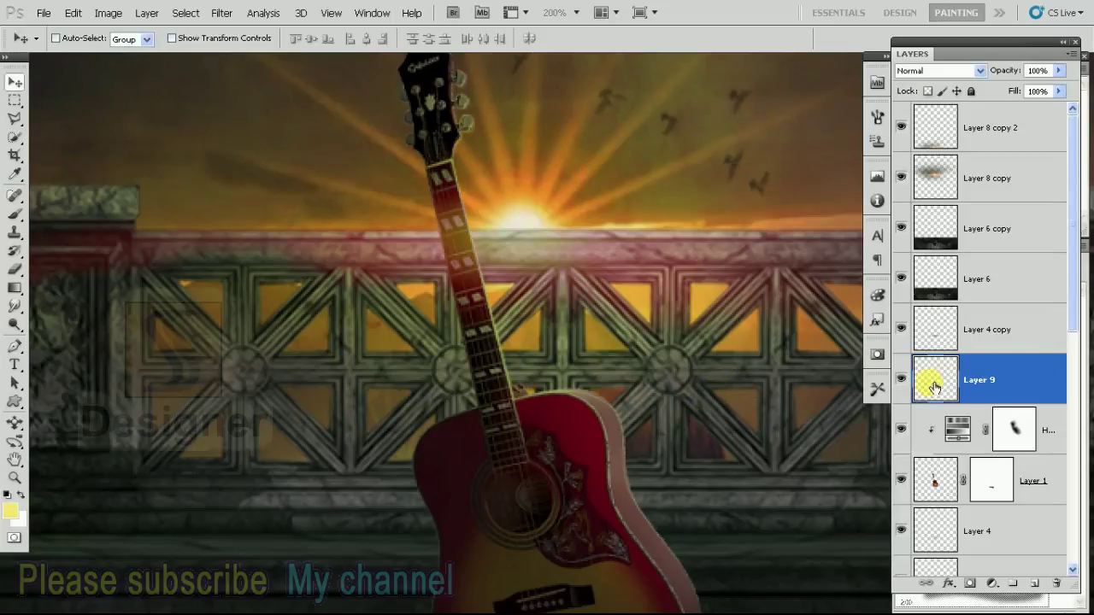
Set Layer 9's outline stroke to Hard Light blending and compare it on and off
key(ctrl+minus)
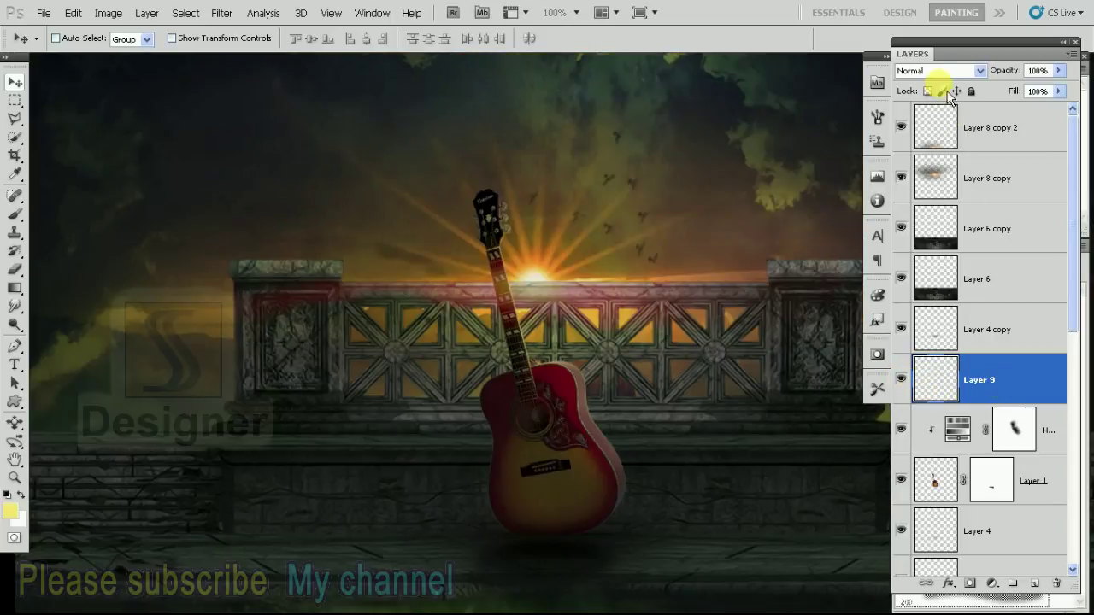
click(948, 70)
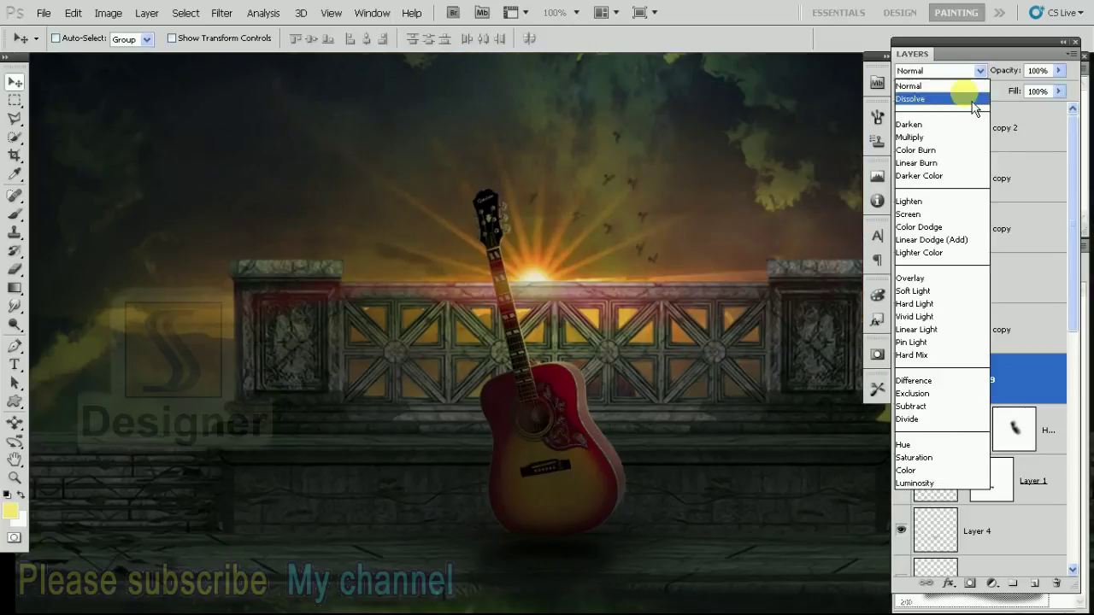
click(979, 305)
click(903, 379)
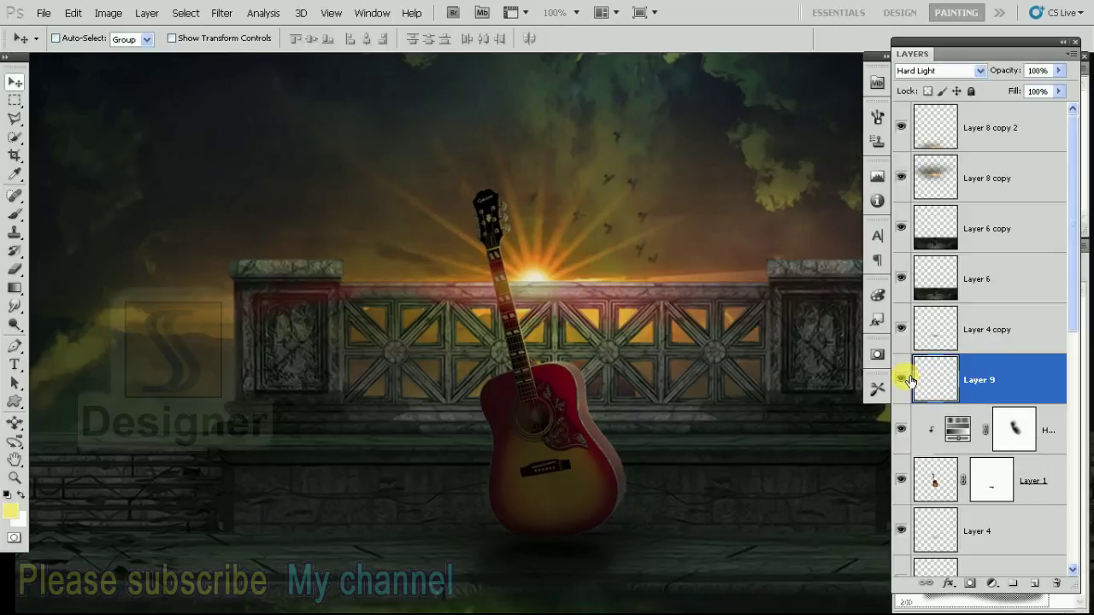
Duplicate the outline layer into four copies, Layer 9 copy through Layer 9 copy 4
key(ctrl+j)
right_click(1016, 381)
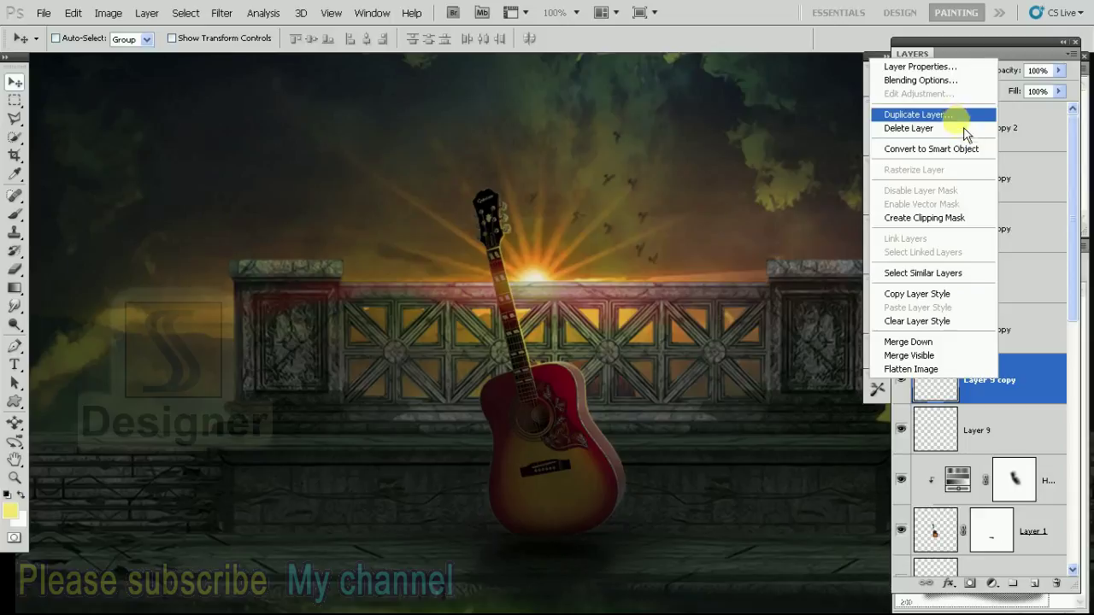
click(918, 114)
click(690, 179)
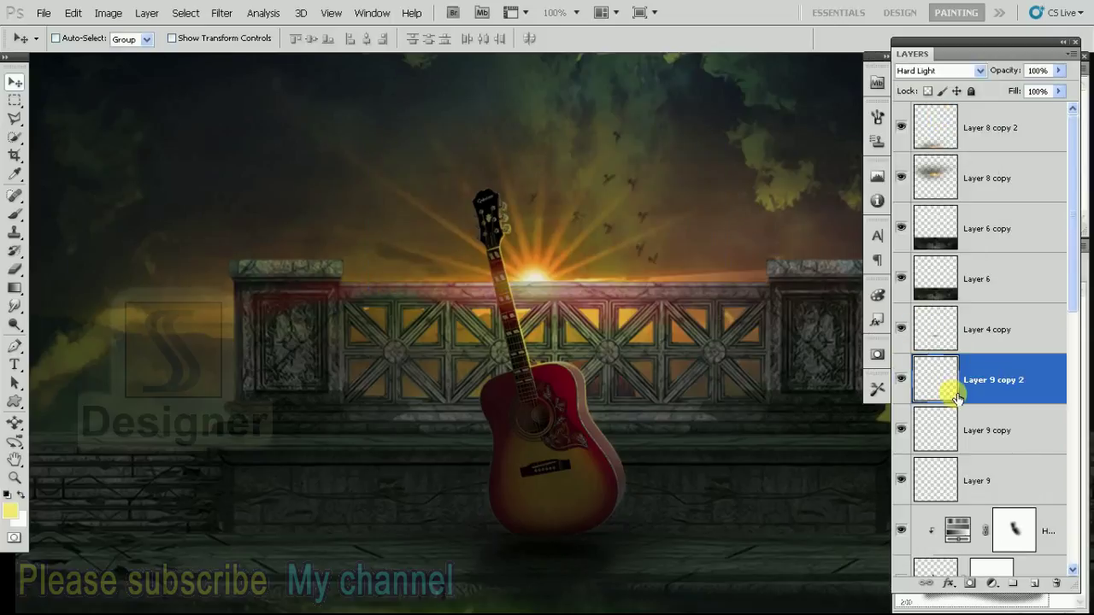
key(ctrl+j)
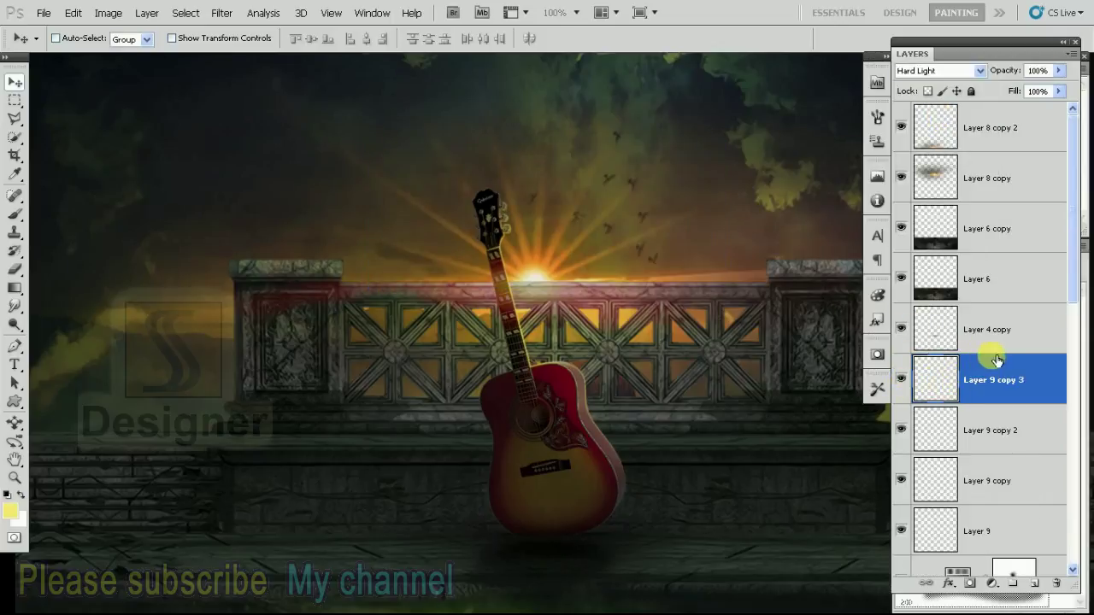
key(ctrl+j)
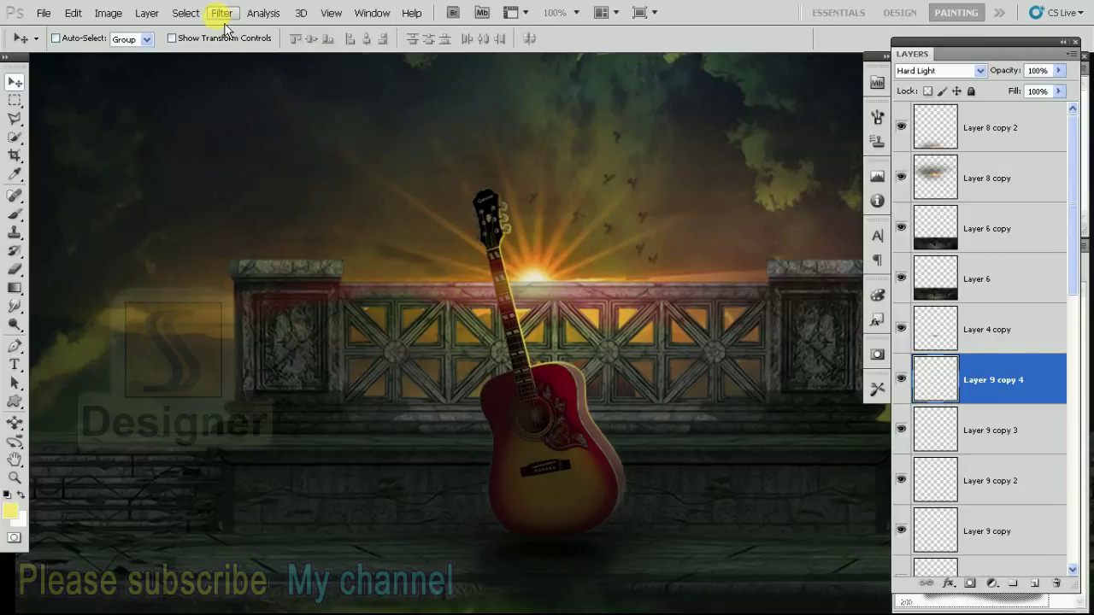
Apply a Gaussian Blur to the outline copy and compare the glow layers
click(224, 19)
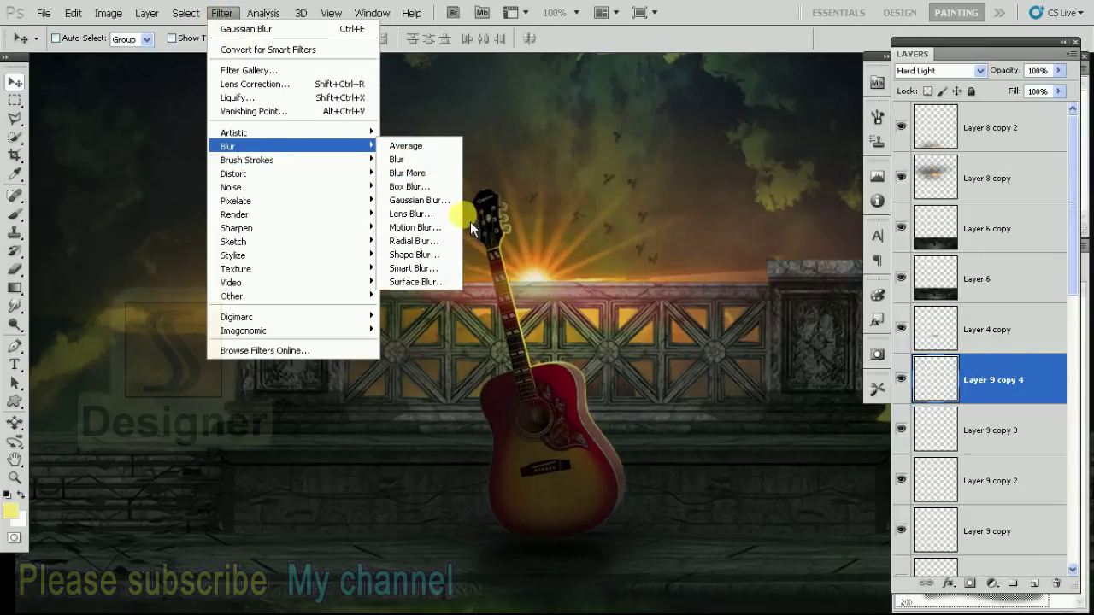
click(453, 201)
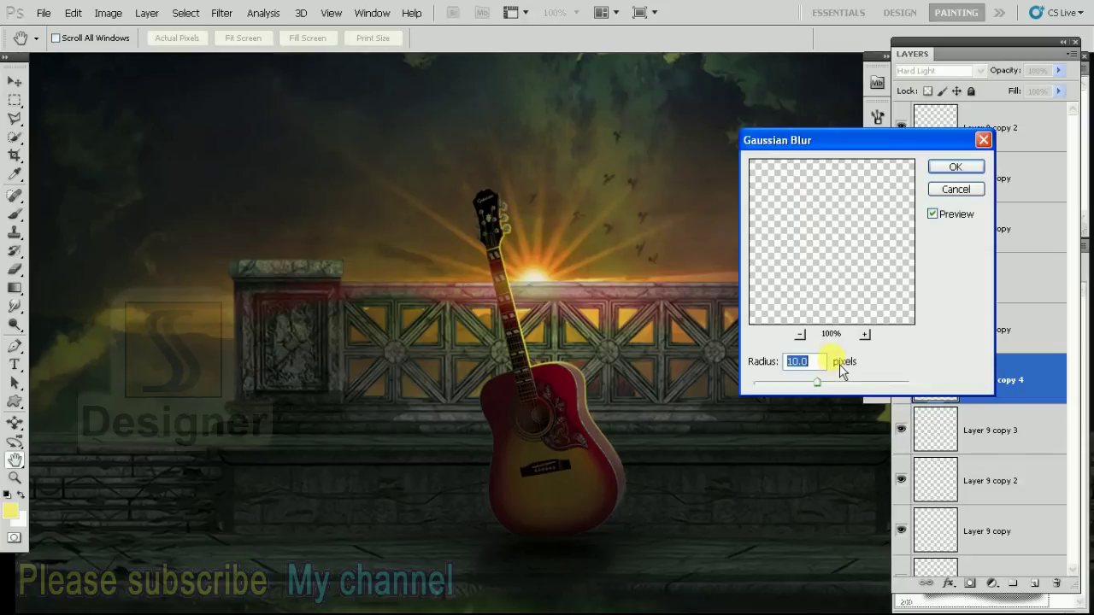
click(955, 190)
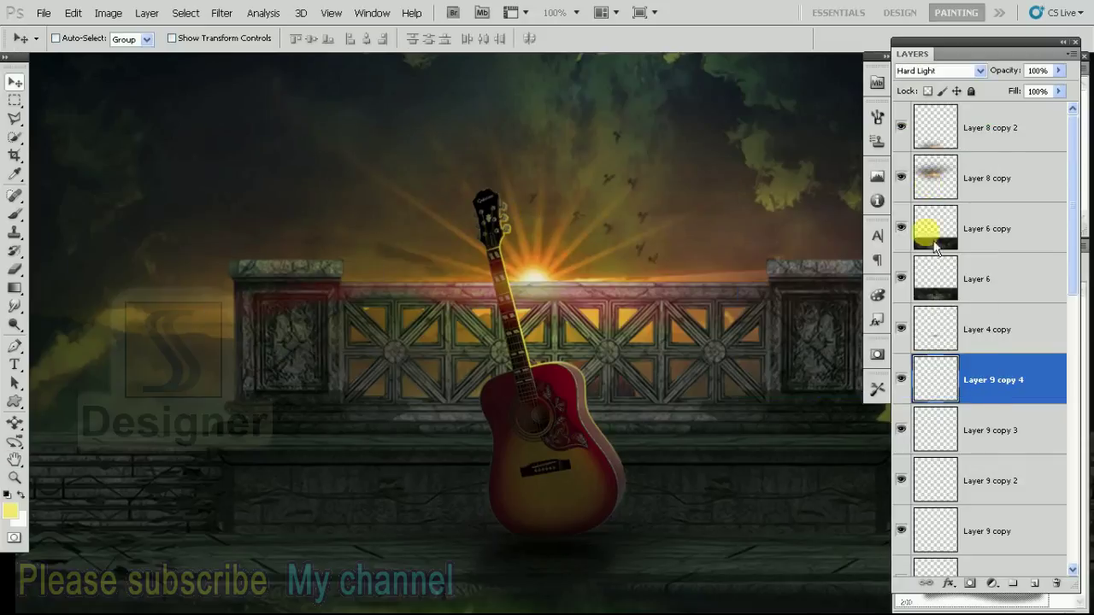
scroll(1072, 342, down, 3)
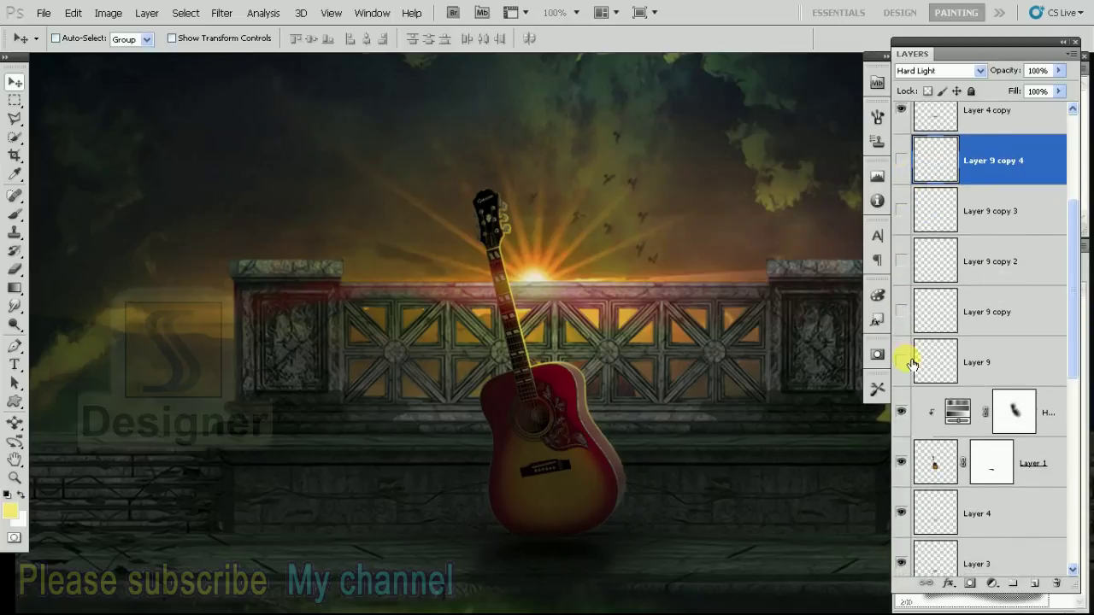
click(911, 362)
click(902, 162)
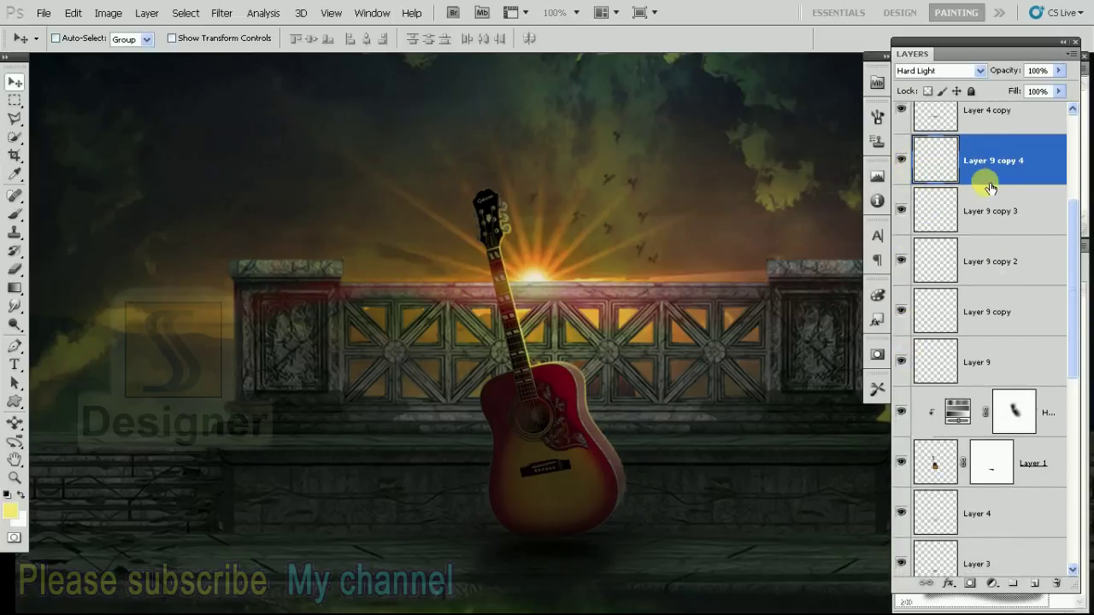
Group Layer 9 and its copies into Group 2, then load Layer 1's guitar outline as a selection
shift+click(1006, 370)
click(1071, 52)
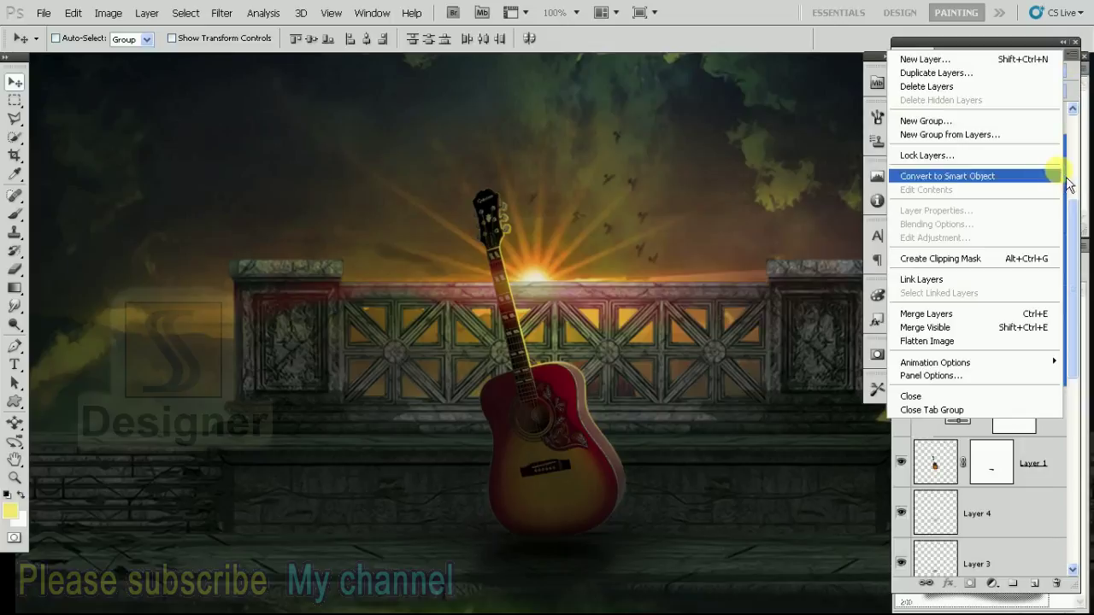
click(1017, 135)
click(683, 189)
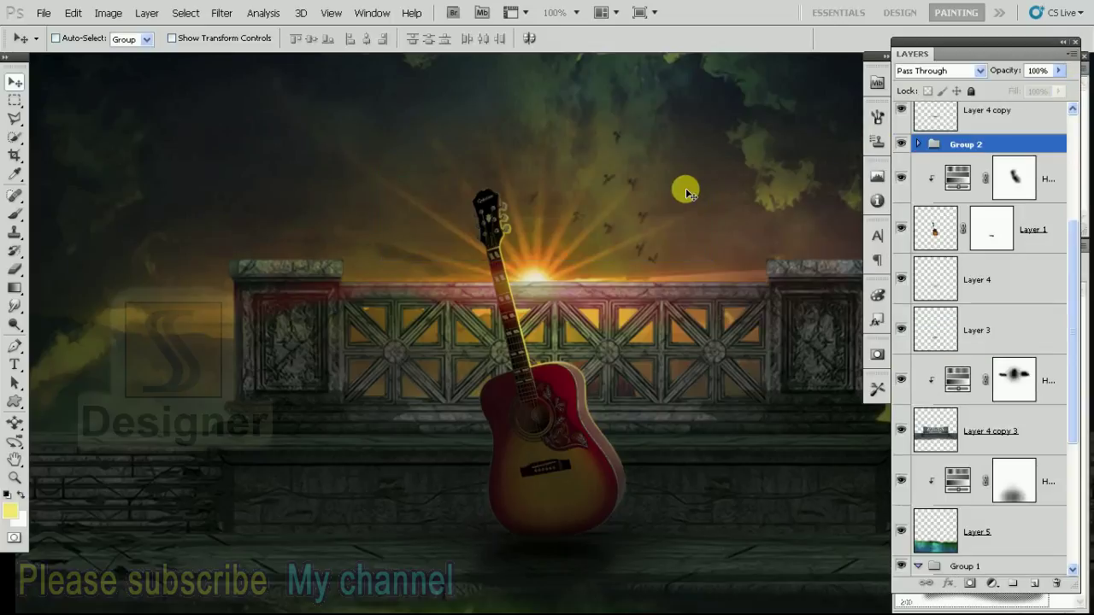
click(972, 272)
ctrl+click(938, 232)
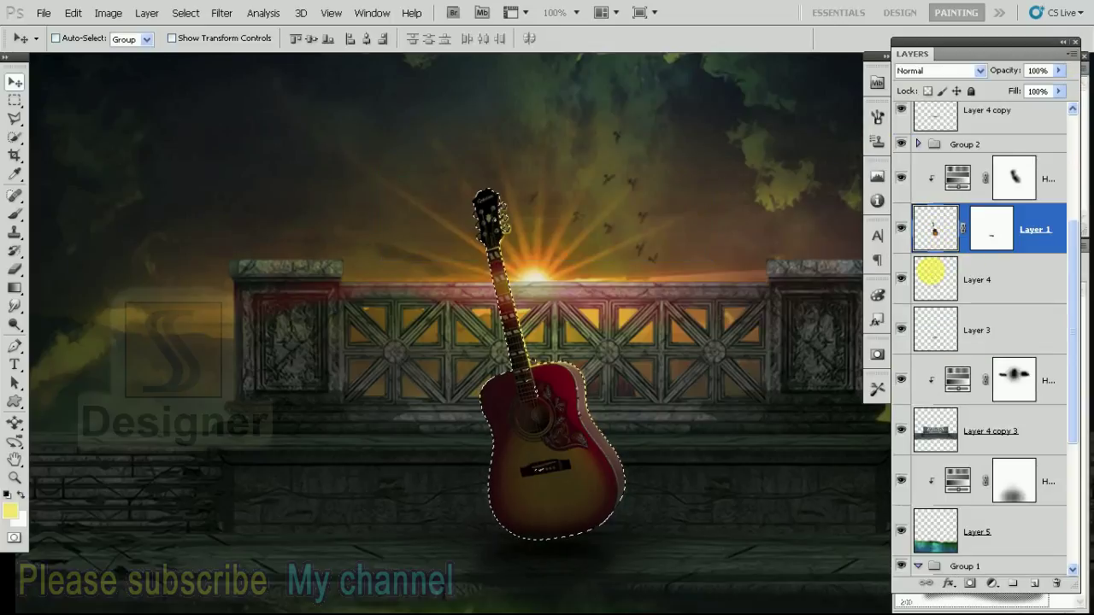
Add a new empty Layer 10 and move it up in the stack
key(ctrl+shift+n)
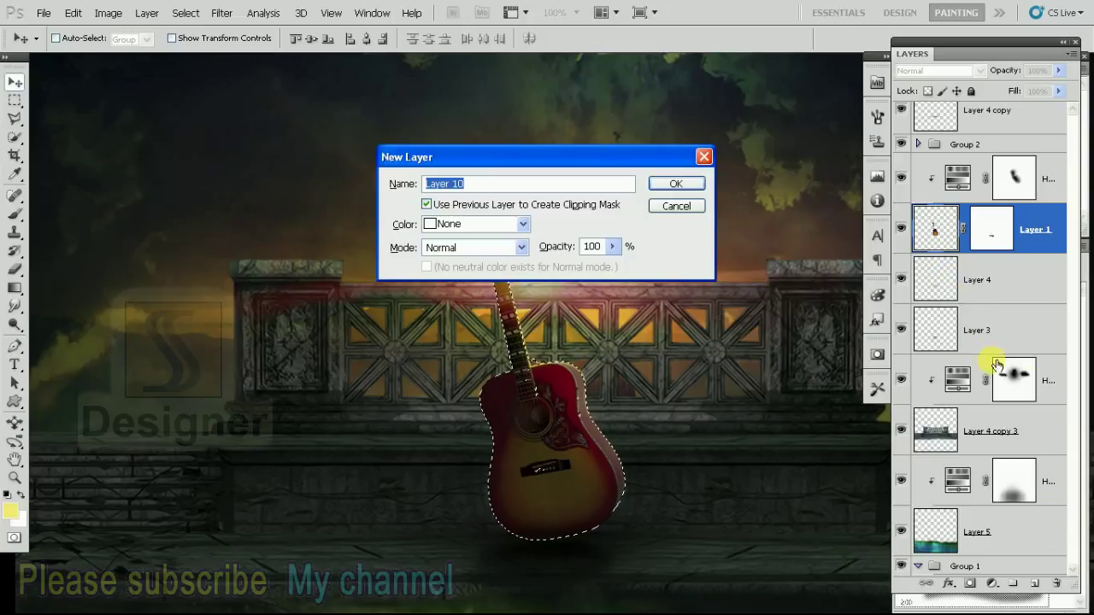
key(Escape)
click(1036, 584)
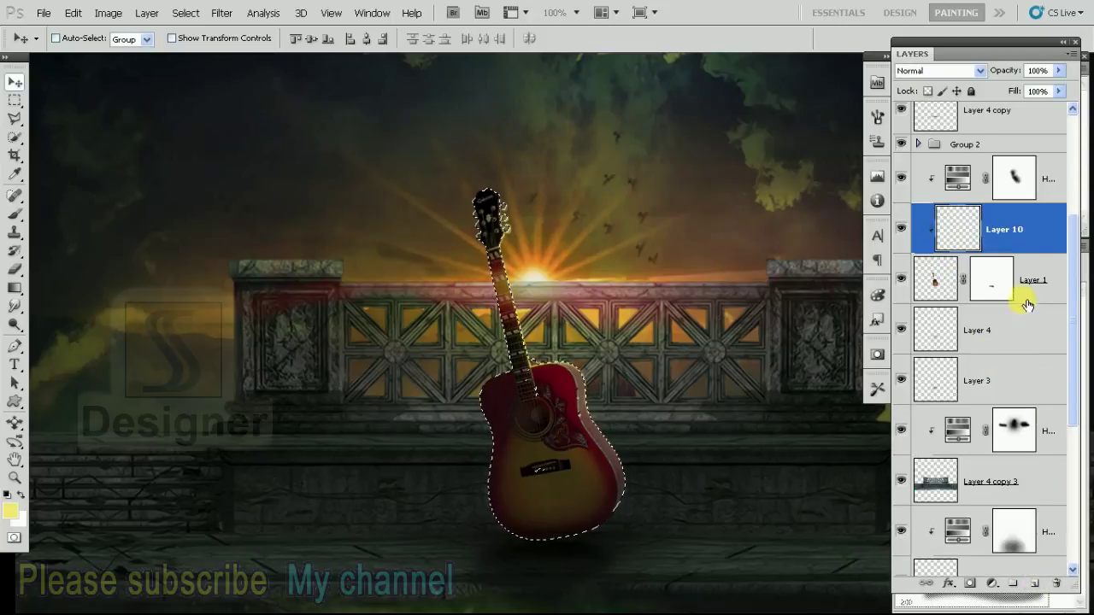
key(ctrl+bracketright)
key(ctrl+bracketright)
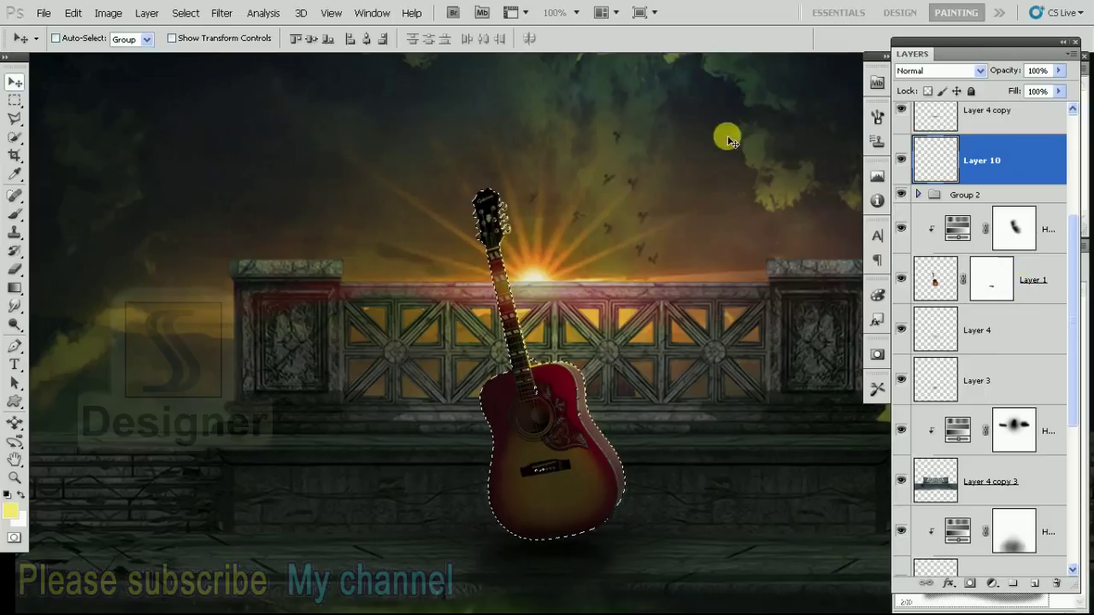
Sample the sun's yellow and fill the guitar selection with it on Layer 10, then deselect
key(i)
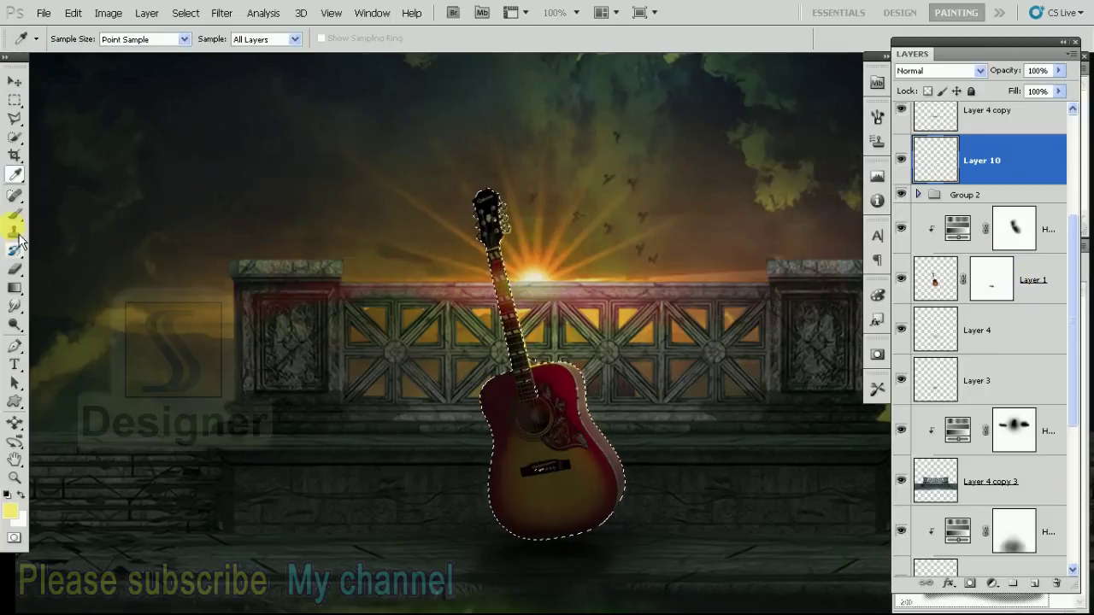
click(26, 292)
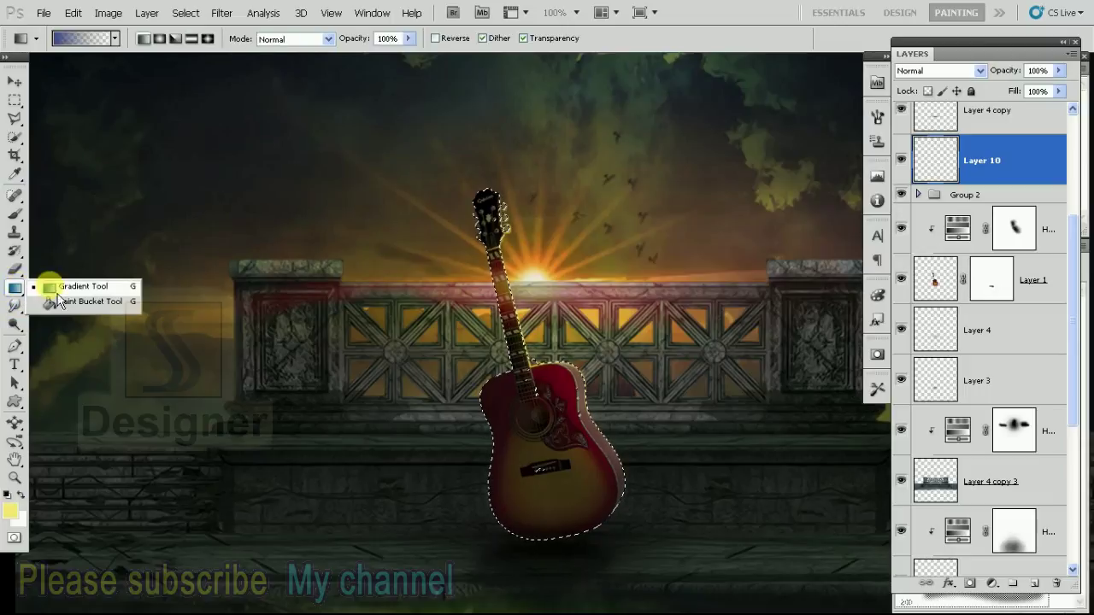
click(31, 300)
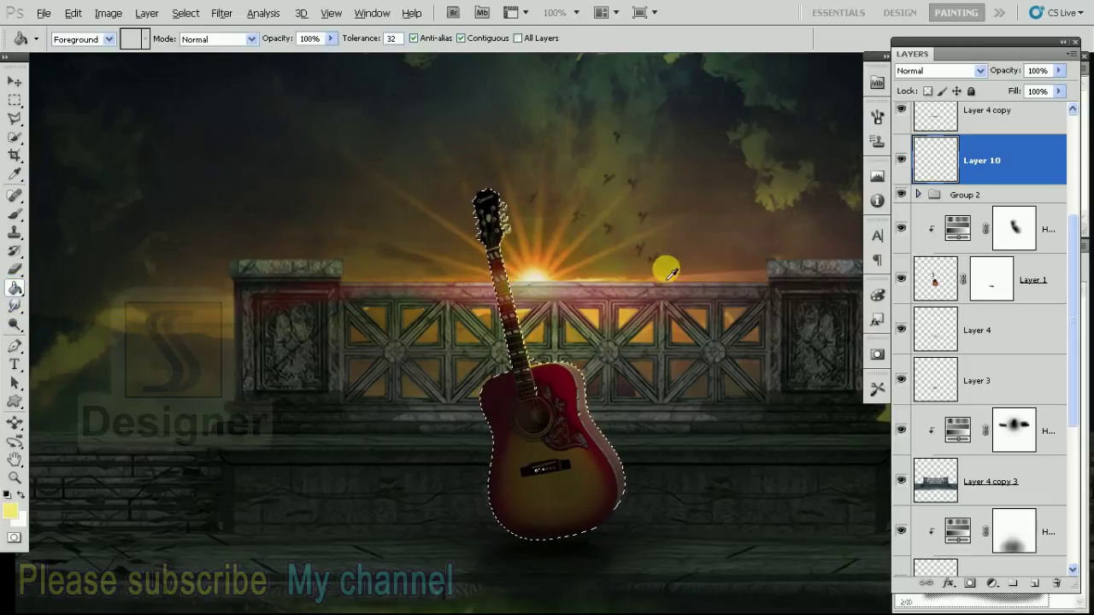
alt+click(547, 283)
click(560, 394)
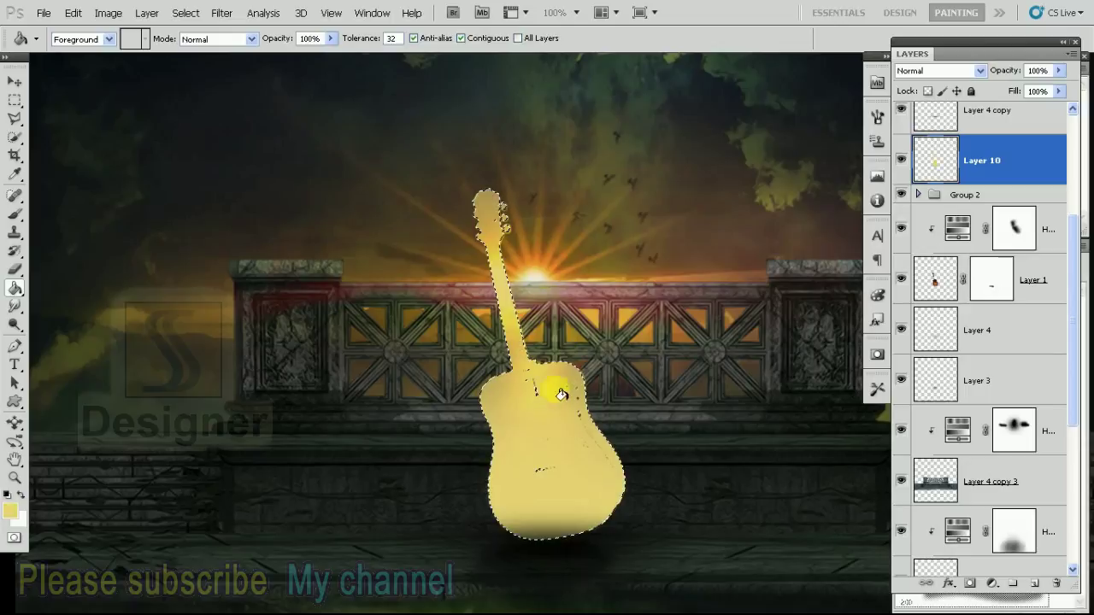
key(ctrl+d)
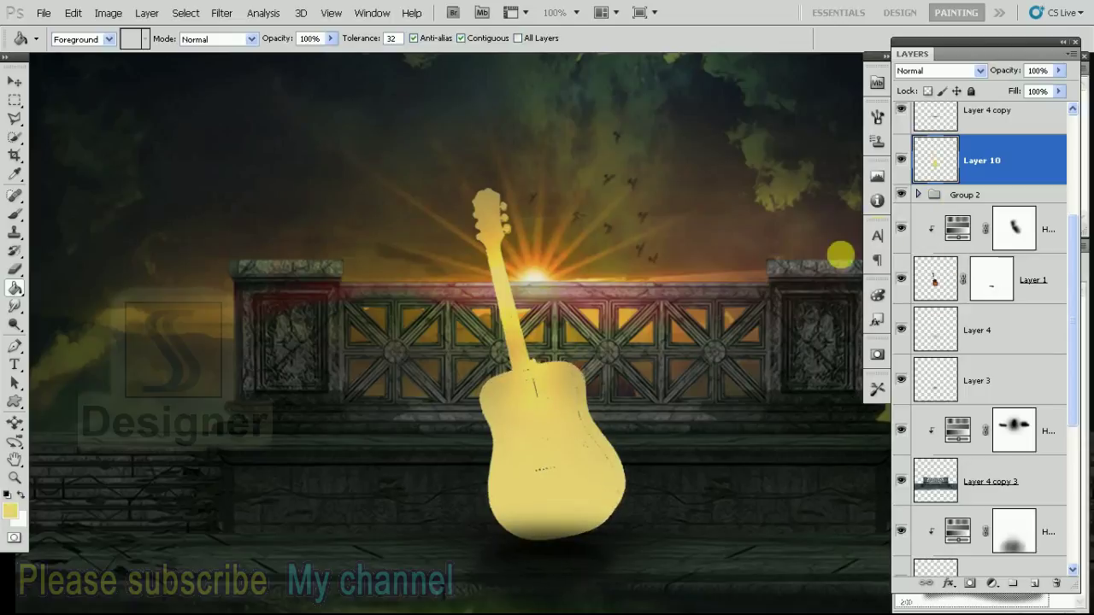
Place Layer 10 beneath the guitar's Layer 1 and nudge the yellow fill left
key(v)
drag(982, 164, 981, 332)
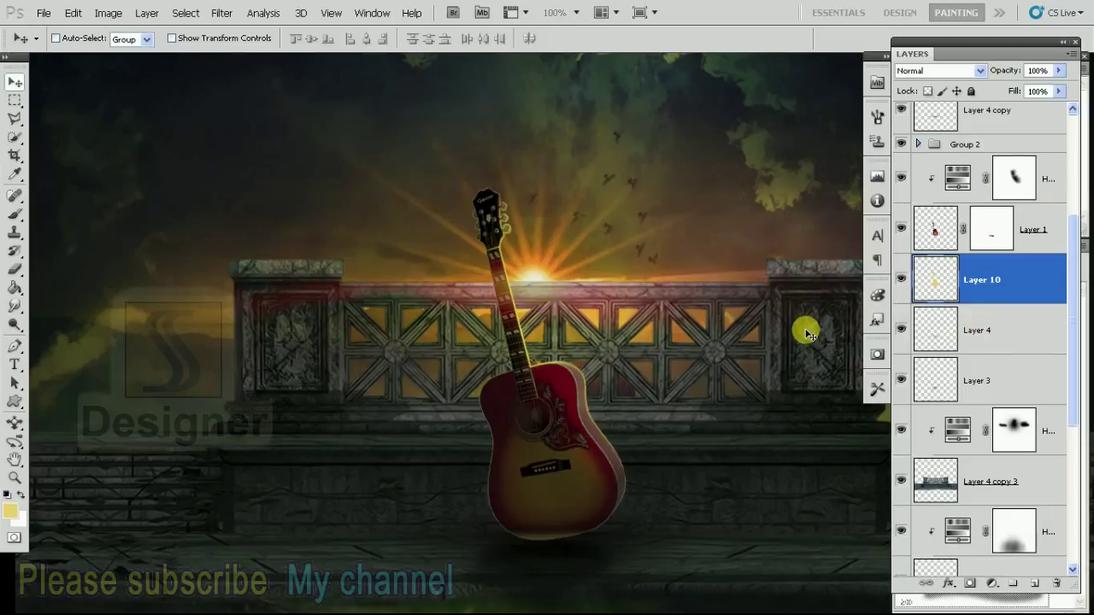
key(Left)
key(Left)
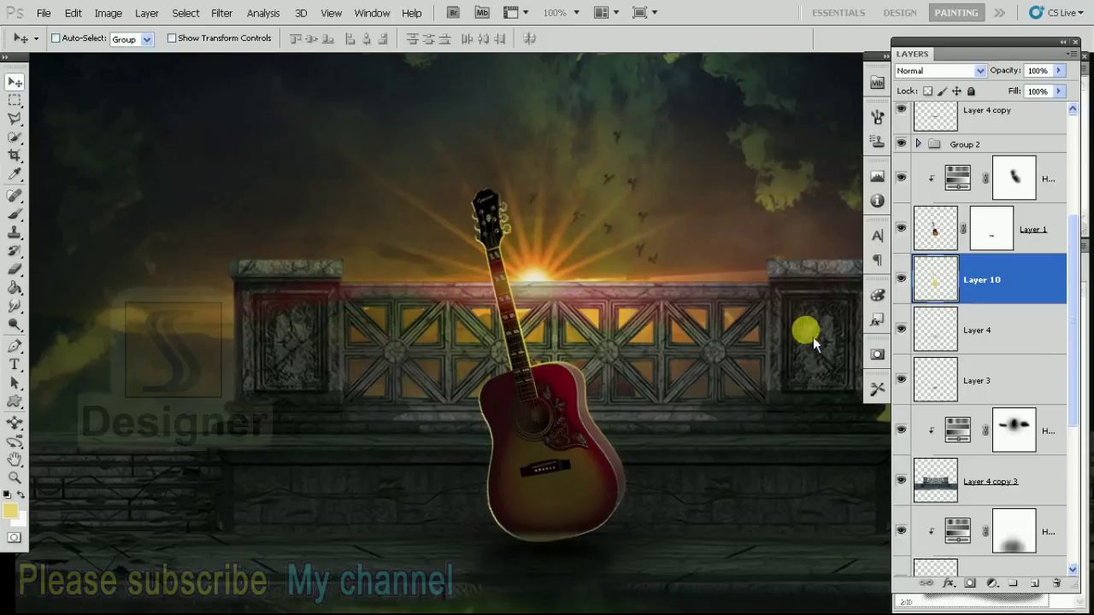
Nudge the yellow fill further left and soften it with a Gaussian Blur of radius 2
key(Left)
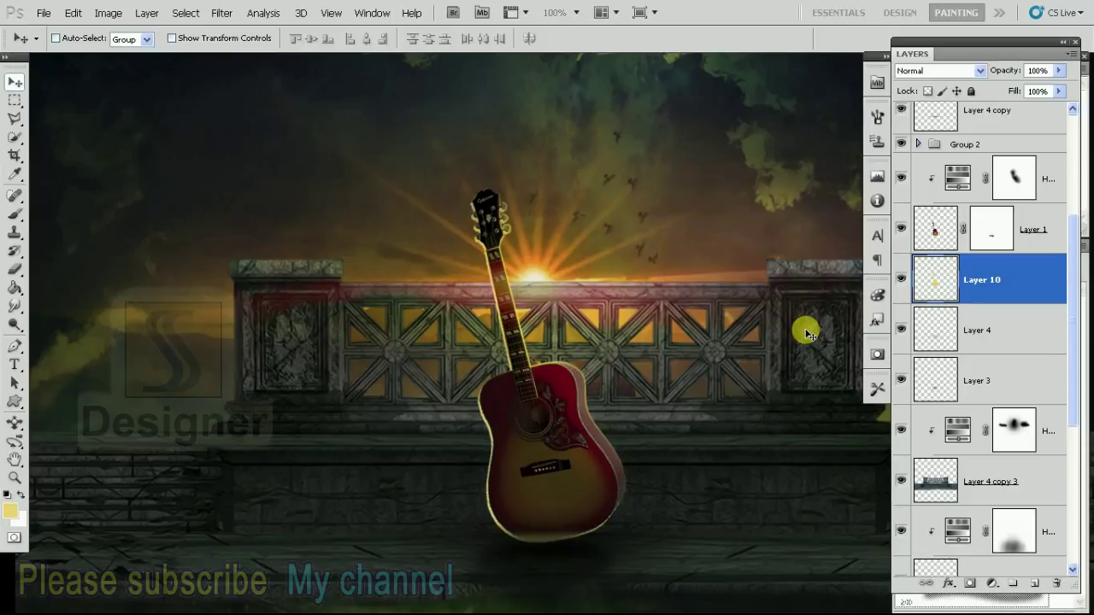
click(221, 12)
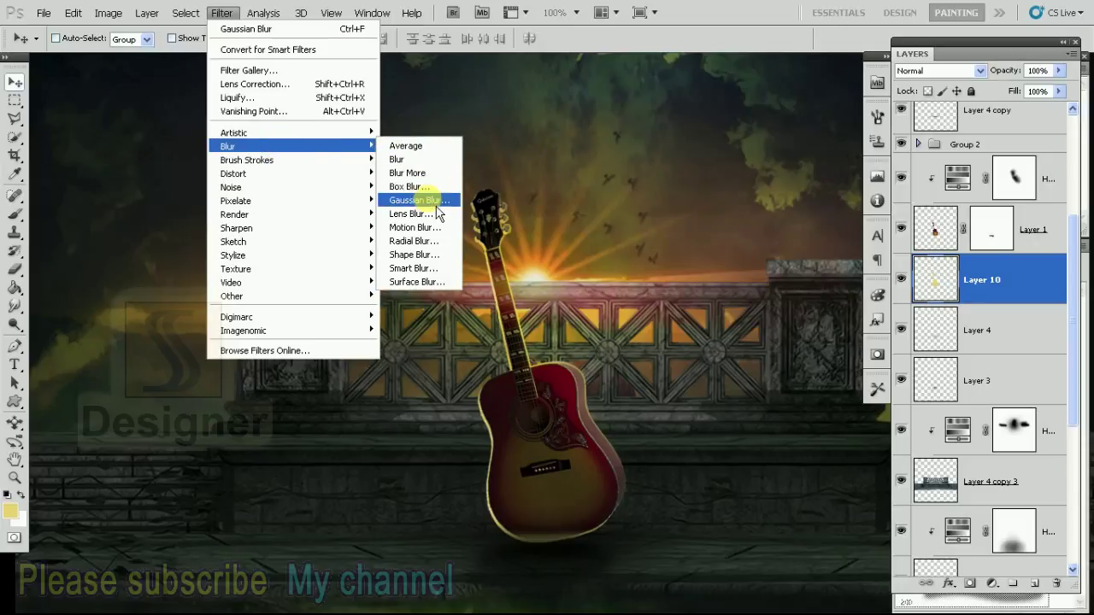
mouse_move(256, 146)
click(437, 207)
text(2)
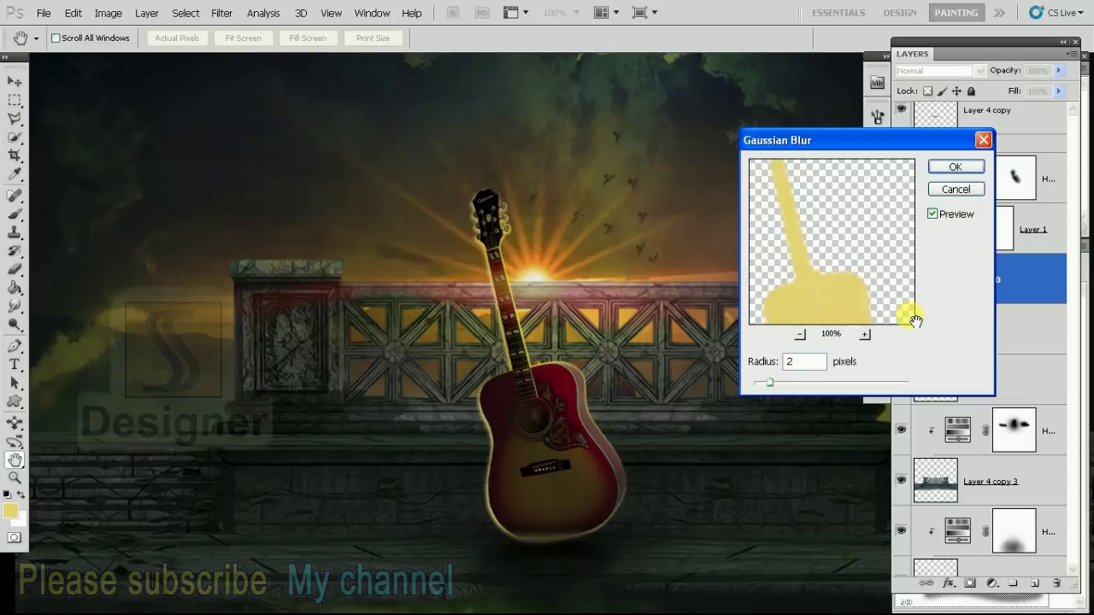
click(955, 167)
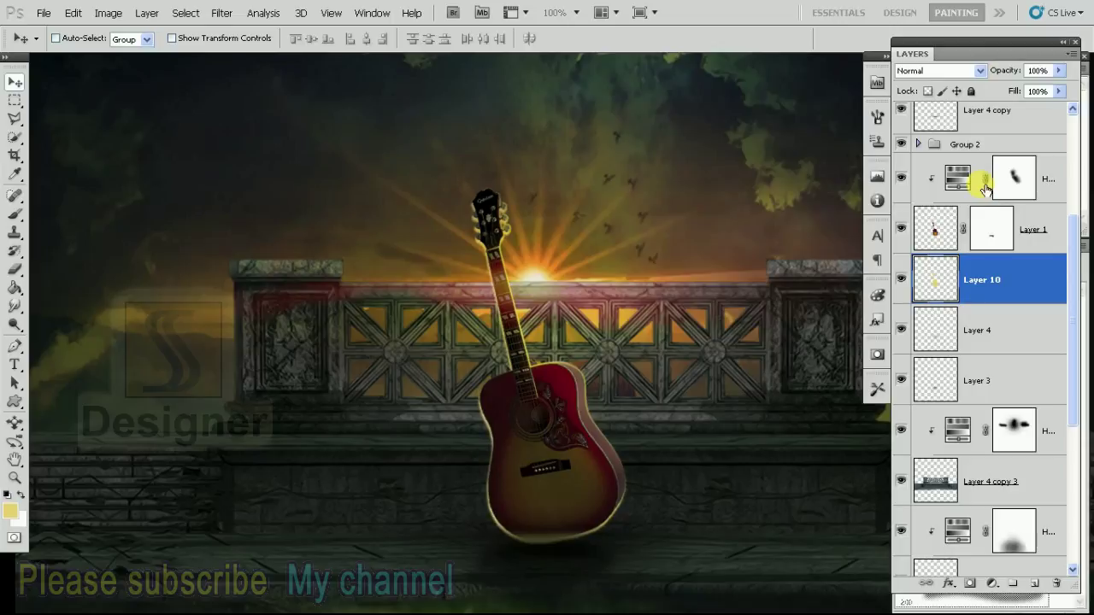
Set Layer 10 to Hard Light blending at 81% opacity after comparing Soft Light
click(962, 71)
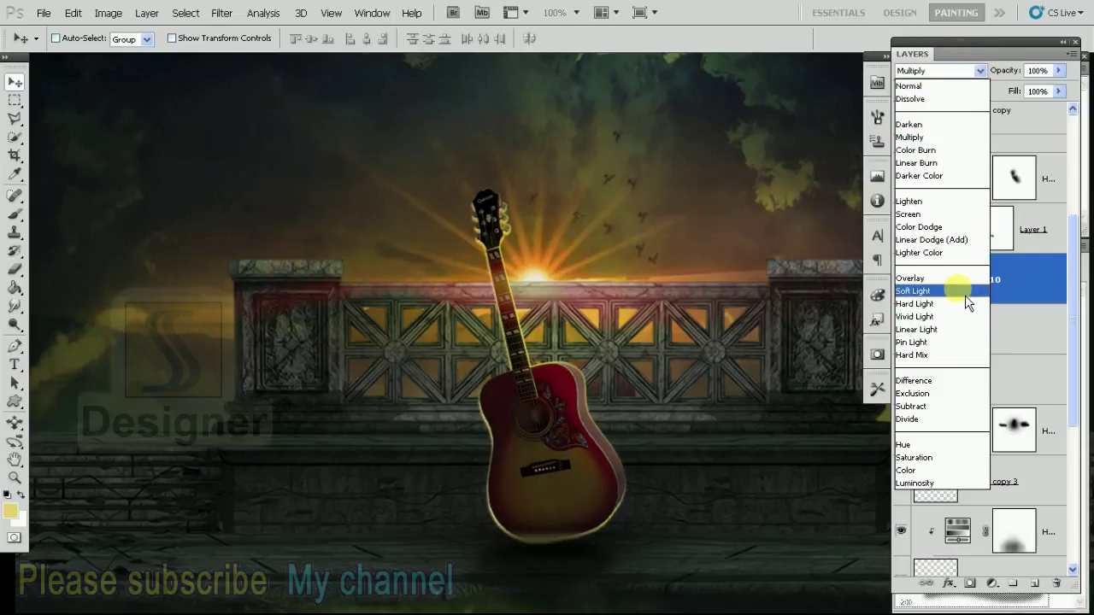
click(964, 295)
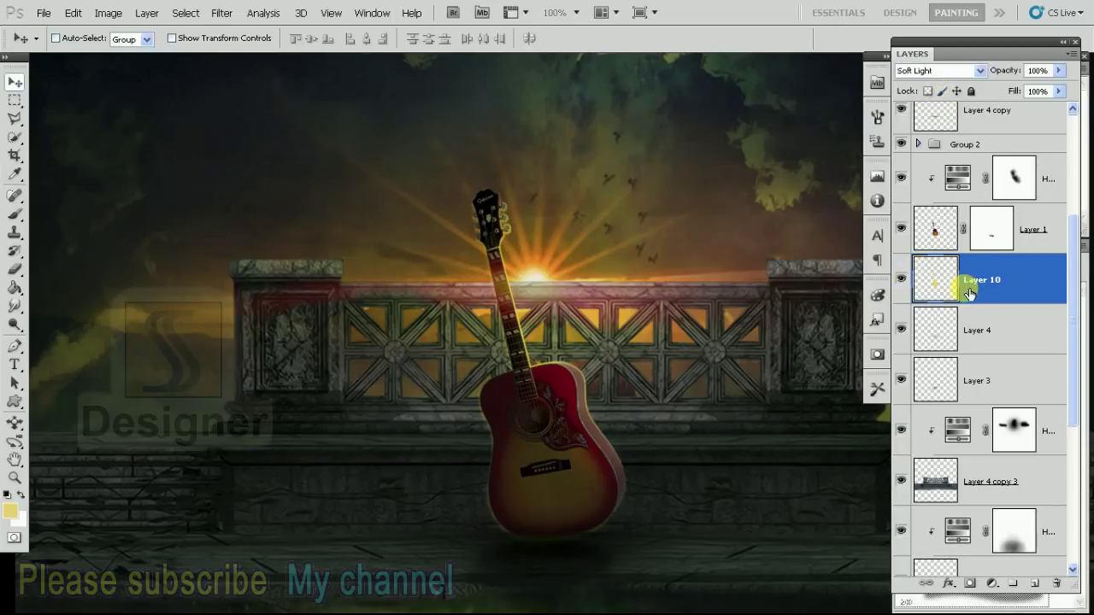
click(900, 279)
click(1004, 286)
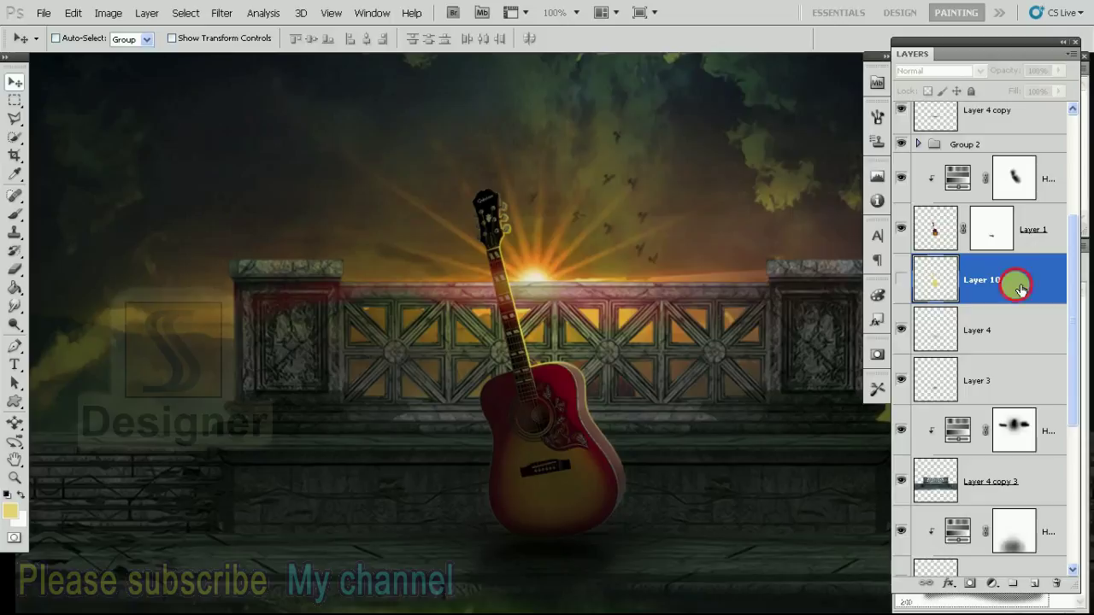
click(901, 280)
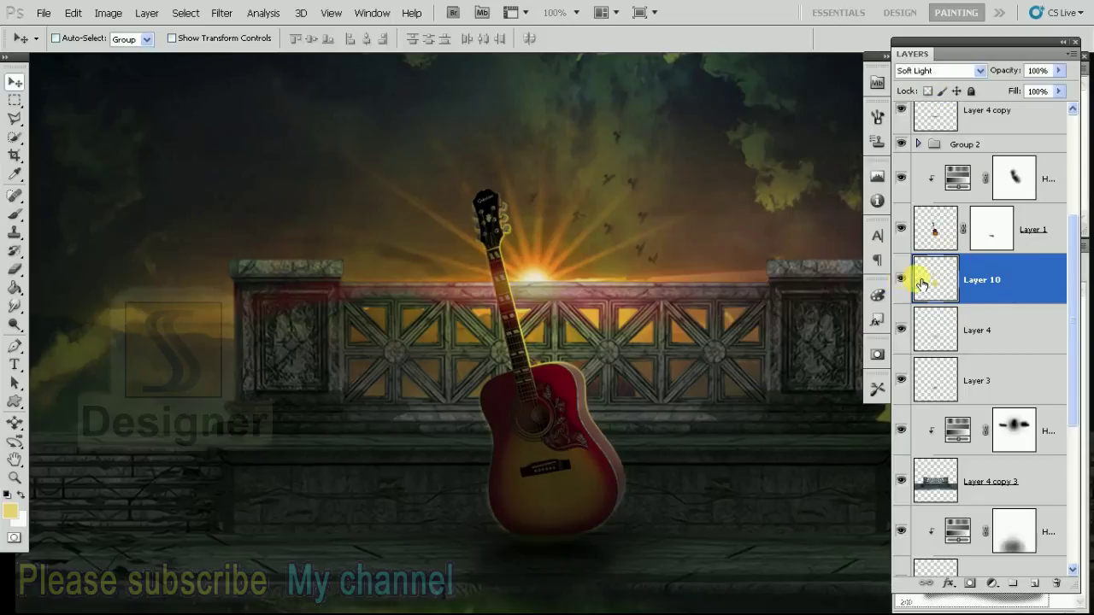
click(940, 71)
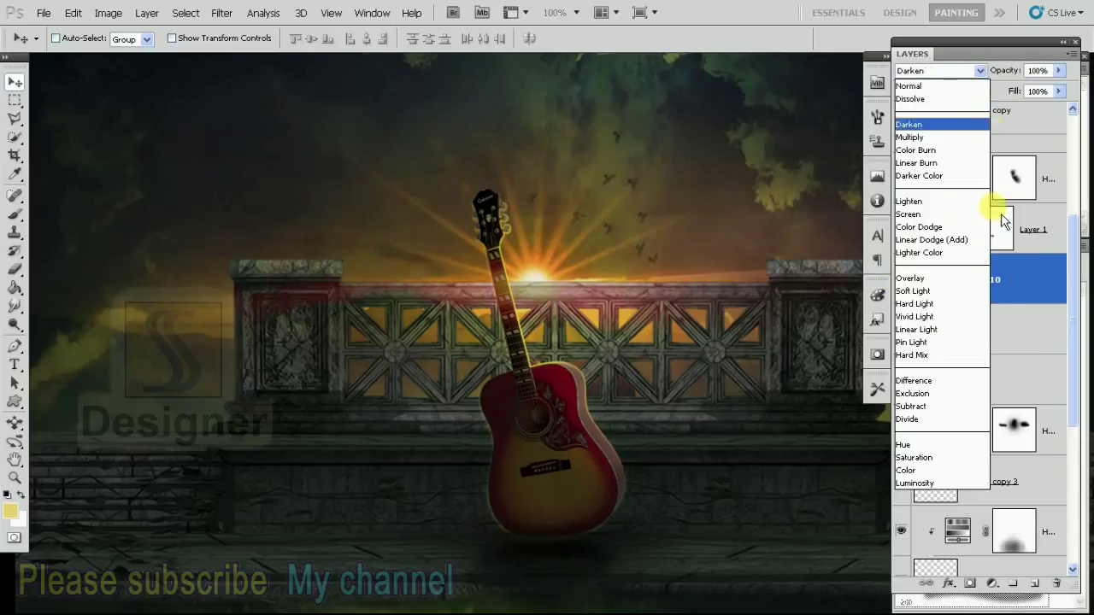
click(969, 301)
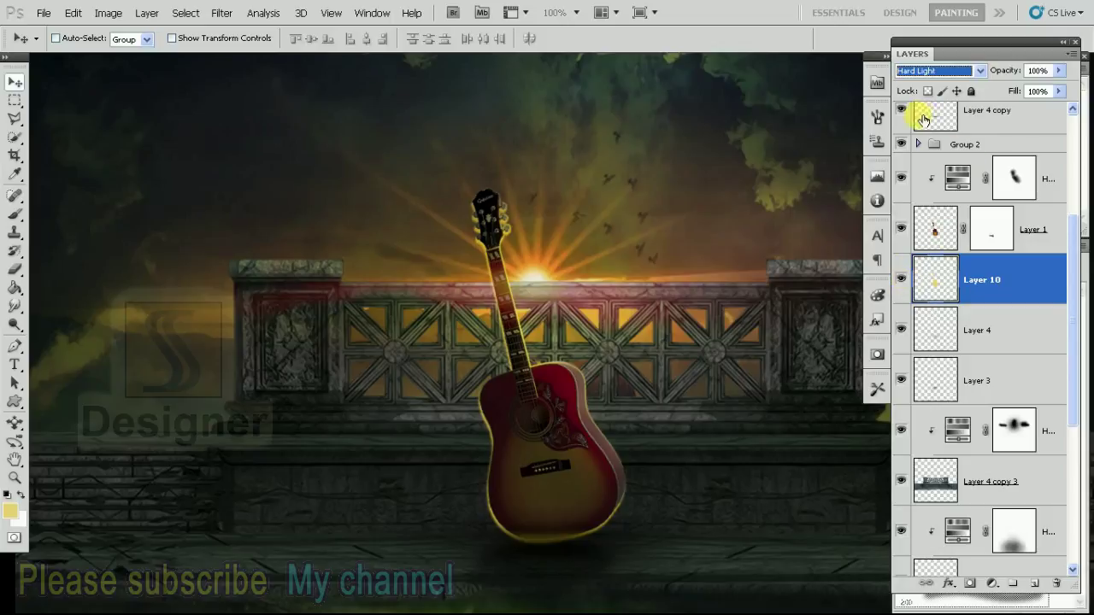
click(1058, 70)
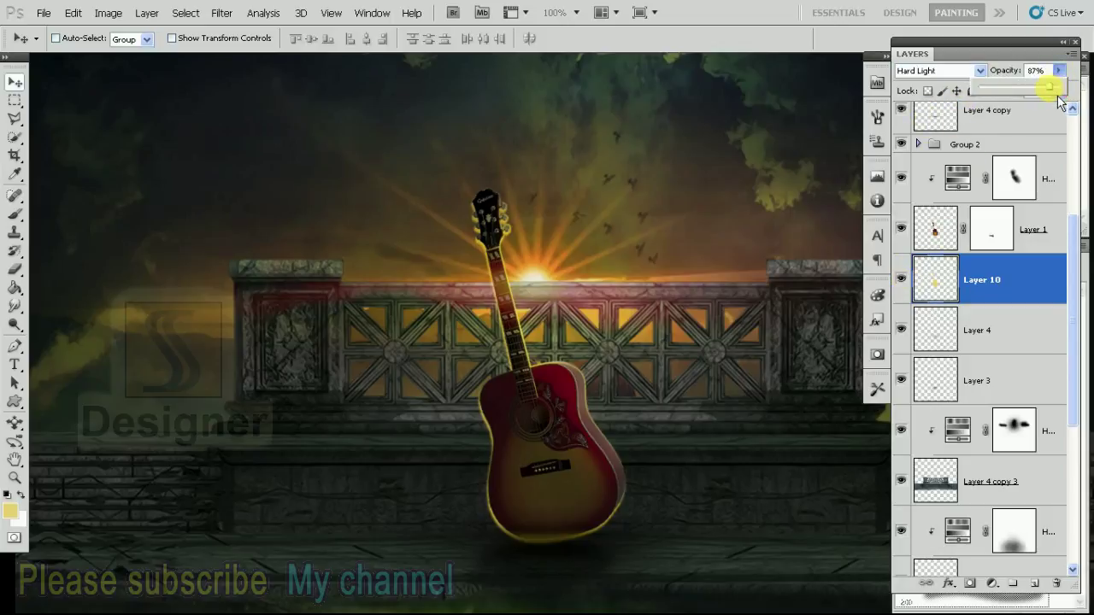
click(15, 269)
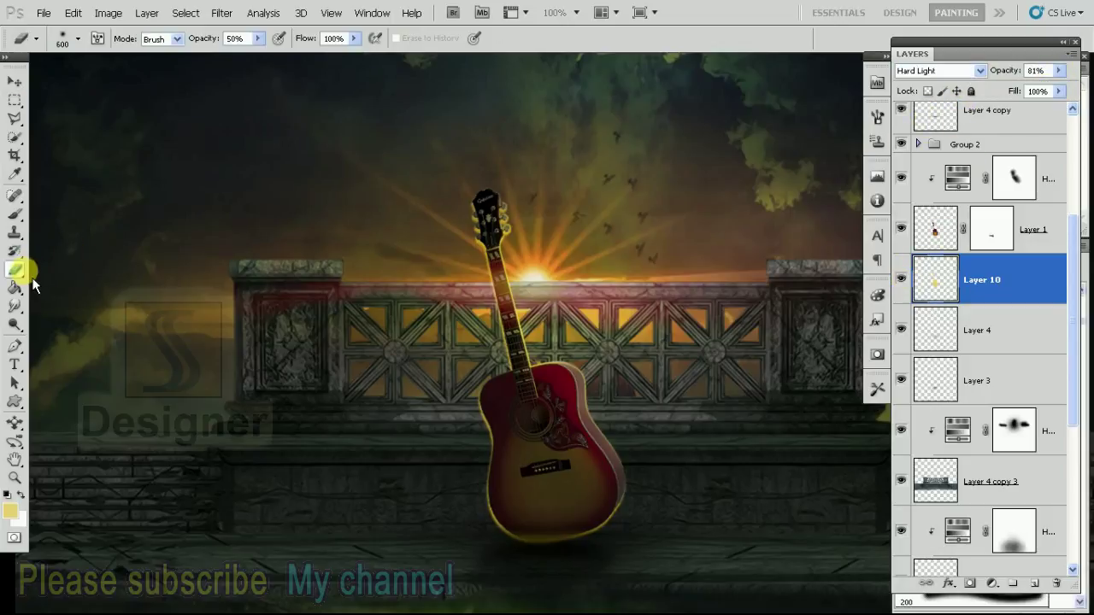
Set the brush back to size 150 and zoom out to show the whole composite
key(0)
key(bracketleft)
key(bracketleft)
key(bracketleft)
key(bracketleft)
key(bracketleft)
key(bracketleft)
key(bracketleft)
key(bracketright)
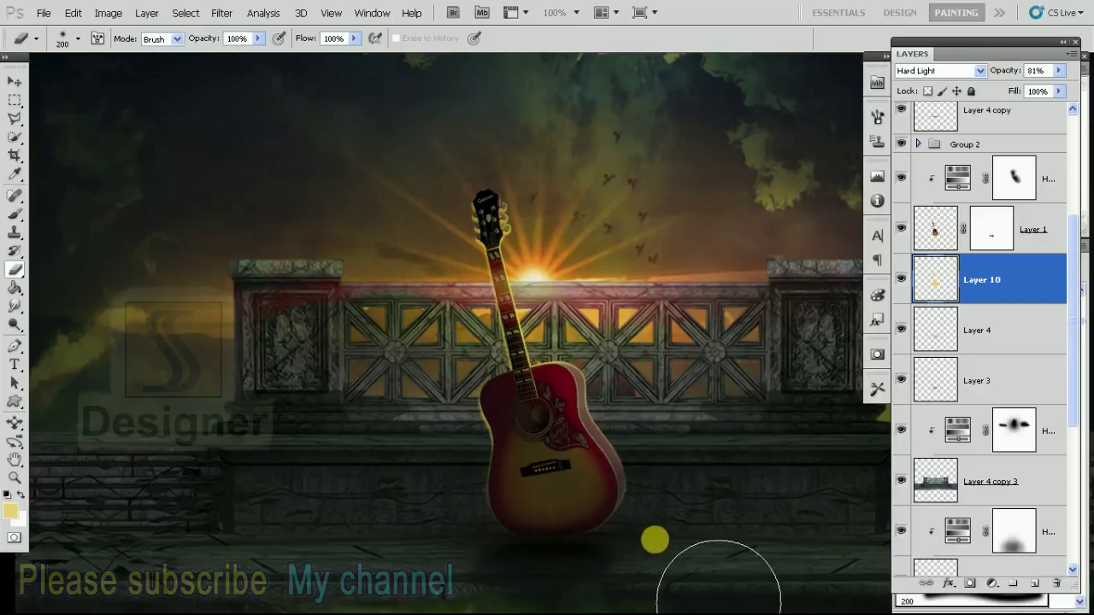
key(bracketleft)
key(ctrl+minus)
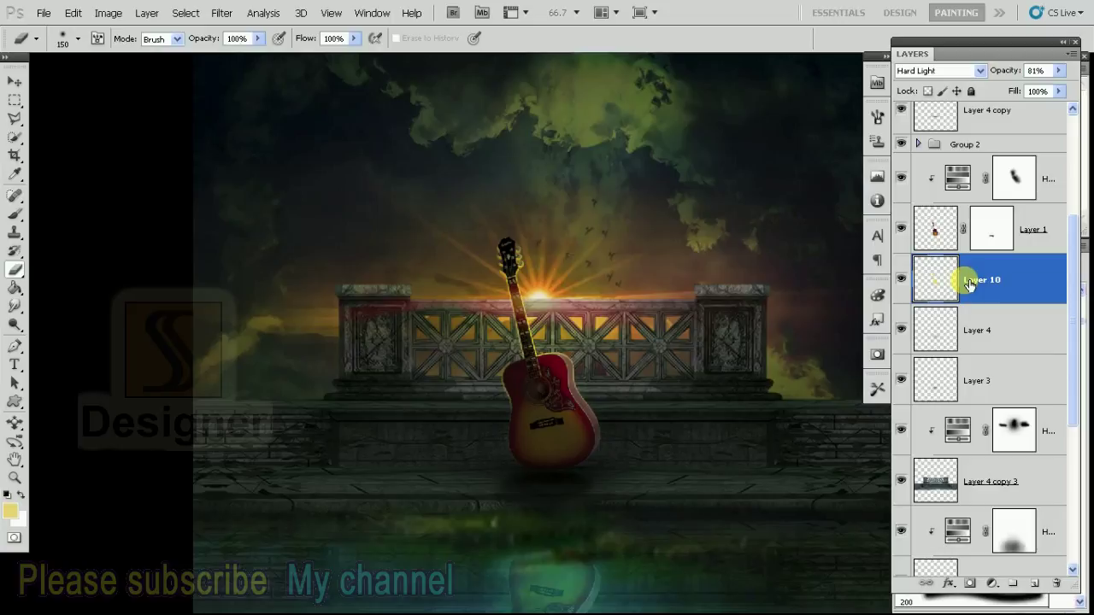
Select Group 2, toggle the adjustment layer to compare, then make Layer 3 active and hide it
click(979, 147)
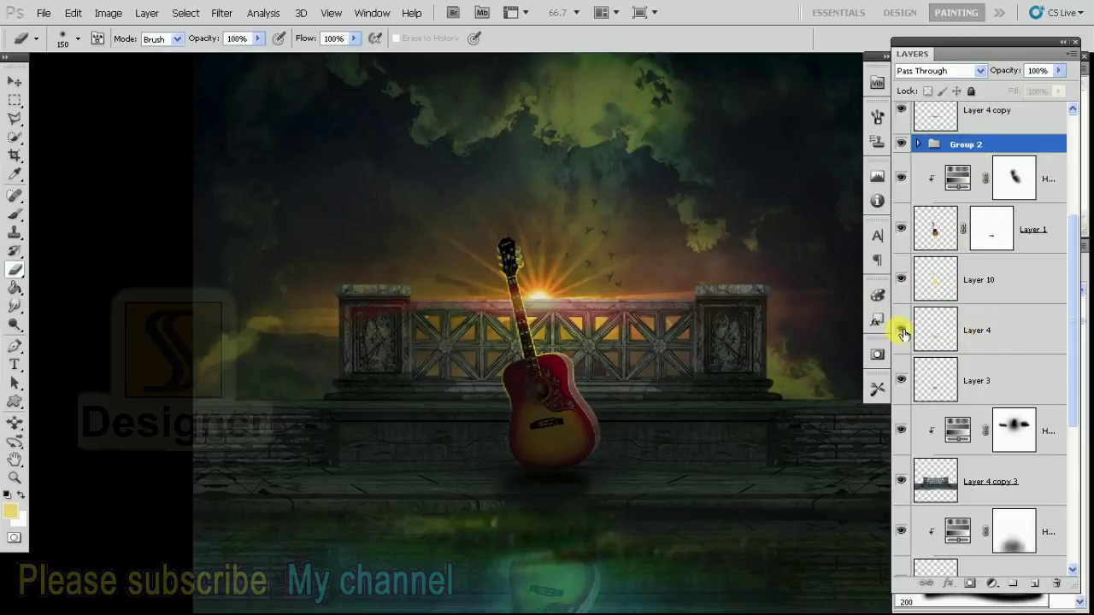
click(902, 432)
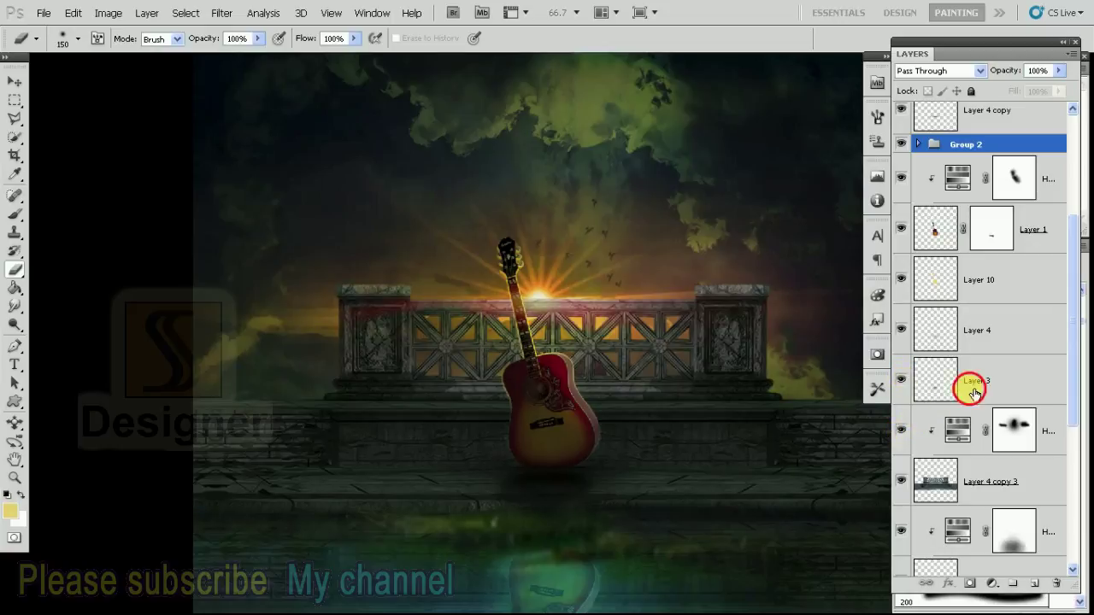
click(959, 384)
click(901, 389)
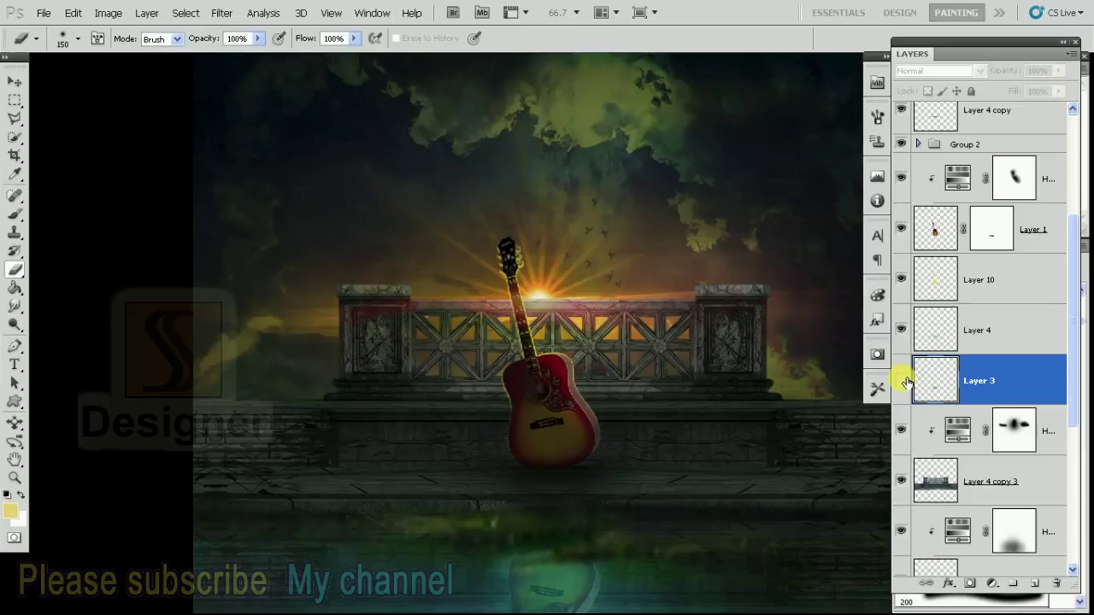
Bundle the guitar, glow and outline layers (Group 2 to Layer 3) into Group 3 and collapse Group 1
click(902, 381)
shift+click(987, 146)
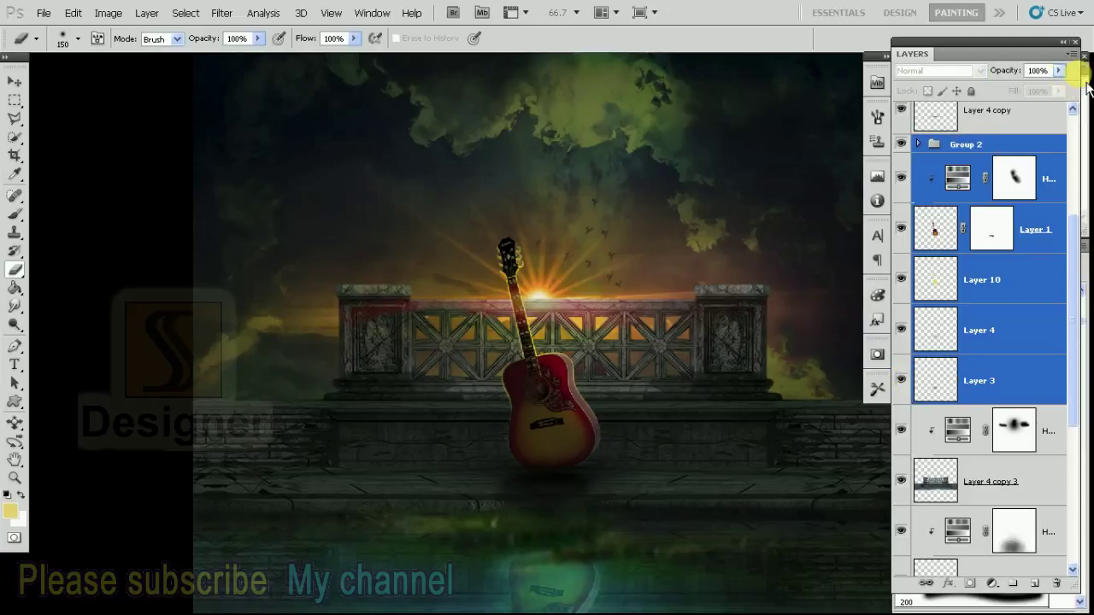
click(1071, 53)
click(948, 134)
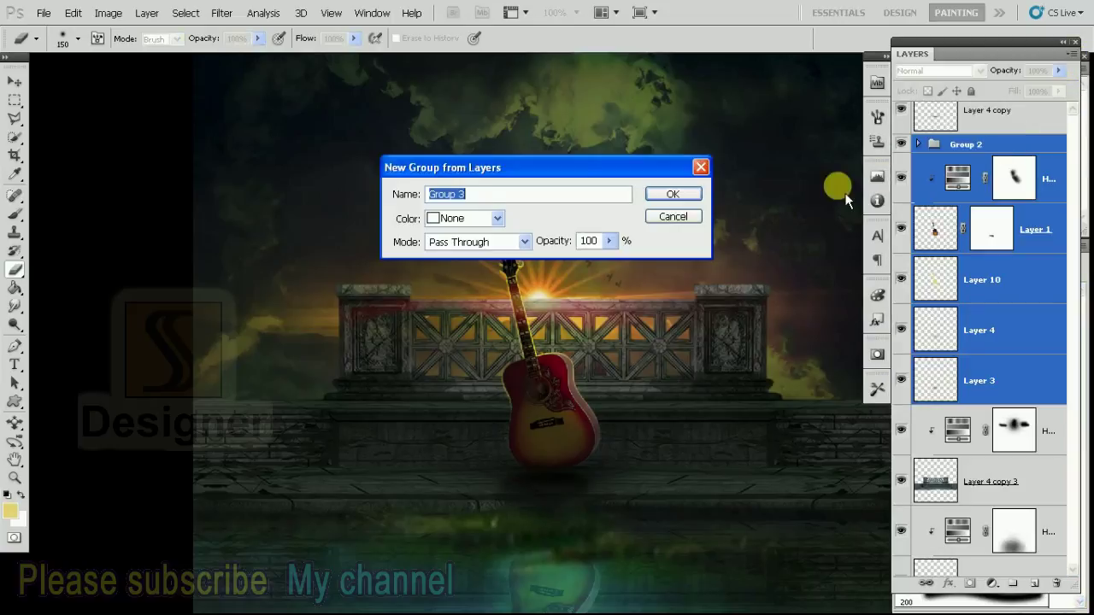
click(688, 200)
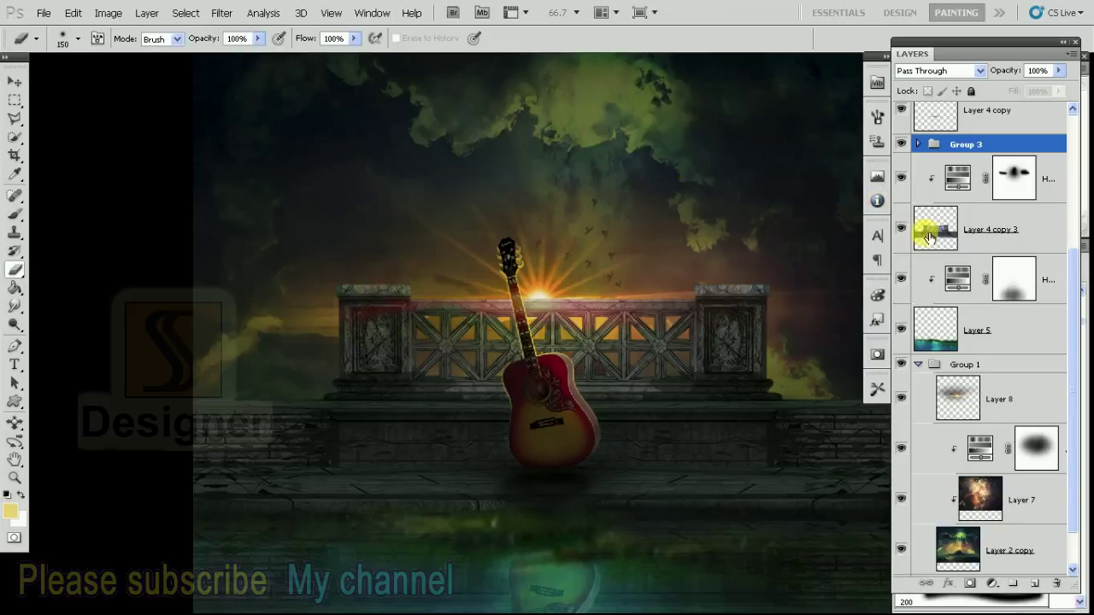
click(919, 365)
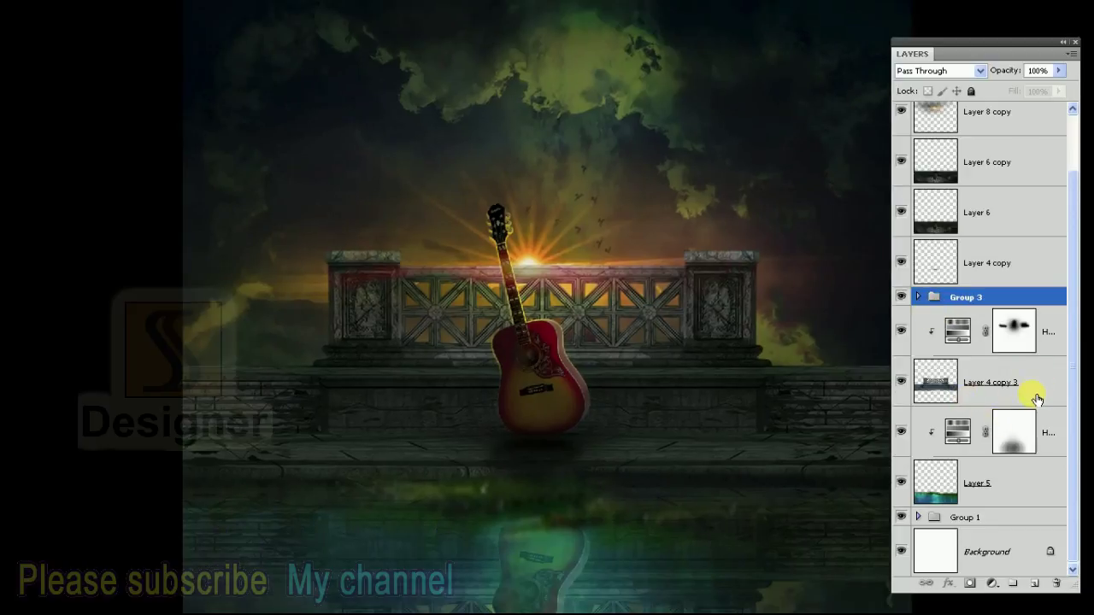
click(1020, 385)
key(v)
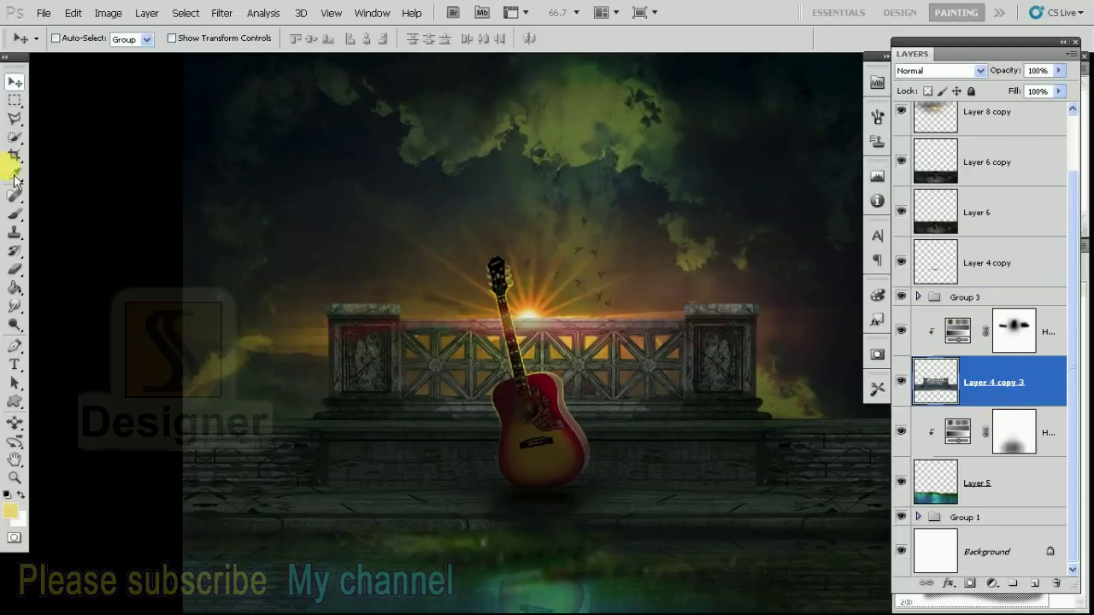
With the Magic Wand, zoom in on the balustrade and select the first lit lattice triangles
key(w)
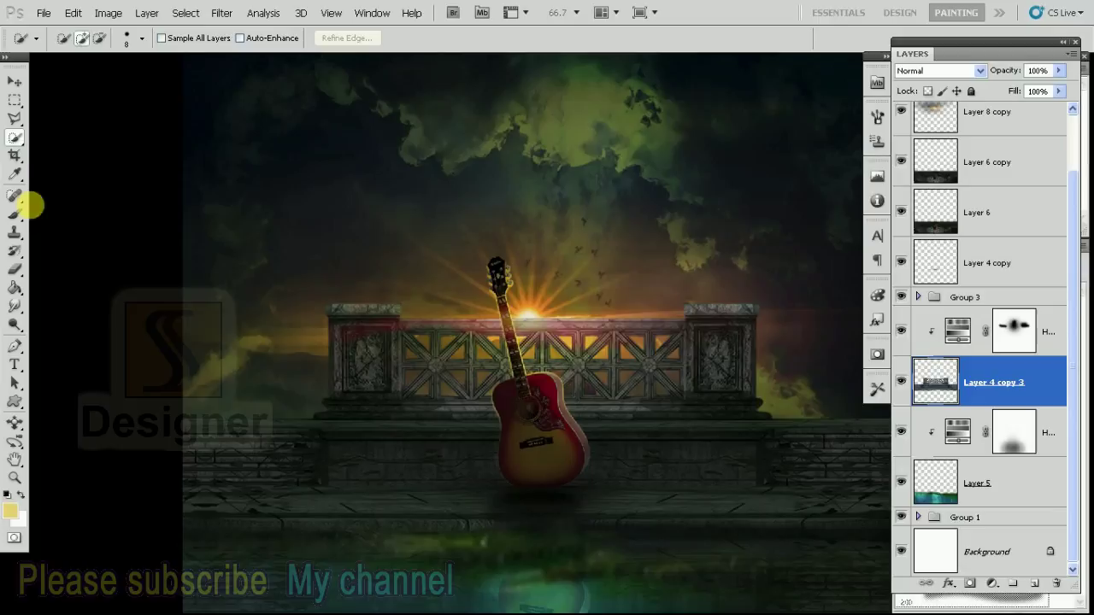
right_click(15, 137)
click(78, 152)
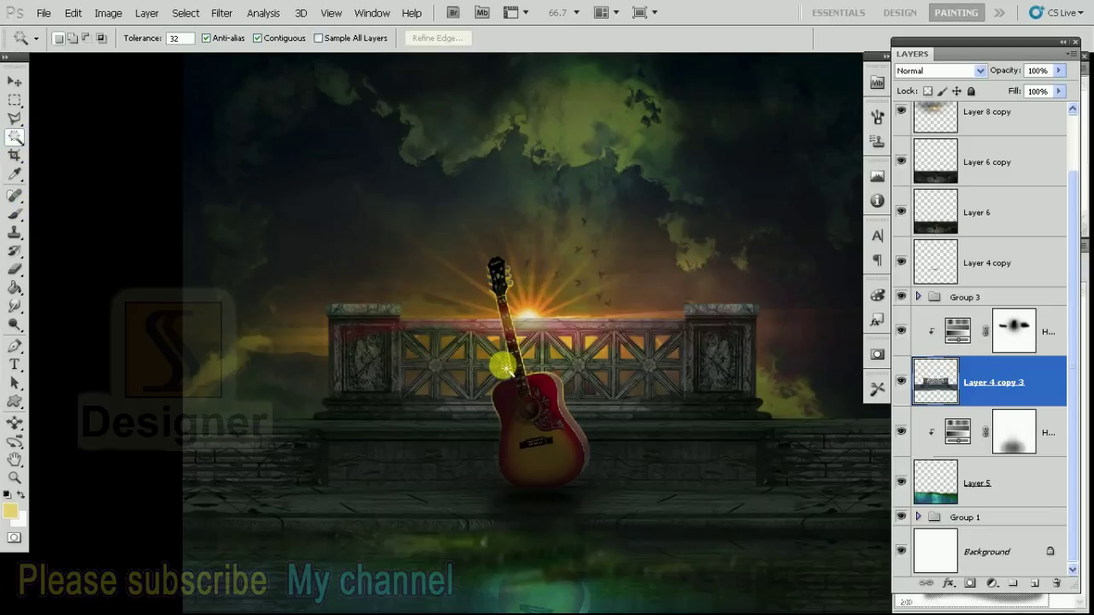
key(ctrl+1)
key(ctrl+plus)
key(ctrl+plus)
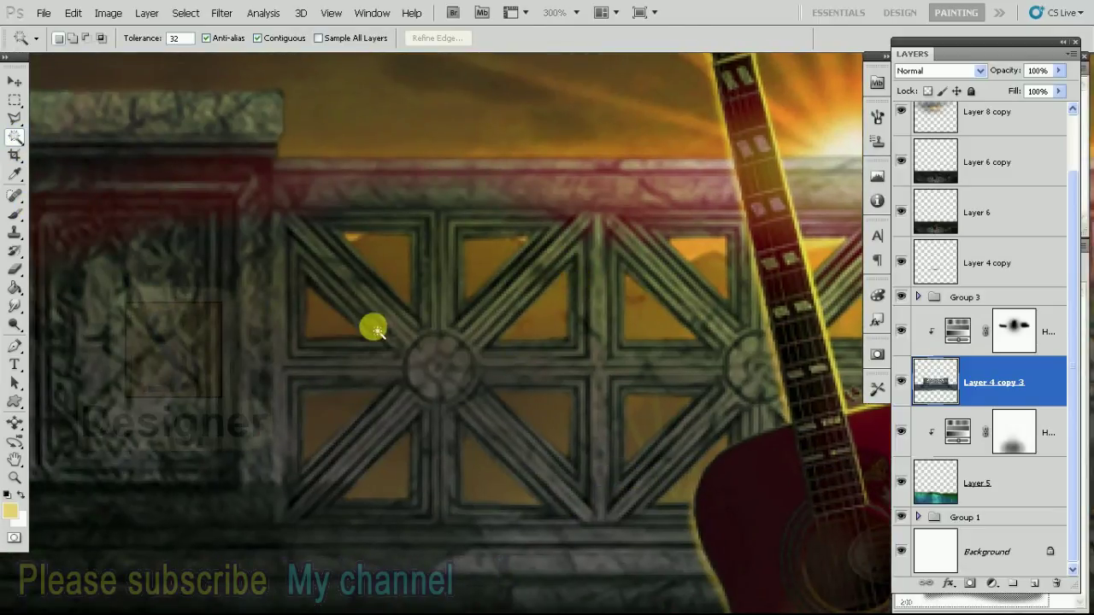
click(346, 321)
shift+click(376, 260)
shift+click(489, 272)
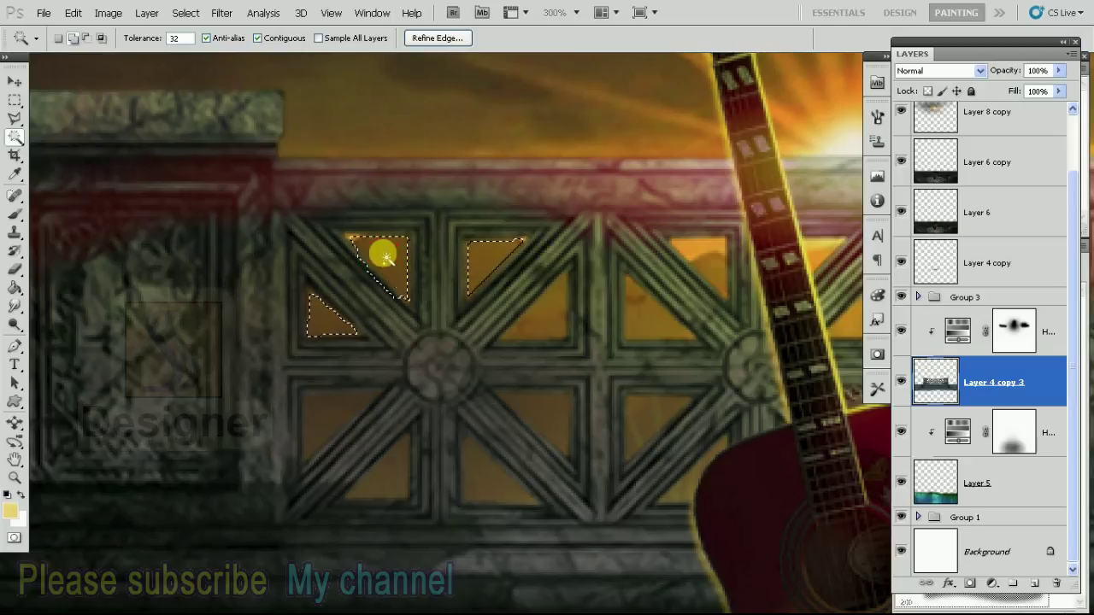
Add the remaining upper and lower lattice openings across the neighbouring panels to the selection
shift+click(540, 314)
shift+click(547, 418)
shift+click(493, 471)
shift+click(393, 481)
shift+click(342, 405)
drag(736, 343, 513, 376)
shift+click(432, 352)
shift+click(491, 287)
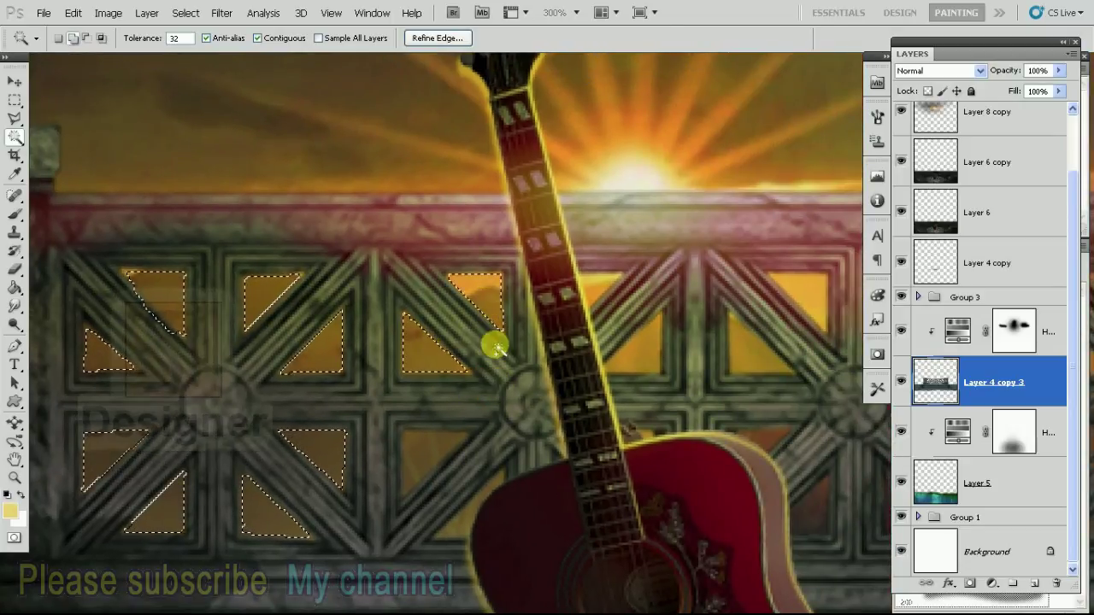
shift+click(434, 454)
shift+click(488, 505)
drag(487, 505, 379, 471)
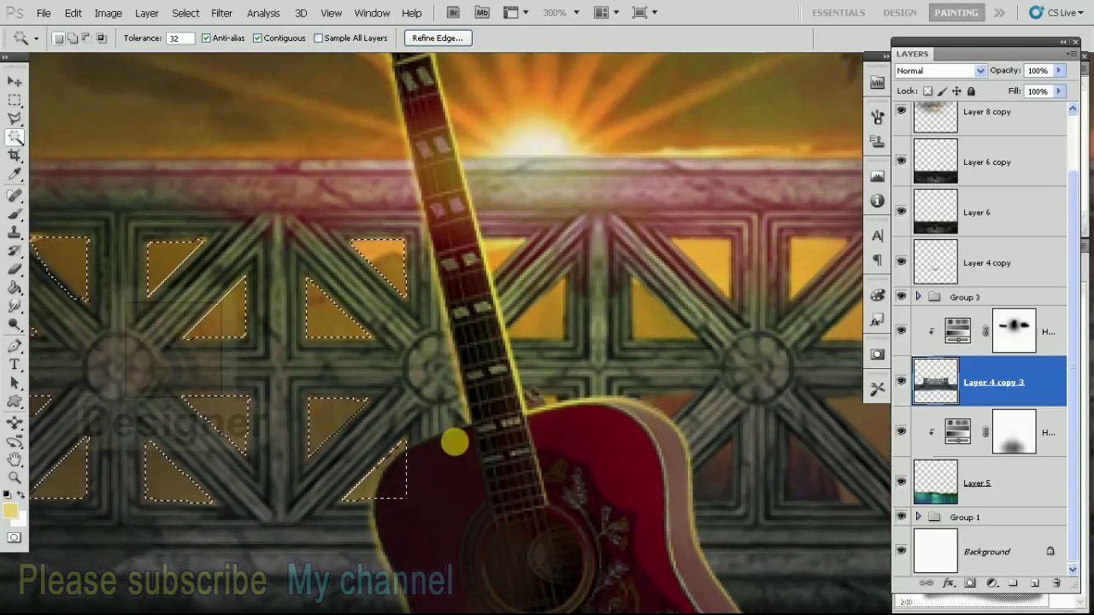
key(ctrl+1)
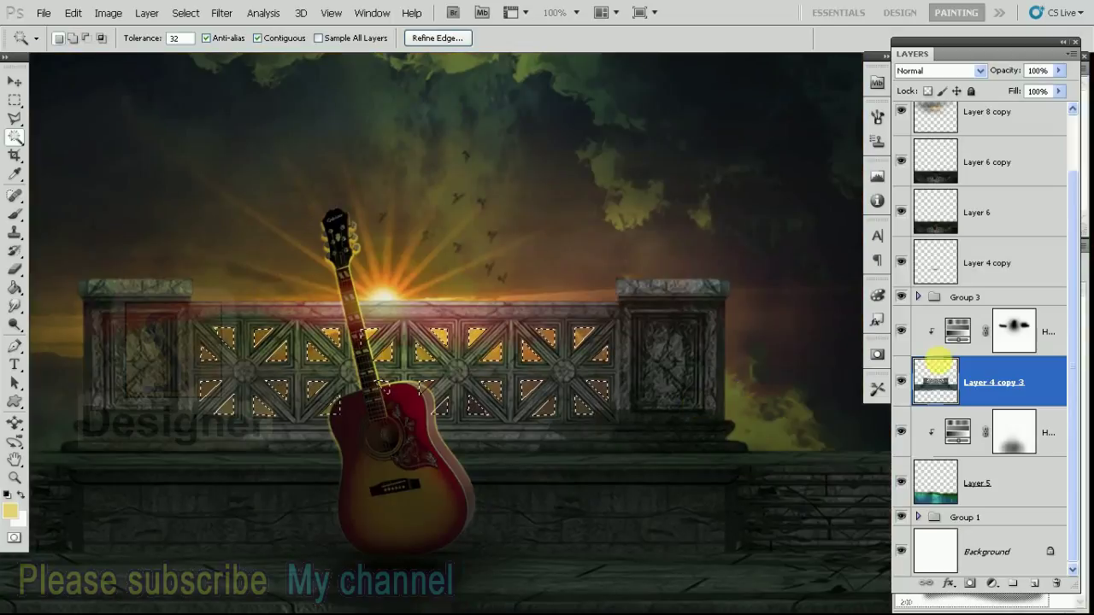
Check Layer 4 copy 3's contribution and add a new empty Layer 11
click(901, 381)
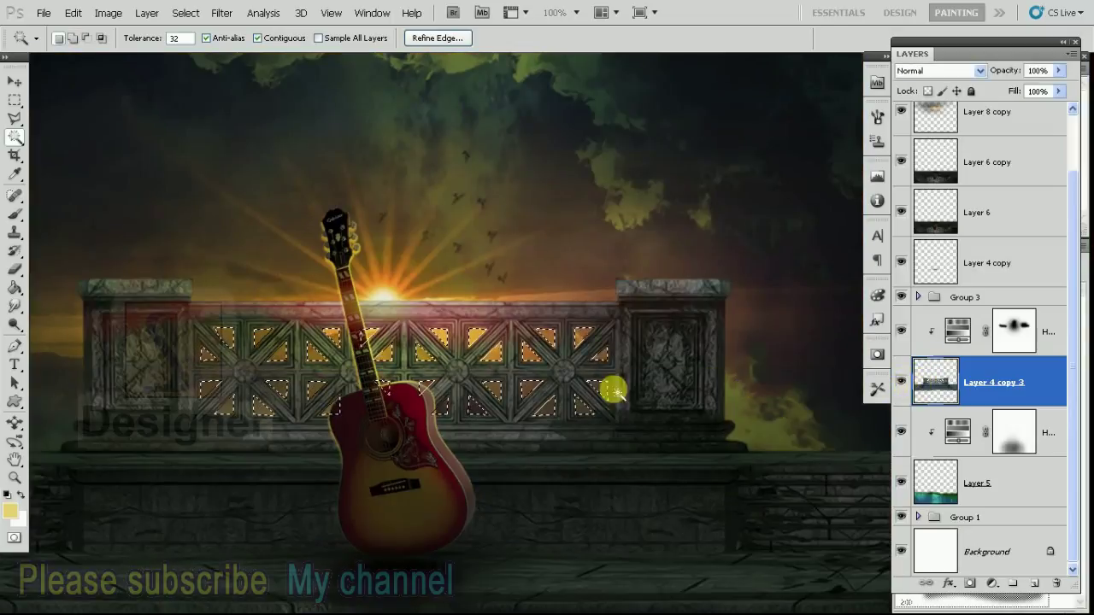
drag(550, 376, 678, 367)
click(1034, 582)
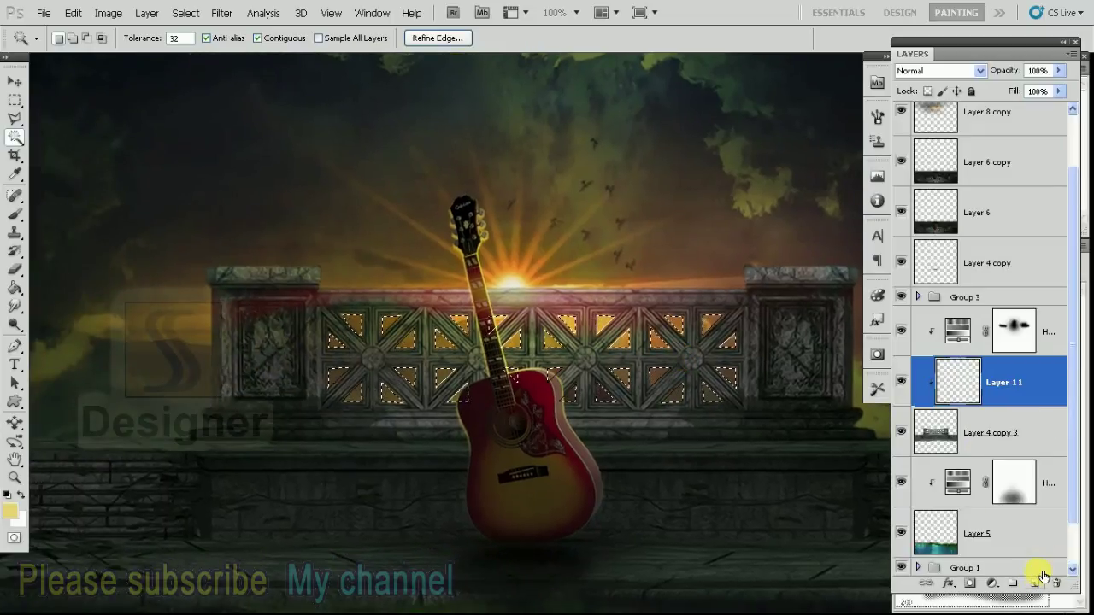
Move Layer 11 above Group 3 and fill the triangular openings with the sampled orange-yellow glow
drag(1017, 413, 1013, 295)
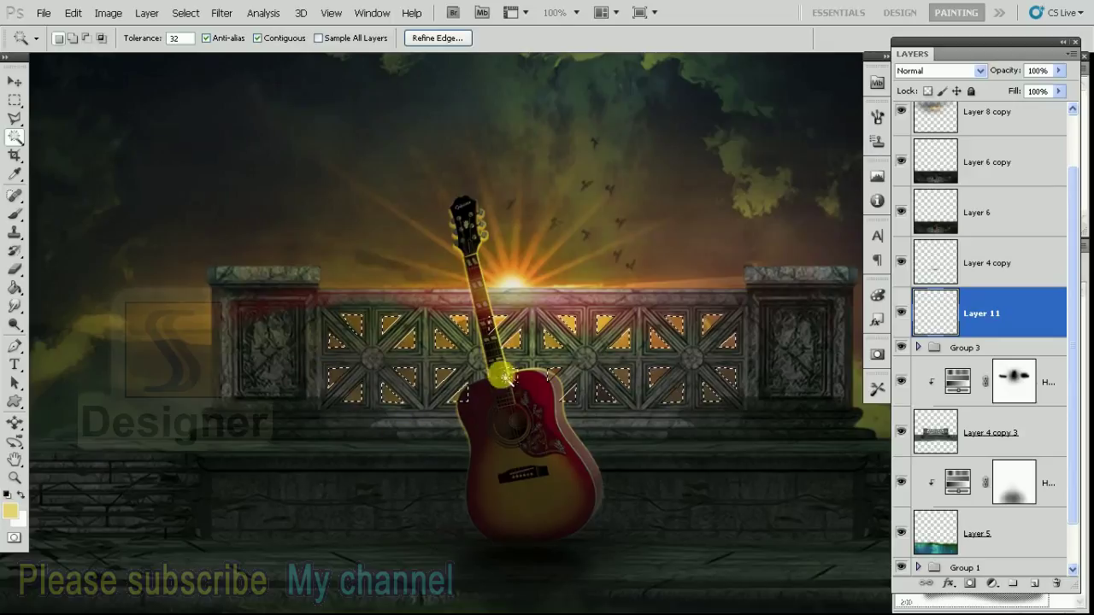
click(19, 289)
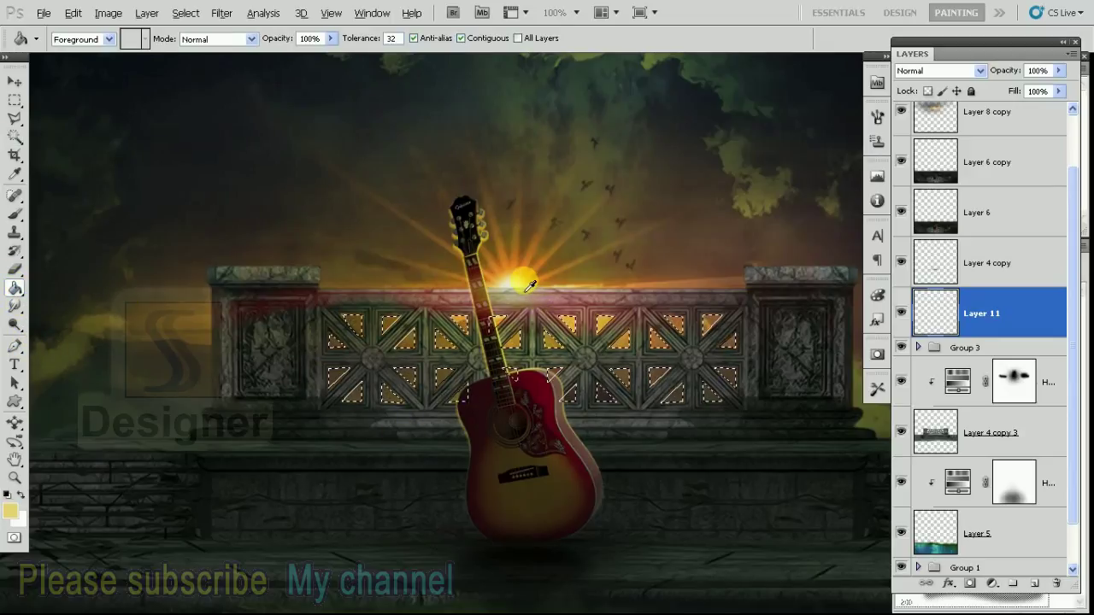
alt+click(622, 346)
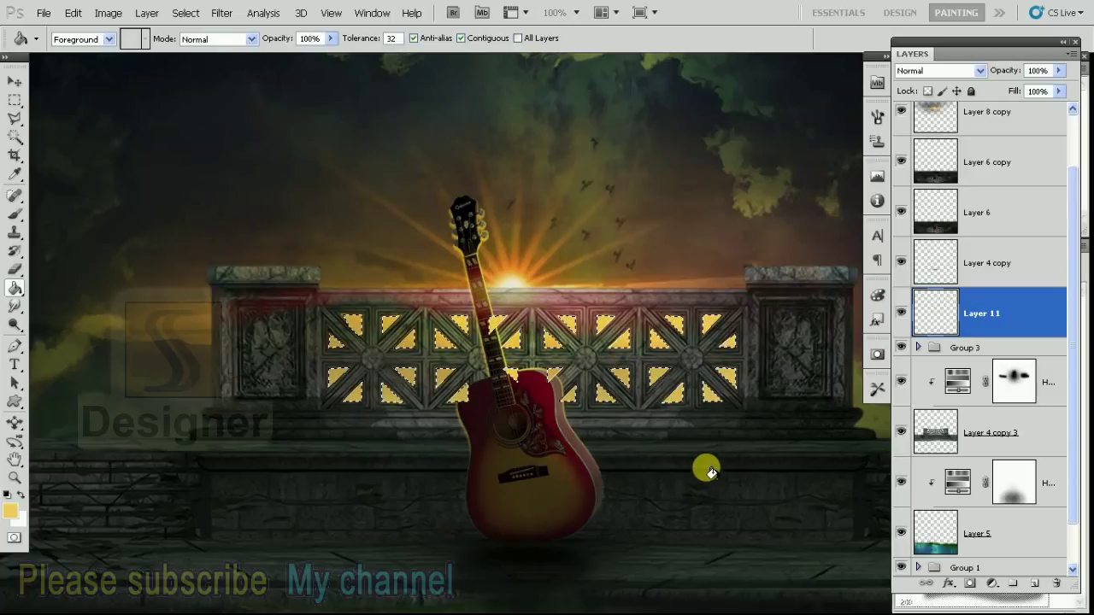
key(ctrl+d)
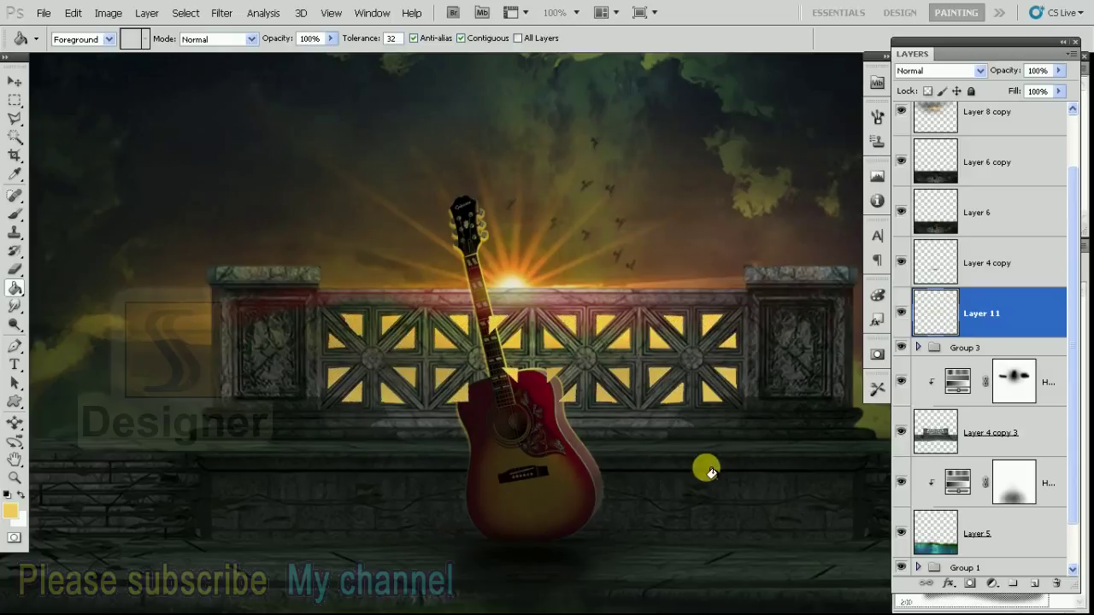
key(v)
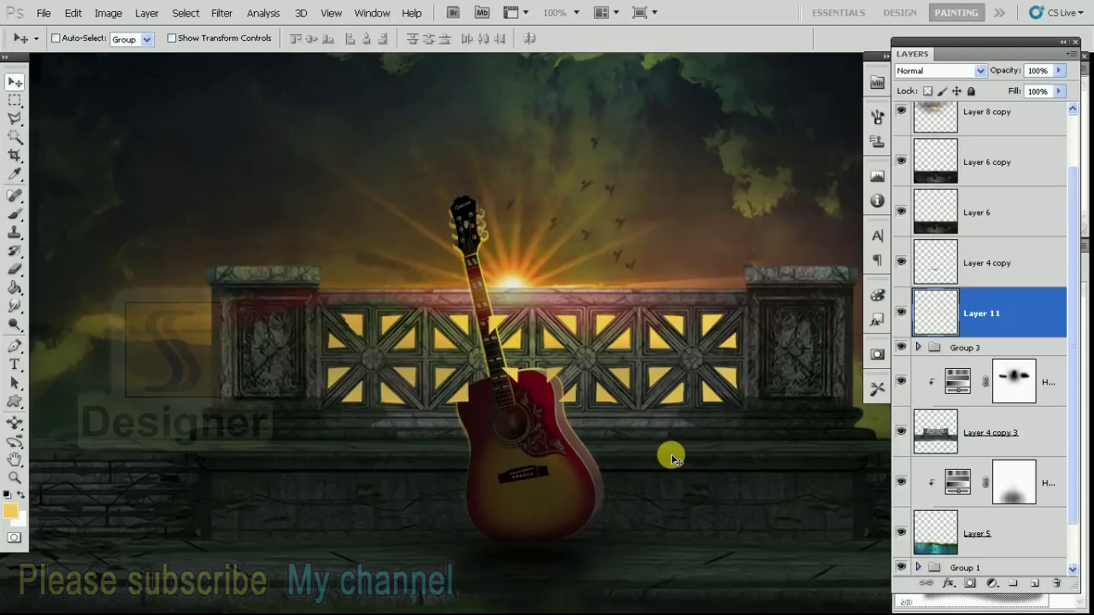
Try a perspective squash on the yellow lattice fill, then cancel it
key(ctrl+minus)
key(ctrl+t)
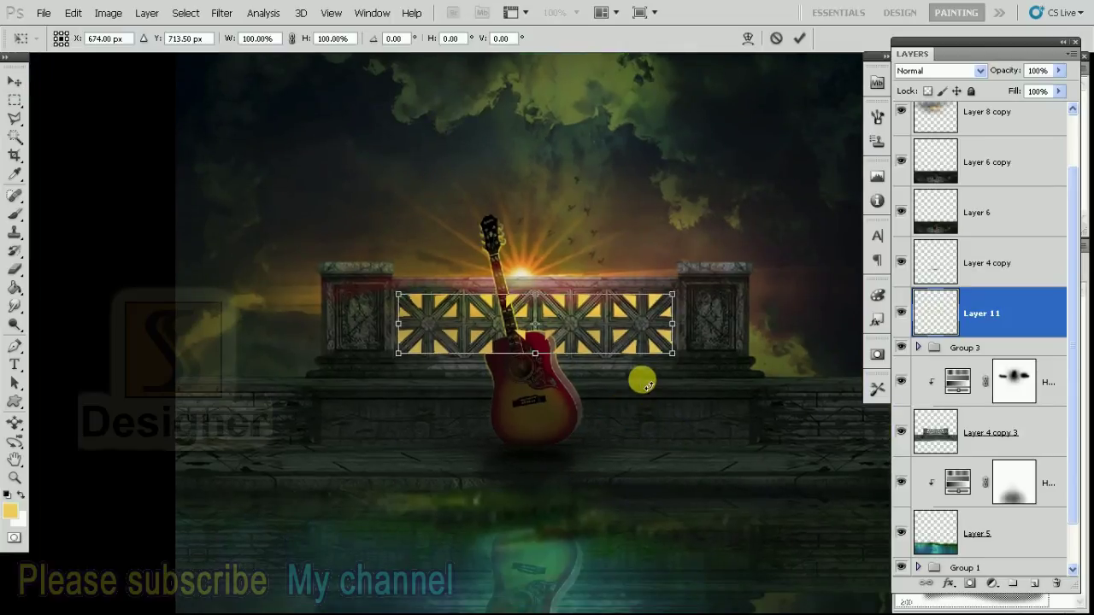
right_click(629, 327)
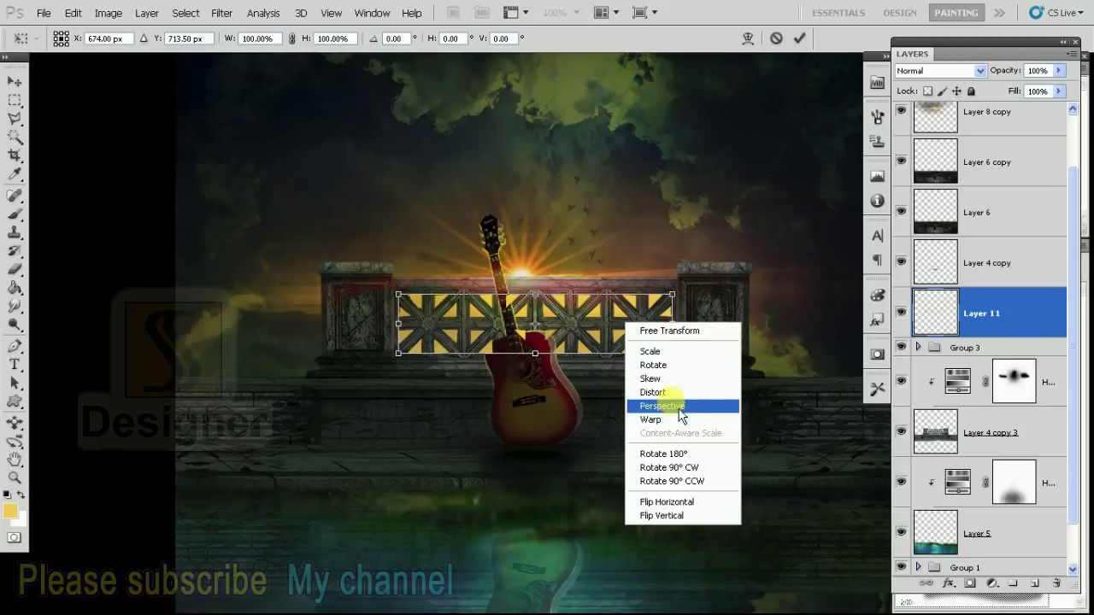
click(680, 411)
mouse_move(543, 298)
mouse_down()
mouse_move(554, 417)
mouse_move(583, 345)
mouse_up()
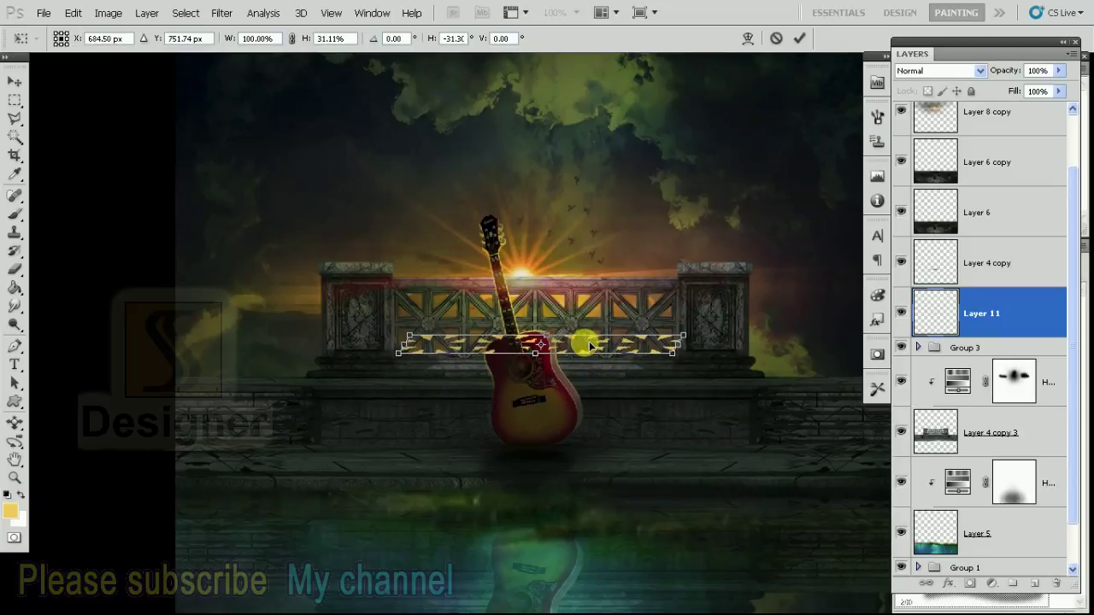
key(Escape)
Experiment with skewing, moving and flipping the lattice fill, undoing each attempt
key(ctrl+t)
right_click(592, 317)
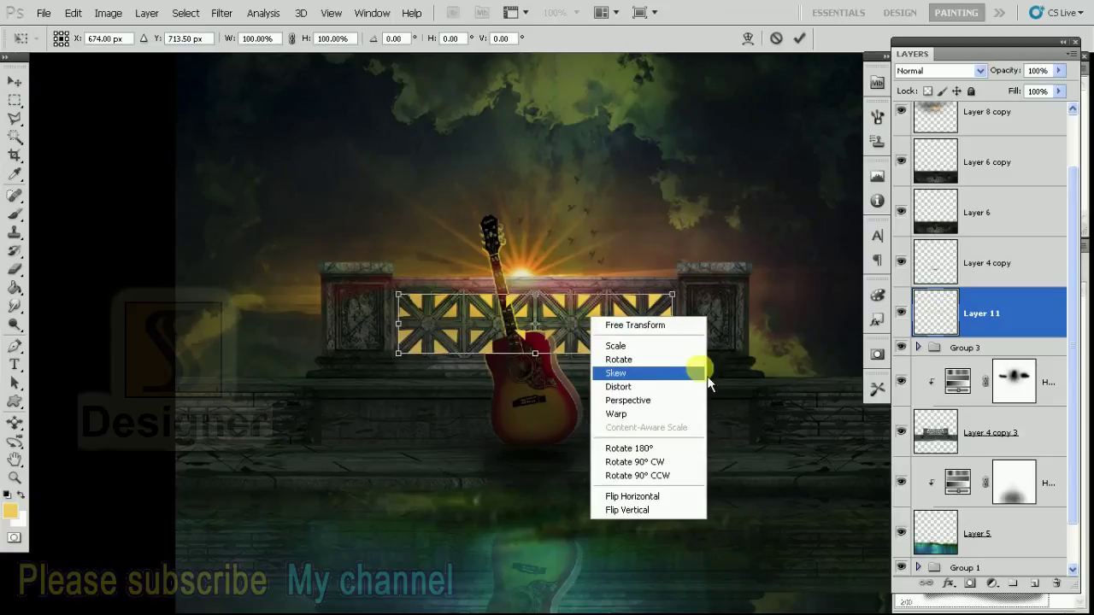
click(580, 335)
drag(580, 335, 584, 404)
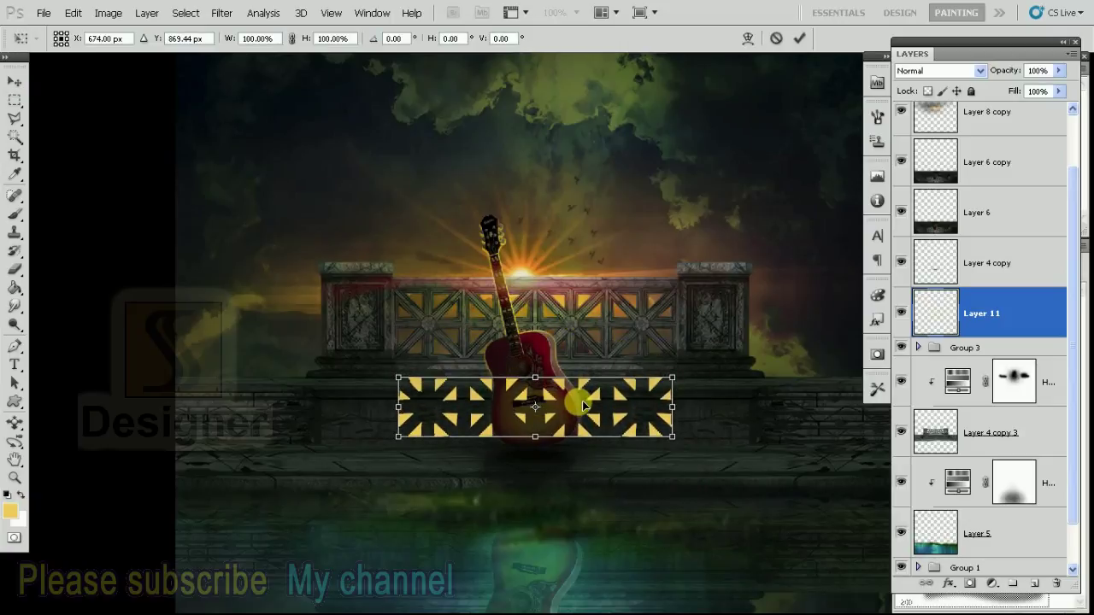
key(ctrl+z)
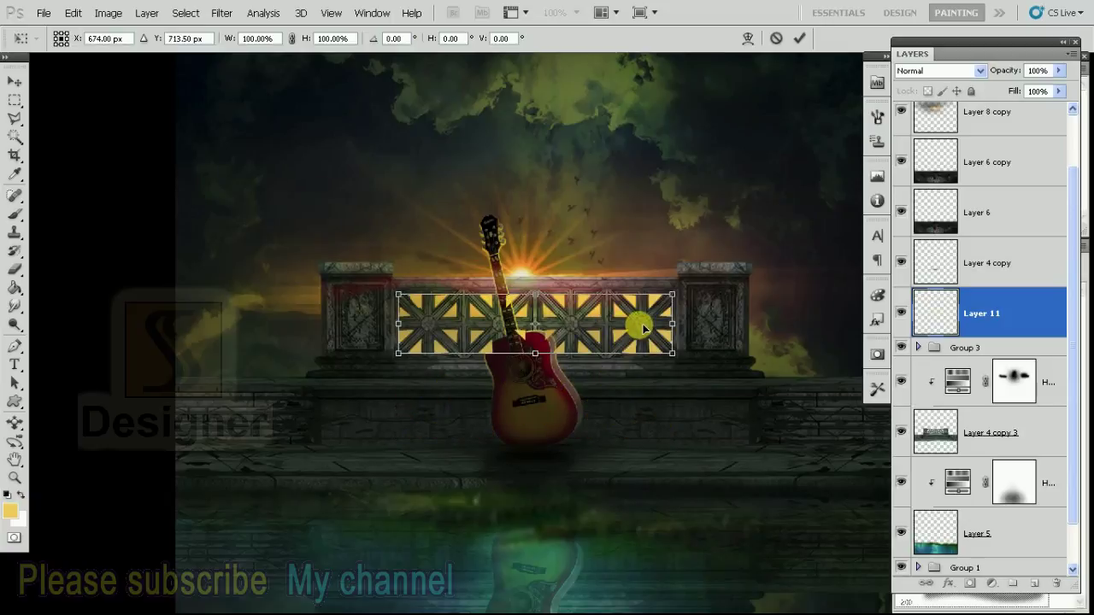
right_click(643, 328)
click(705, 456)
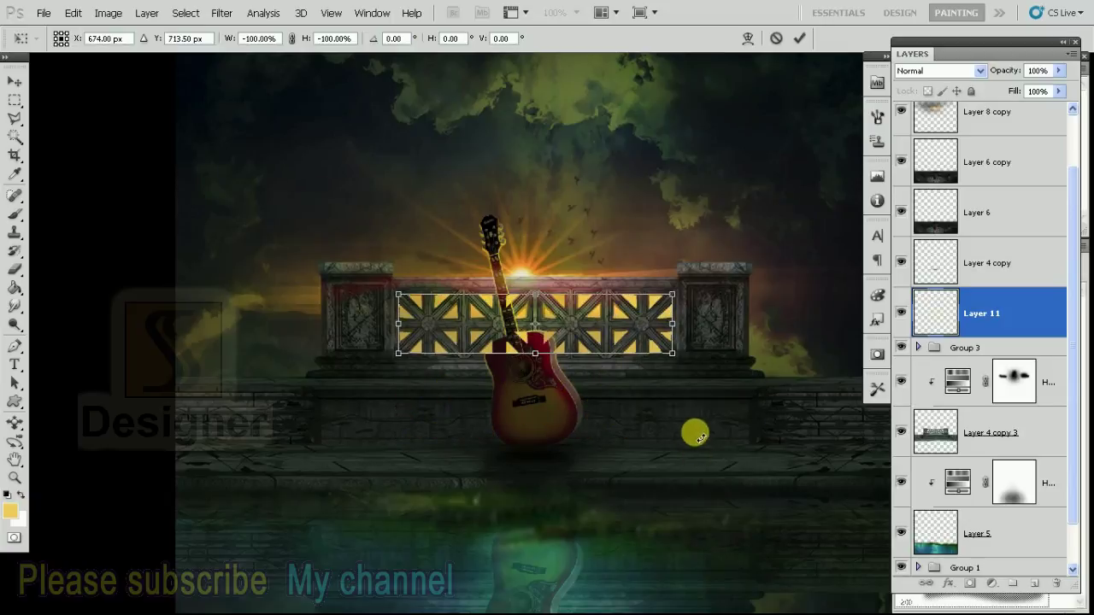
key(ctrl+z)
Rotate the lattice fill 180 degrees and move it below the balustrade as a reflection
right_click(639, 323)
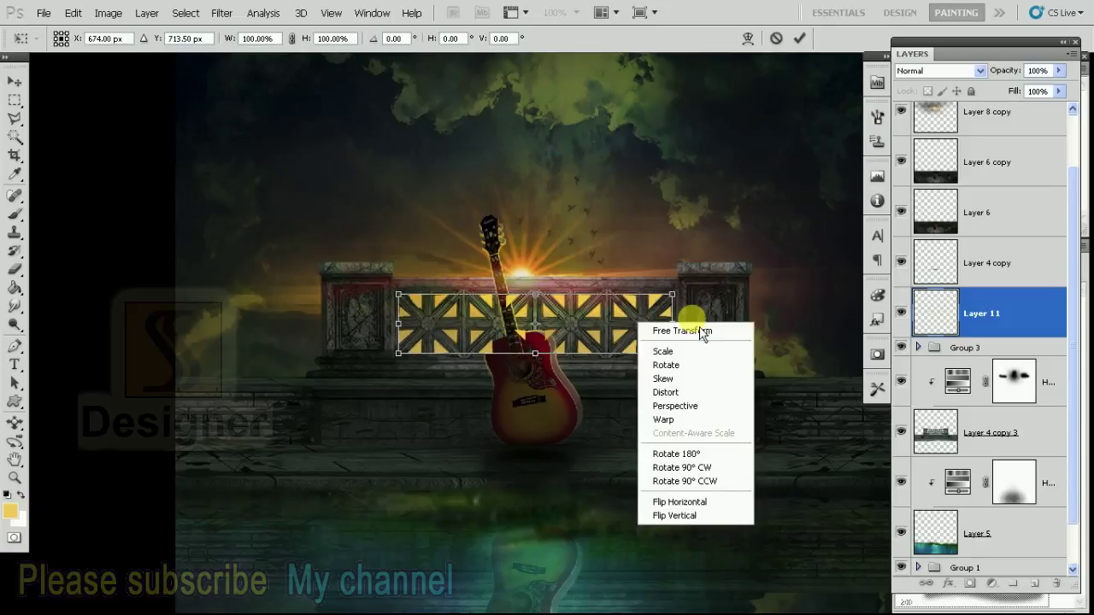
click(684, 454)
drag(630, 328, 634, 396)
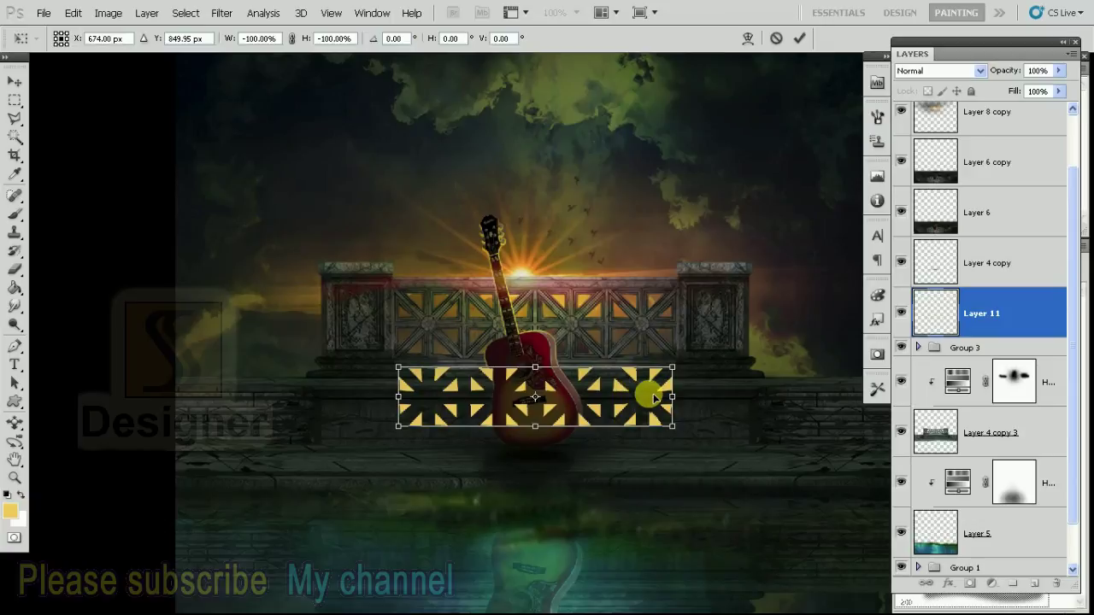
right_click(649, 397)
click(631, 391)
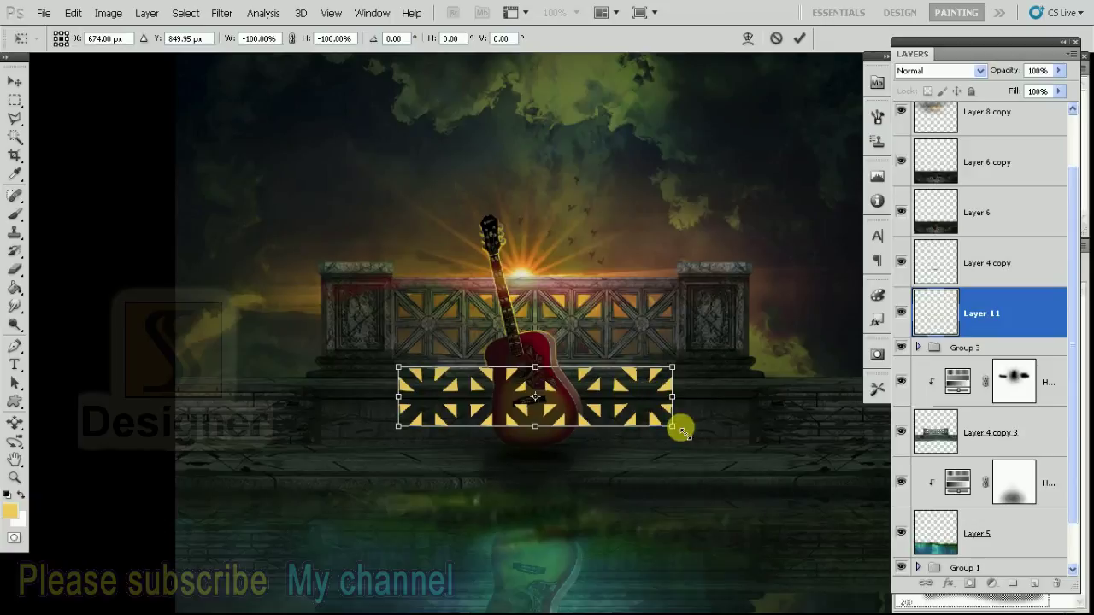
Spread the reflection into a flat perspective trapezoid across the step and commit it
right_click(655, 389)
click(723, 462)
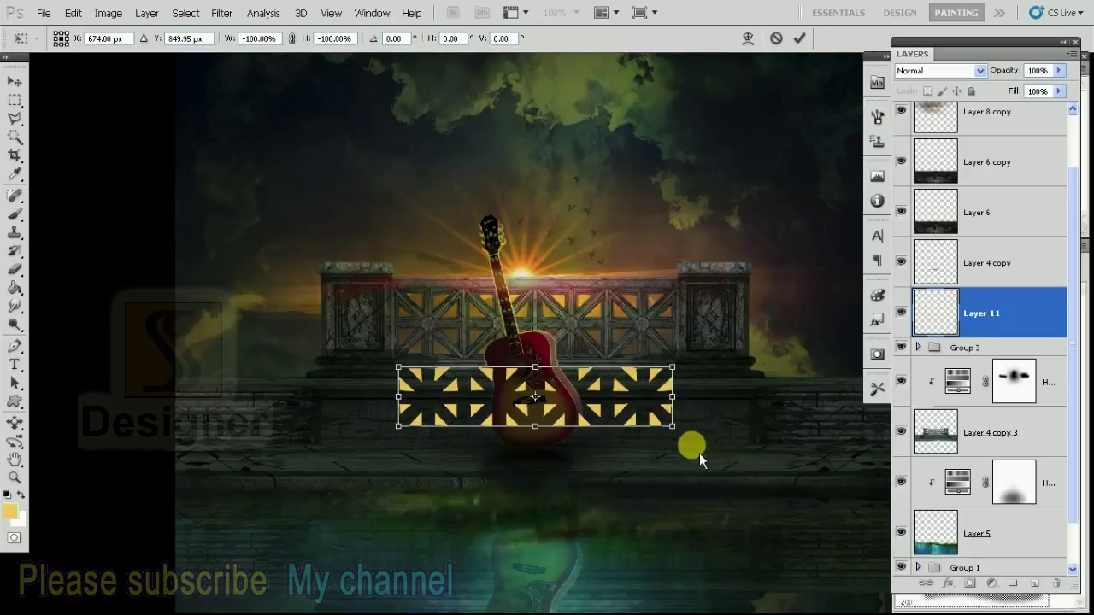
drag(674, 435, 730, 430)
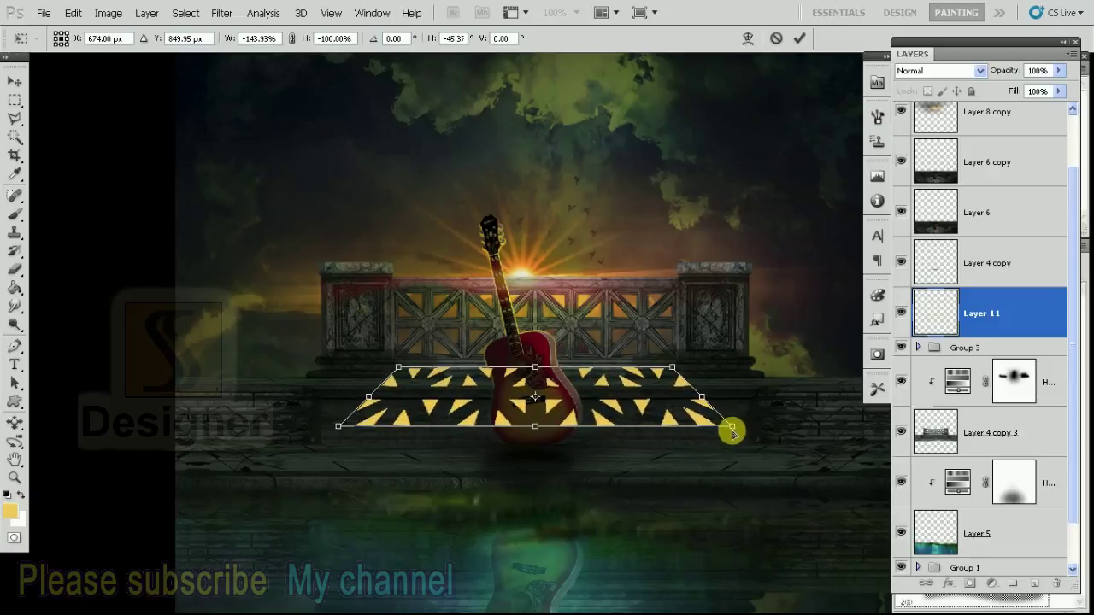
mouse_move(533, 425)
mouse_down()
mouse_move(524, 416)
mouse_move(530, 435)
mouse_move(531, 407)
mouse_up()
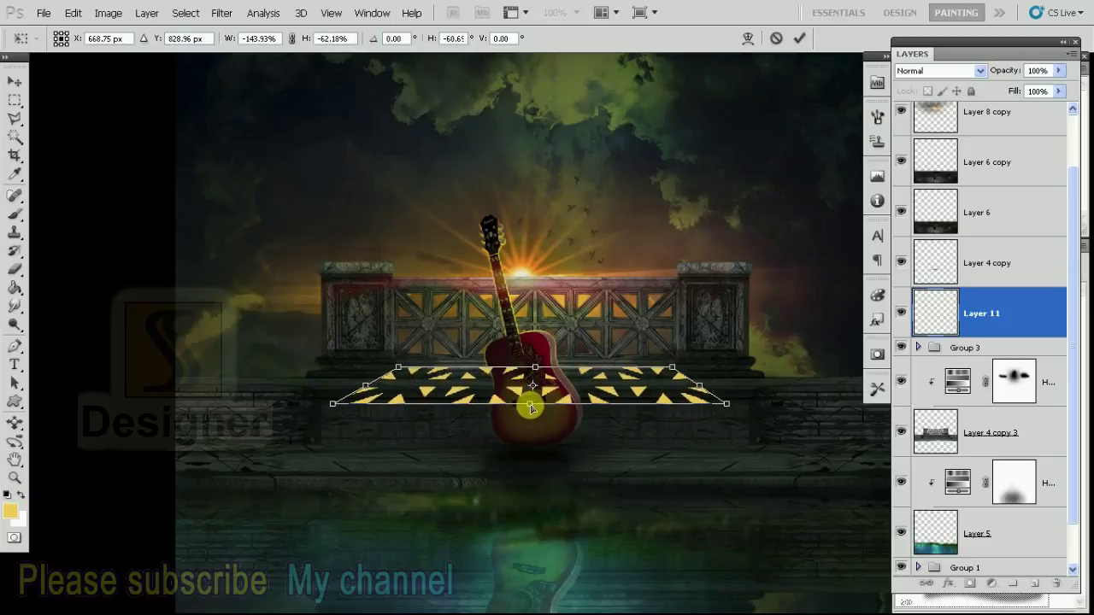
key(Return)
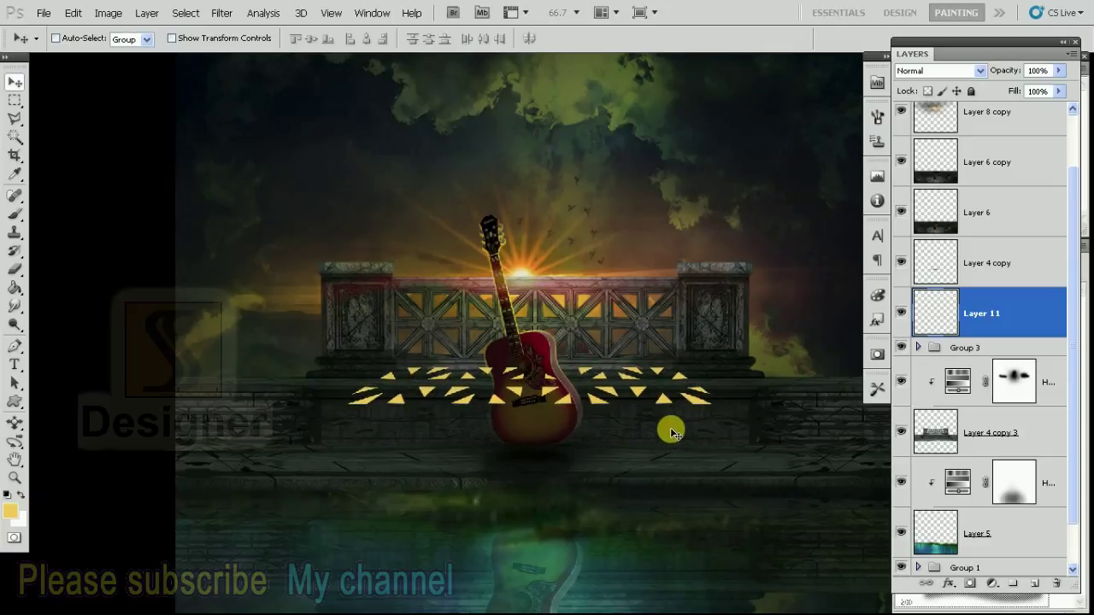
mouse_move(1074, 256)
mouse_down()
mouse_move(1075, 348)
mouse_move(1042, 342)
mouse_up()
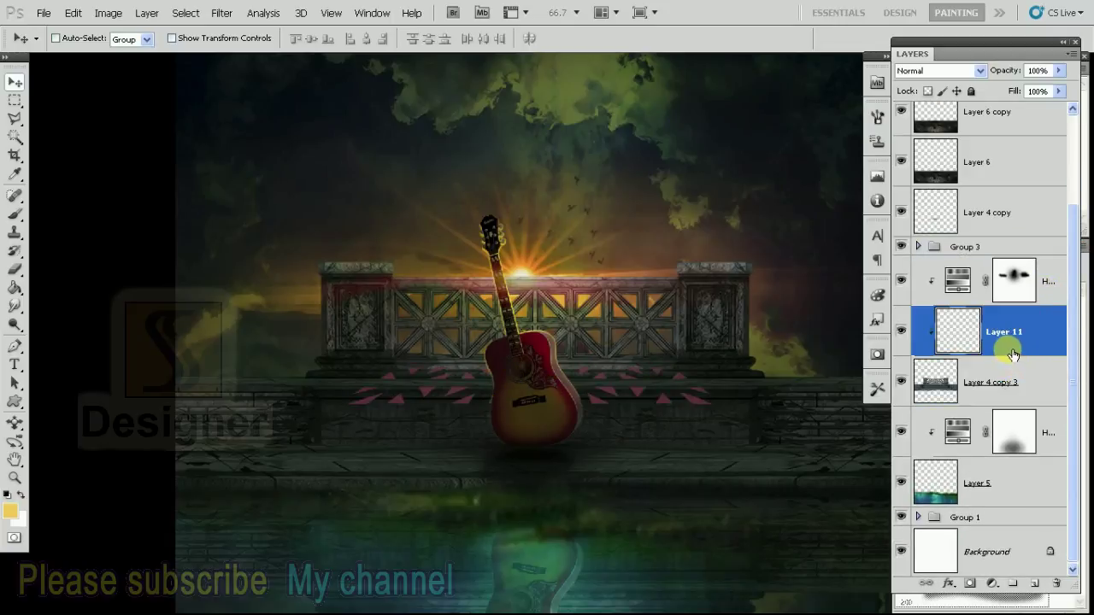
Group the adjustment layer and Layer 4 copy 3 into a new Group 4
key(ctrl+bracketleft)
key(ctrl+bracketright)
key(ctrl+bracketright)
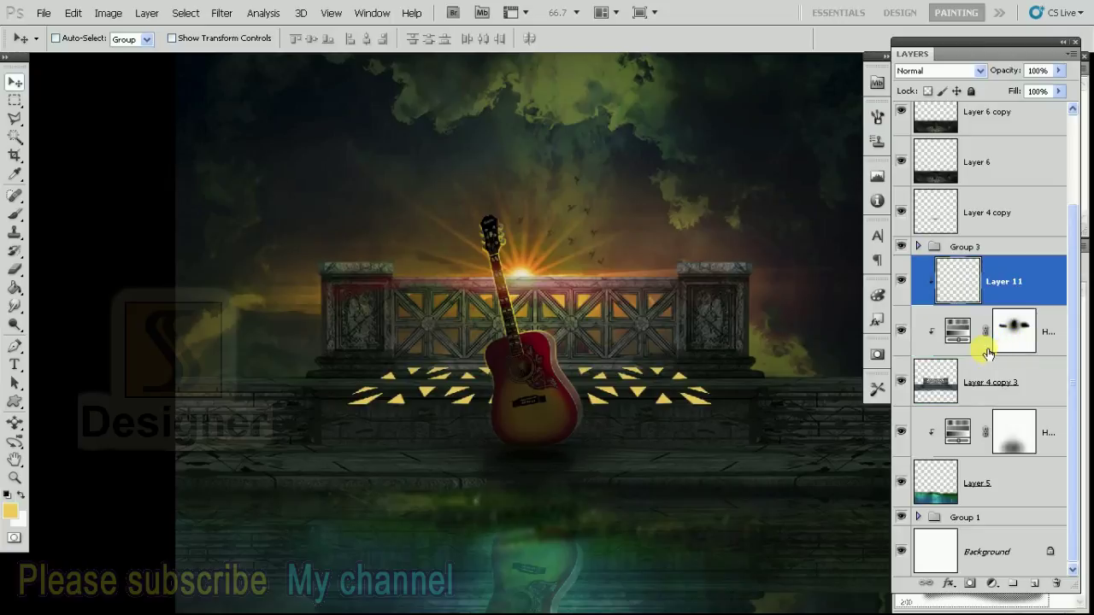
click(1043, 336)
ctrl+click(1008, 389)
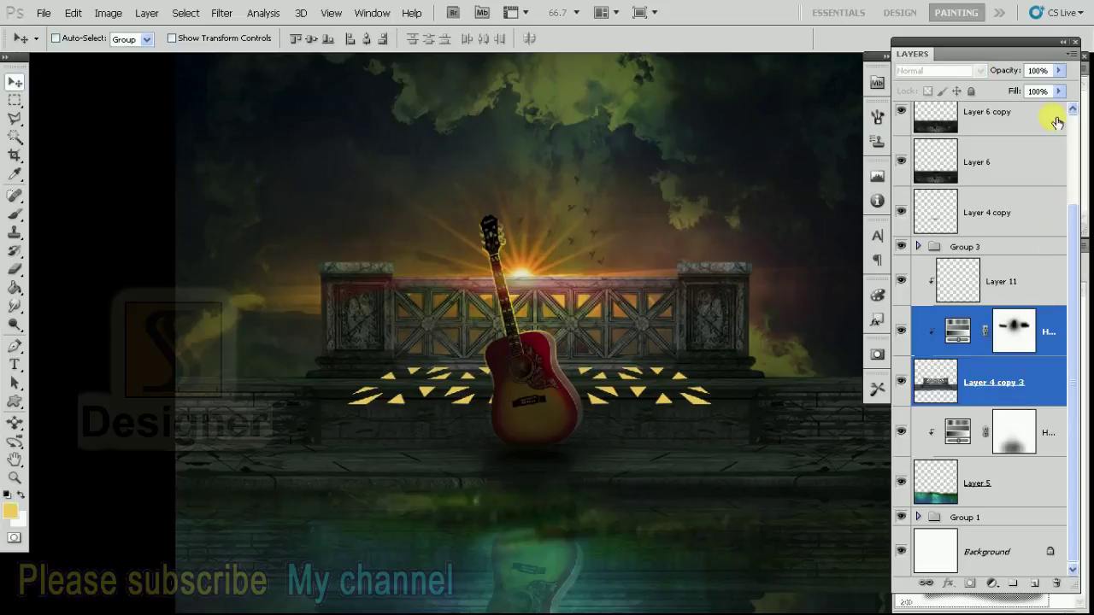
click(1071, 54)
click(977, 134)
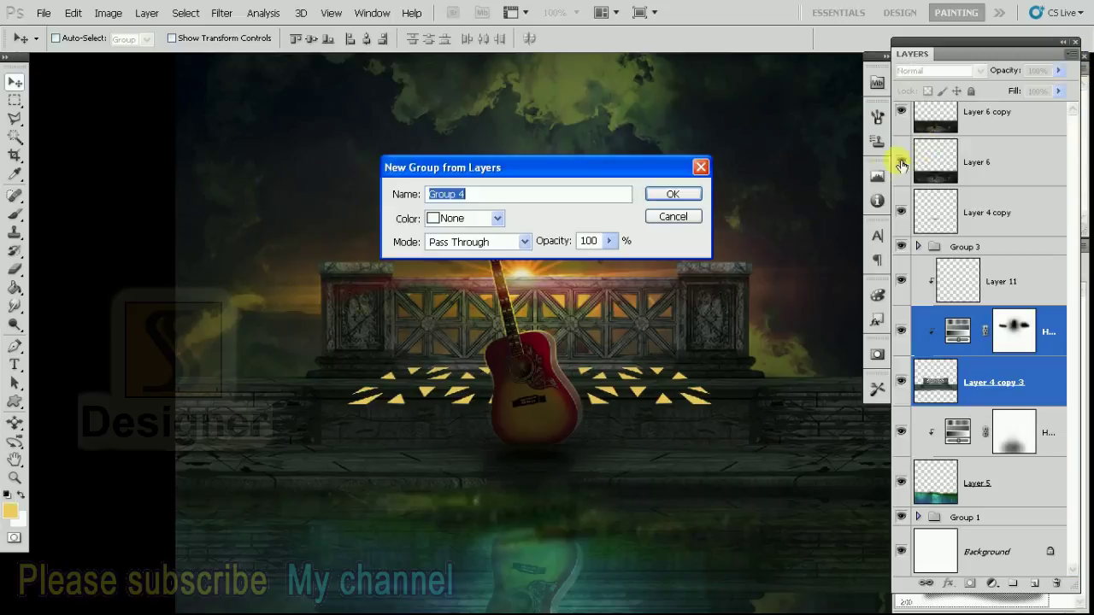
click(672, 195)
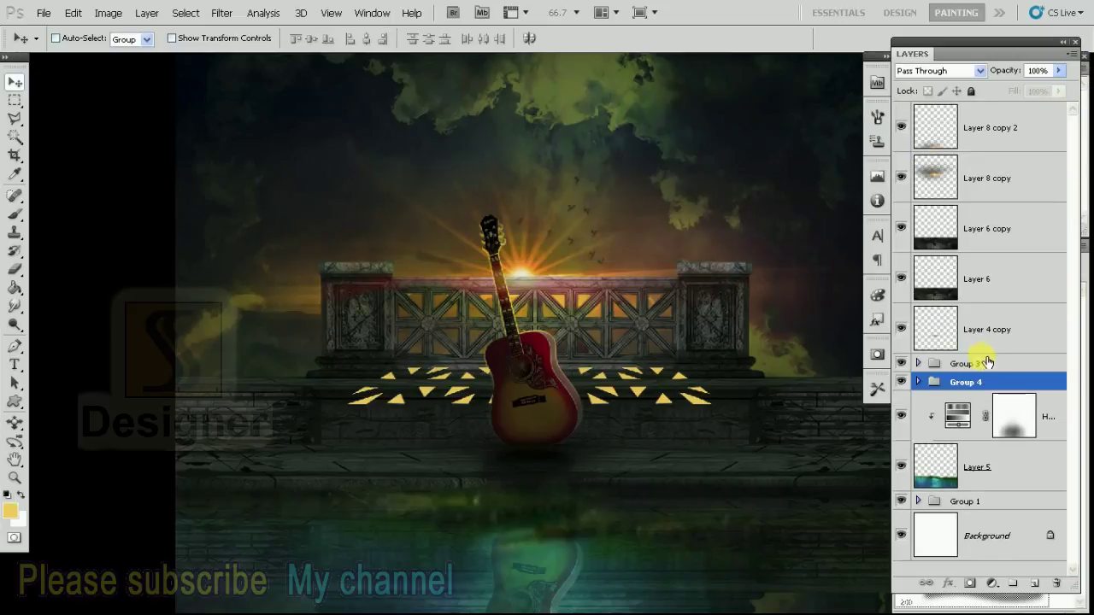
Check Group 4's visibility and place Layer 11 between Group 3 and Group 4
click(901, 329)
click(902, 381)
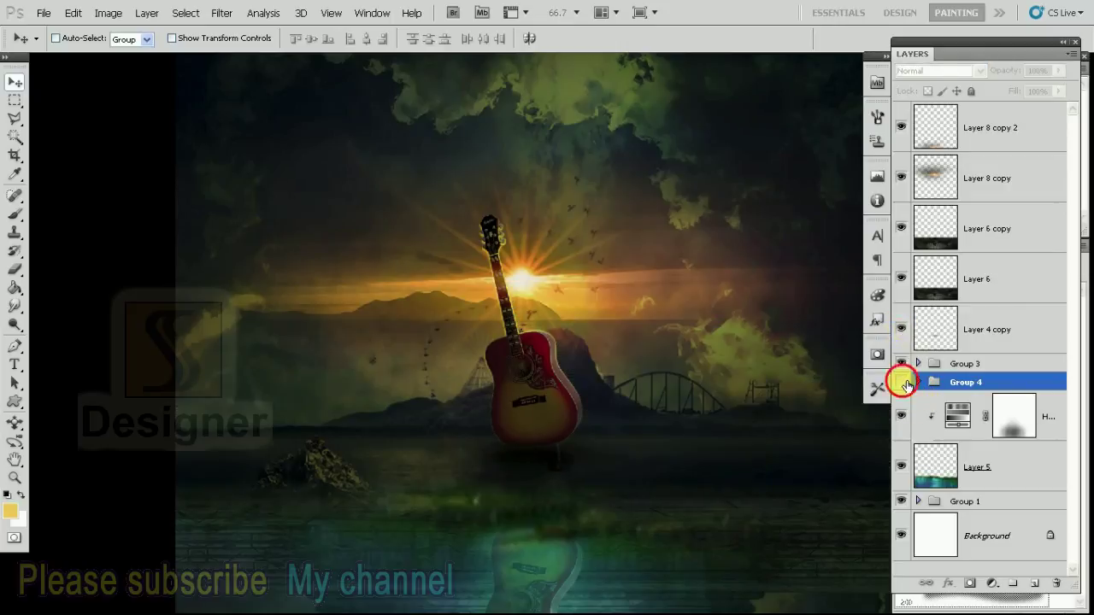
click(901, 382)
ctrl+click(705, 414)
click(901, 363)
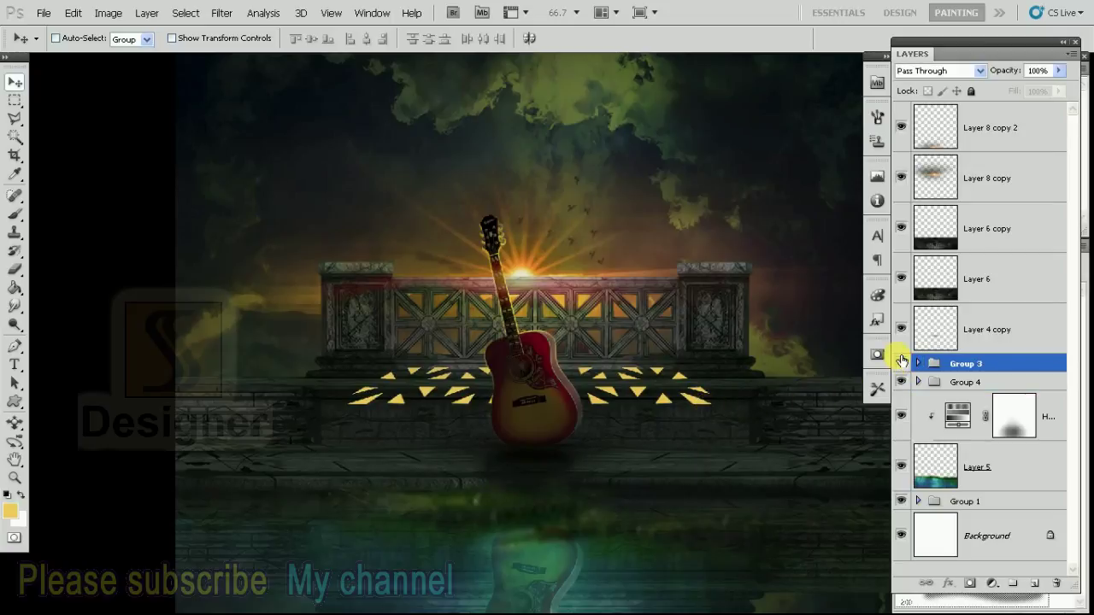
key(ctrl+shift+alt+n)
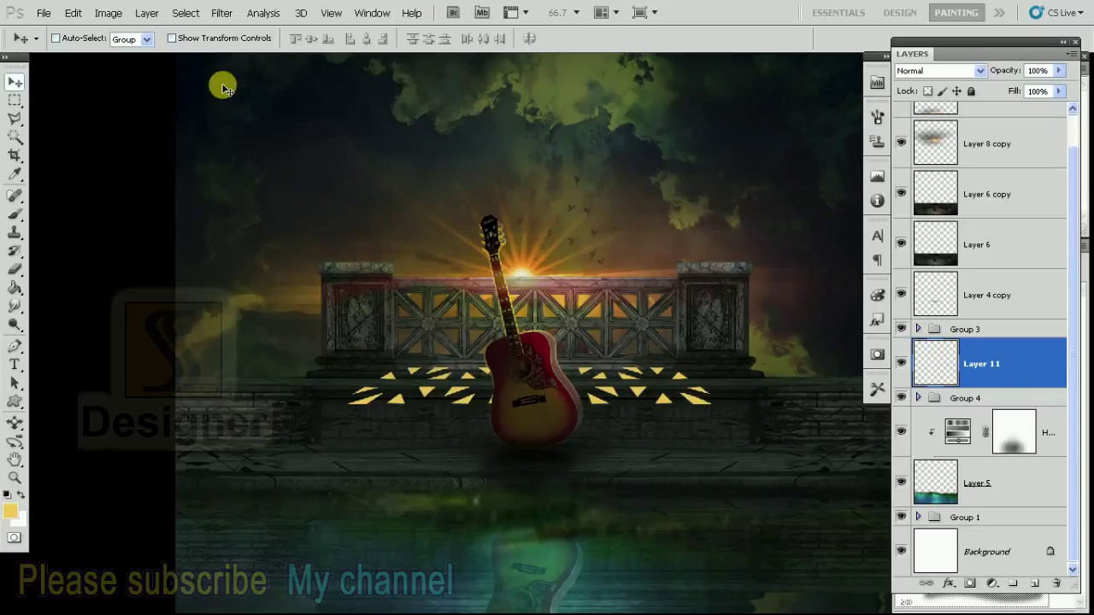
Try a Gaussian Blur of radius 8, then 4, on the triangles and cancel it
click(263, 13)
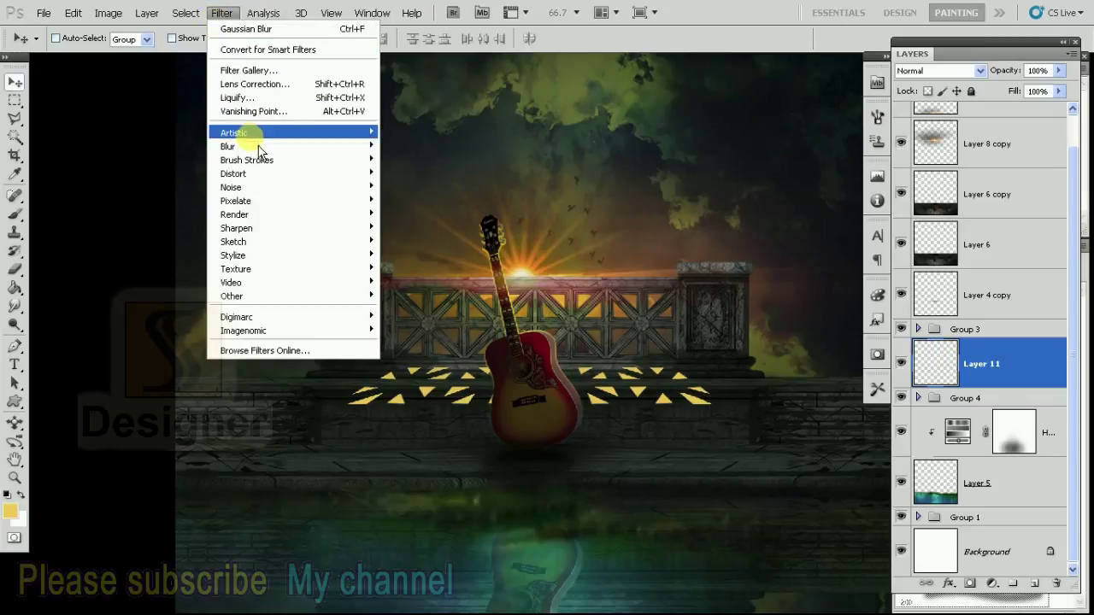
mouse_move(227, 146)
click(419, 200)
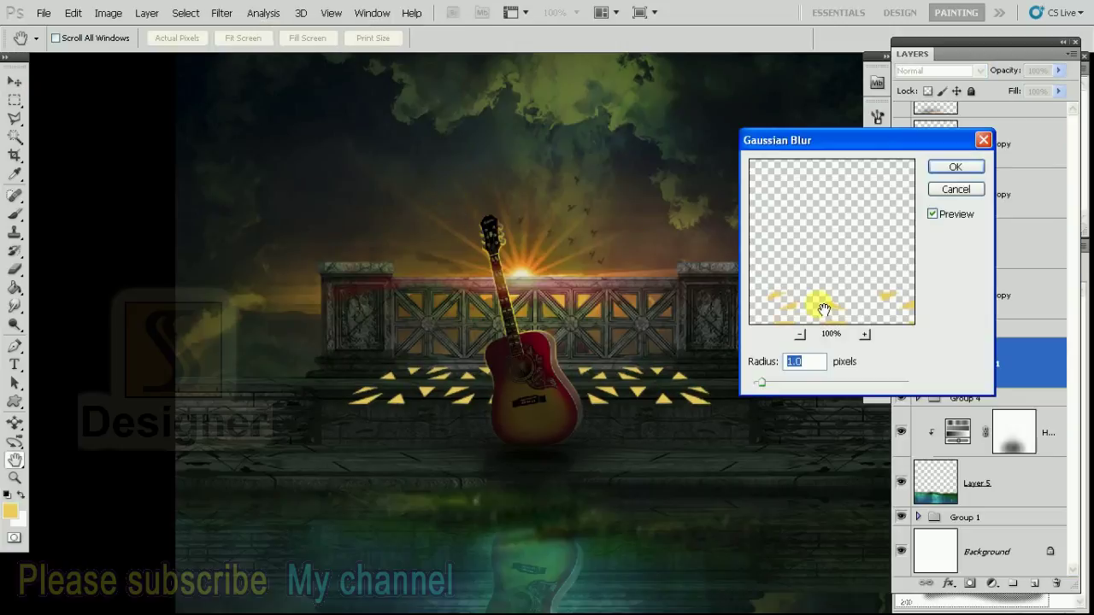
text(8)
key(BackSpace)
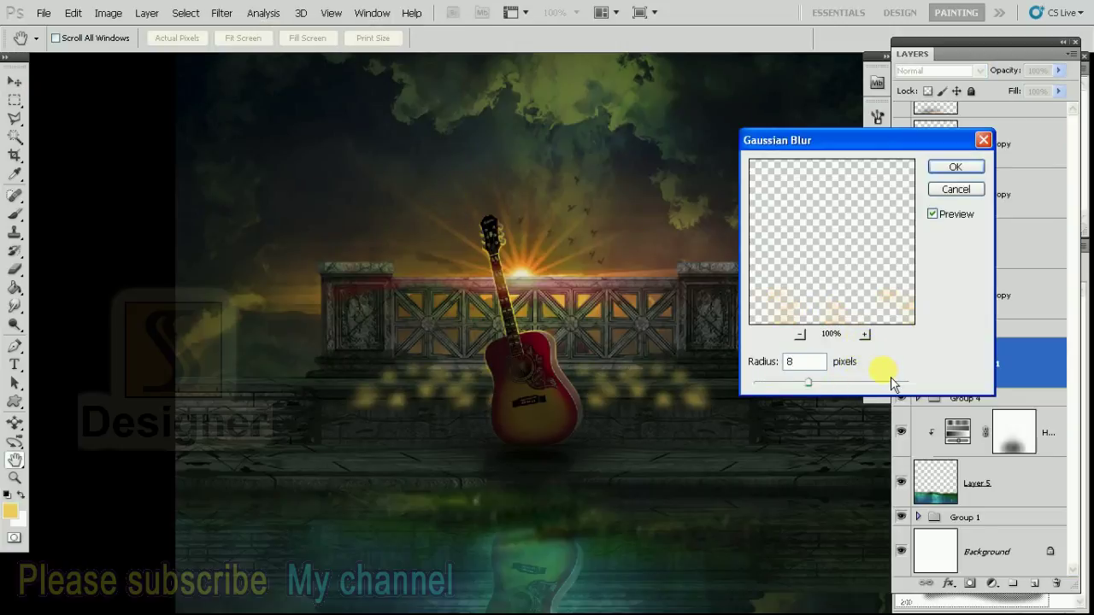
text(4)
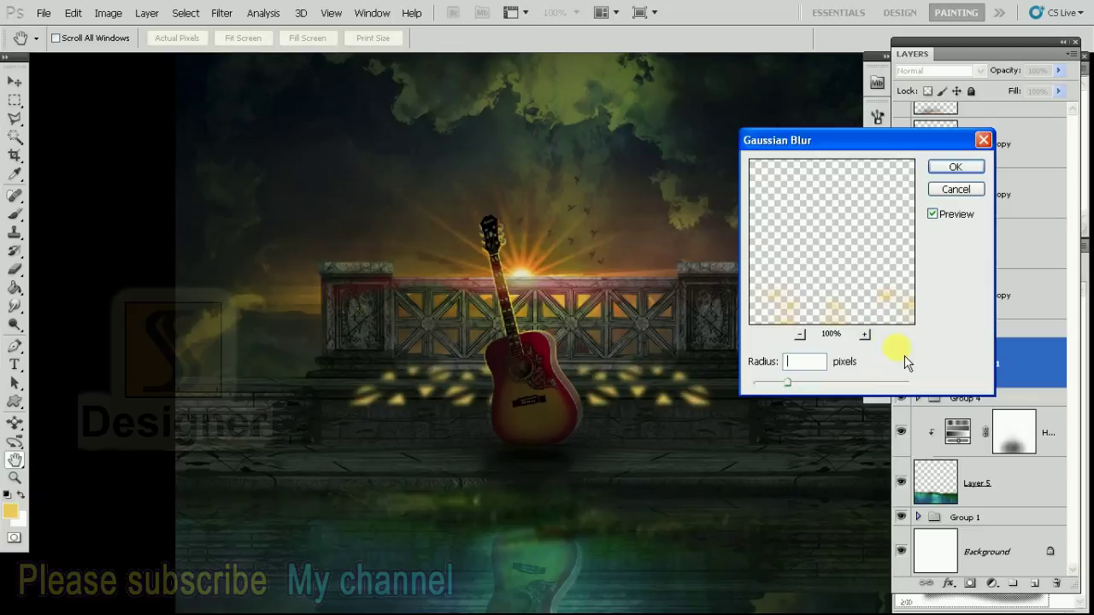
click(955, 189)
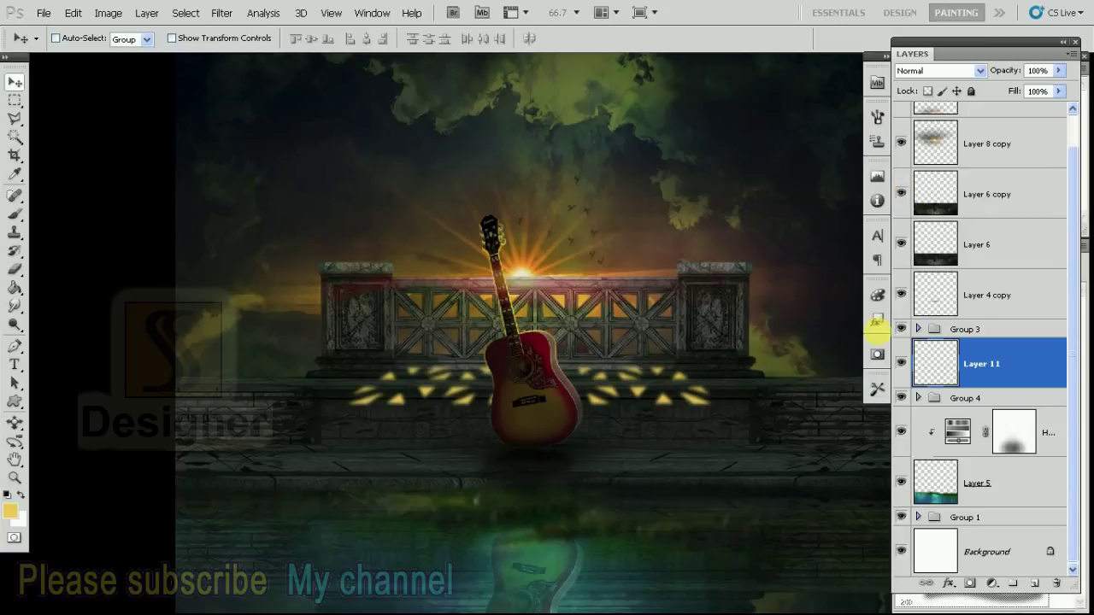
Set the triangles layer to Hard Light blending at 51% opacity
click(940, 70)
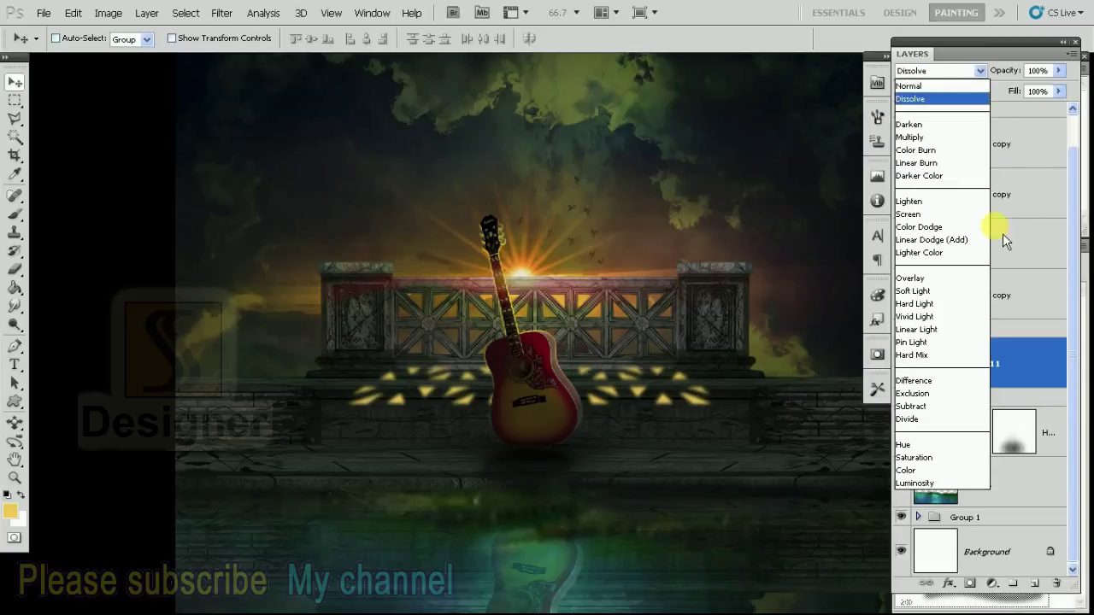
click(952, 295)
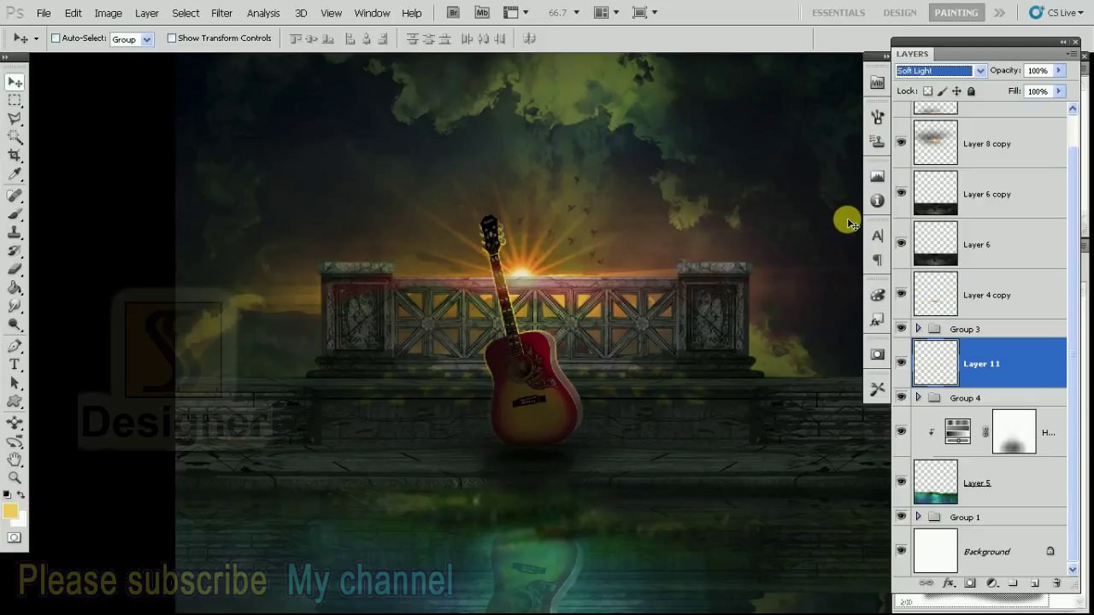
click(940, 70)
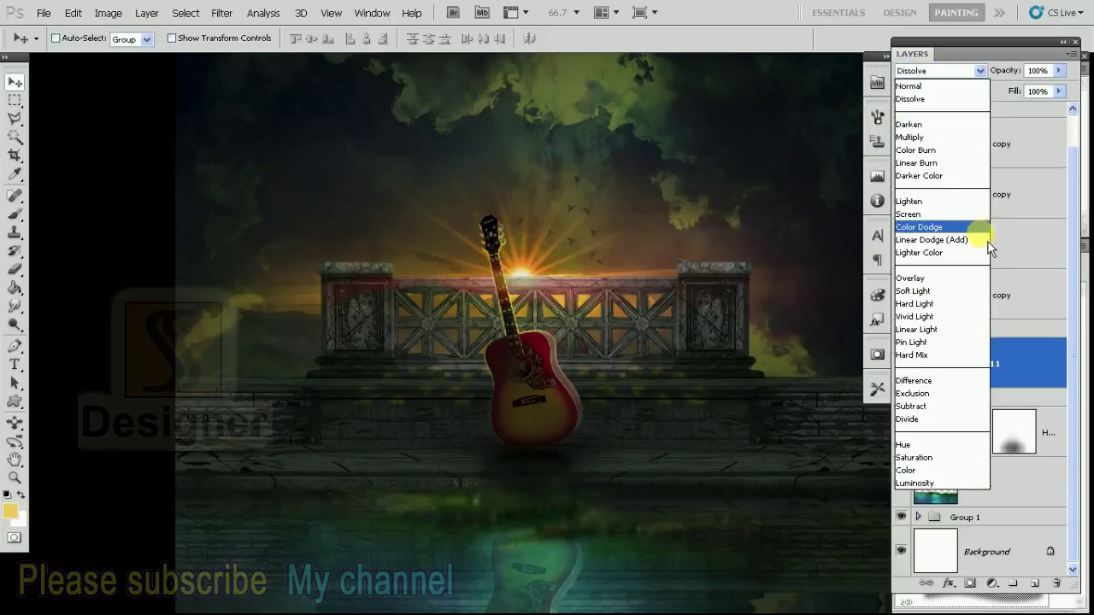
click(964, 307)
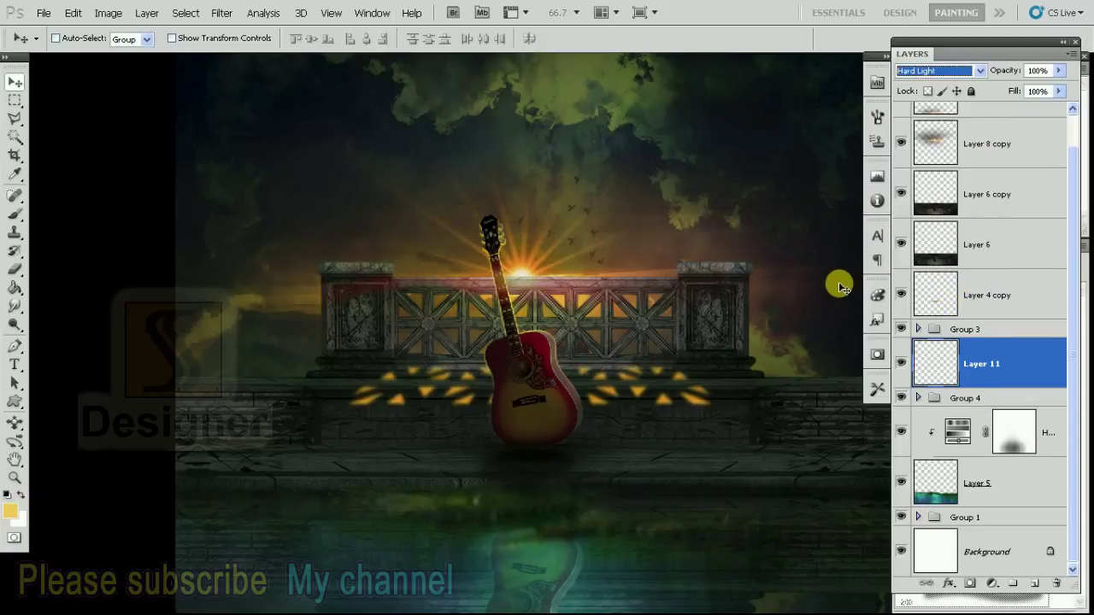
click(1059, 72)
drag(1043, 95, 1027, 95)
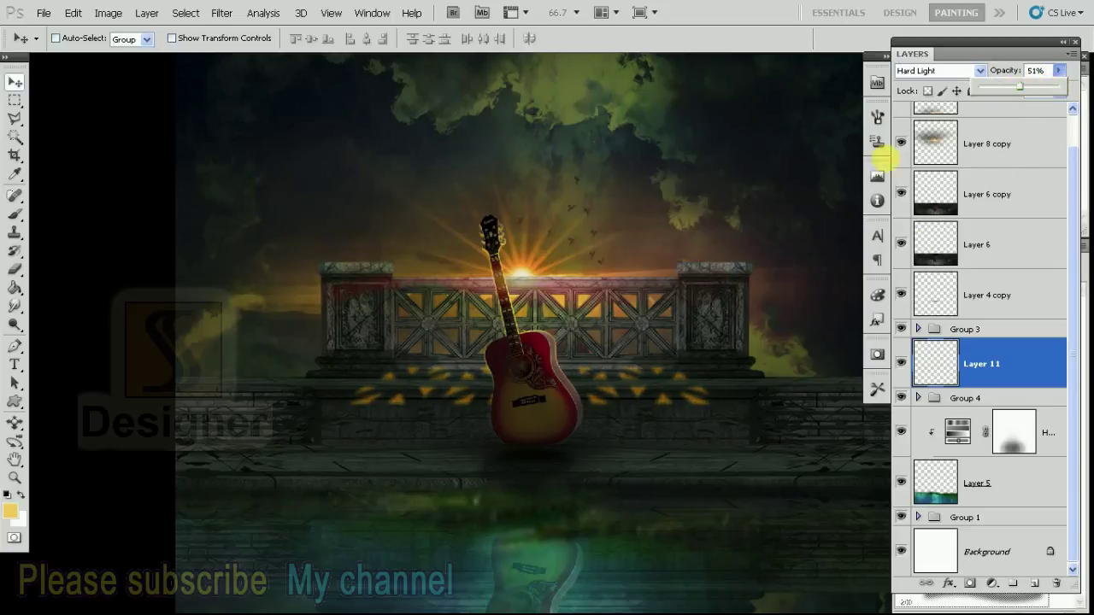
click(14, 269)
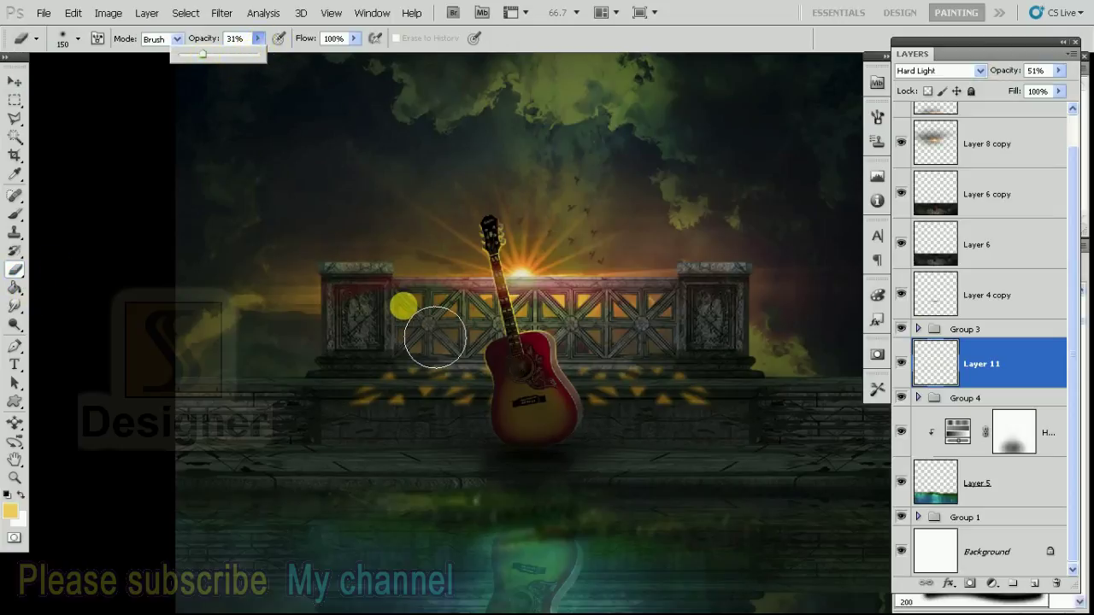
Fade the floor triangles with an enlarged eraser and load the balustrade outline as a selection
key(bracketright)
mouse_move(421, 460)
mouse_down()
mouse_move(615, 450)
mouse_move(461, 456)
mouse_up()
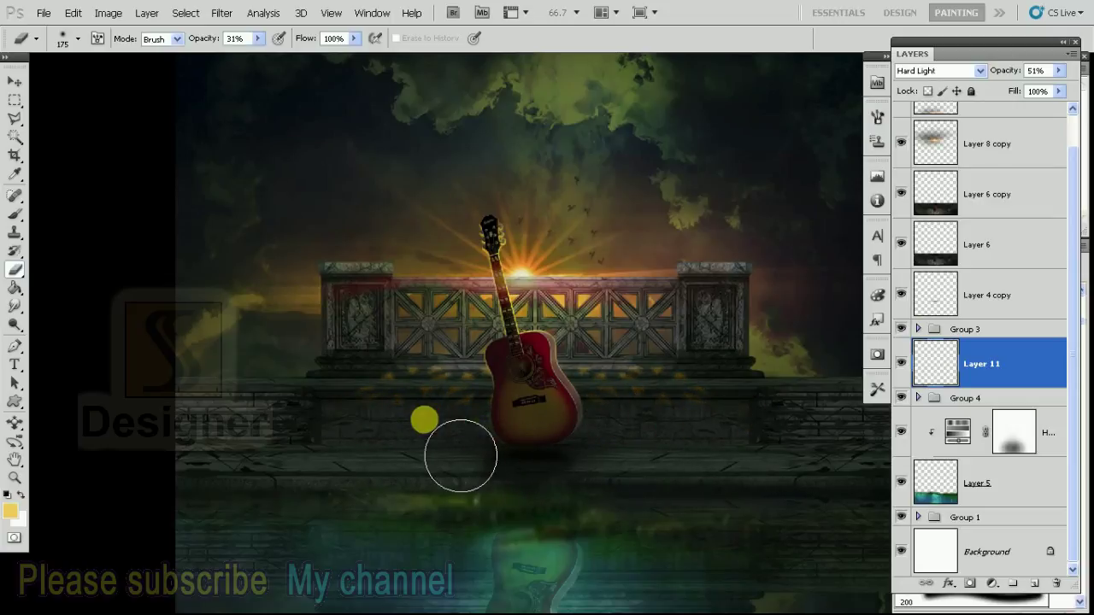
key(bracketright)
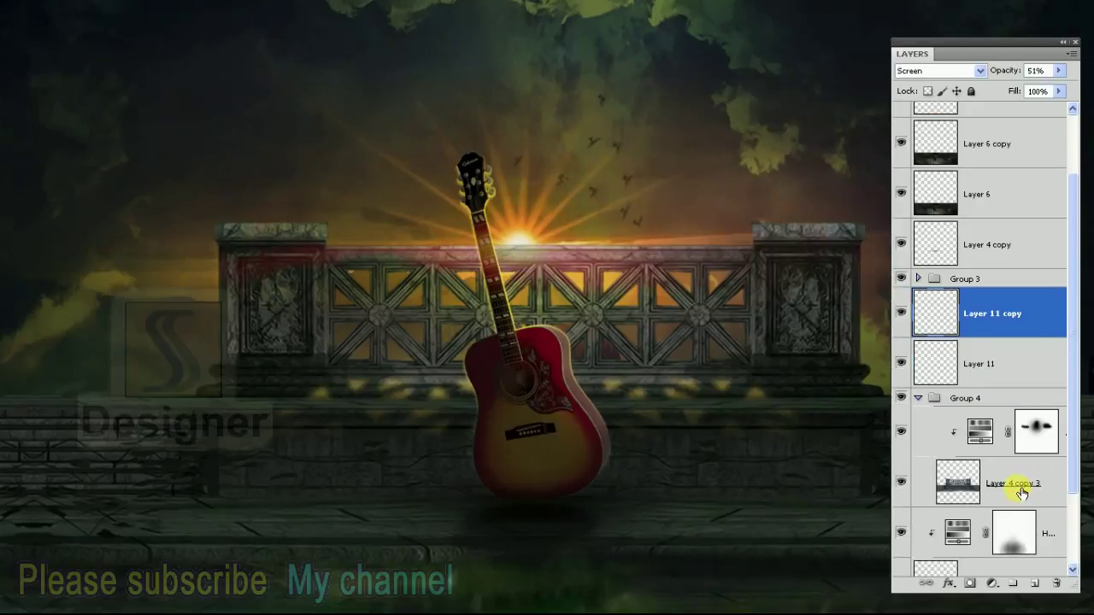
click(1012, 484)
ctrl+click(958, 482)
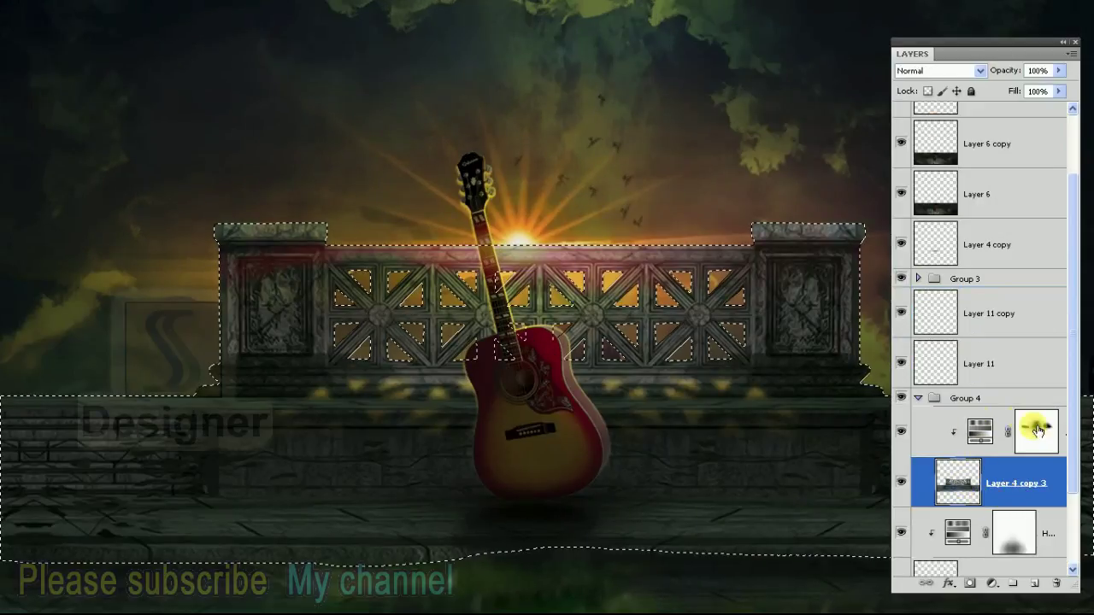
Add a new Layer 12, clip it, and move it beneath Layer 4 copy 3 in Group 4
key(ctrl+minus)
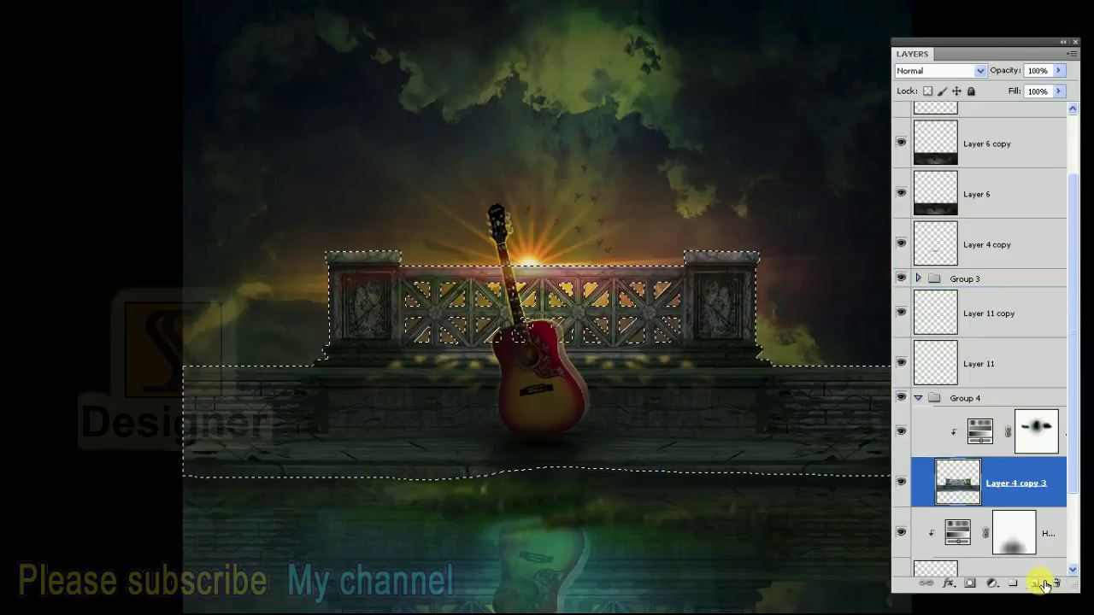
click(1042, 585)
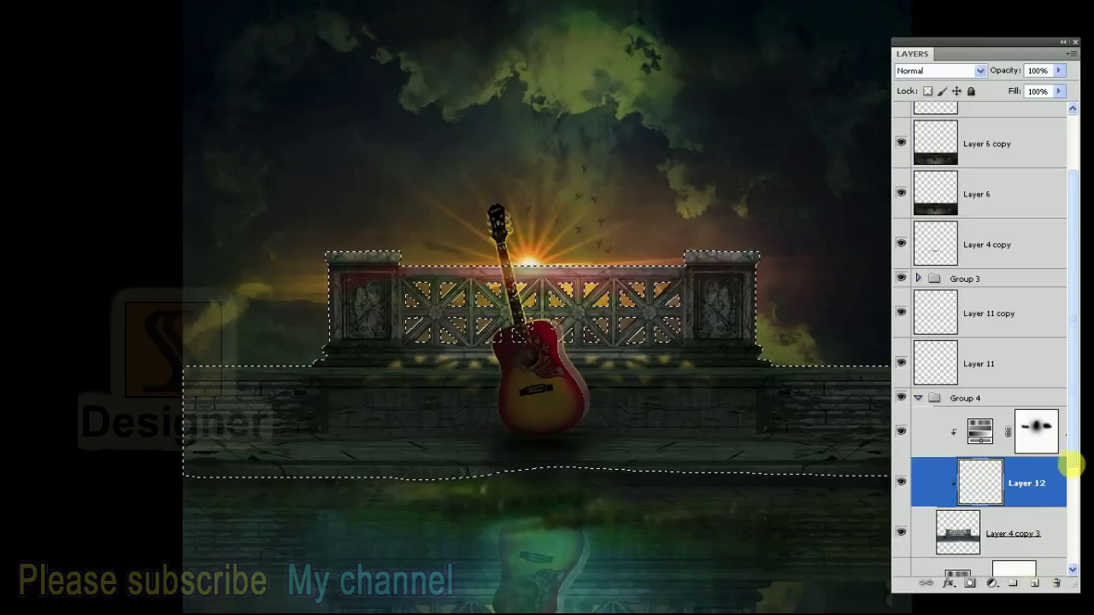
scroll(1055, 385, down, 3)
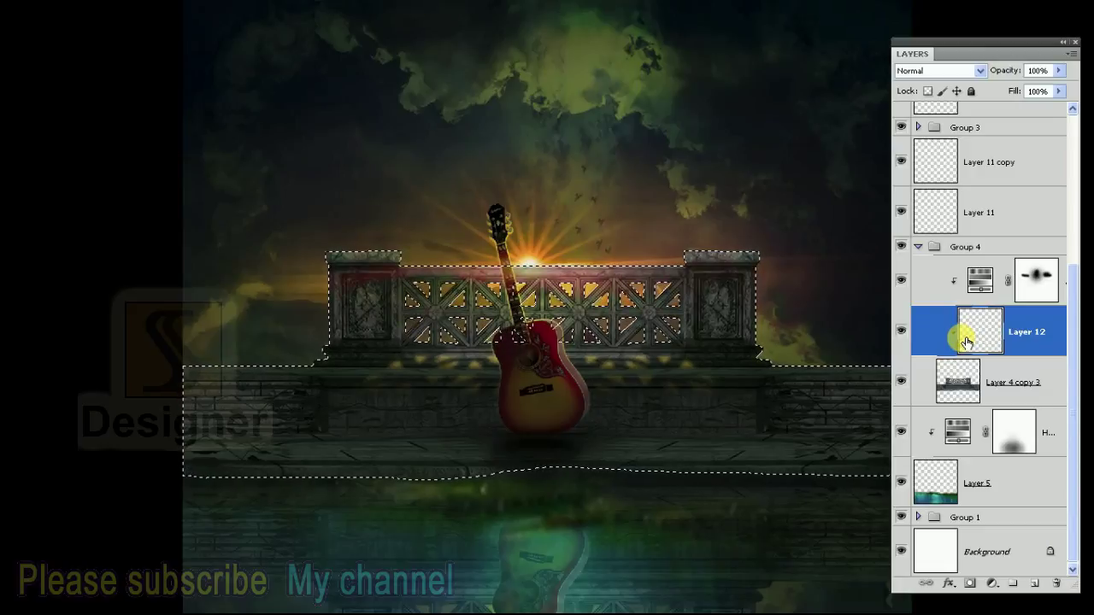
alt+click(896, 376)
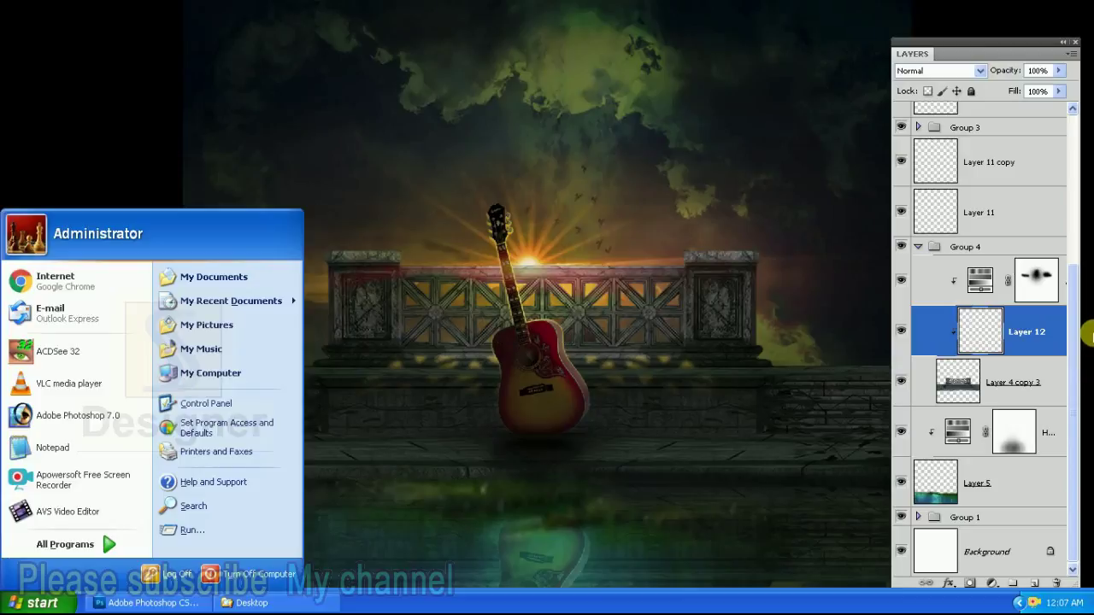
drag(1021, 346, 1017, 376)
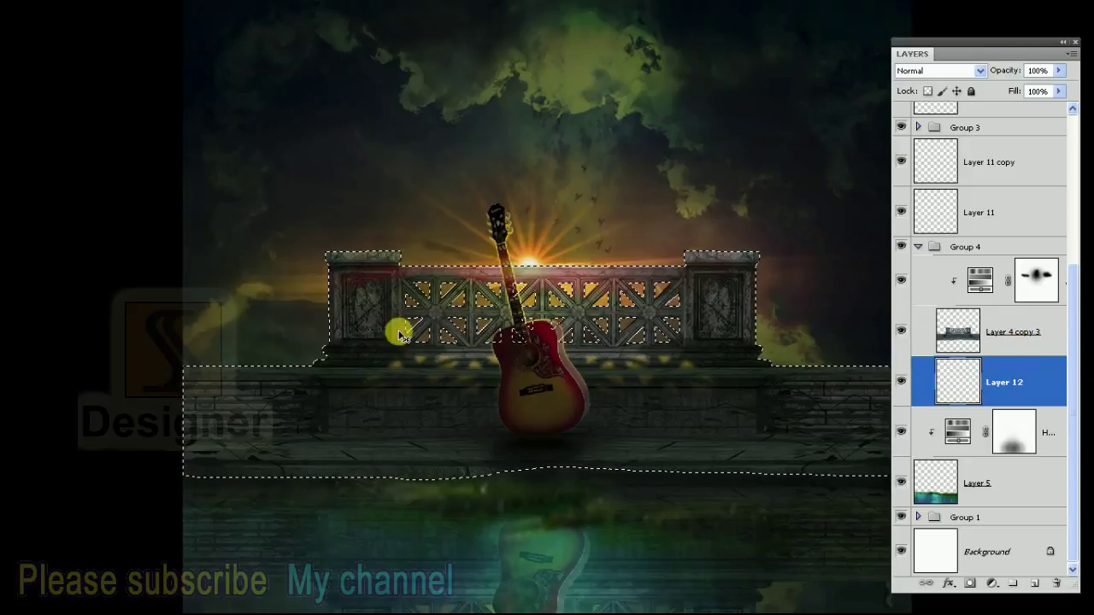
key(f)
click(14, 288)
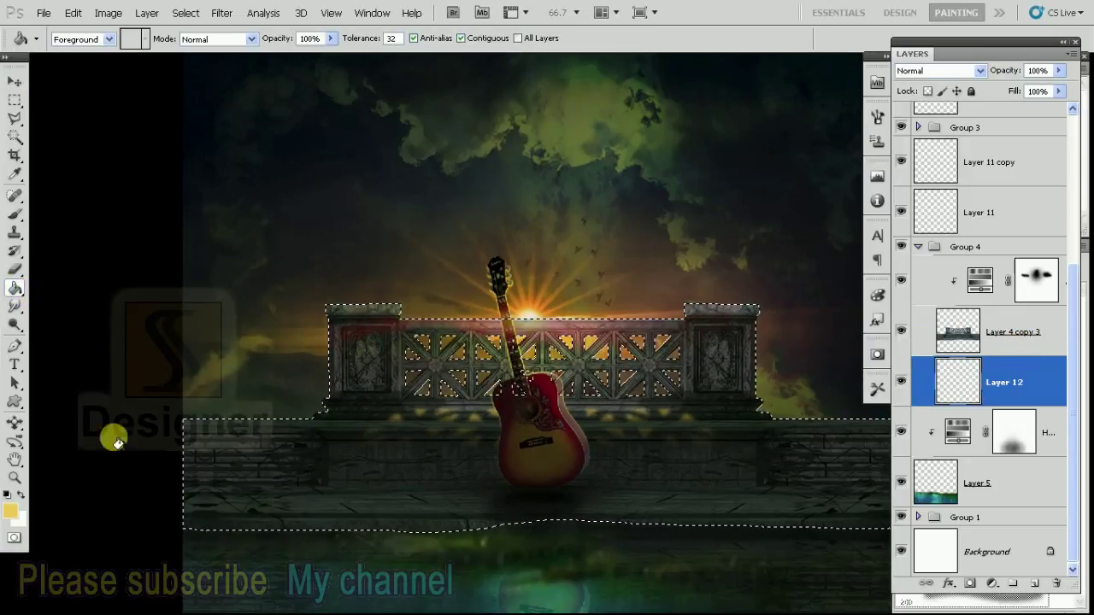
Fill the balustrade selection on Layer 12 with orange-yellow, deselect, and nudge it up slightly
alt+click(626, 352)
click(633, 409)
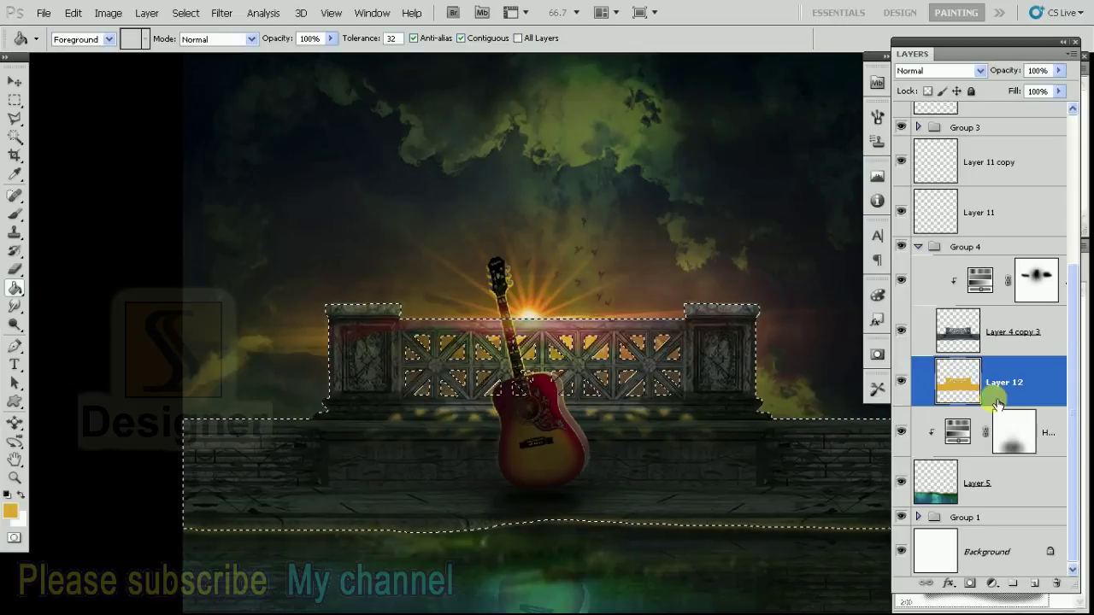
key(ctrl+d)
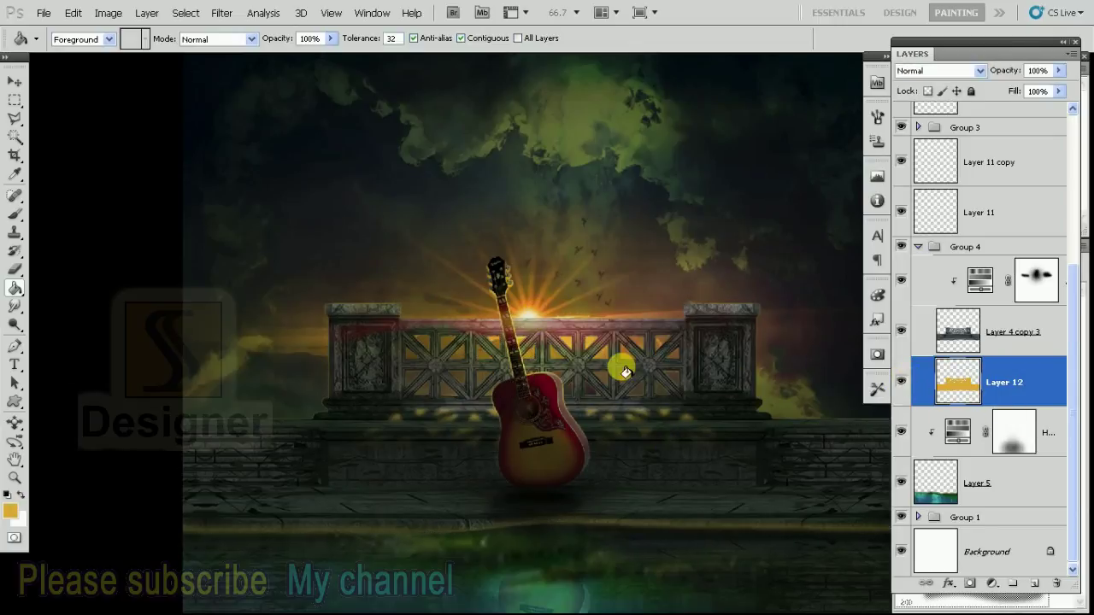
key(v)
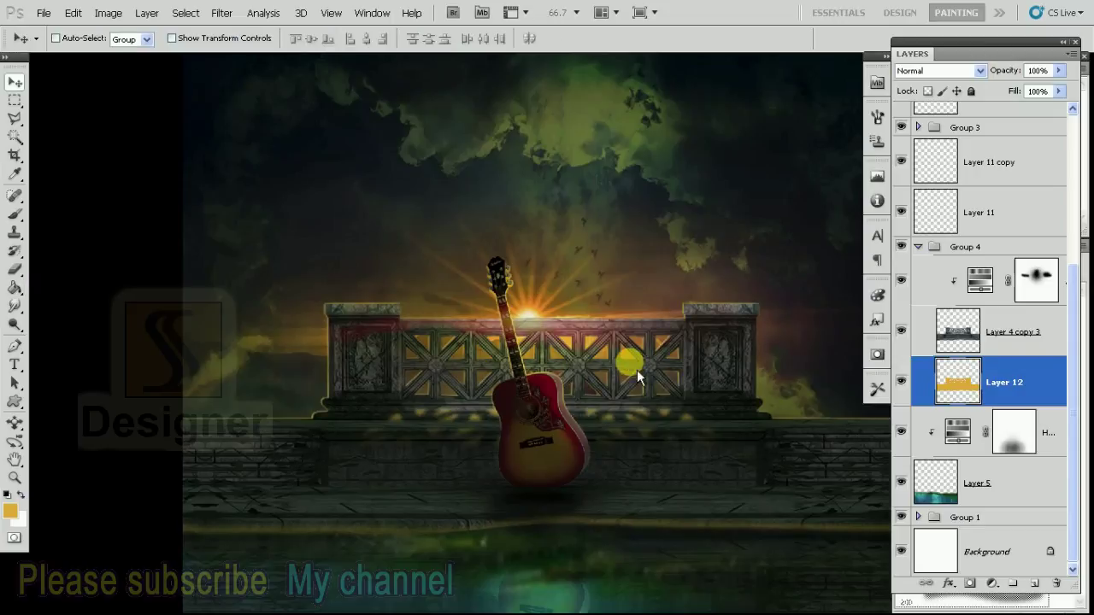
key(Up)
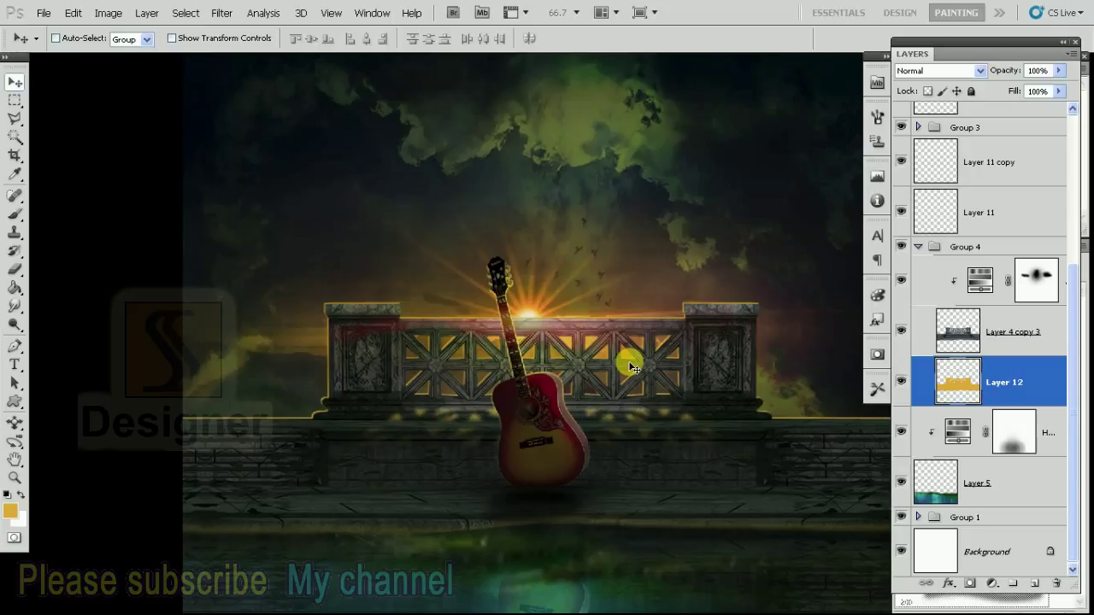
Blur Layer 12's glow with a 2-pixel Gaussian Blur
click(223, 14)
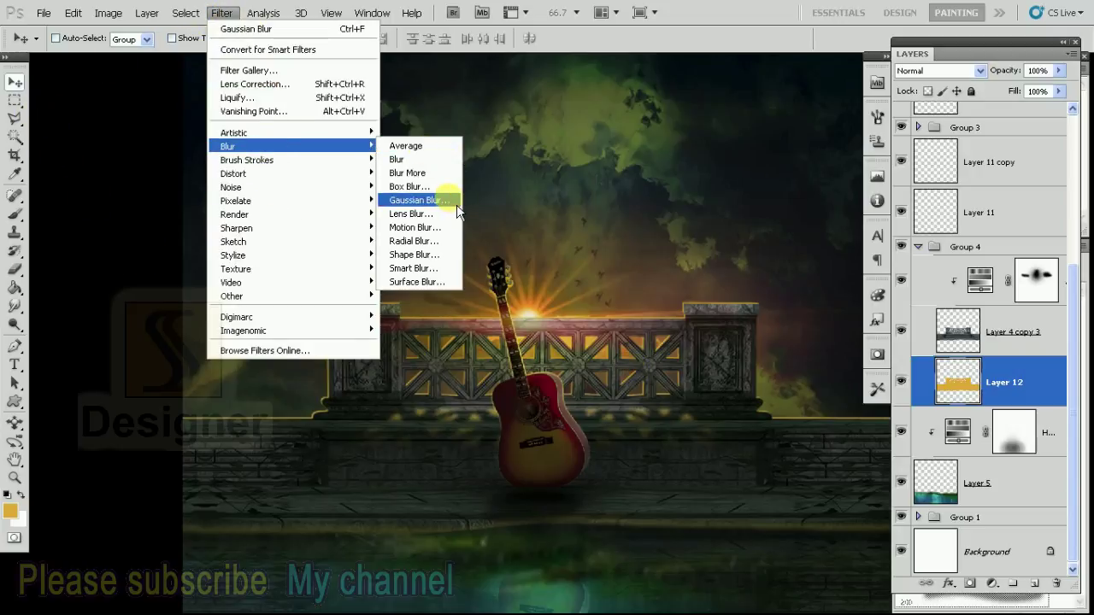
click(418, 200)
text(2)
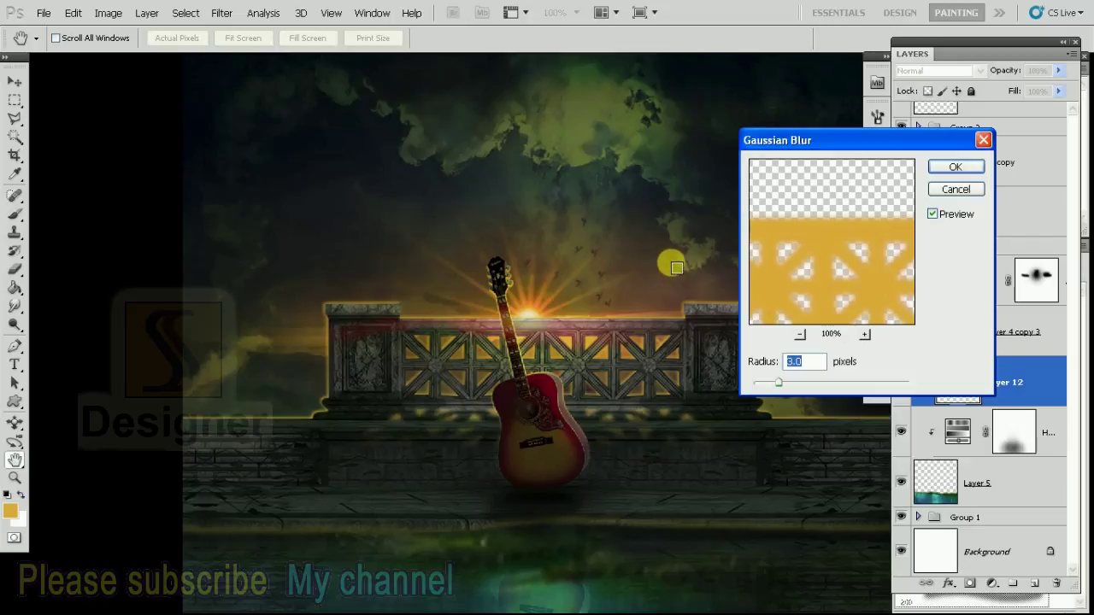
click(948, 168)
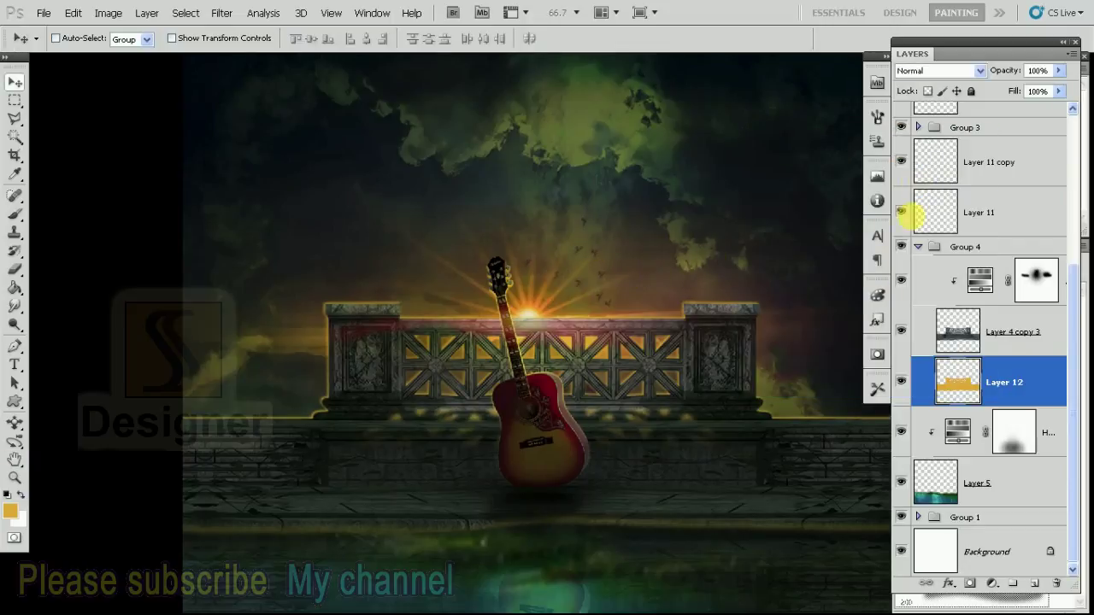
Blend the glow layer in Hard Light at 68% opacity
click(939, 70)
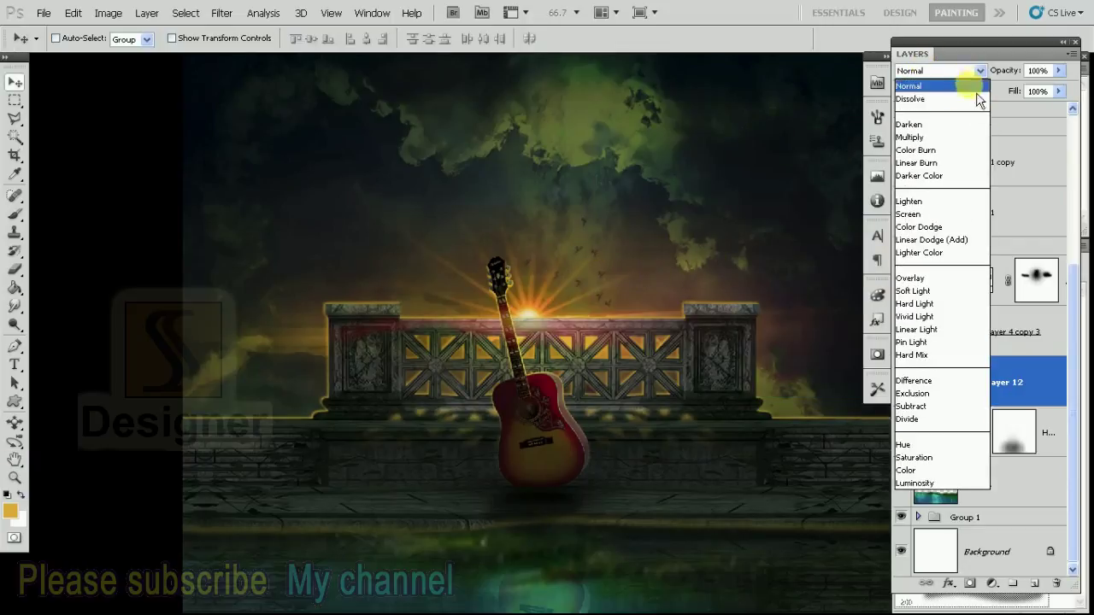
click(974, 304)
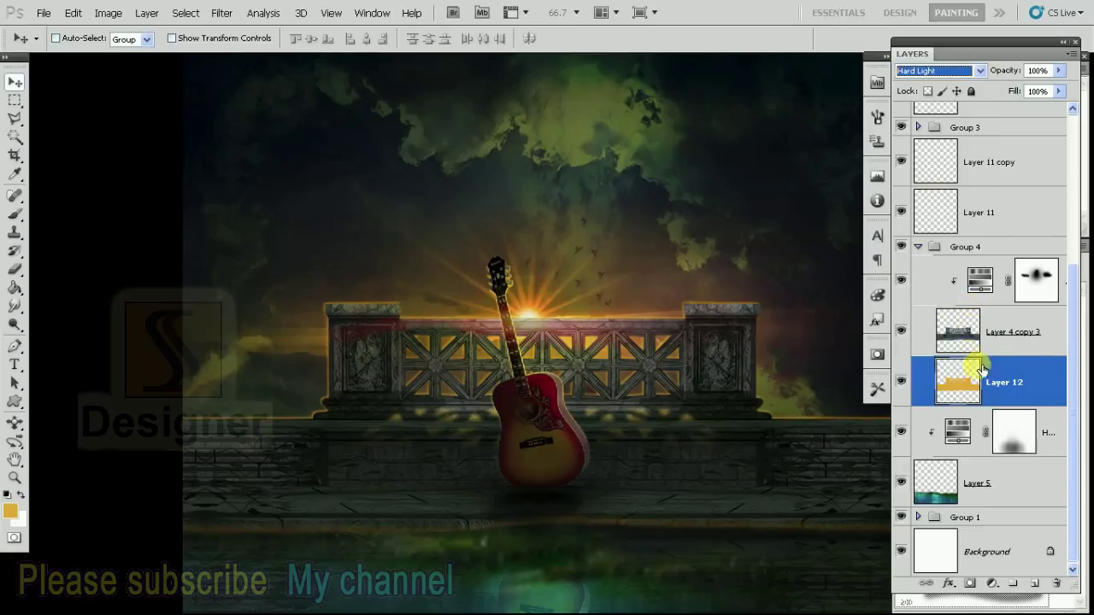
click(1058, 70)
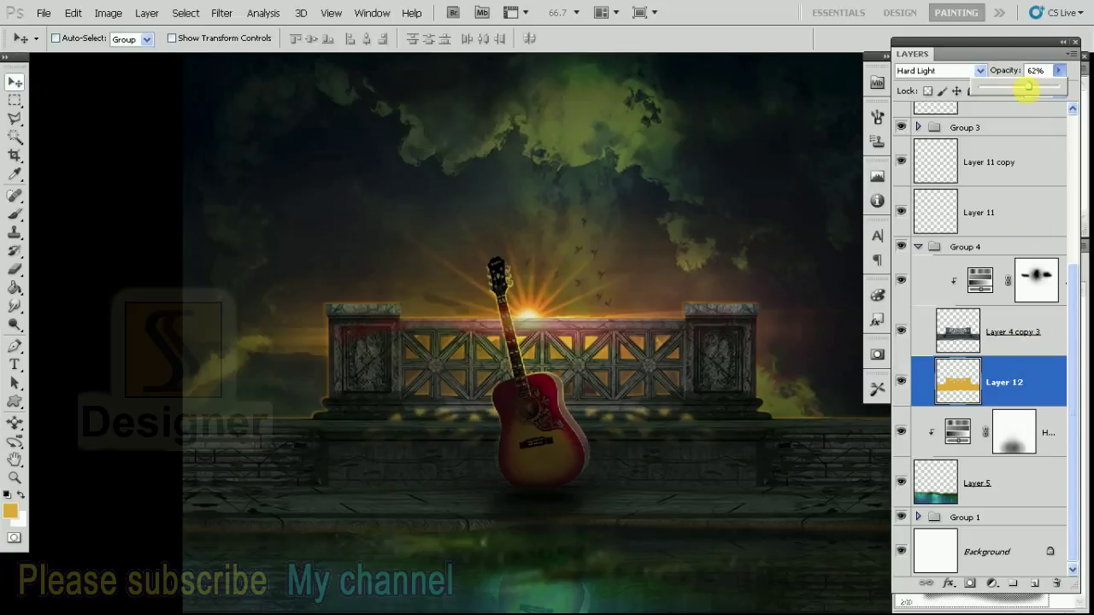
click(1026, 383)
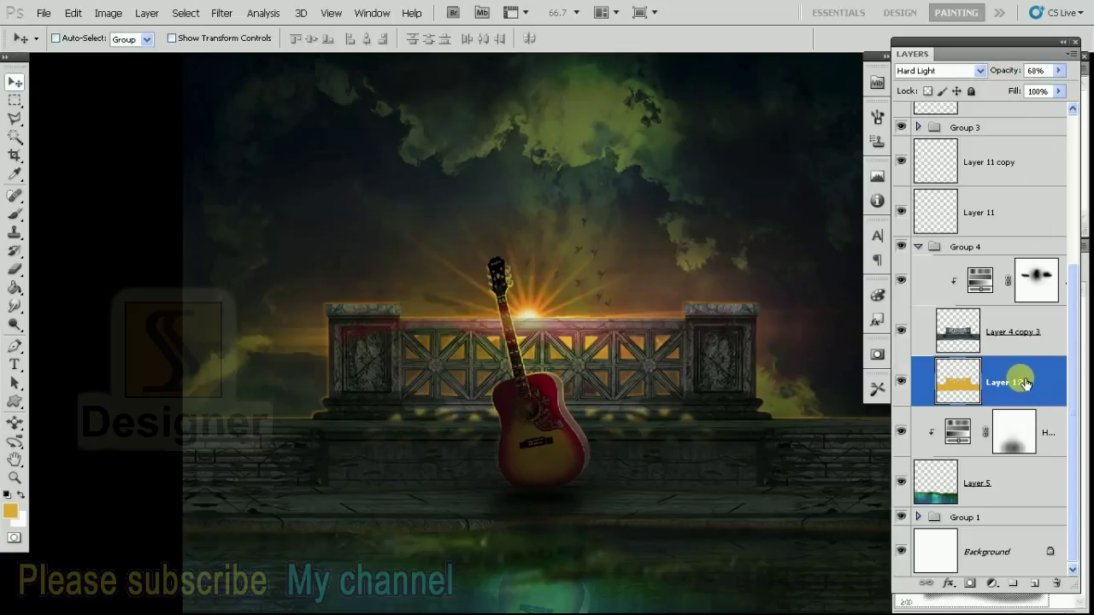
right_click(1025, 383)
click(169, 166)
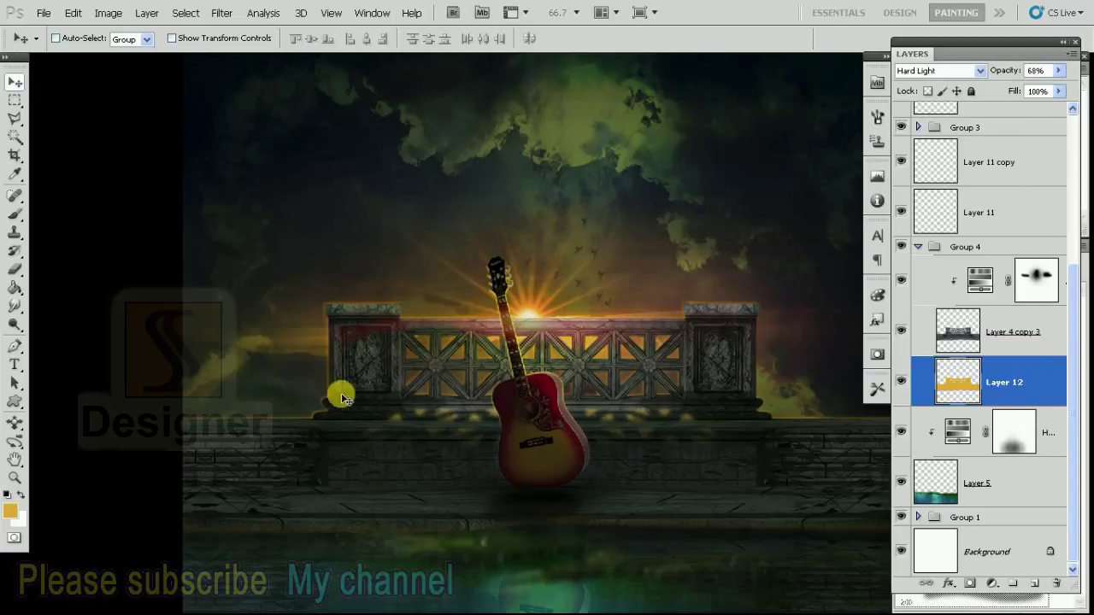
Zoom out and set the eraser brush size to 250
key(b)
key(bracketright)
key(bracketright)
key(0)
key(ctrl+minus)
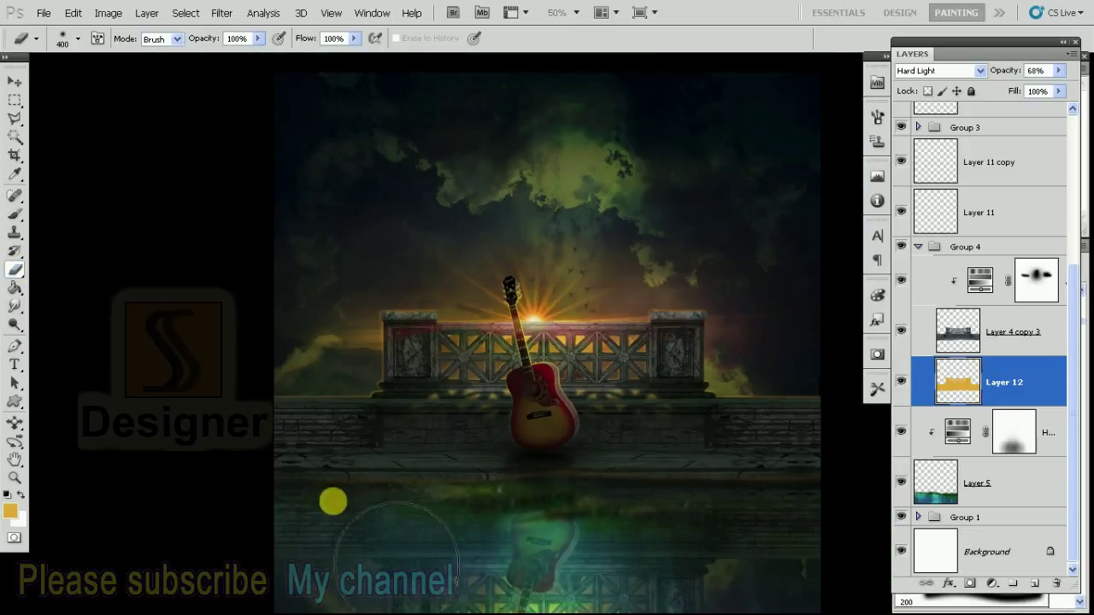
key(bracketleft)
key(bracketleft)
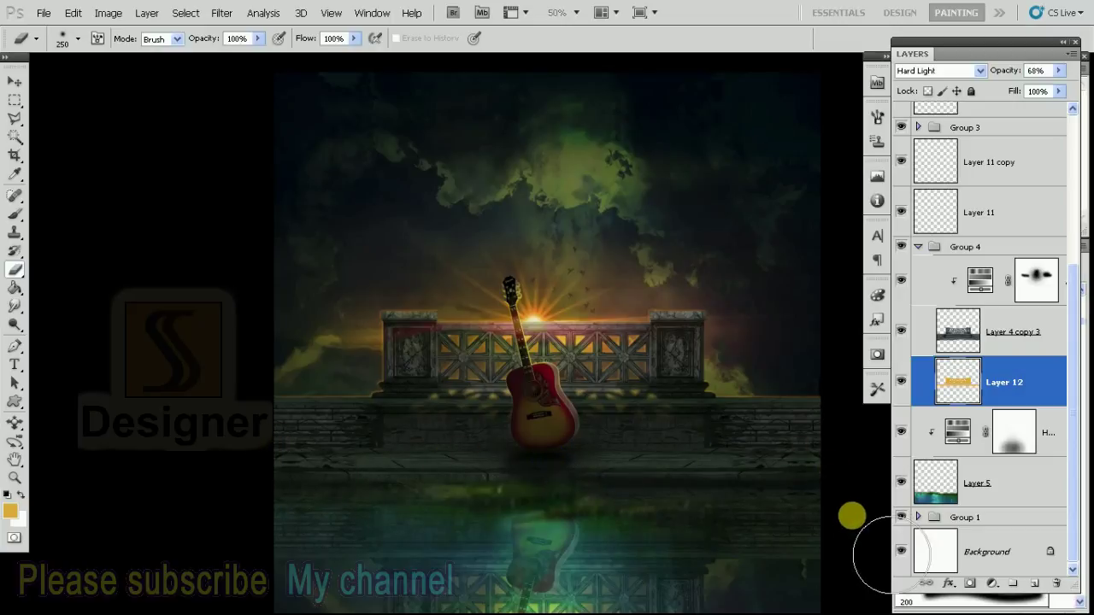
Duplicate Layer 12
right_click(1037, 402)
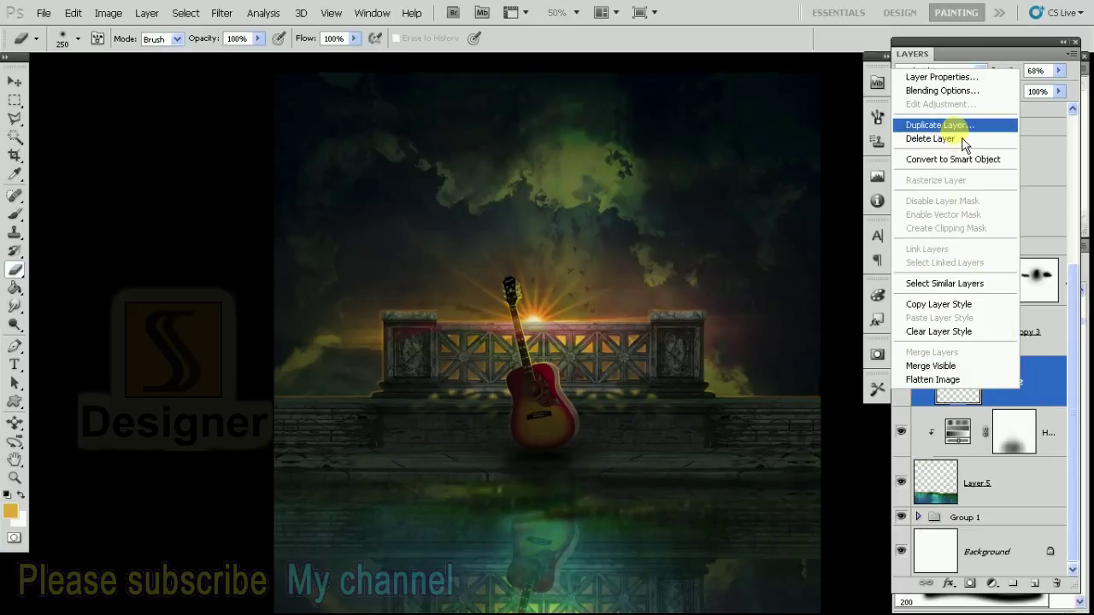
click(902, 124)
click(701, 185)
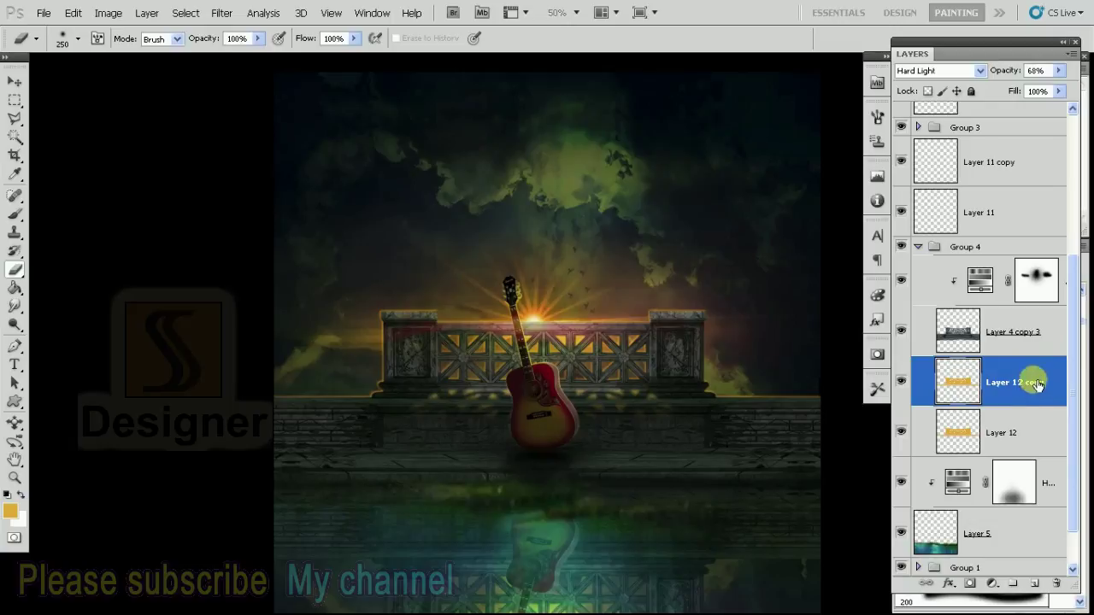
Blend the Layer 12 copy in Hard Light at 40% opacity, then view it full screen
click(936, 70)
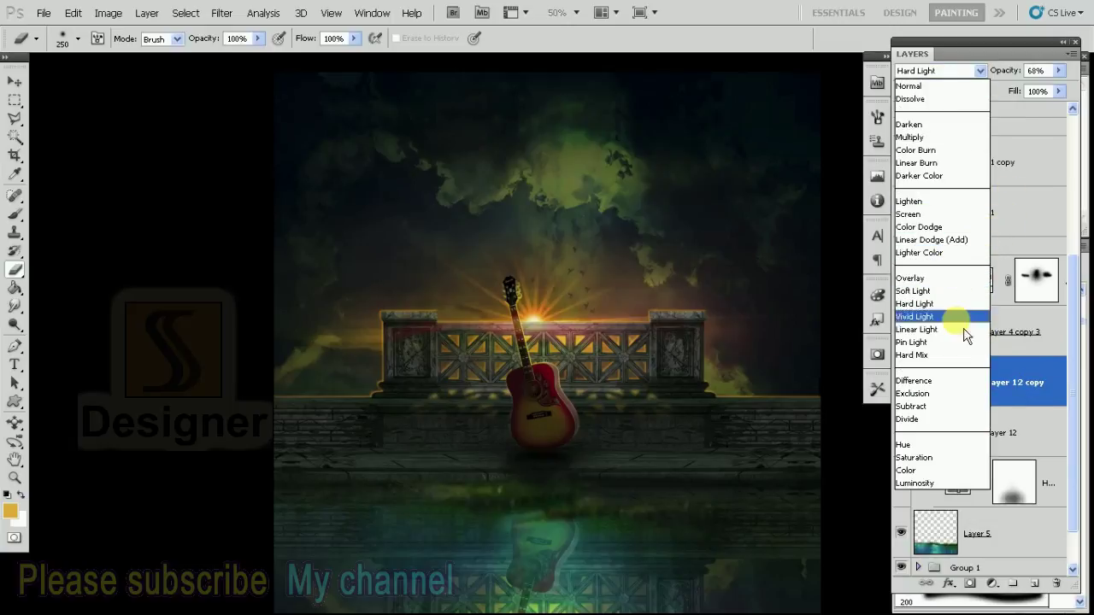
click(948, 341)
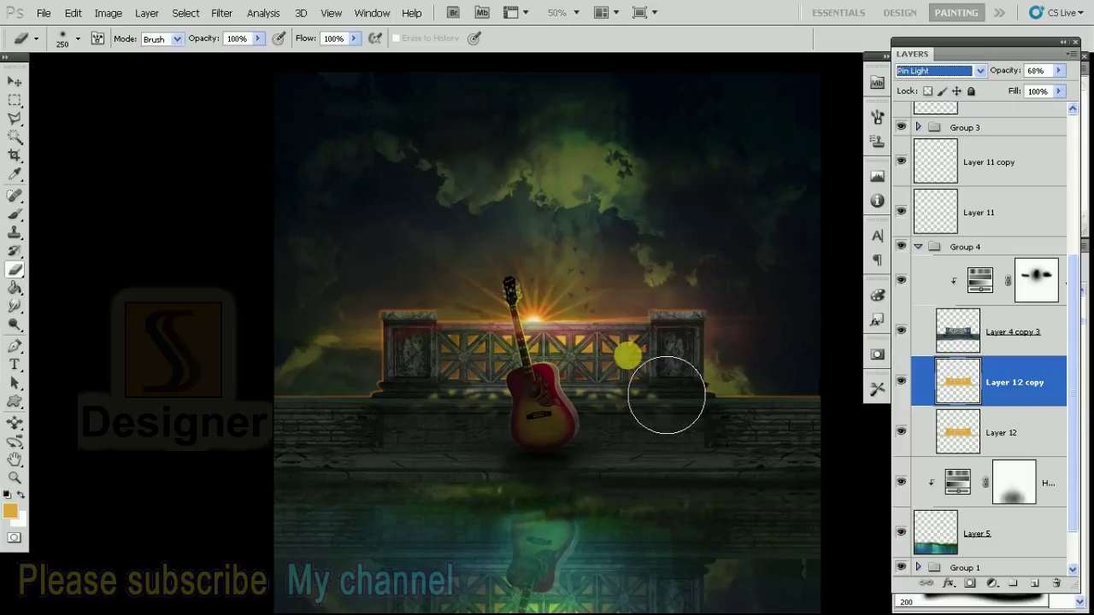
key(ctrl+plus)
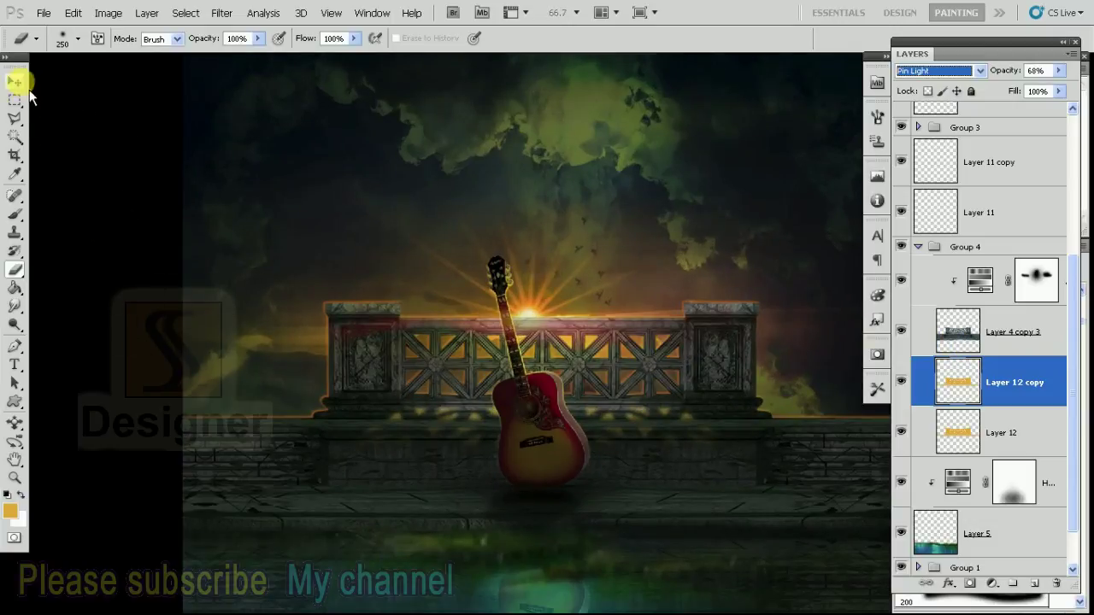
click(15, 81)
key(shift+plus)
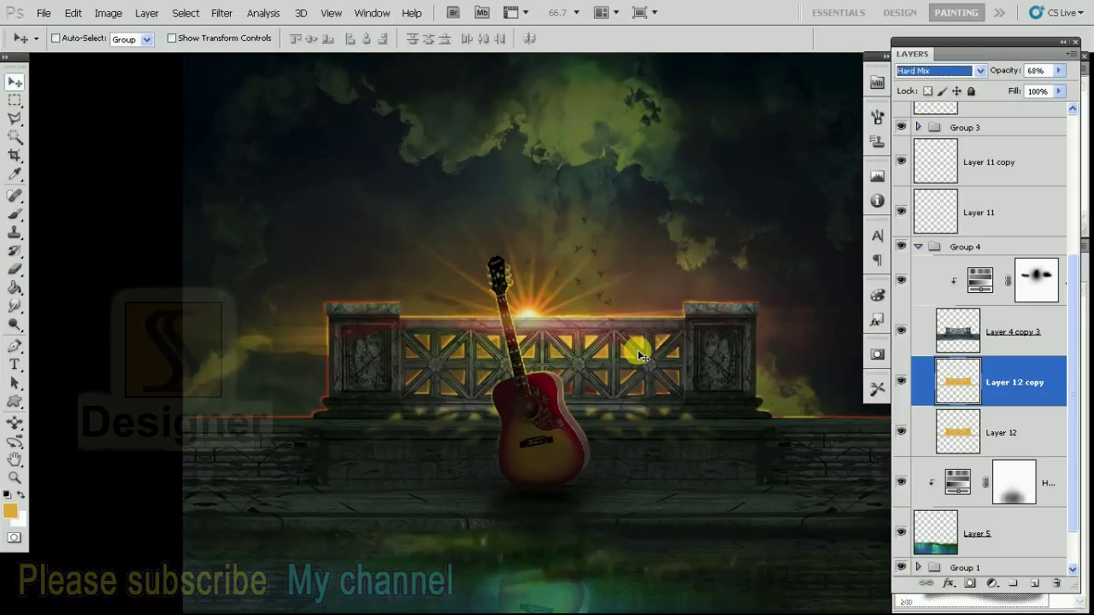
key(shift+minus)
key(Up)
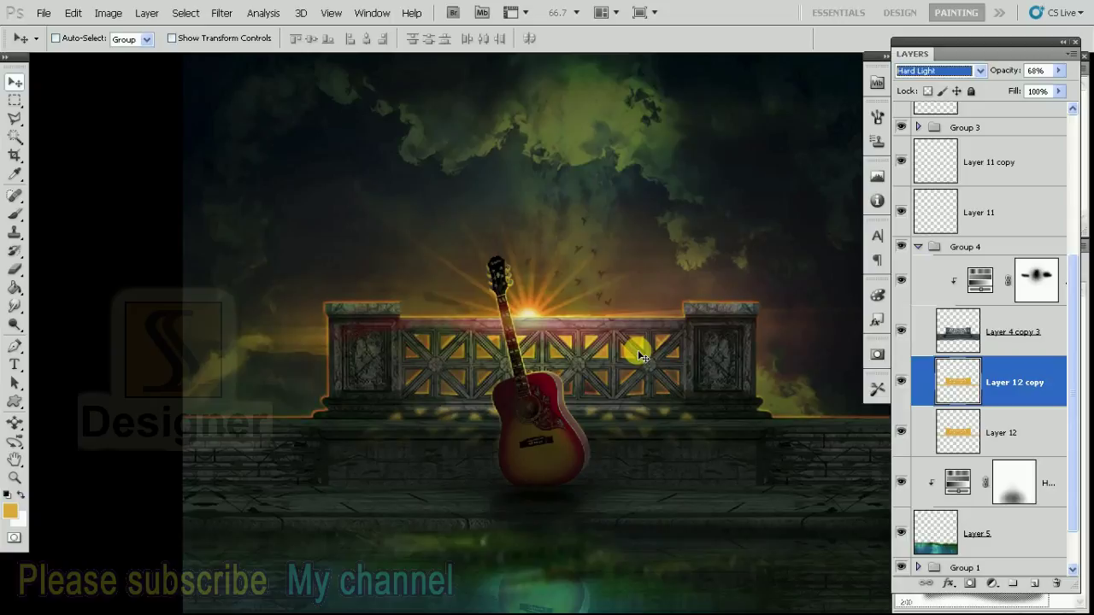
key(Return)
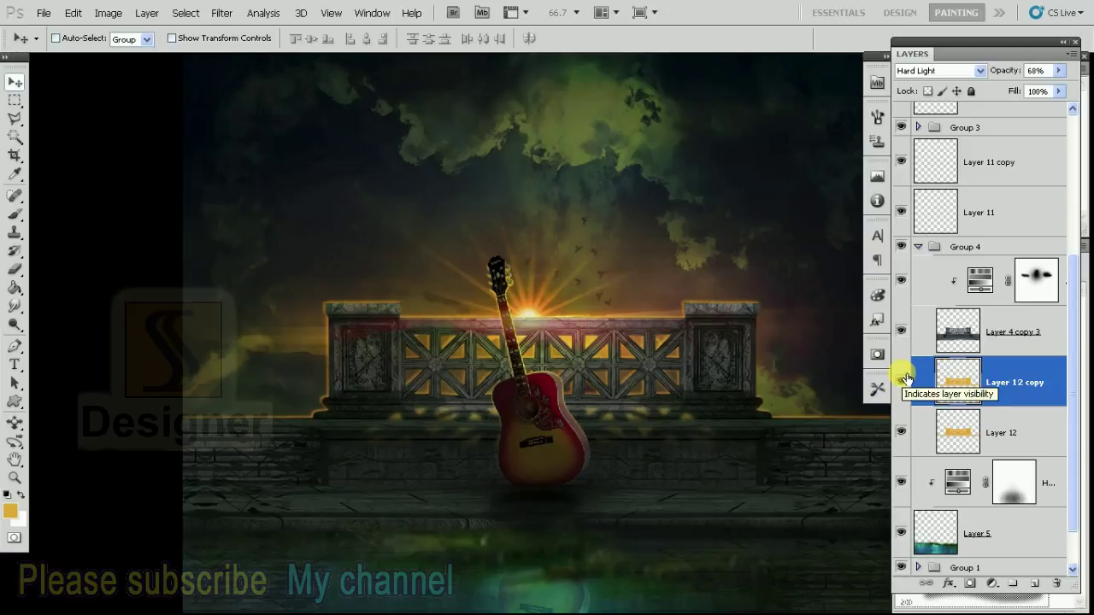
drag(1057, 70, 1042, 97)
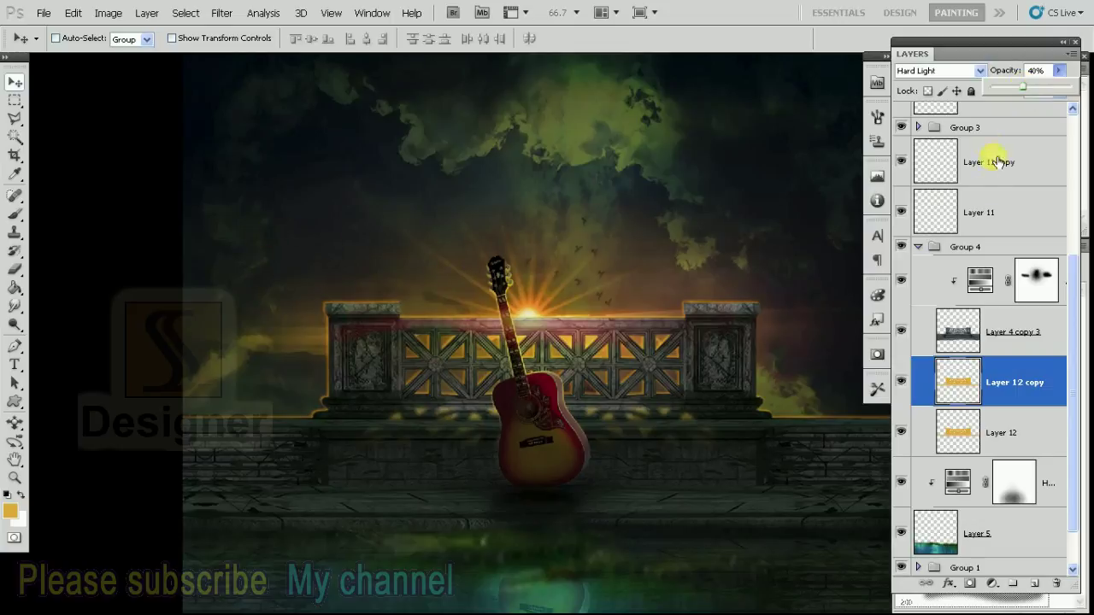
key(f)
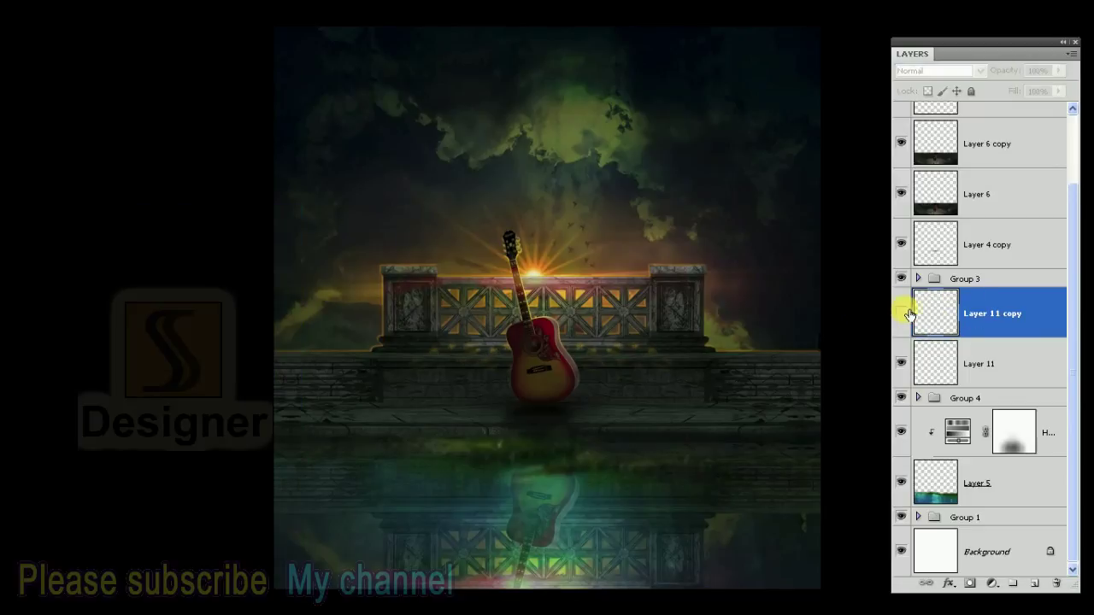
Duplicate Layer 11 copy
right_click(988, 318)
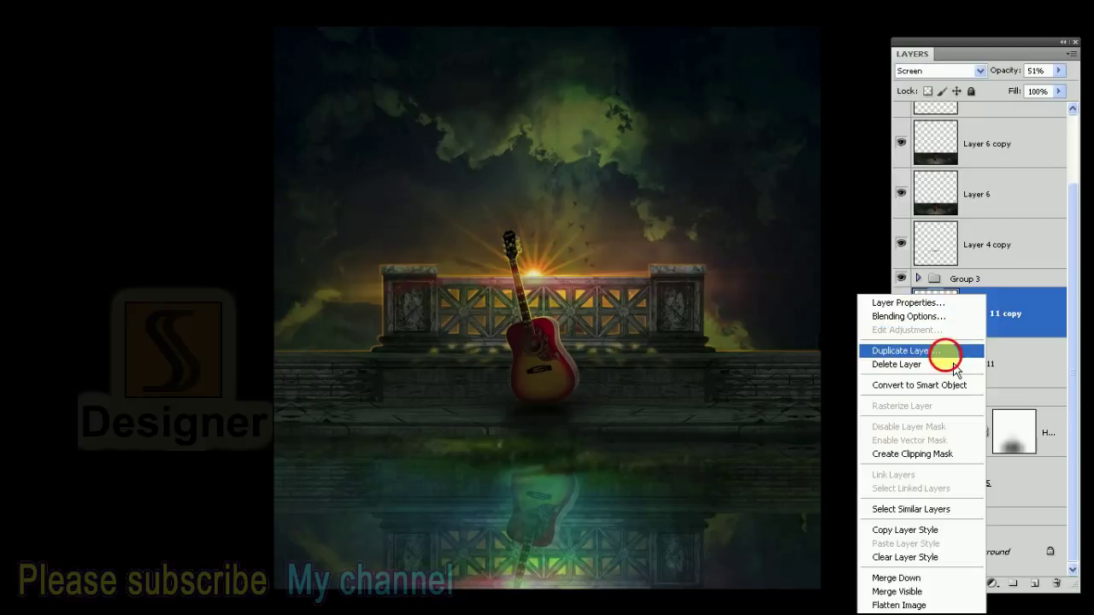
click(874, 349)
key(Return)
Rotate the new copy 180°, move it down onto the water, and flip it vertically
key(ctrl+t)
right_click(655, 355)
click(710, 488)
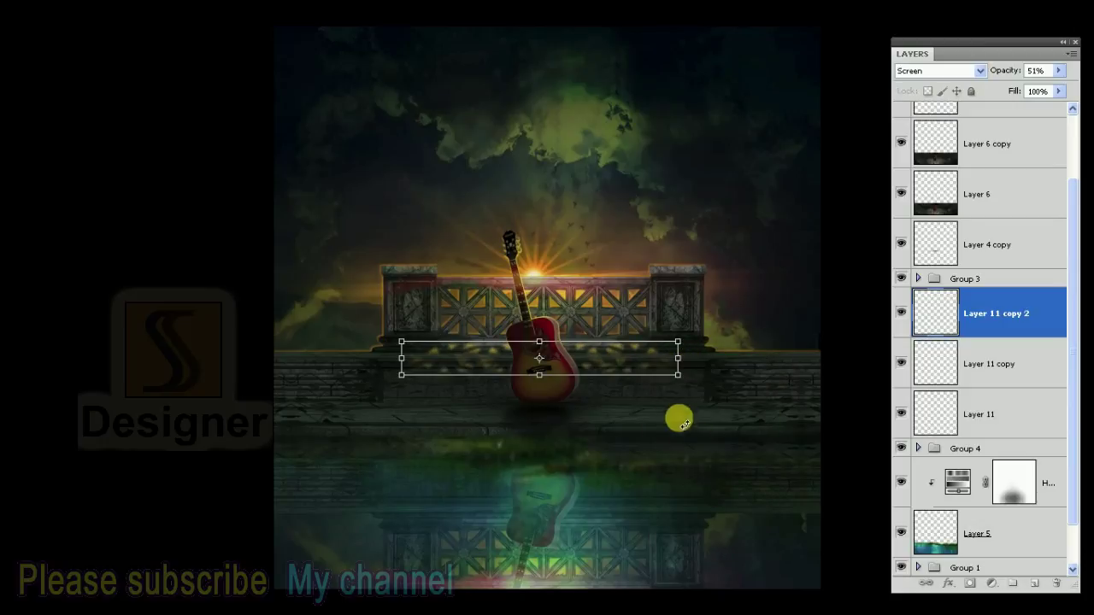
drag(634, 354, 632, 511)
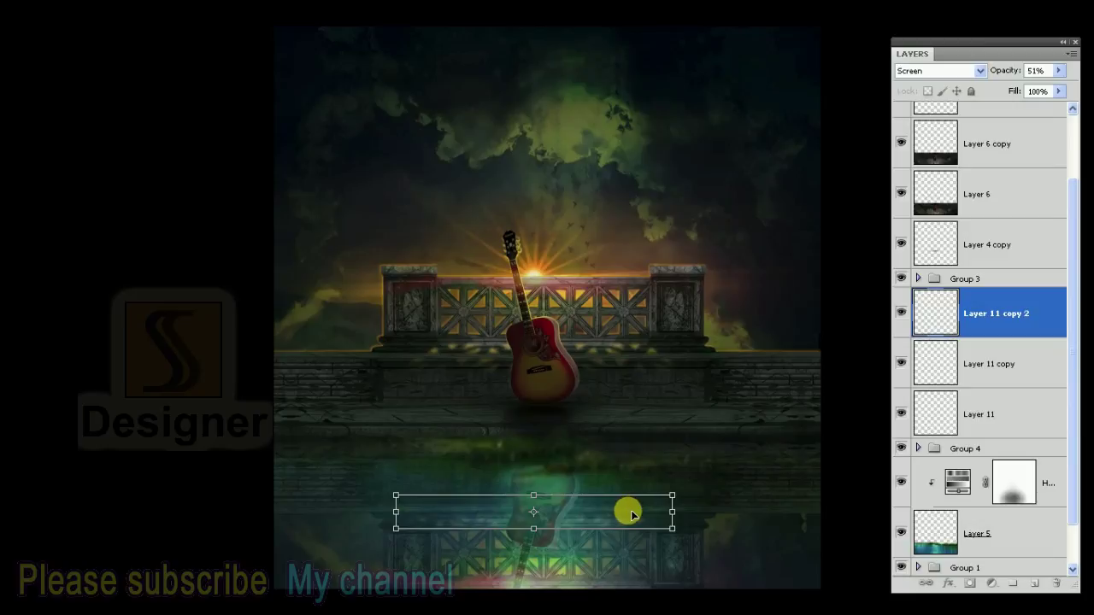
right_click(630, 514)
click(645, 504)
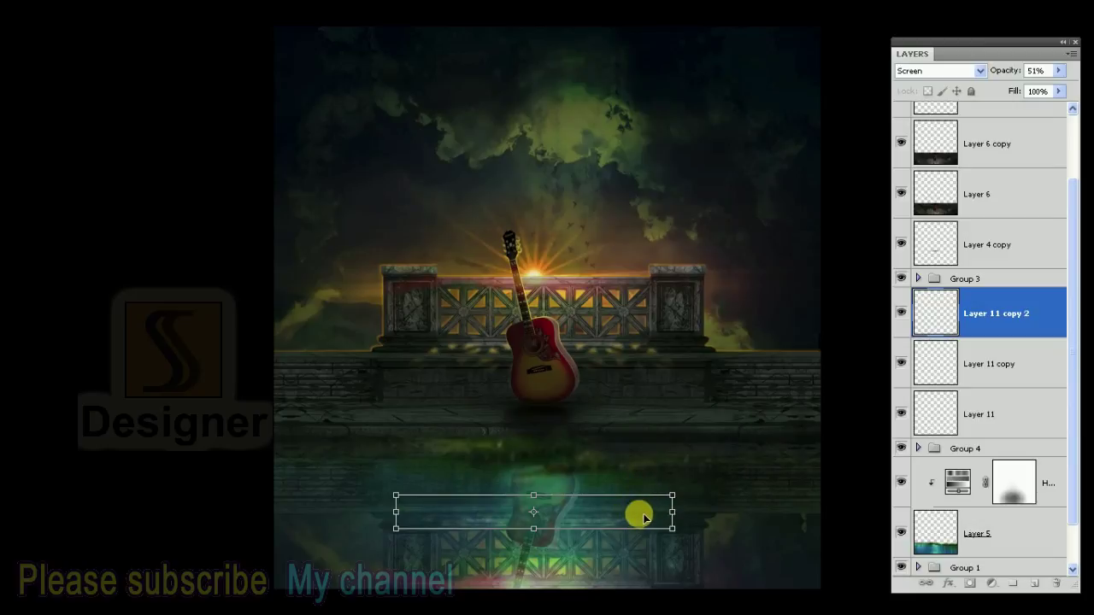
key(Return)
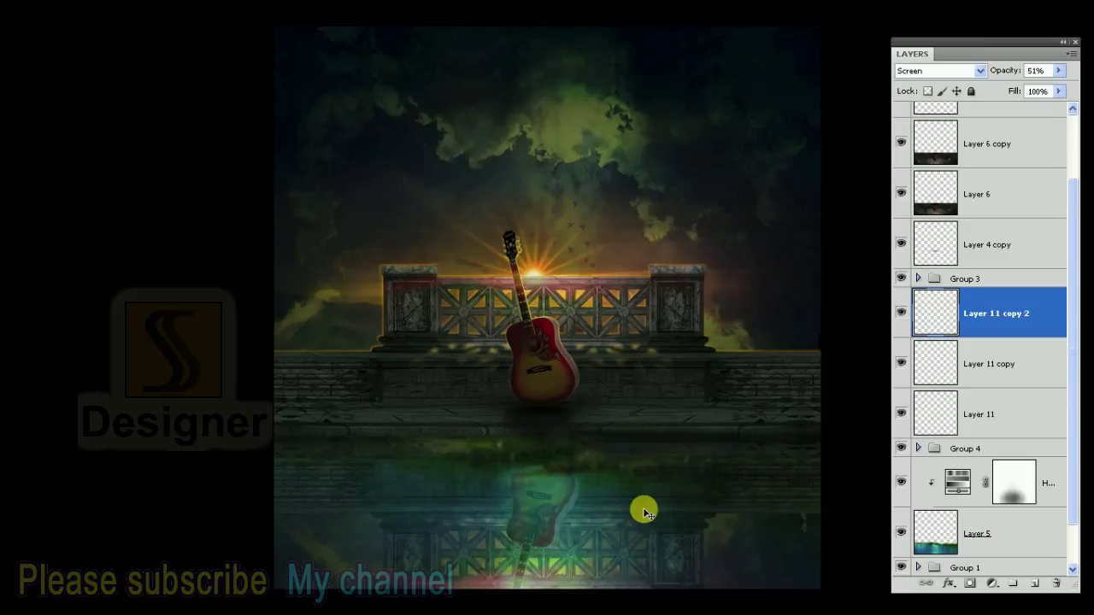
key(e)
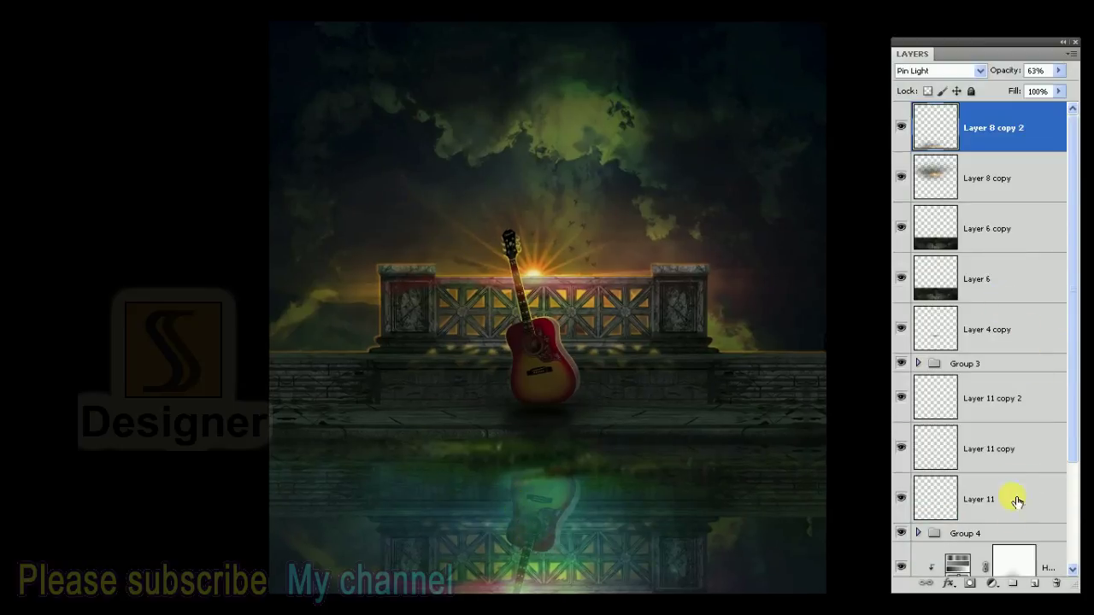
Add Layer 13 on top and stamp a merged copy of the visible image into it
click(1034, 583)
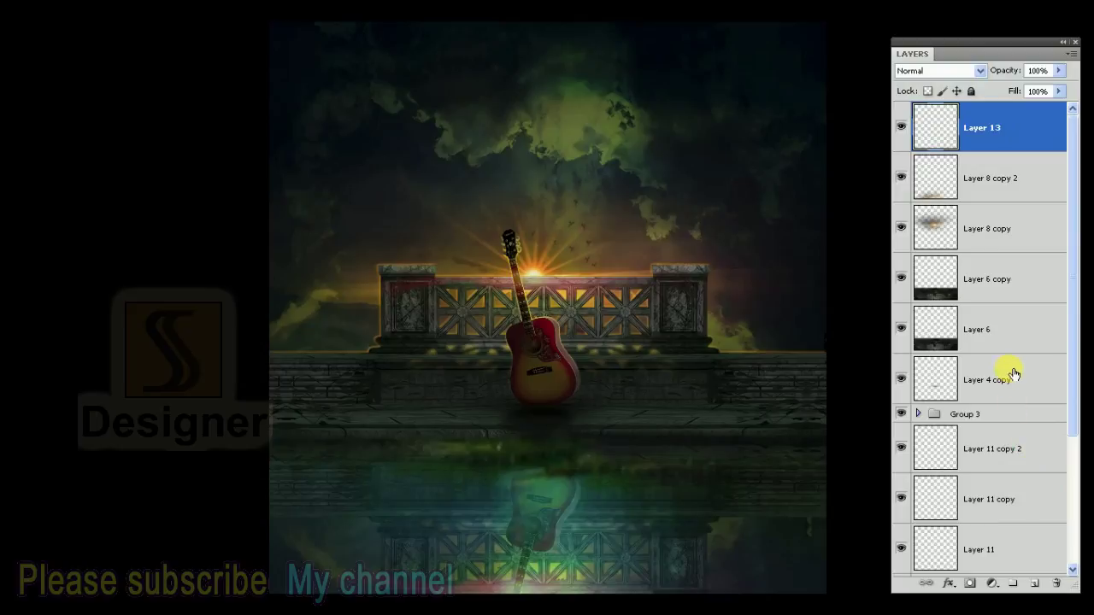
key(ctrl+shift+alt+e)
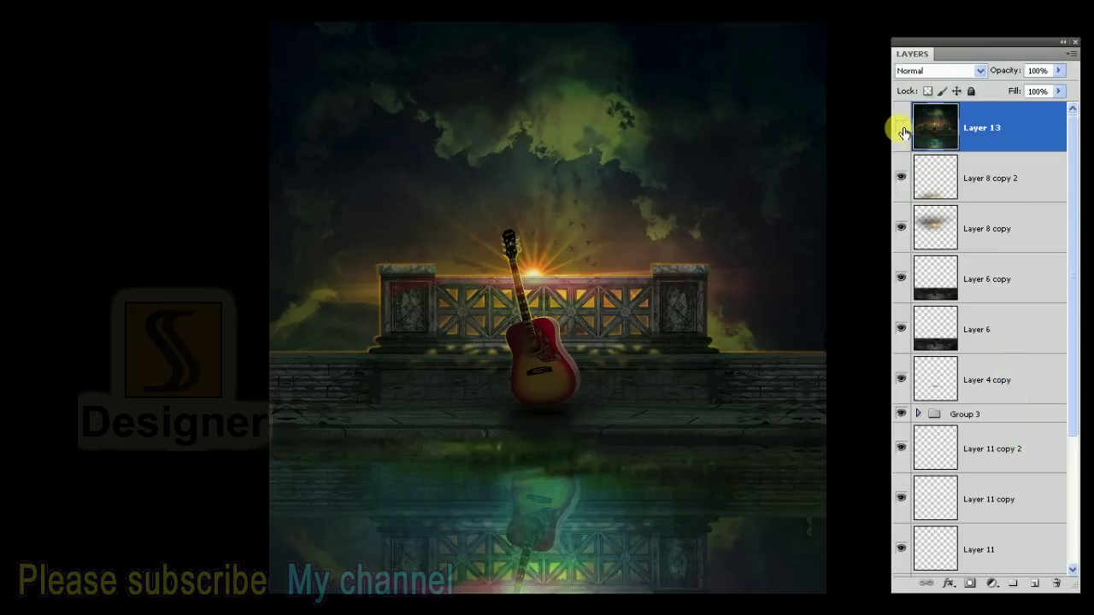
key(f)
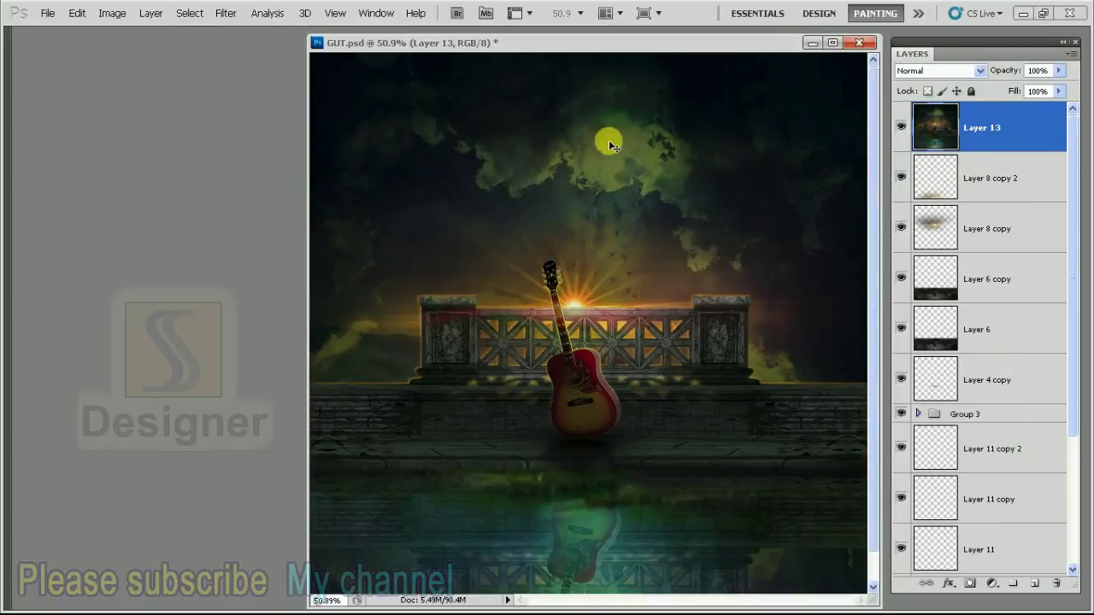
Apply a High Pass filter with radius 10 to Layer 13
click(229, 15)
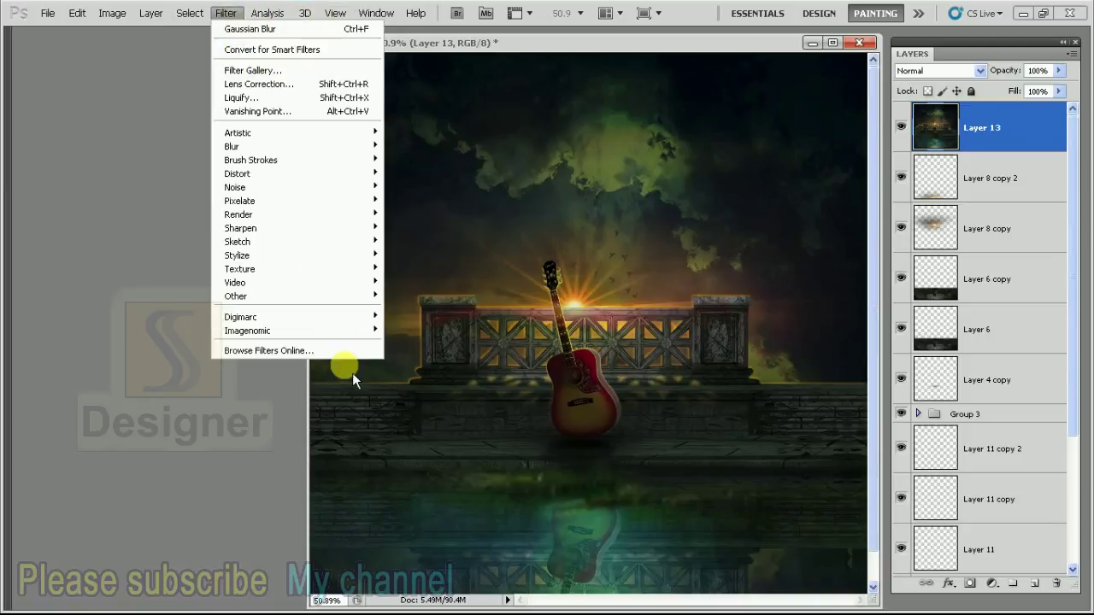
mouse_move(236, 296)
click(428, 309)
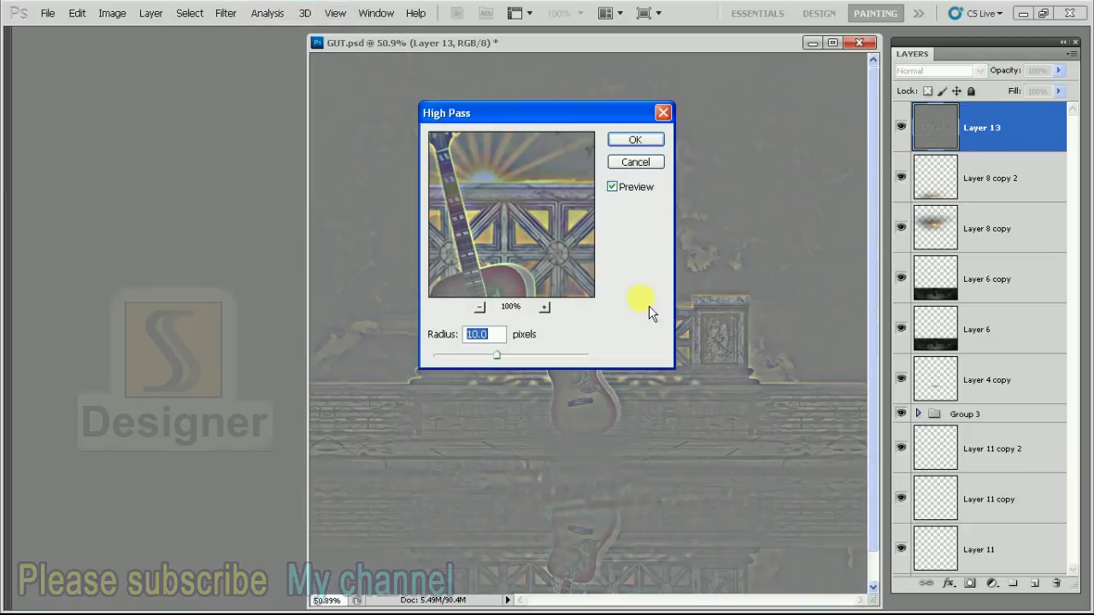
click(625, 142)
key(f)
key(f)
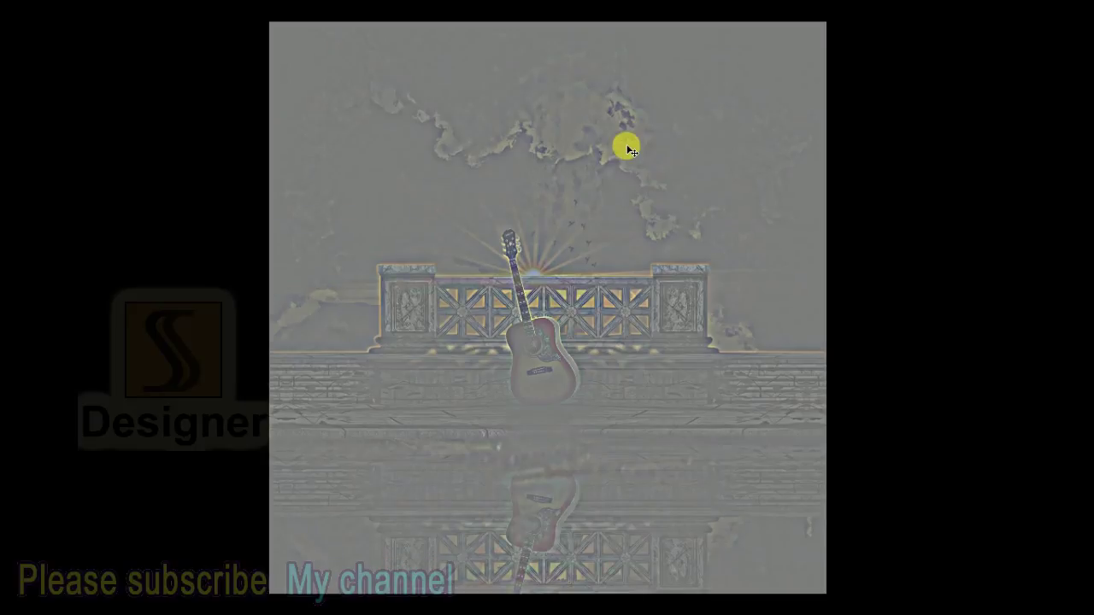
key(F7)
Blend Layer 13 in Overlay mode at 57% opacity
click(935, 71)
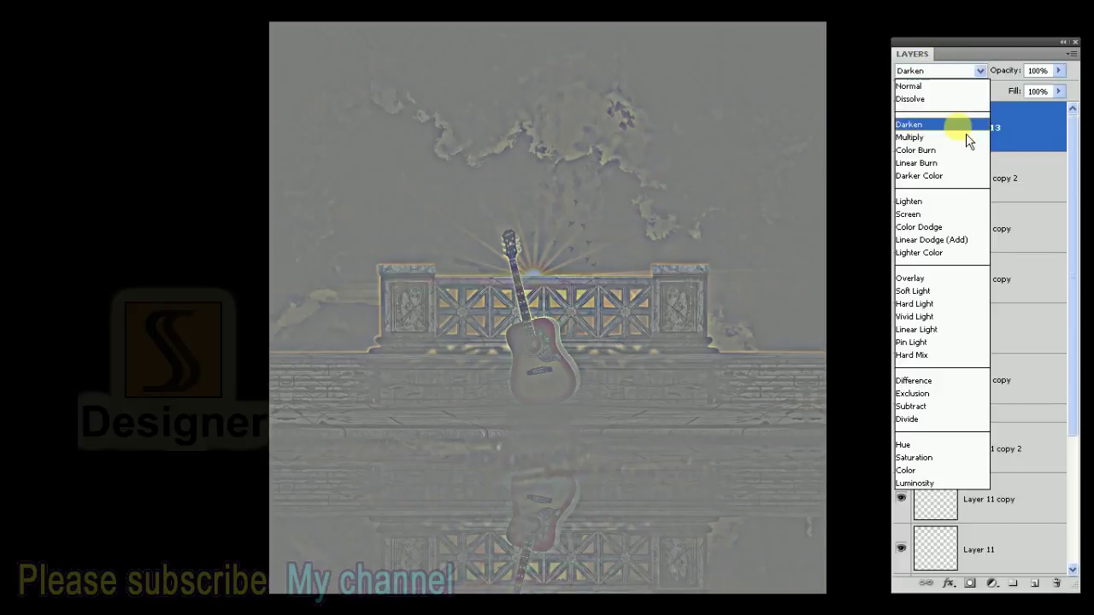
click(964, 279)
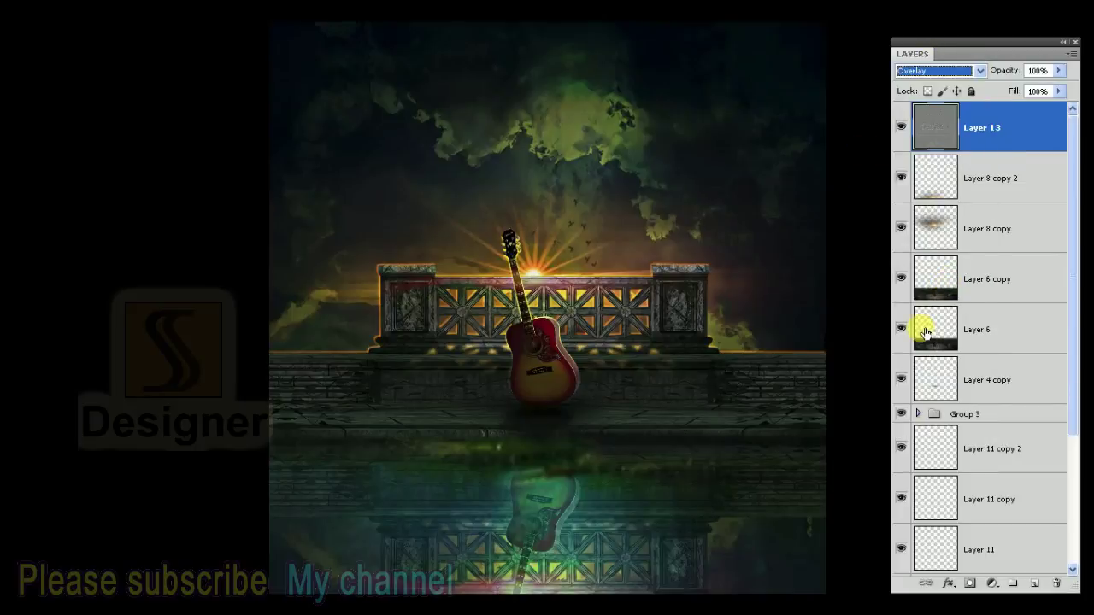
click(1058, 71)
drag(1065, 87, 1057, 98)
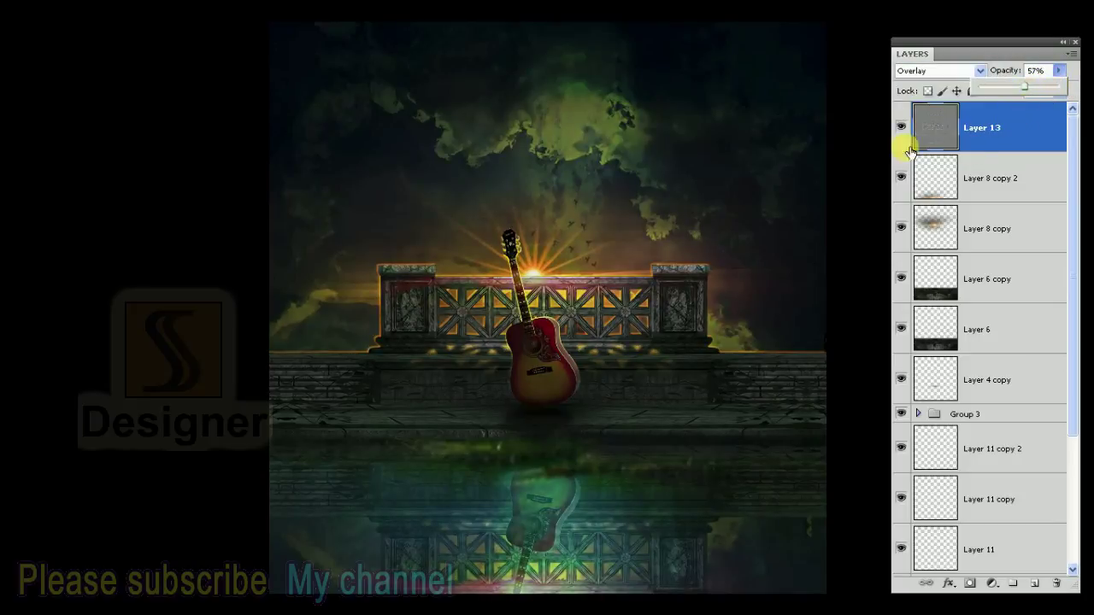
click(850, 161)
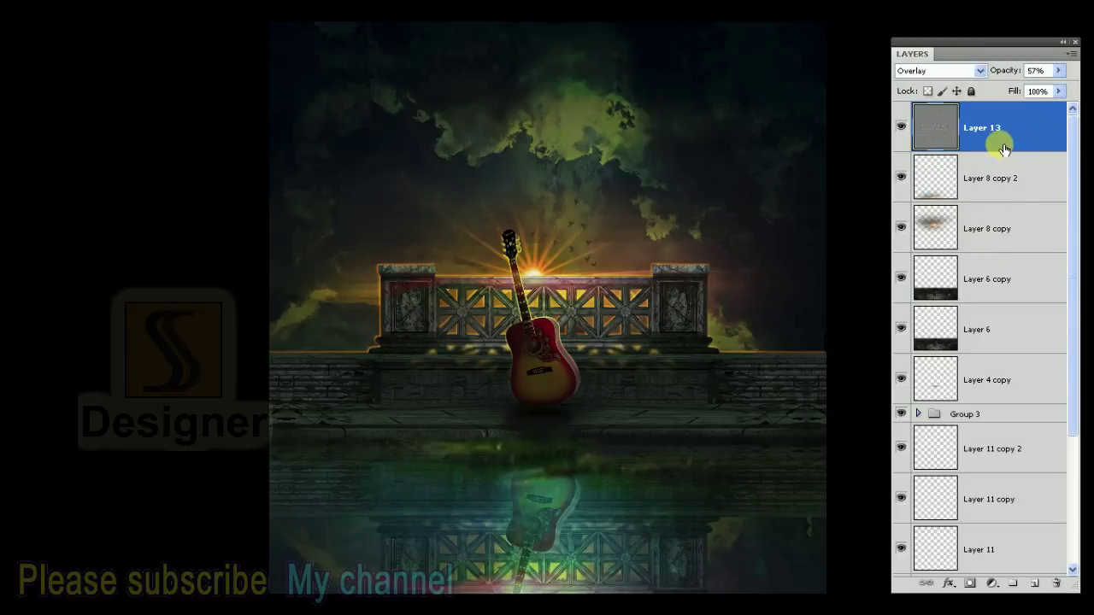
Create Layer 14 as a stamped merged copy and darken its midtones with Levels
click(1034, 582)
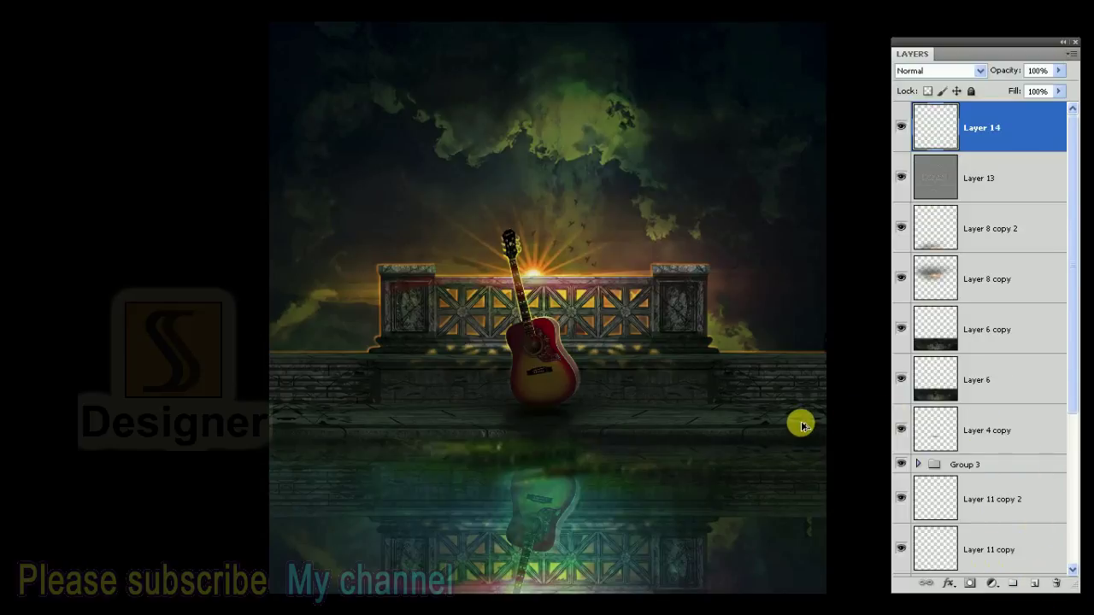
key(ctrl+shift+alt+e)
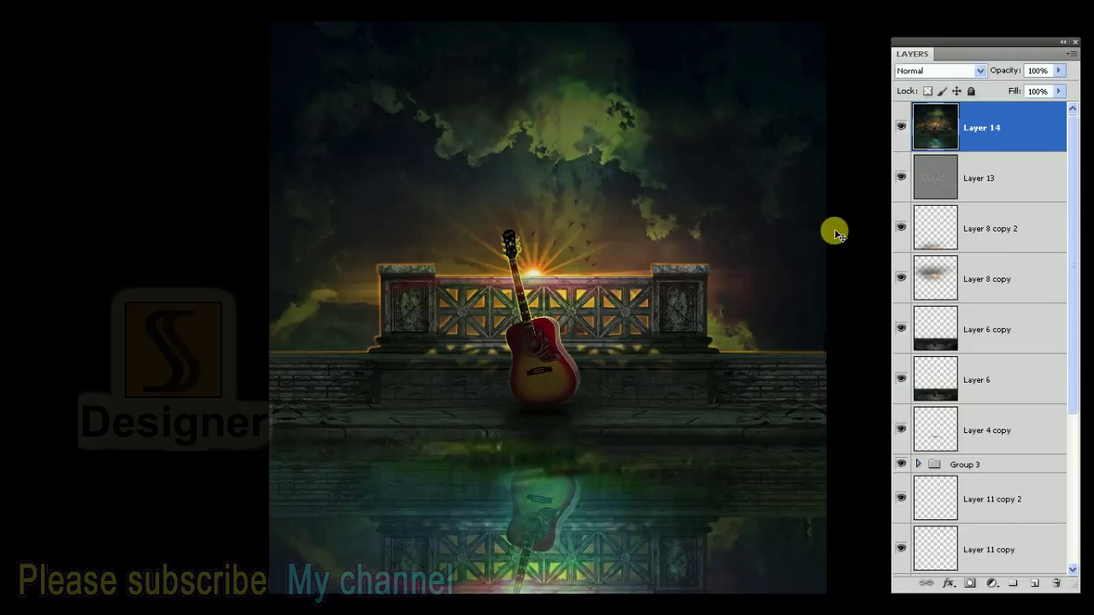
key(ctrl+l)
drag(898, 329, 943, 318)
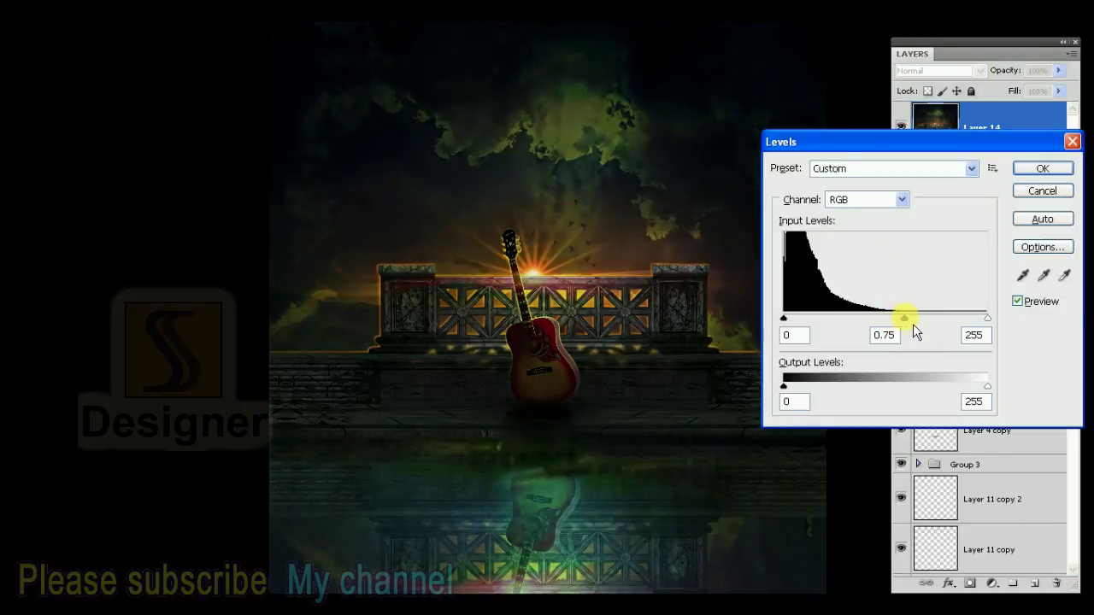
click(1042, 169)
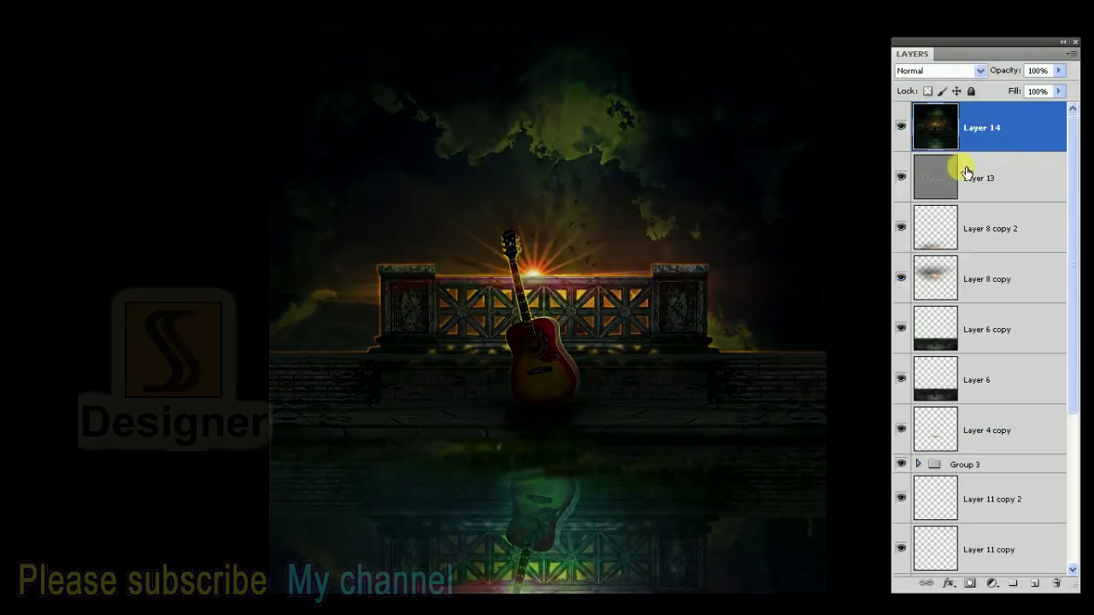
Blend Layer 14 in Screen mode and compare the image with it toggled on and off
click(938, 71)
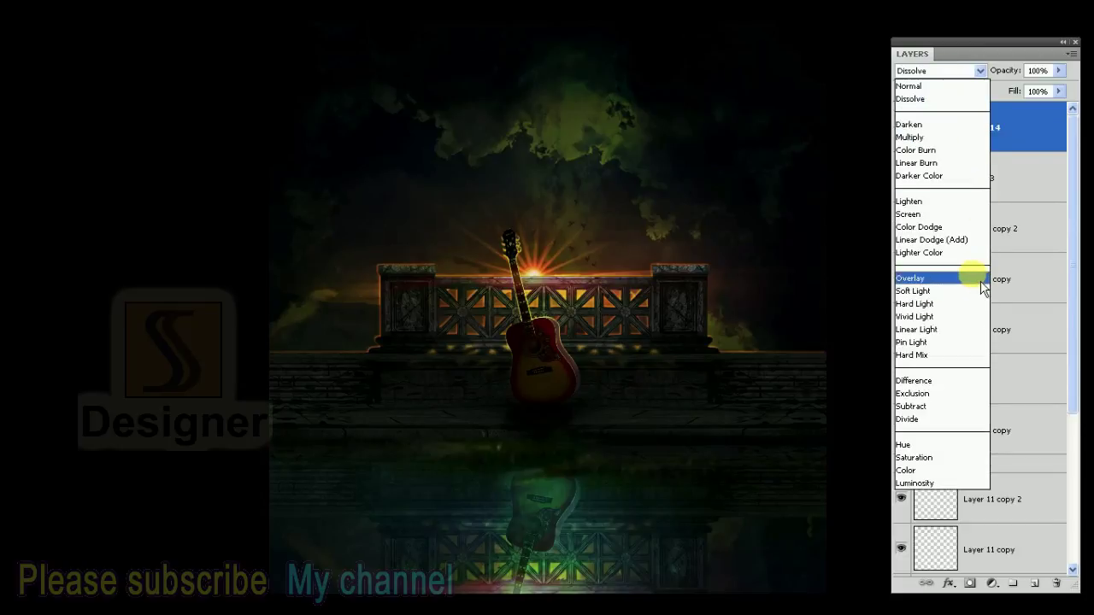
click(974, 213)
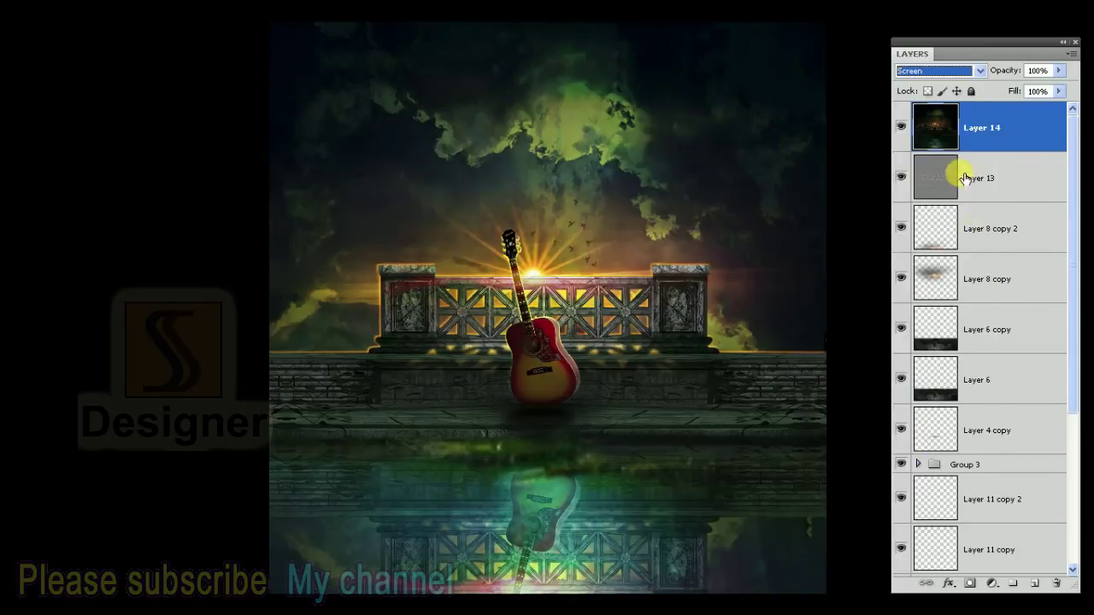
click(902, 126)
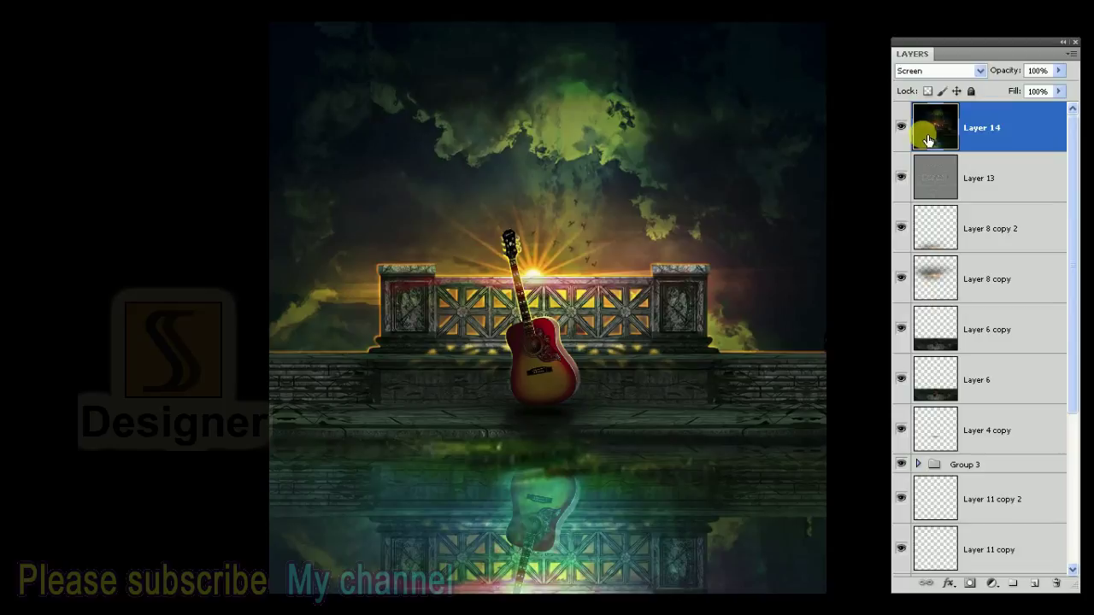
key(ctrl+alt+shift+e)
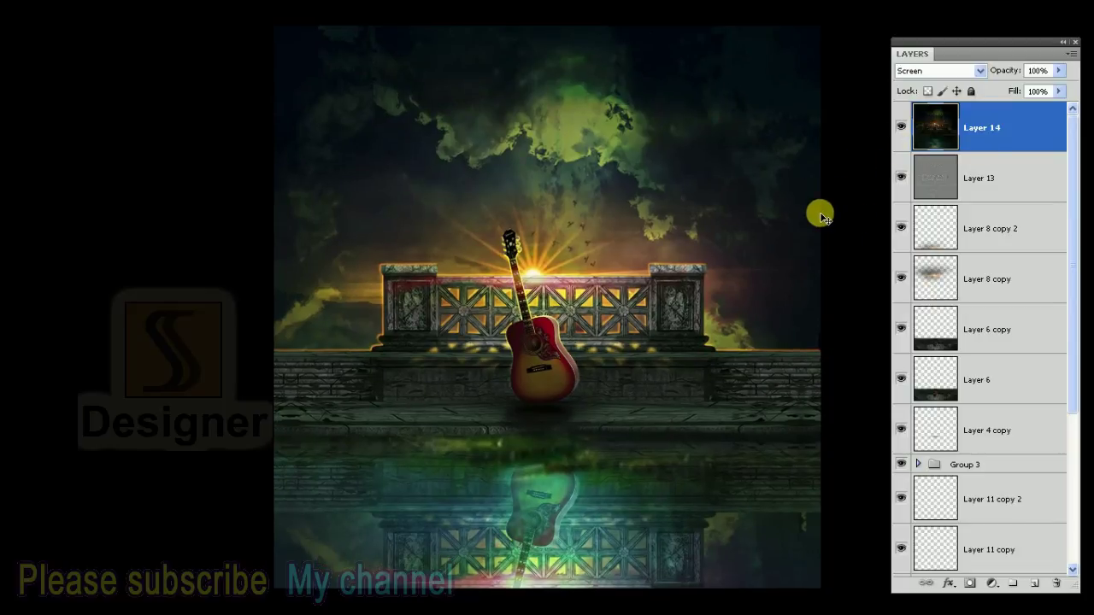
click(901, 126)
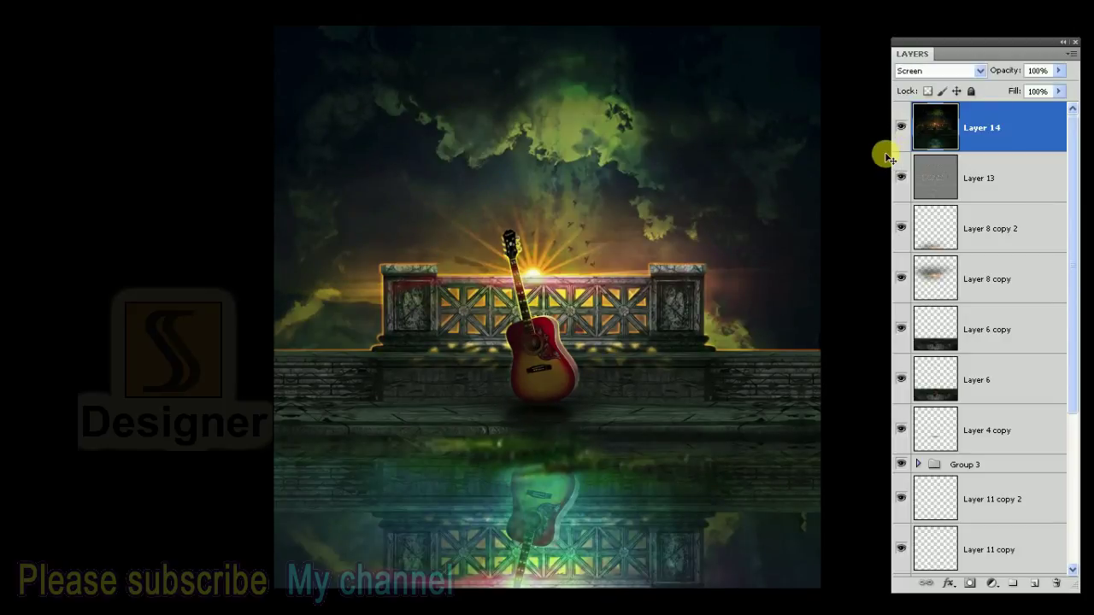
key(f)
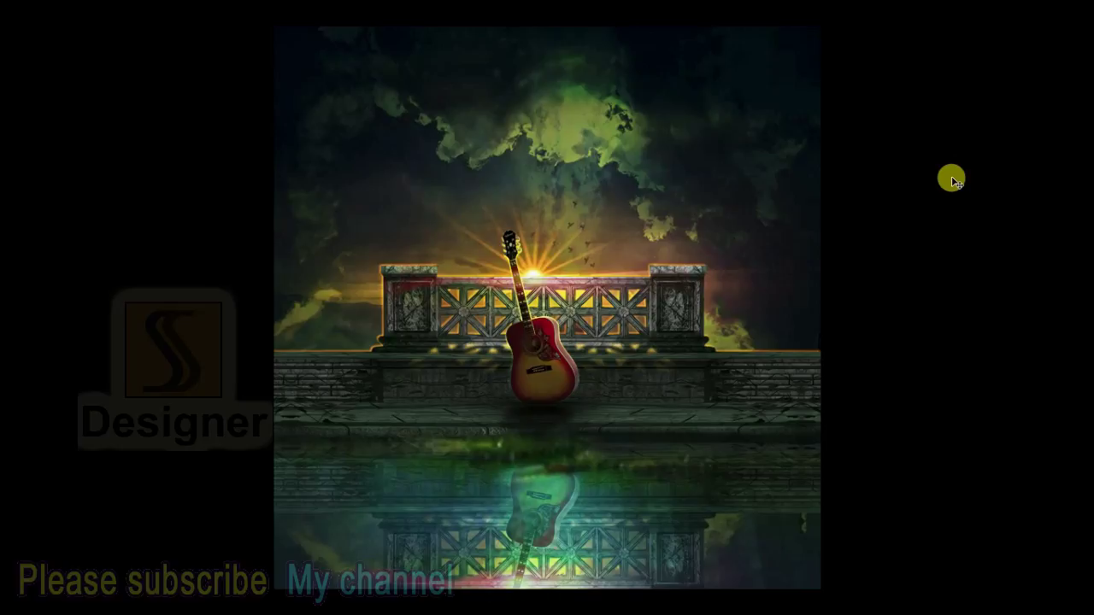
Return from full-screen view to the standard window with all panels
key(f)
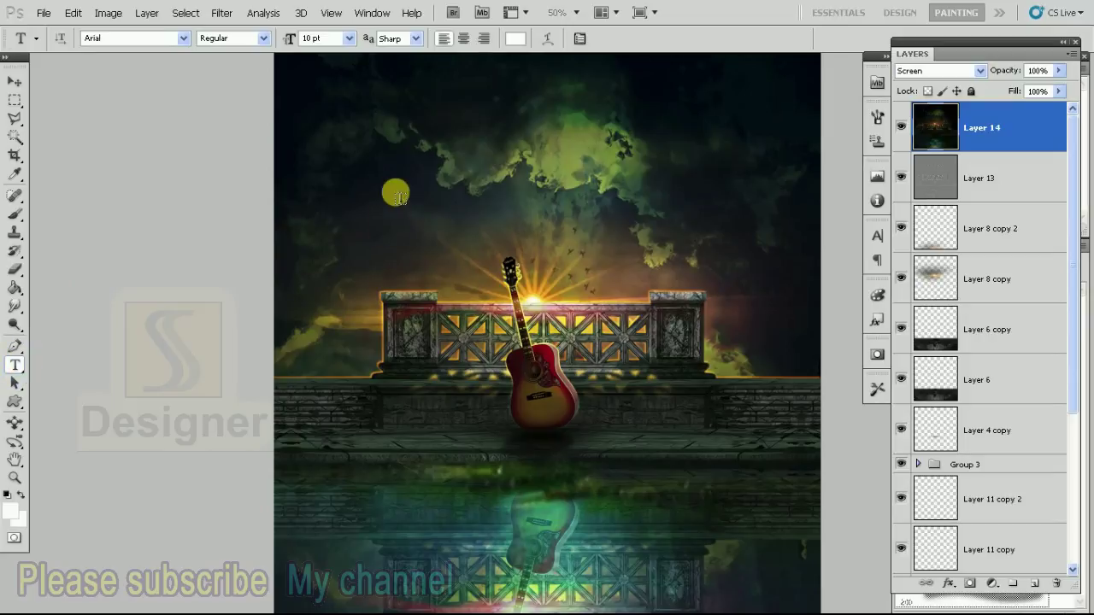
Type the title 'music is my life' in the sky
click(413, 146)
text(music is my life)
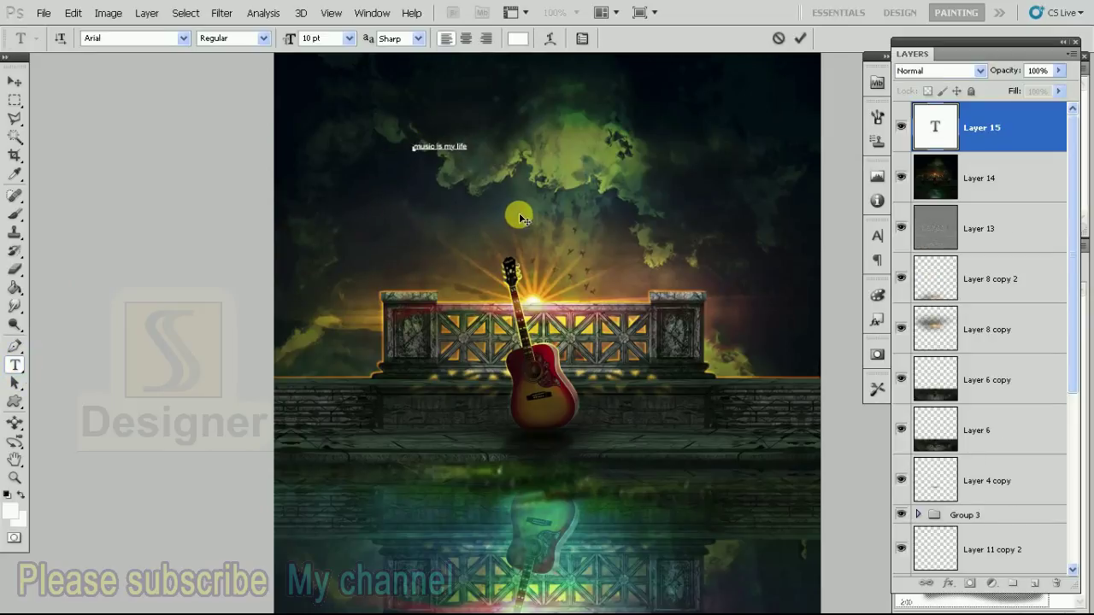
click(14, 80)
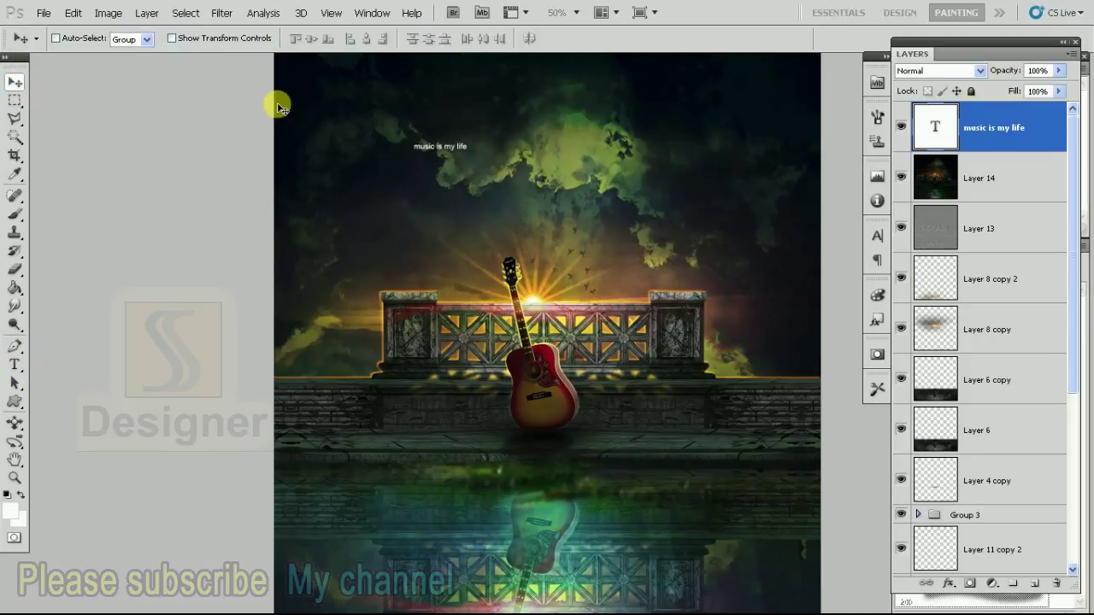
Enlarge the title to span the sky and move it higher
key(ctrl+t)
drag(468, 152, 711, 194)
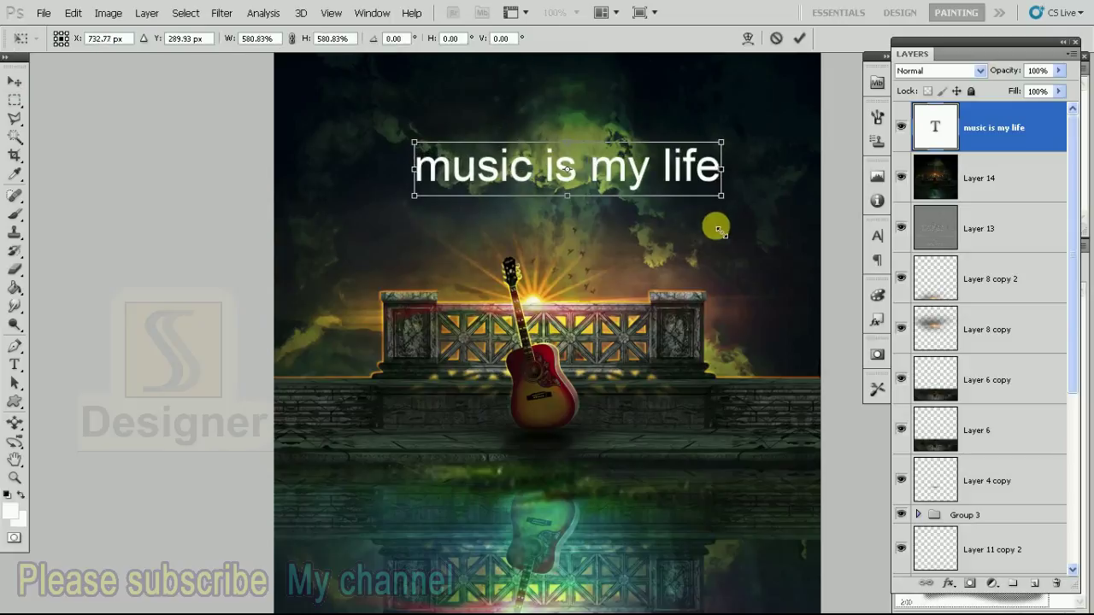
key(Return)
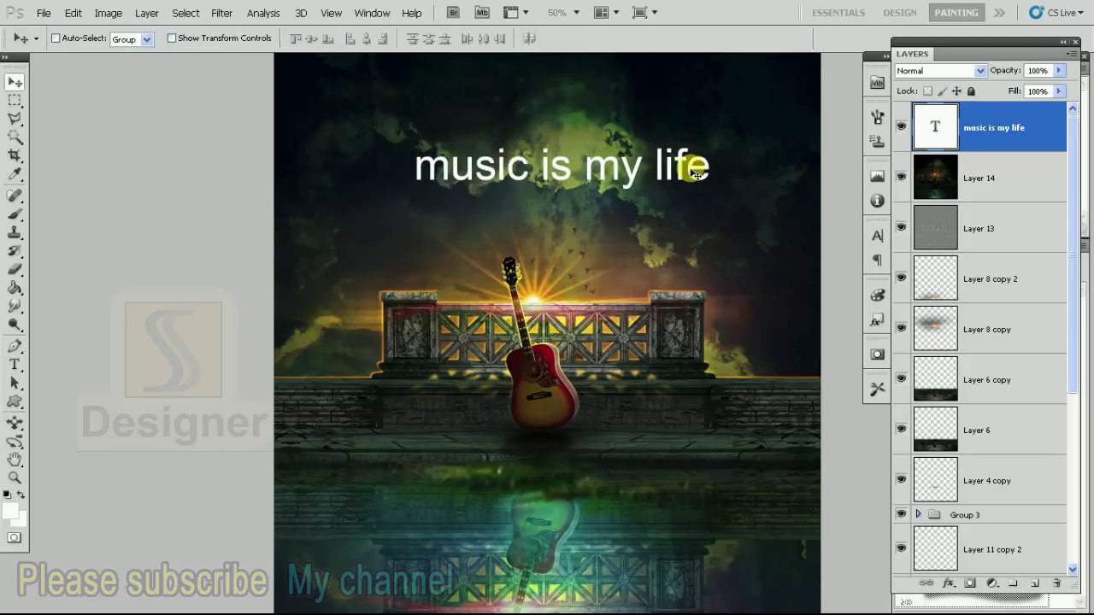
drag(696, 173, 700, 144)
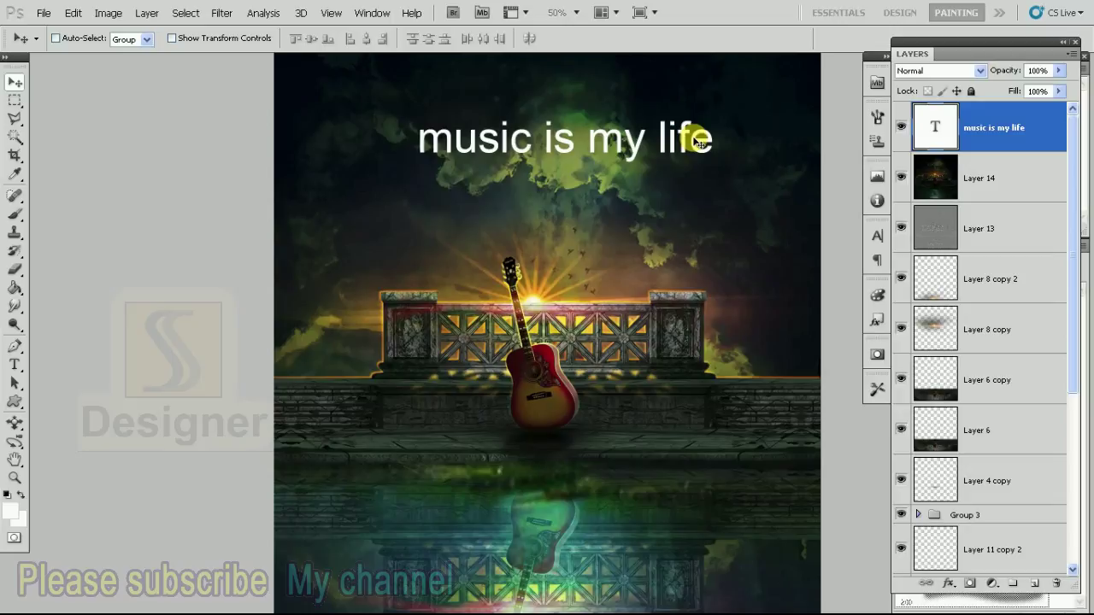
Cycle through fonts for the title, landing on a script font
key(t)
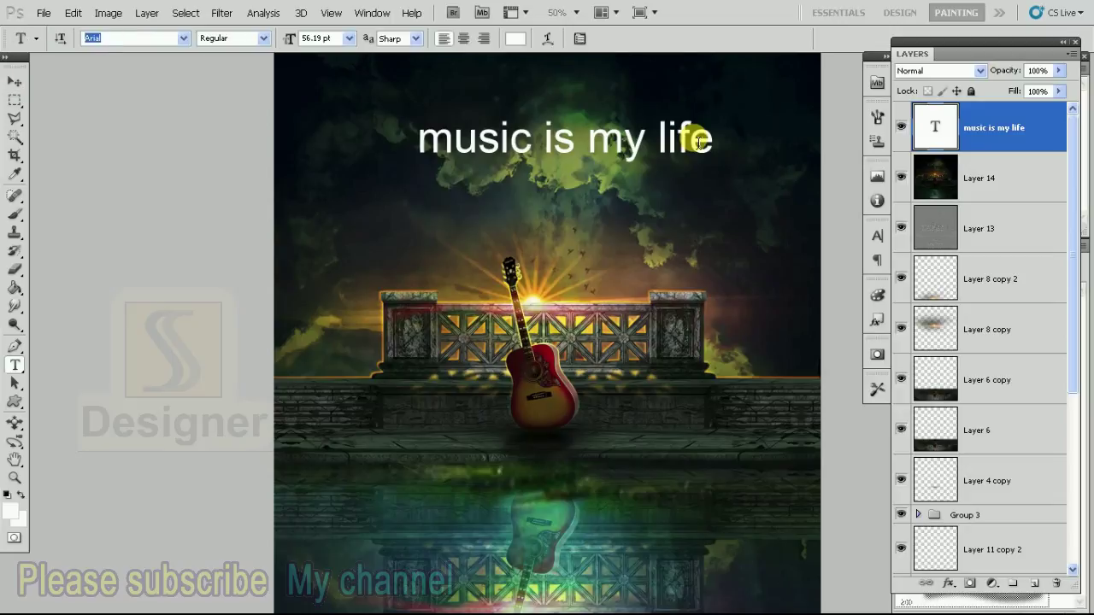
key(Up)
key(Up)
key(Up)
key(Up)
key(Down)
key(Down)
key(Down)
key(Down)
key(Down)
key(Down)
key(Down)
key(Down)
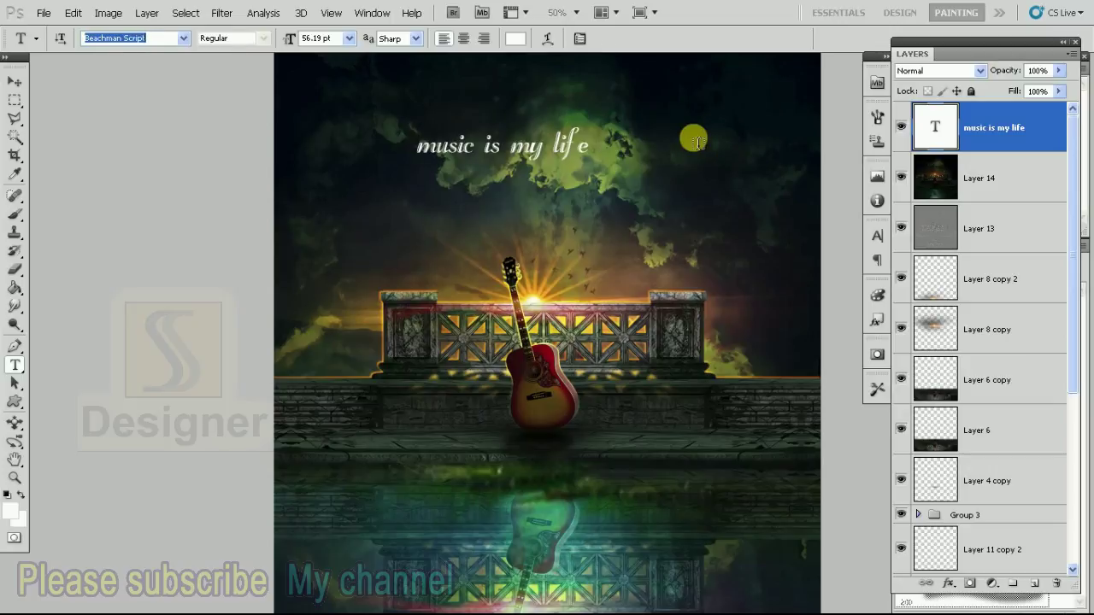
key(Down)
key(Down)
key(Down)
key(Down)
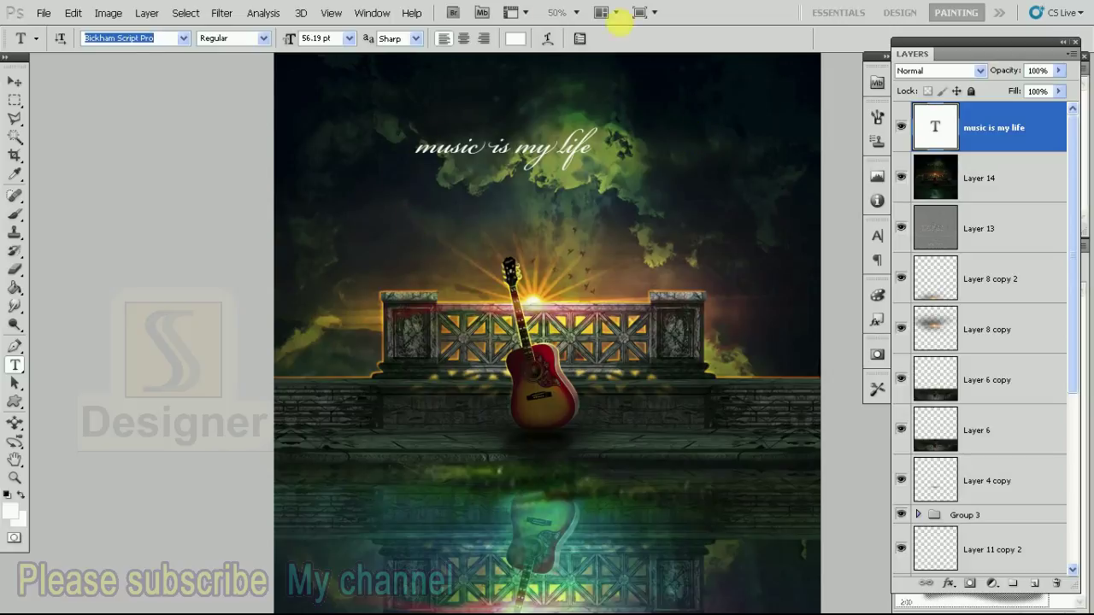
Enlarge the script title further and tilt it slightly counterclockwise
click(15, 81)
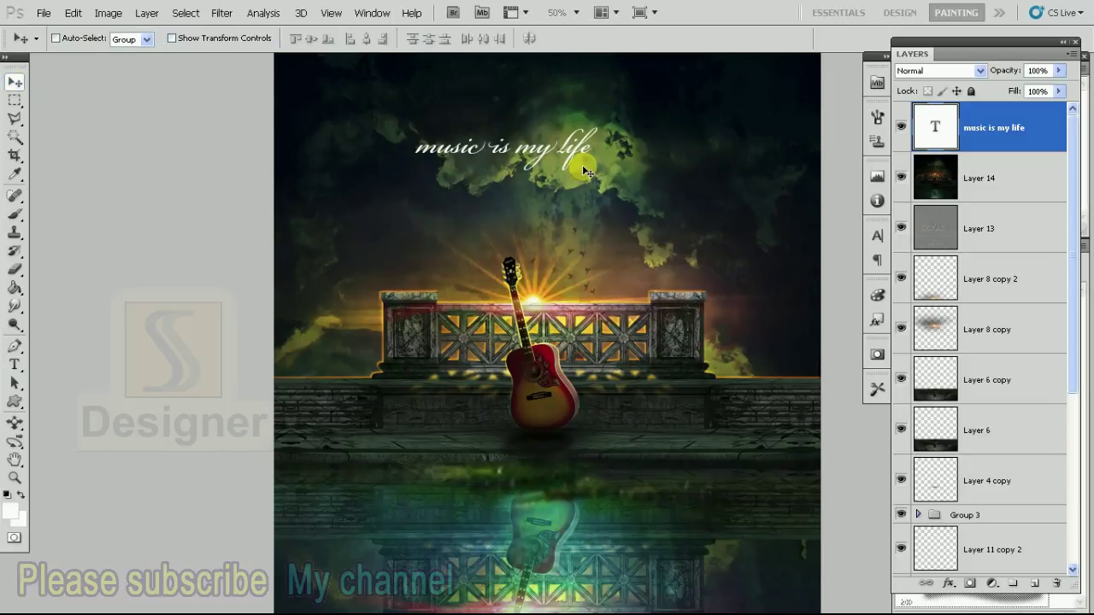
key(ctrl+t)
drag(598, 197, 676, 226)
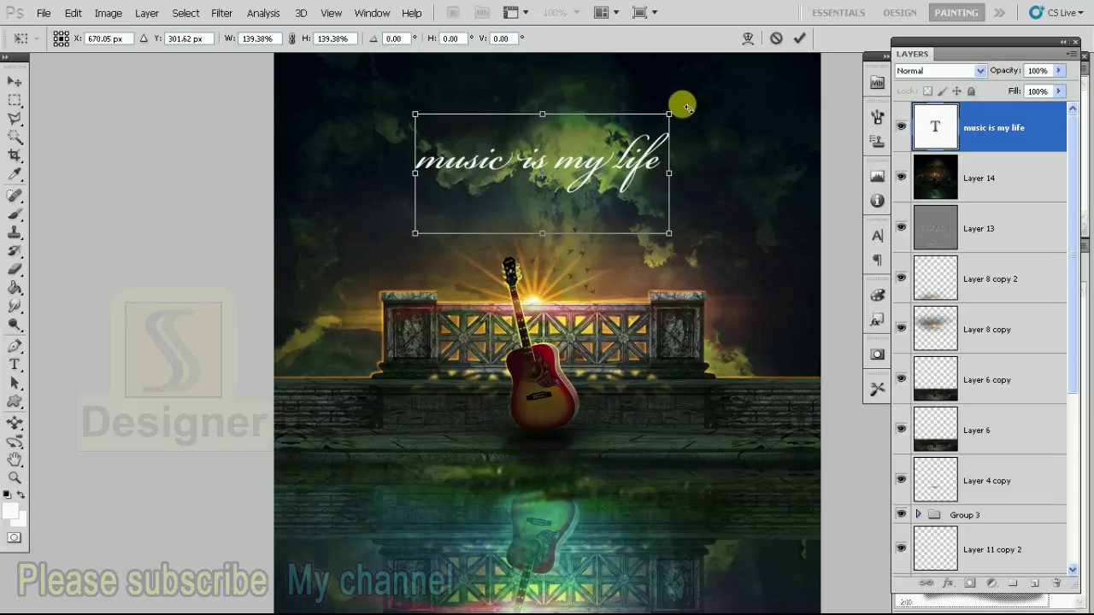
drag(684, 104, 692, 107)
drag(656, 150, 660, 156)
key(Return)
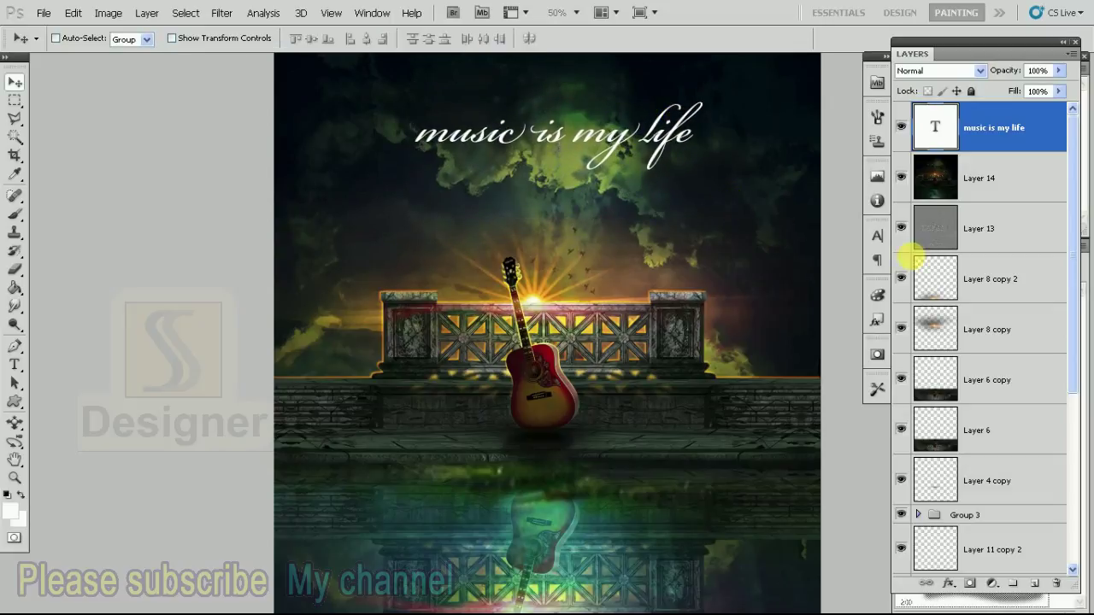
click(949, 586)
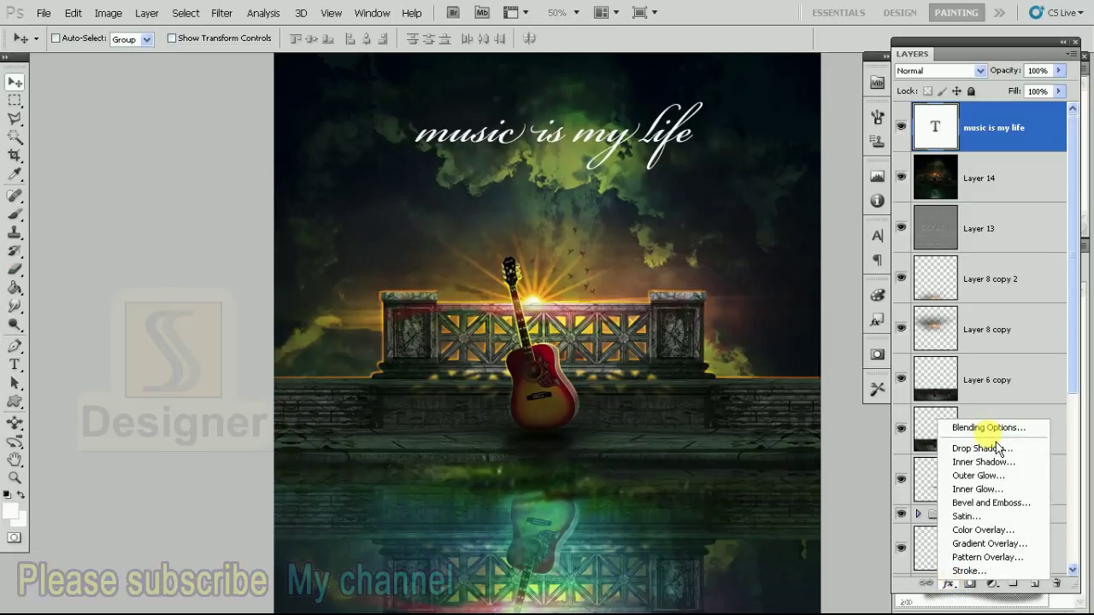
Give the title a 2 px stroke
click(988, 427)
drag(863, 253, 883, 214)
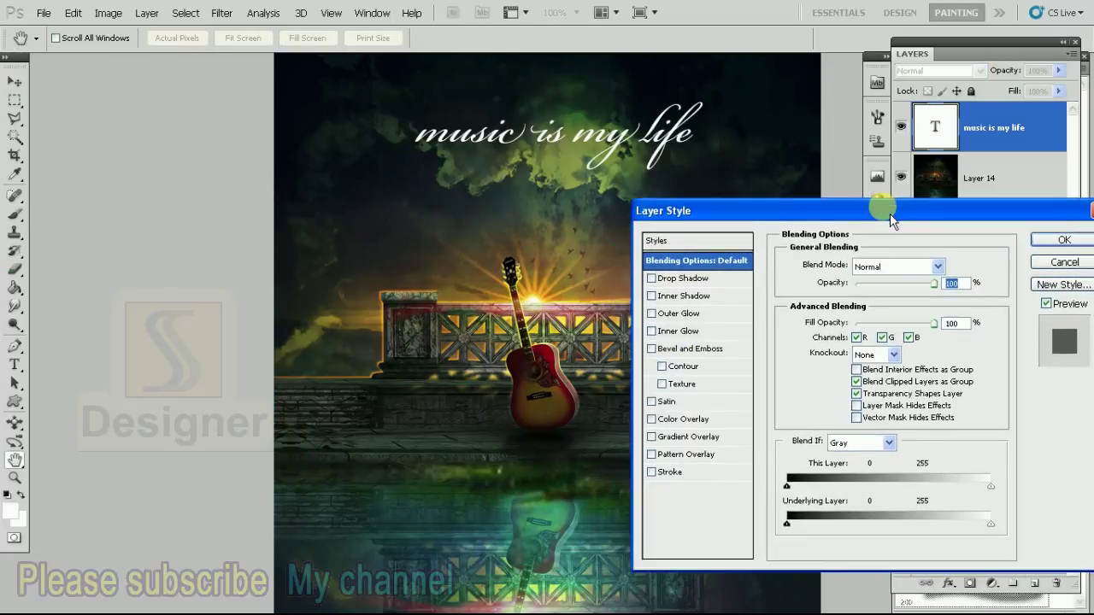
click(717, 475)
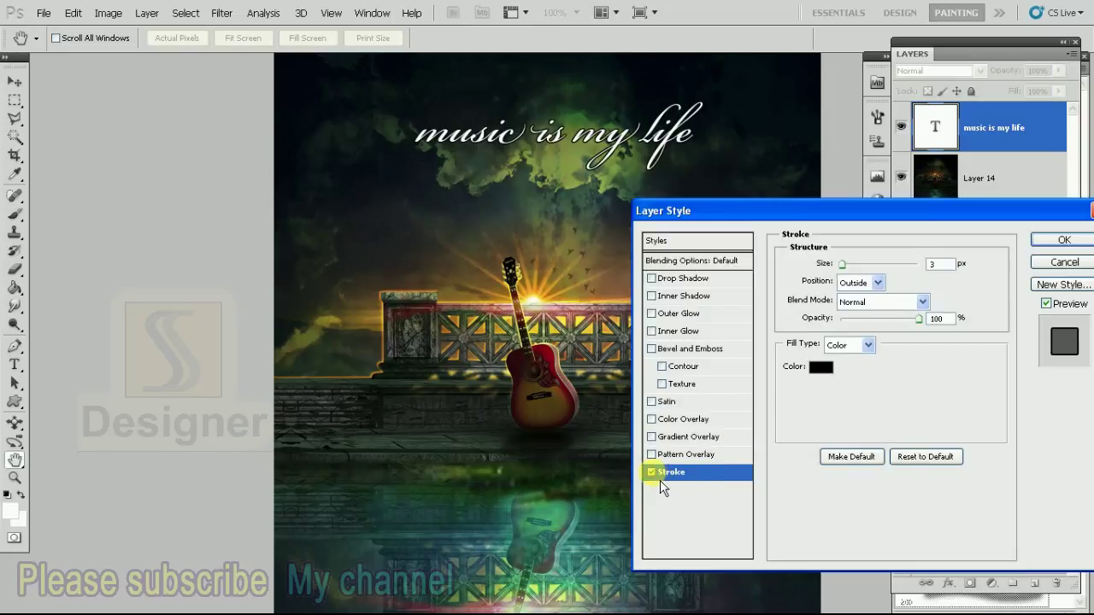
text(2)
Add a gradient overlay, settling on the Orange, Yellow preset after trying others
click(696, 438)
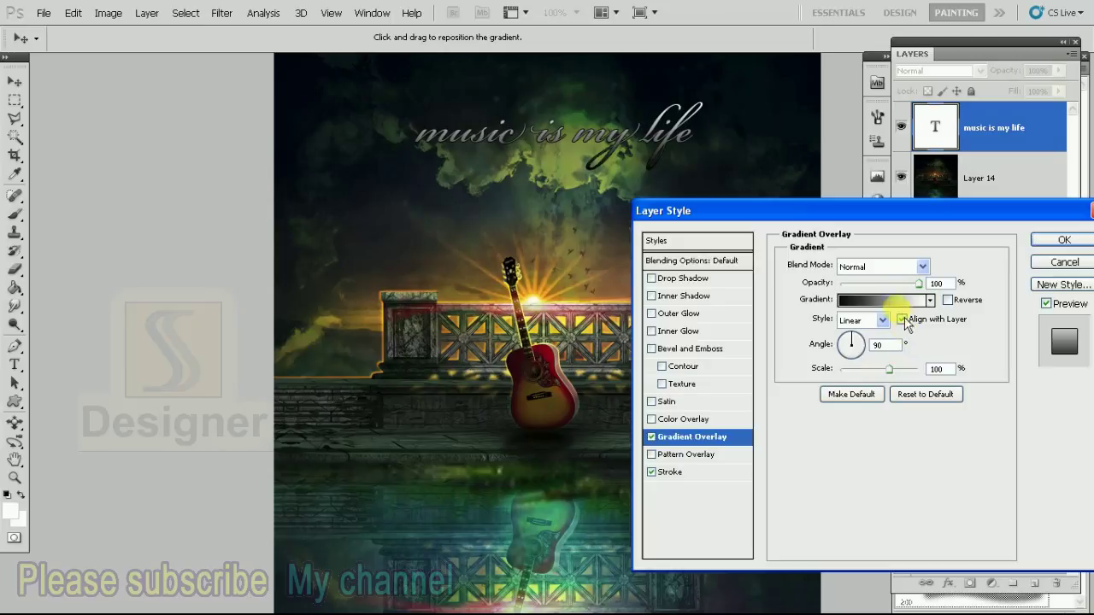
click(773, 329)
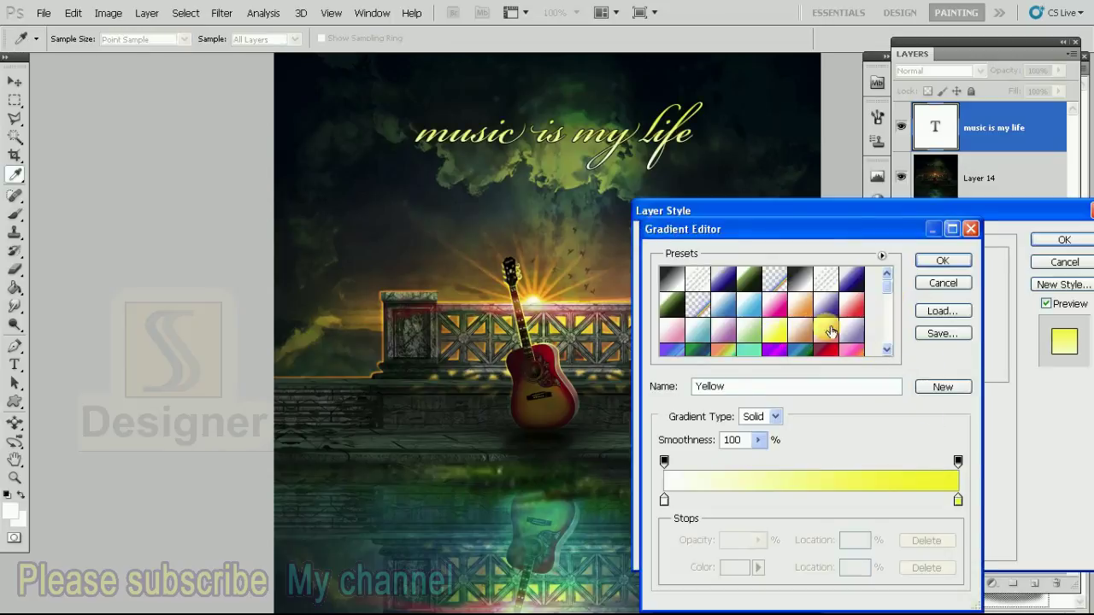
click(807, 331)
click(745, 300)
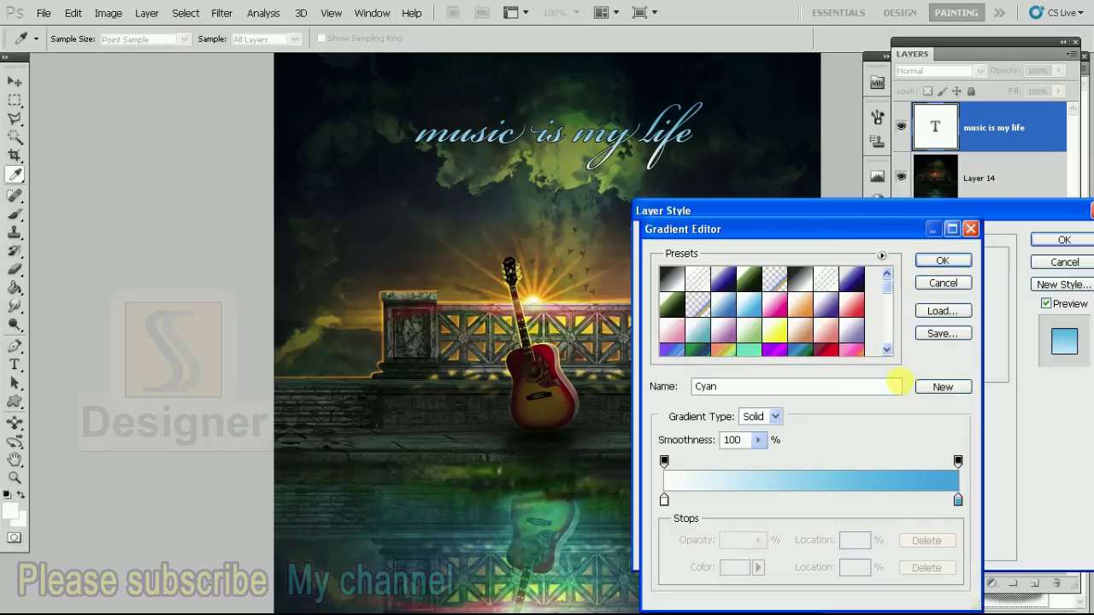
drag(899, 313, 894, 346)
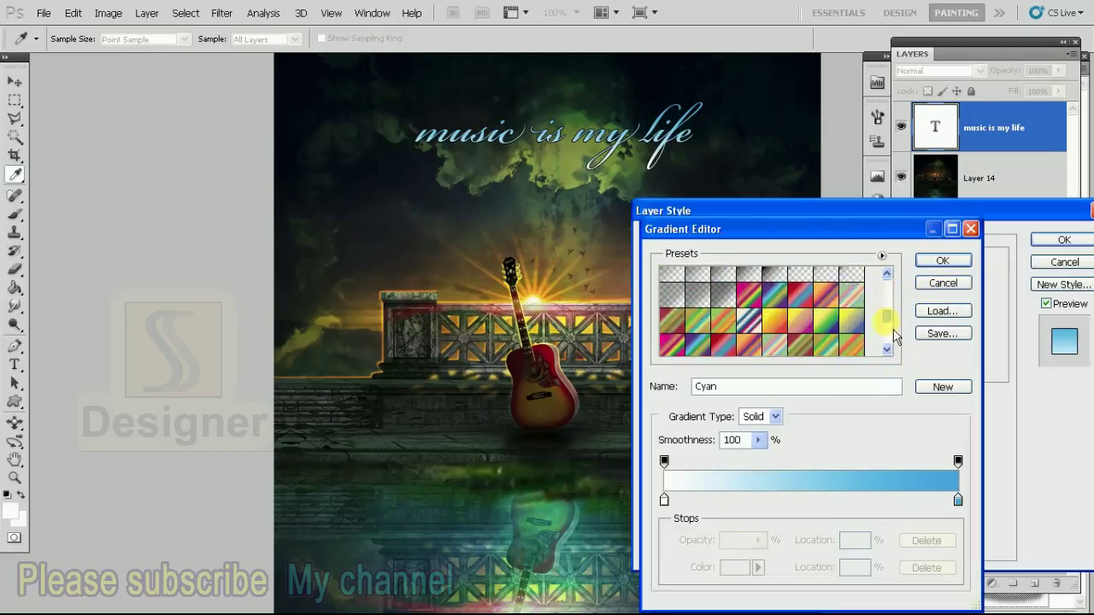
click(785, 314)
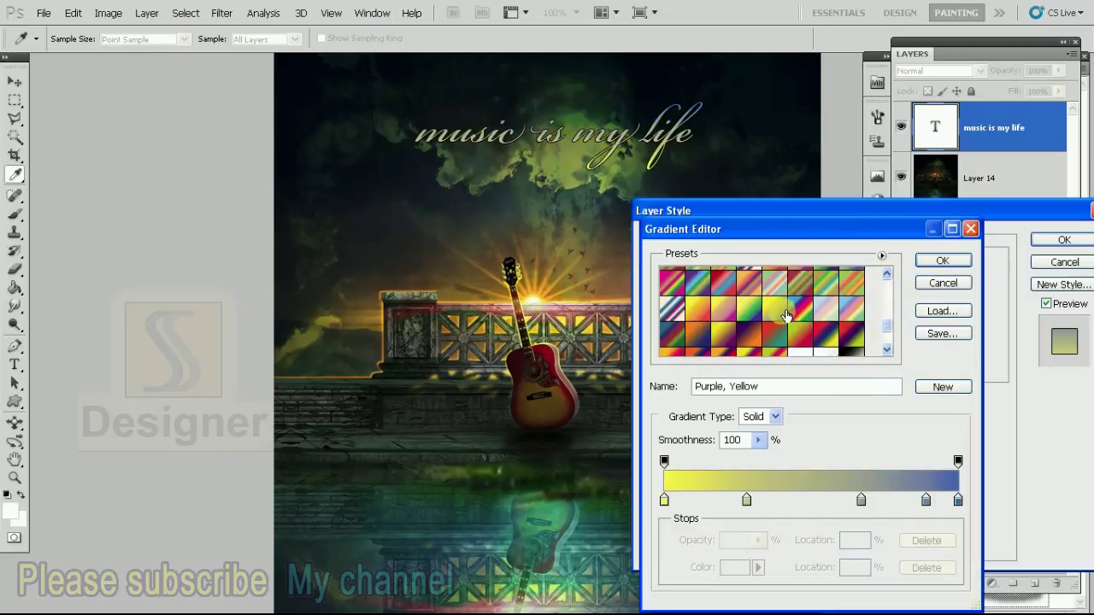
click(722, 331)
click(697, 307)
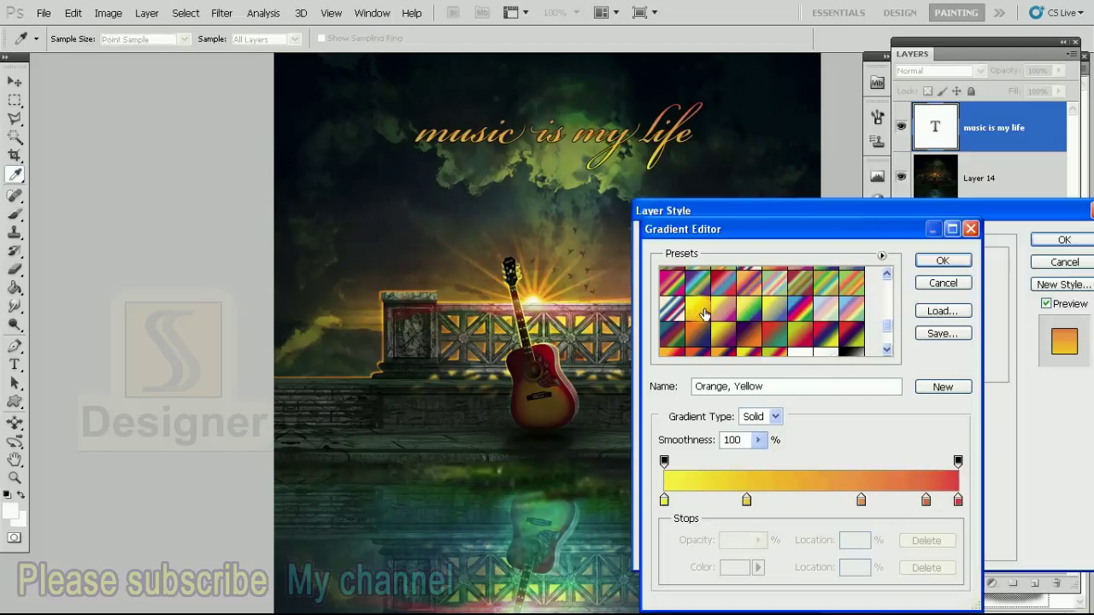
click(941, 261)
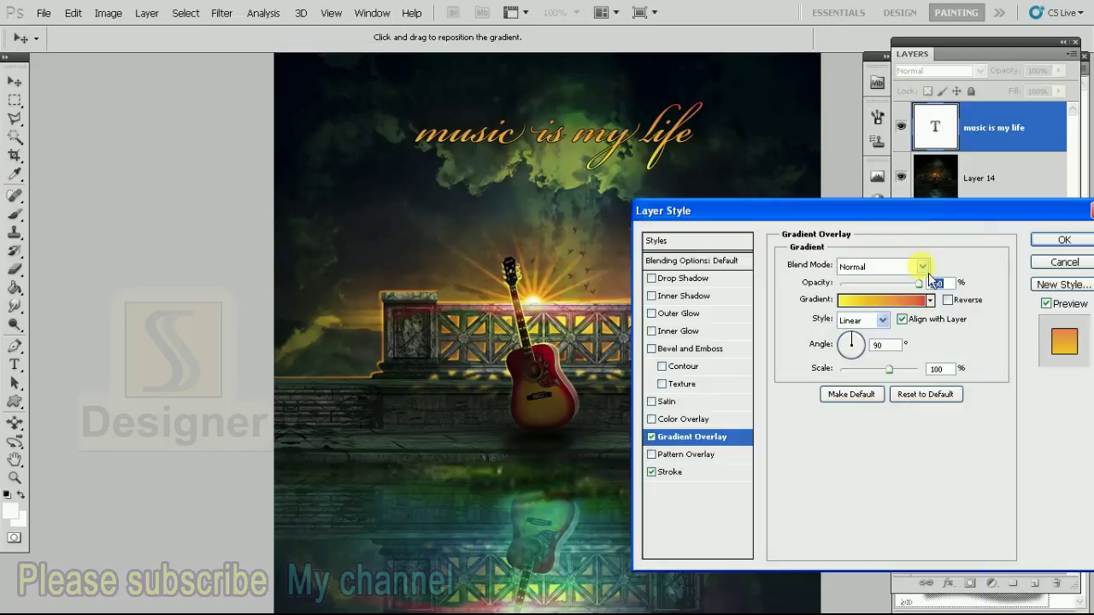
Add an enlarged outer glow in a bright green sampled from the clouds
click(694, 315)
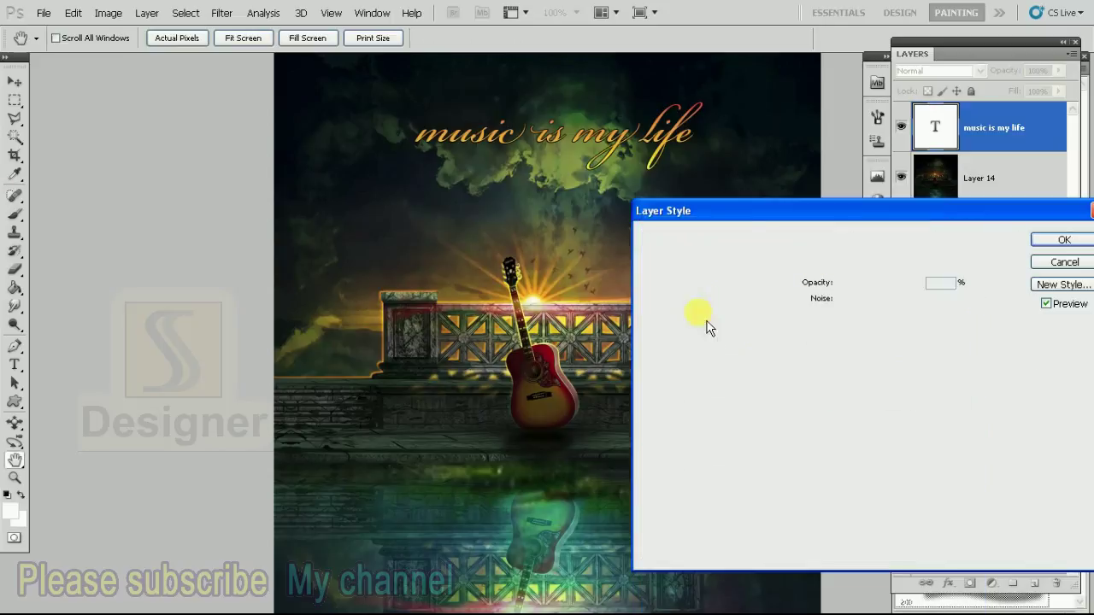
drag(857, 391, 870, 401)
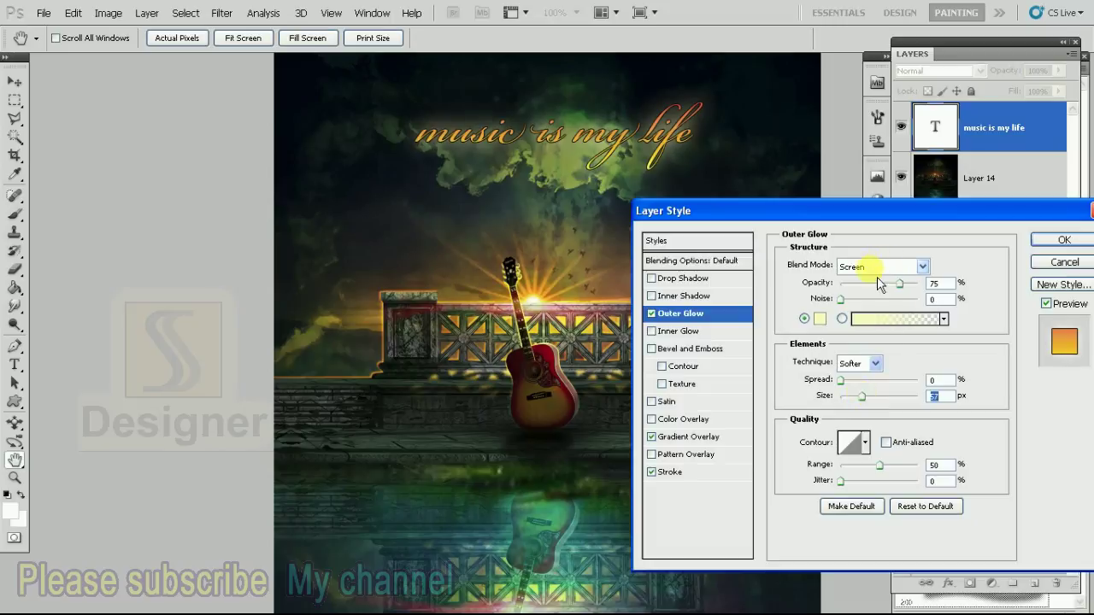
click(822, 320)
click(585, 117)
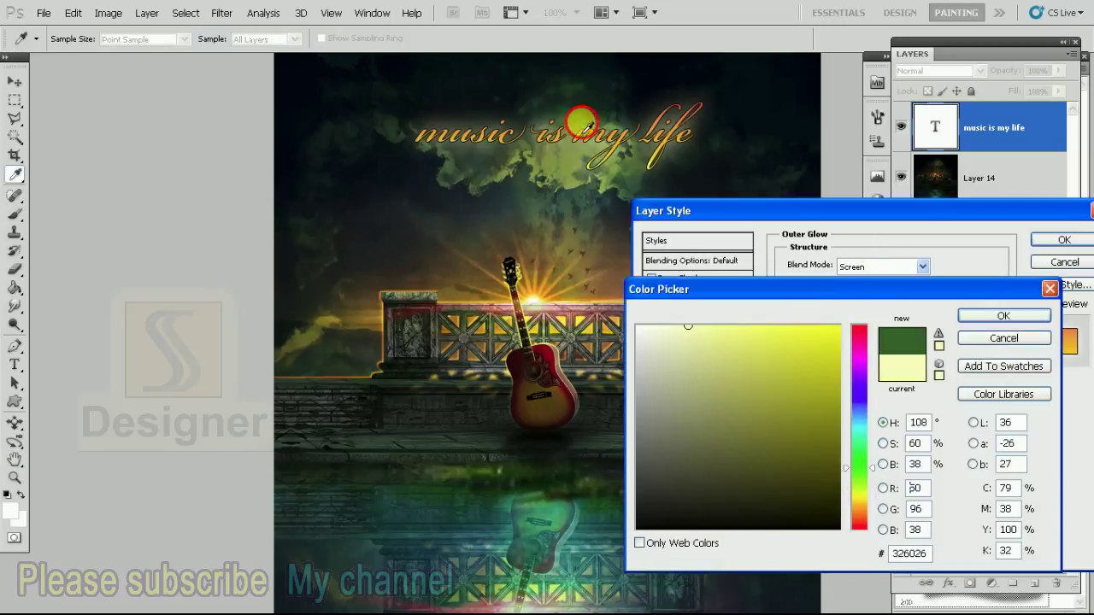
drag(757, 452, 748, 436)
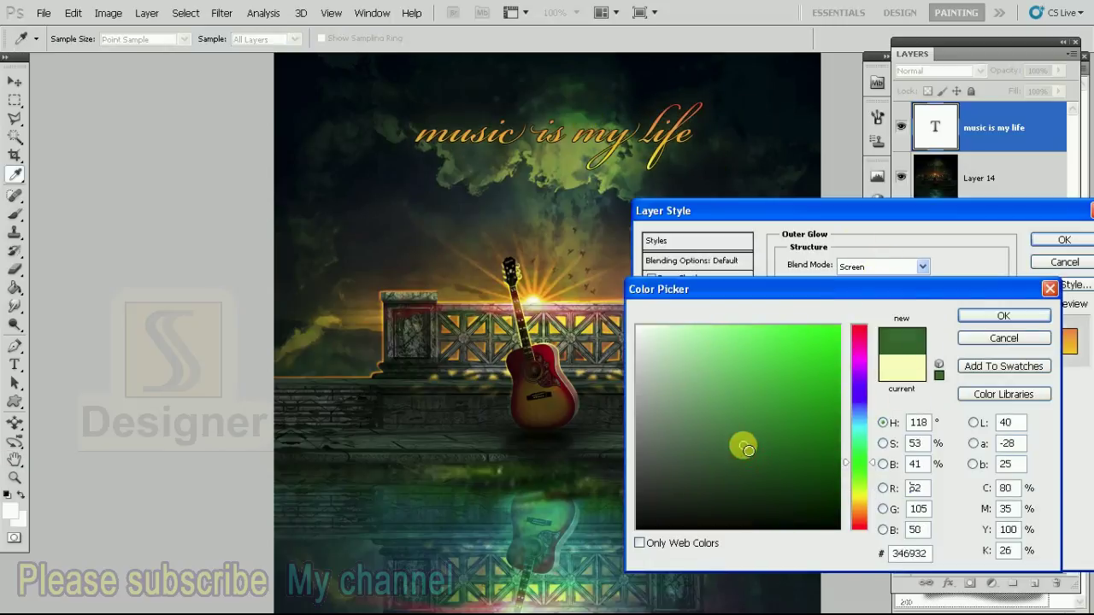
click(995, 316)
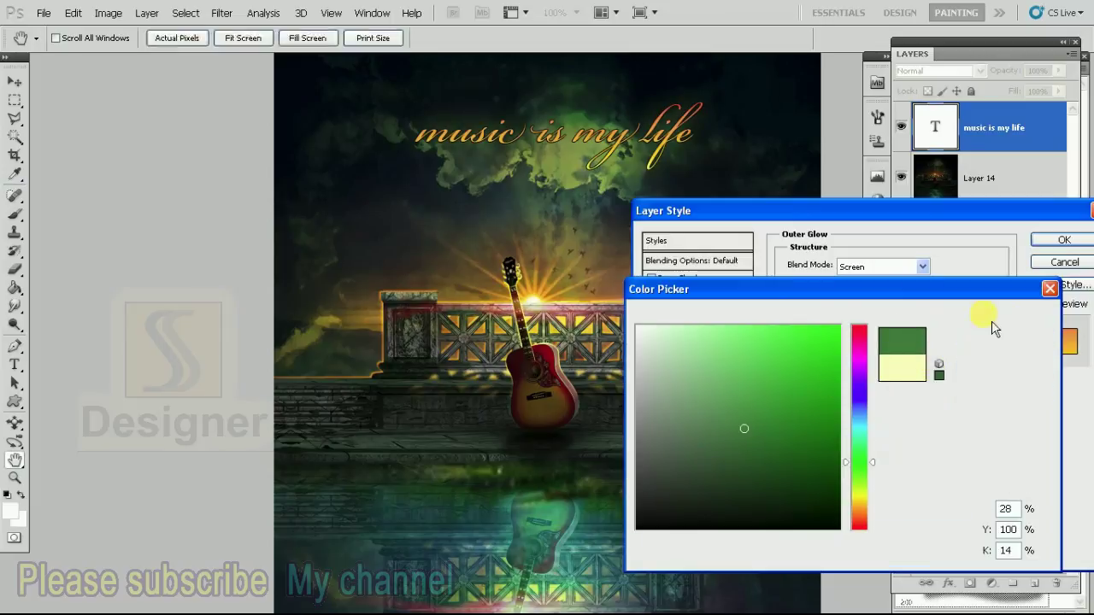
Add a drop shadow and apply all the title's layer effects
click(694, 278)
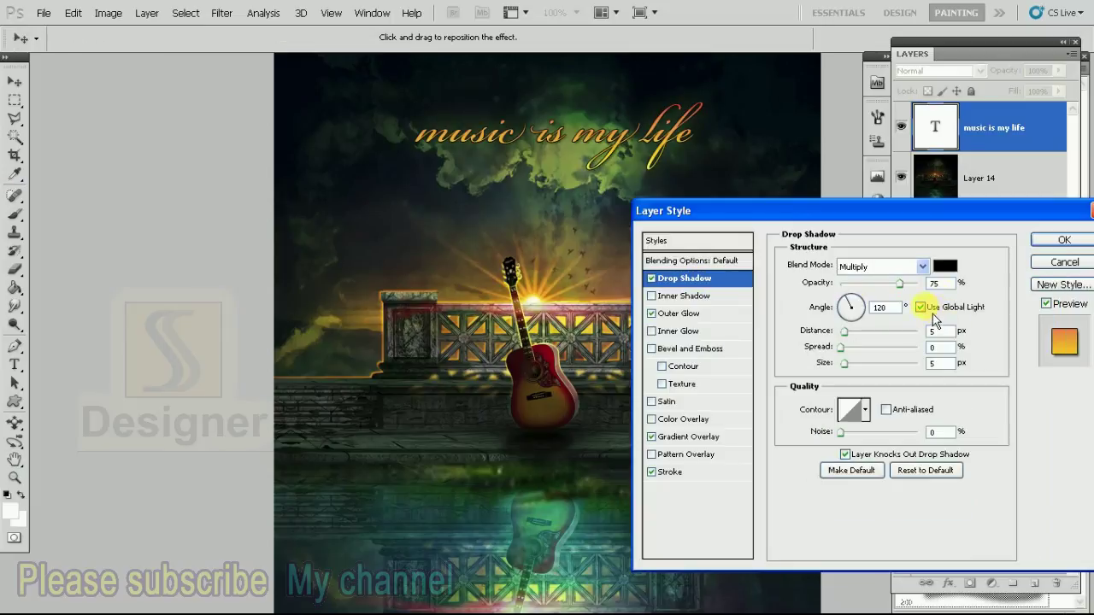
drag(692, 232, 654, 229)
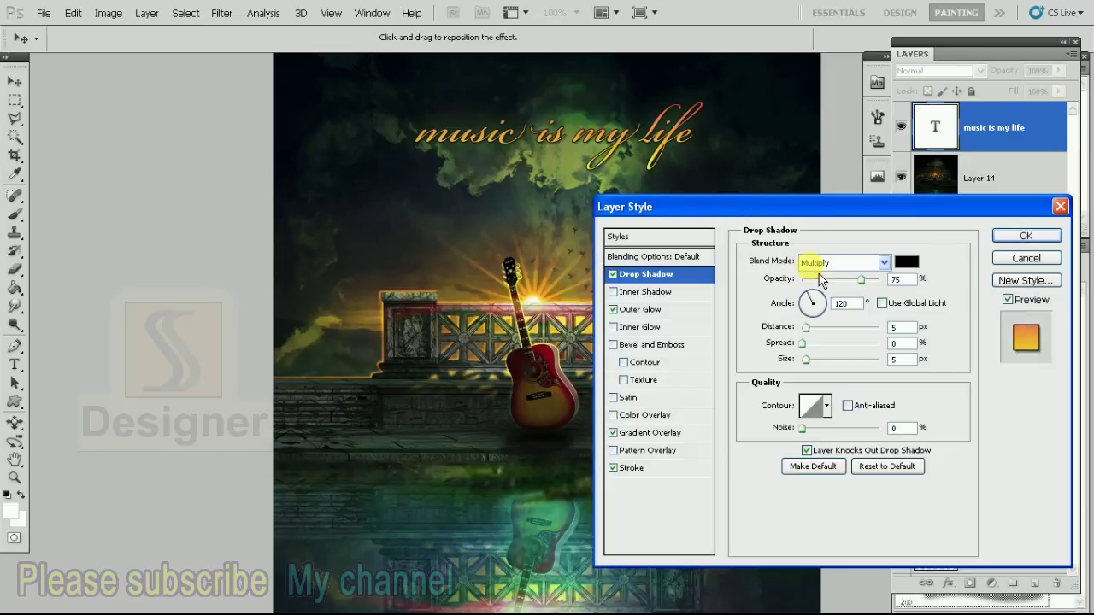
click(1026, 238)
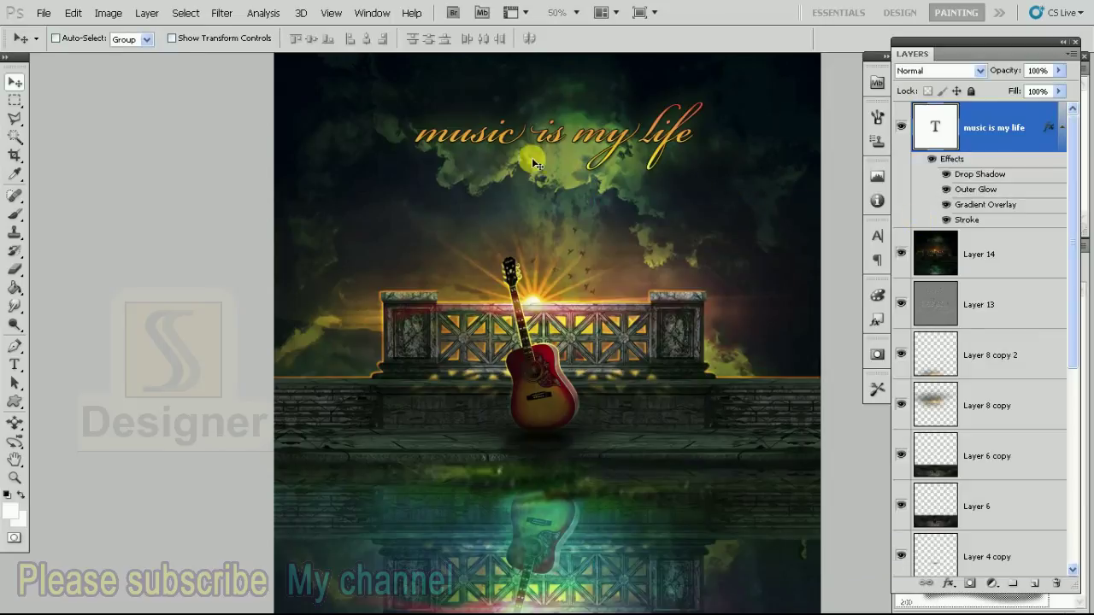
Capitalise the first letter so the title reads 'Music is my life'
key(t)
drag(416, 137, 443, 138)
text(M)
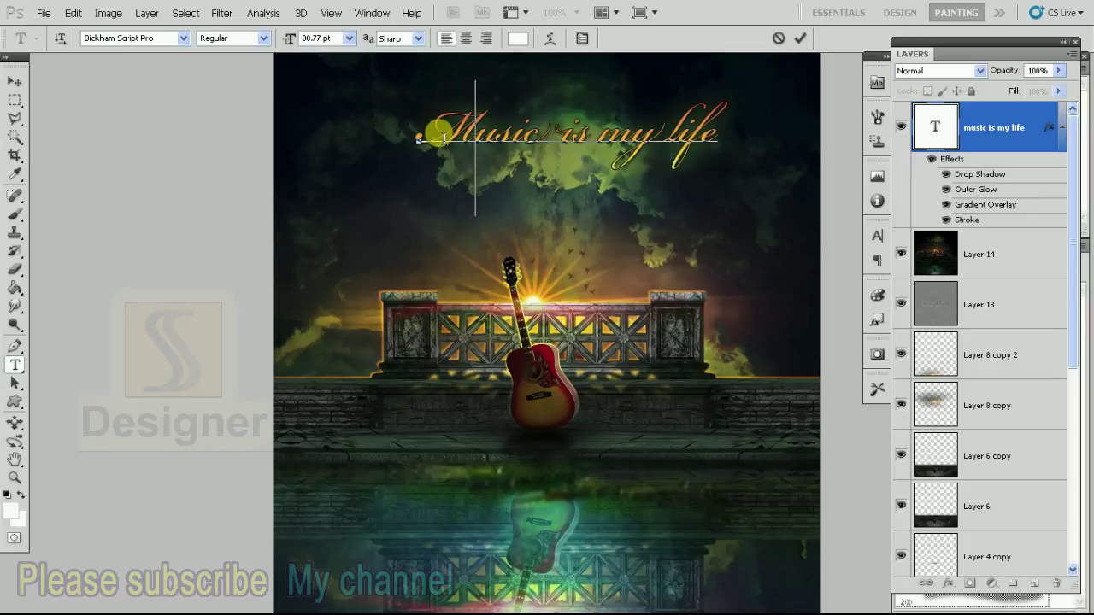
key(ctrl+Return)
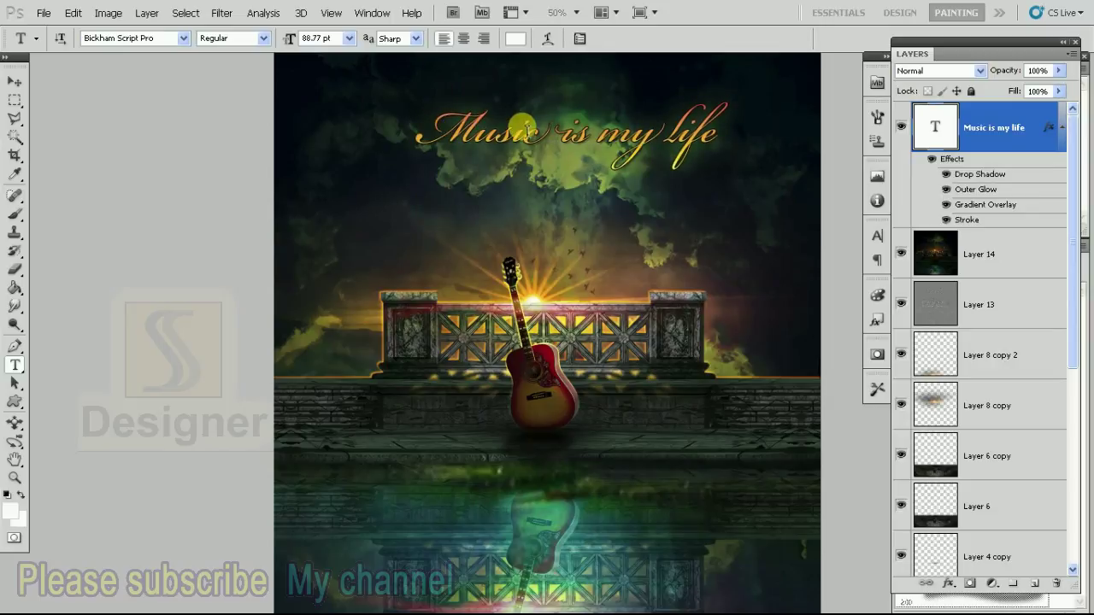
click(15, 79)
Nudge the title left, set its layer to Hard Light, and show the composite full screen
key(f)
key(f)
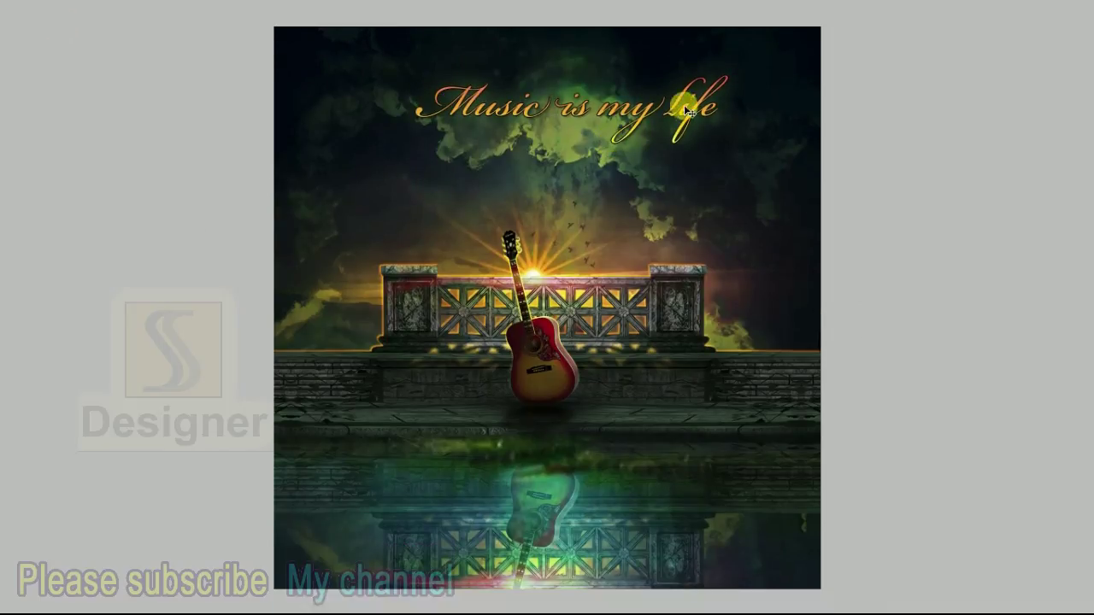
drag(692, 113, 660, 115)
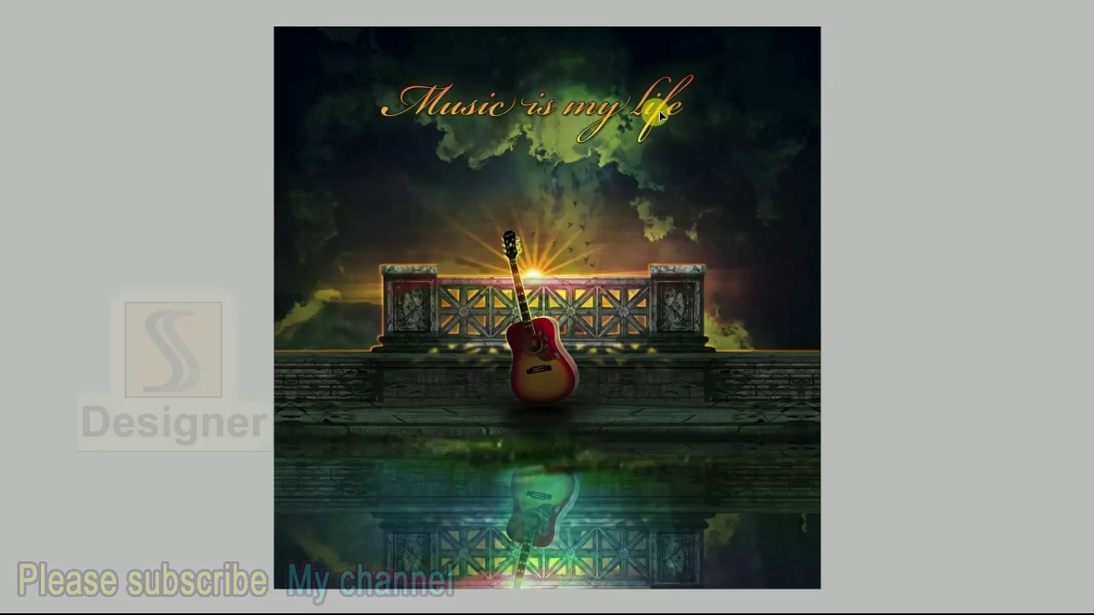
key(F7)
click(945, 71)
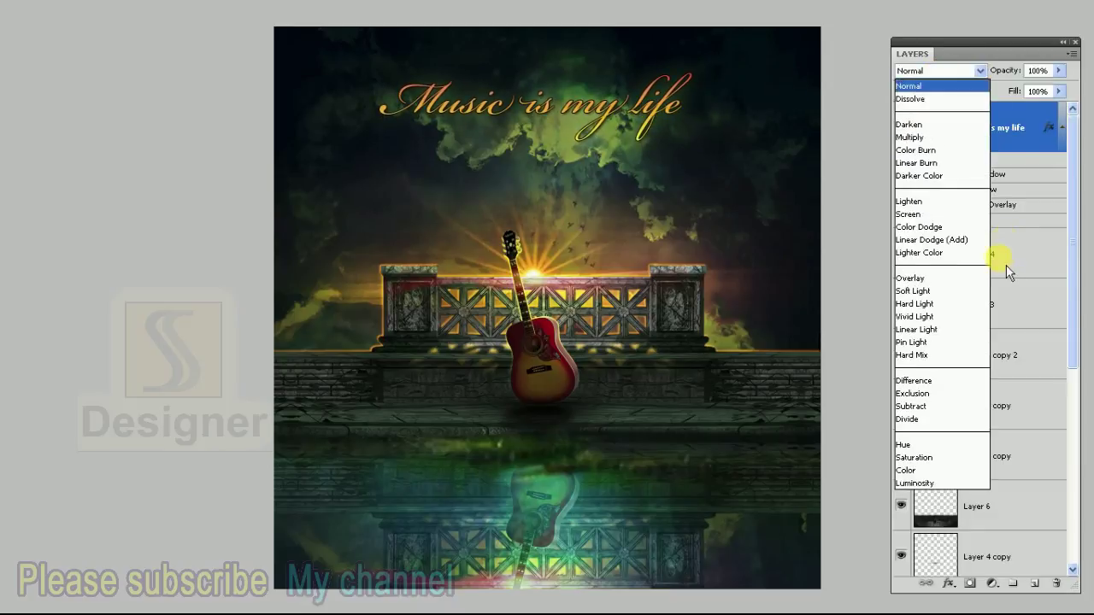
click(970, 314)
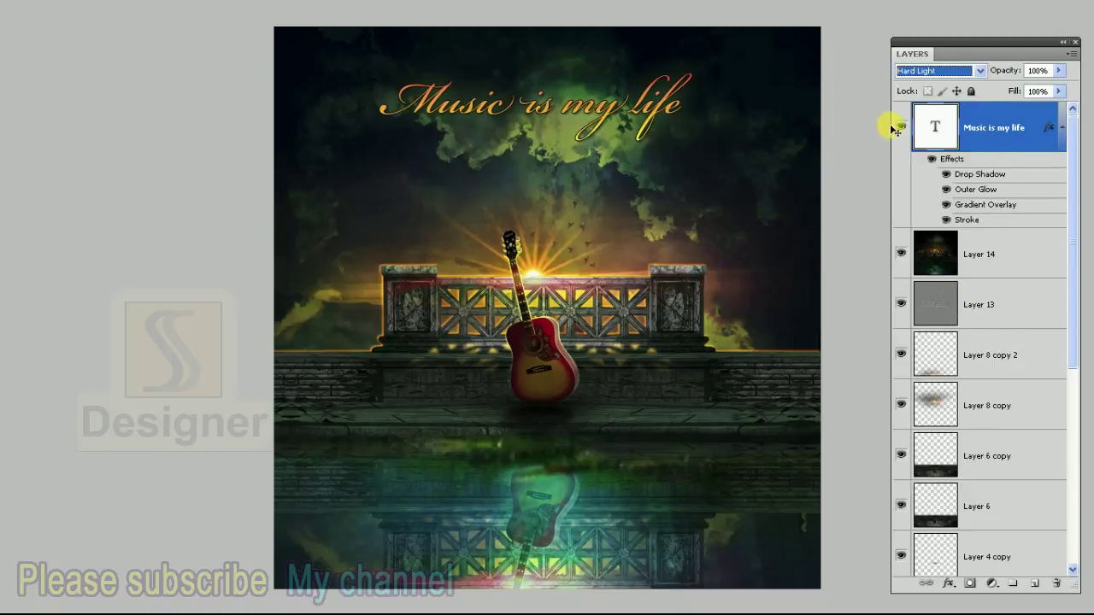
key(f)
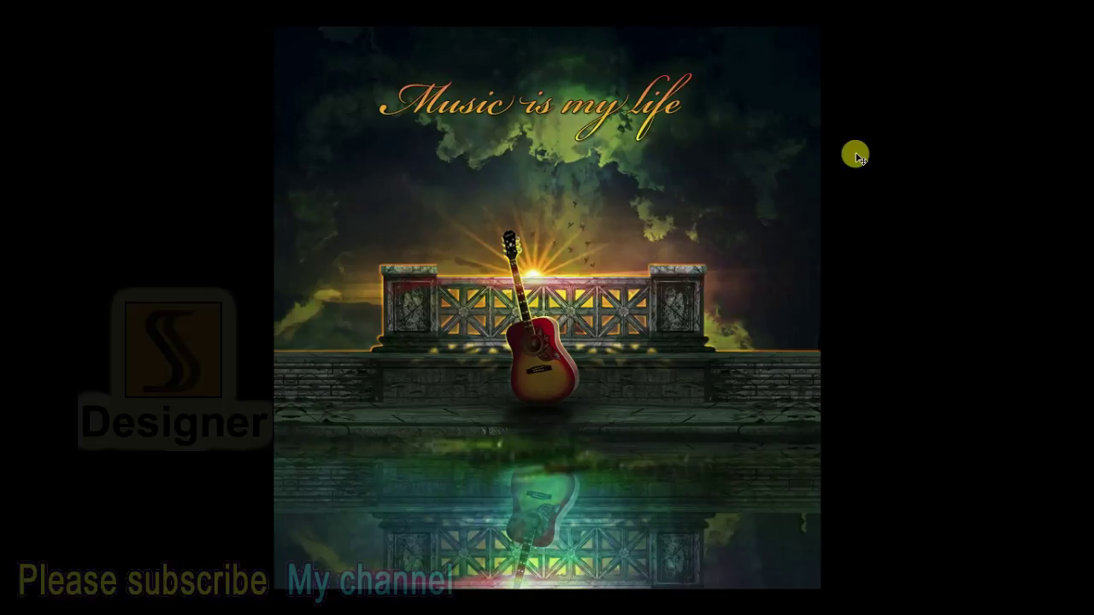